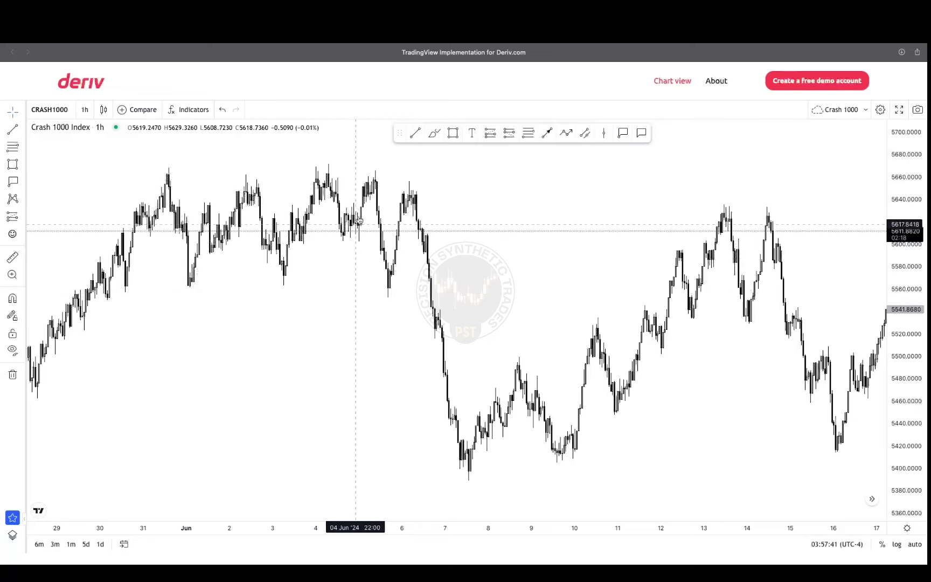
Step: Draw horizontal trend lines along the range's highs at about 5672 and along its lows at about 5562
{"action": "left_click_drag", "start_coordinate": [367, 253], "coordinate": [304, 225]}
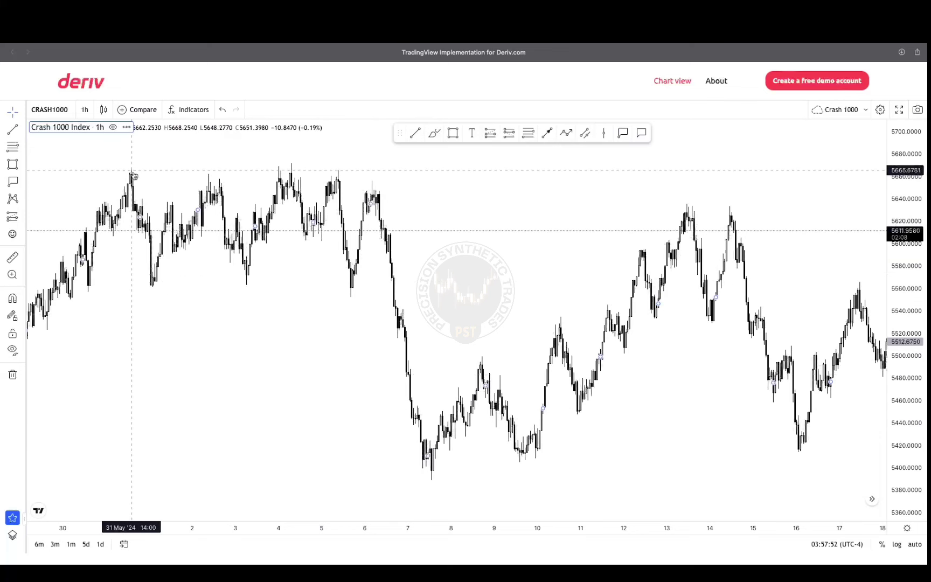
{"action": "left_click", "coordinate": [413, 136]}
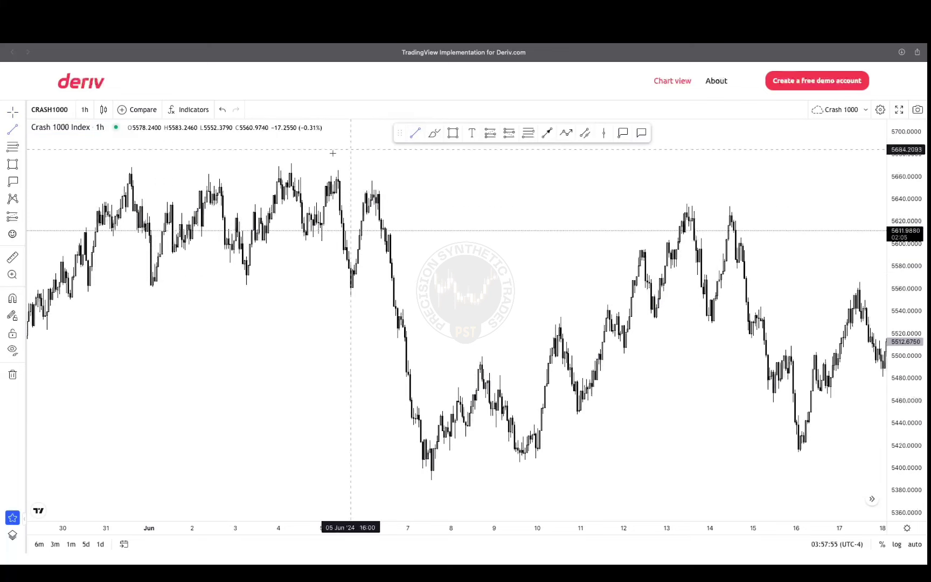
{"action": "left_click", "coordinate": [128, 167]}
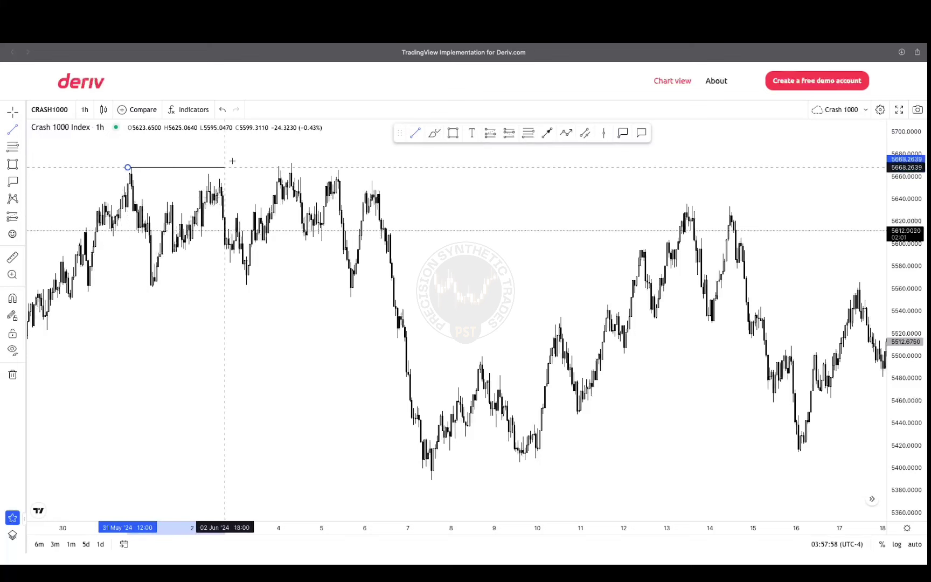
{"action": "left_click", "coordinate": [390, 167]}
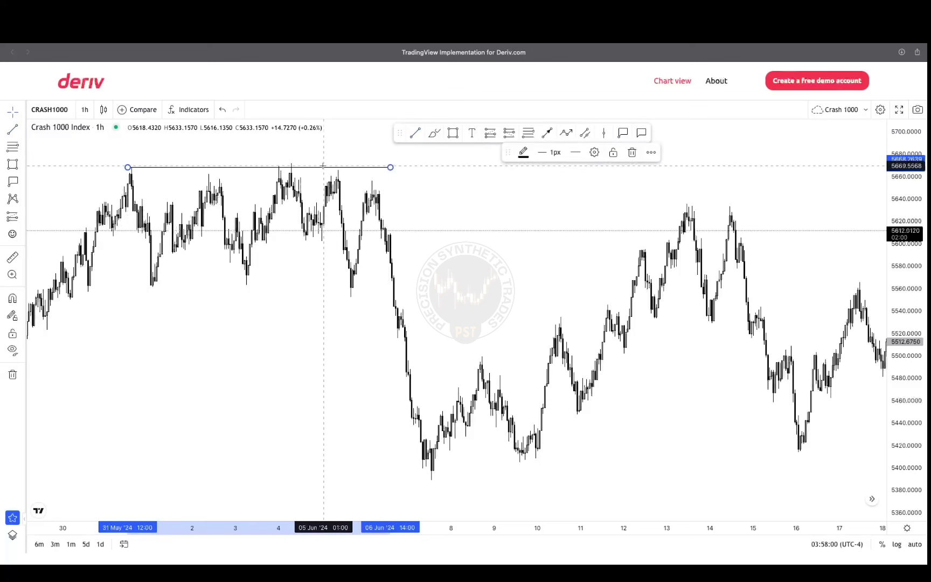
{"action": "left_click_drag", "start_coordinate": [324, 169], "coordinate": [325, 164]}
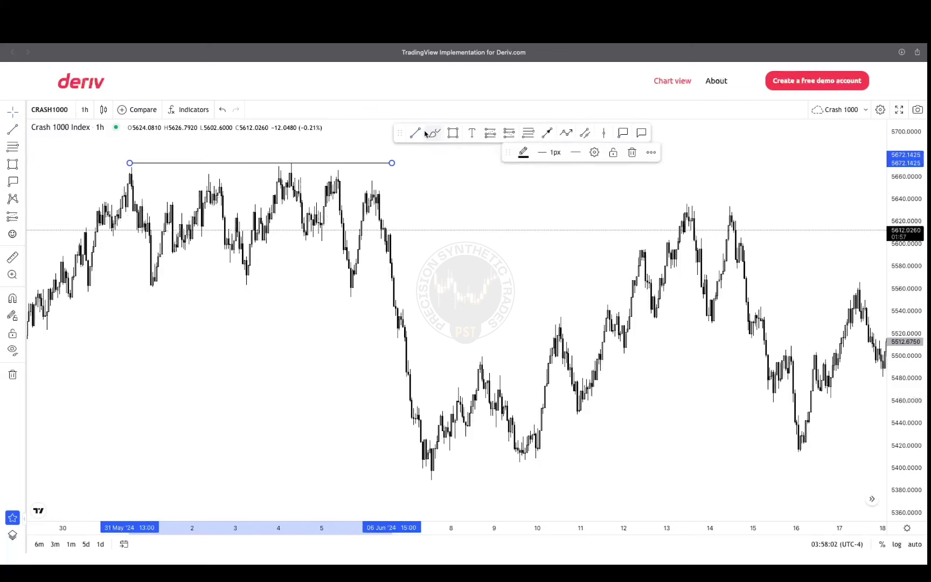
{"action": "left_click", "coordinate": [382, 157]}
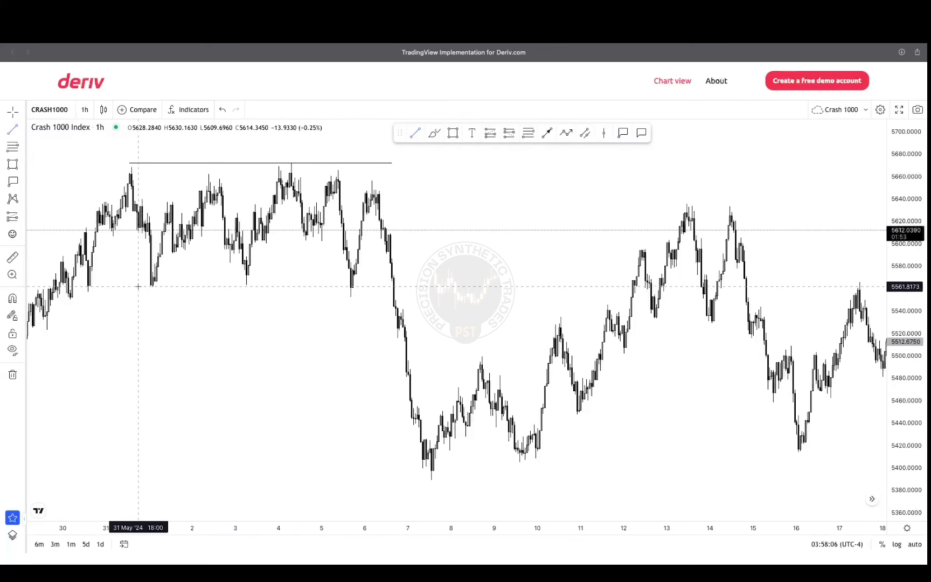
{"action": "mouse_move", "coordinate": [138, 286]}
{"action": "left_mouse_down"}
{"action": "mouse_move", "coordinate": [370, 287]}
{"action": "mouse_move", "coordinate": [356, 286]}
{"action": "left_mouse_up"}
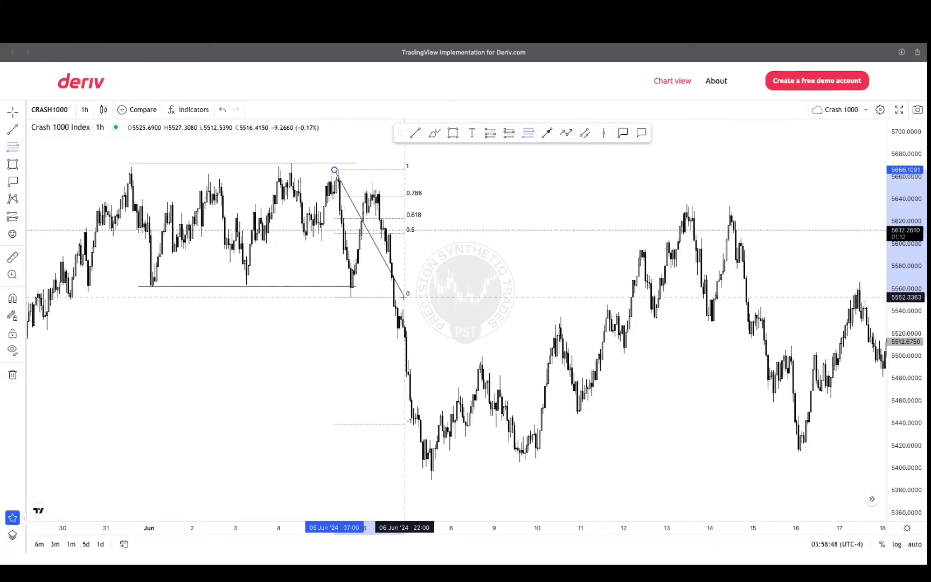
Step: Draw a Fib Retracement from the 5 June swing high at about 5666 to the low at about 5552, and check its level settings
{"action": "left_click", "coordinate": [405, 297]}
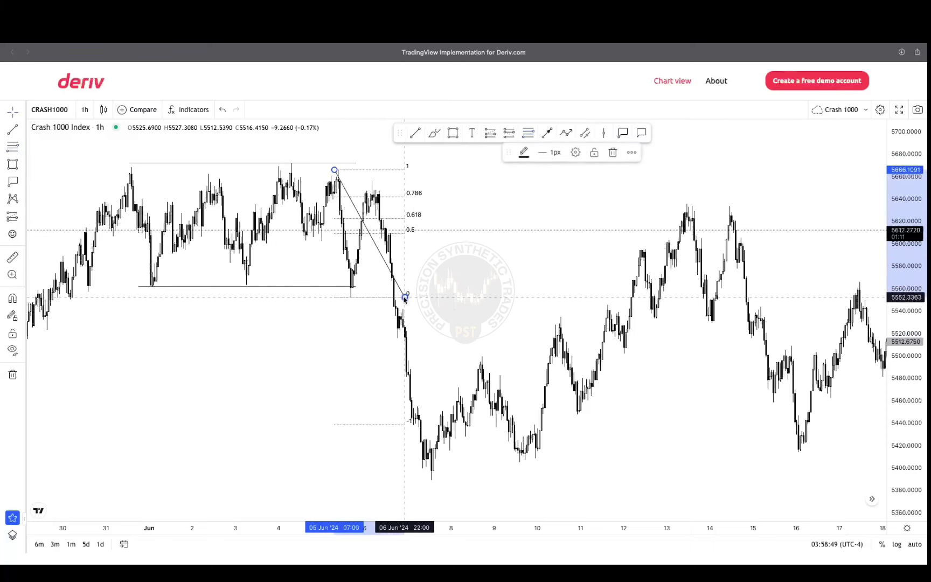
{"action": "double_click", "coordinate": [371, 239]}
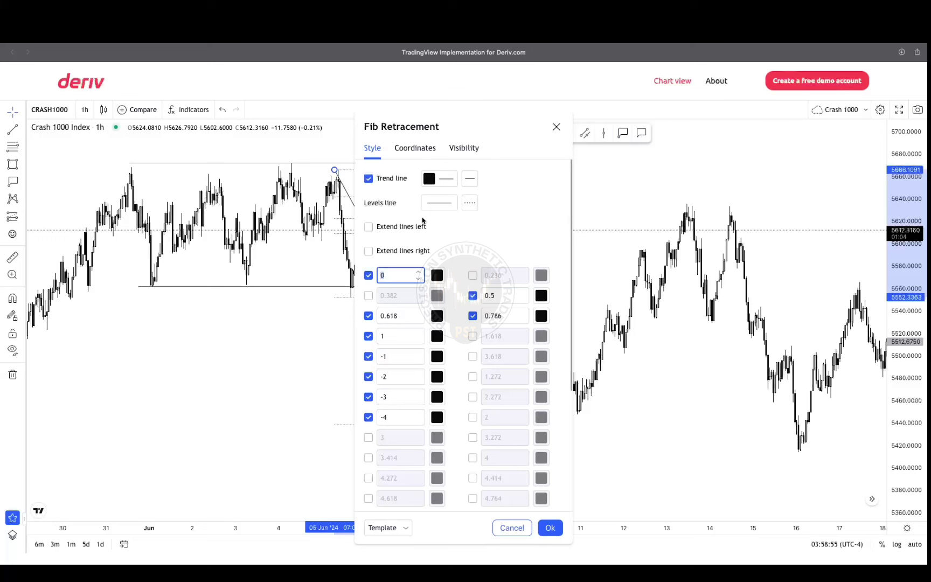
{"action": "left_click", "coordinate": [549, 530]}
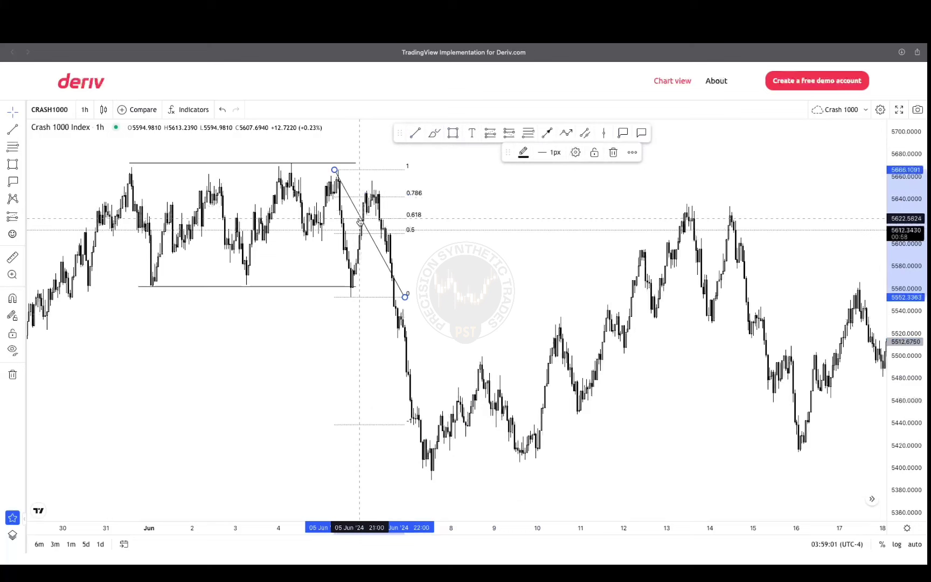
Step: Draw a rectangle over the retracement zone between the 0.786 and 0.618 levels, from 5 June 08:00 to 7 June 02:00
{"action": "left_click", "coordinate": [453, 133]}
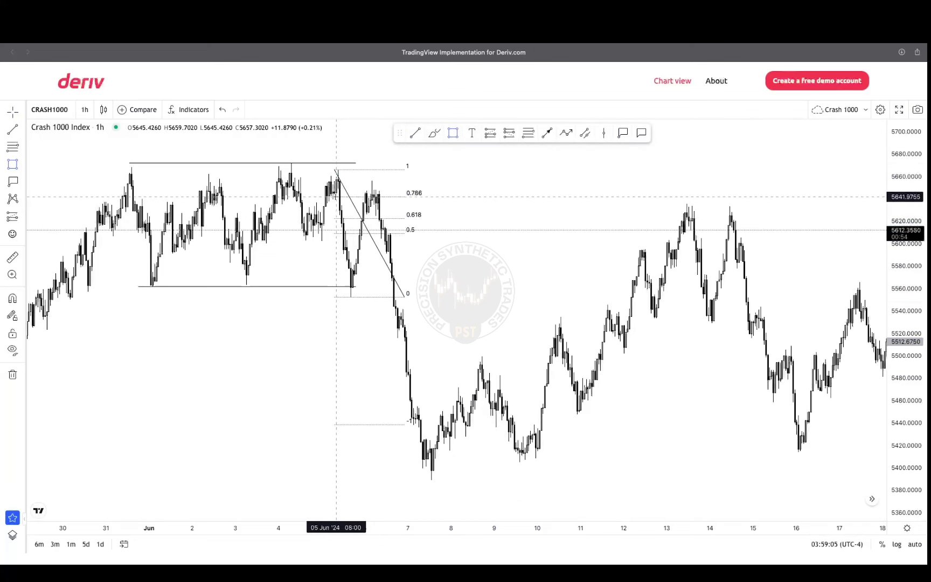
{"action": "left_click_drag", "start_coordinate": [337, 197], "coordinate": [408, 214]}
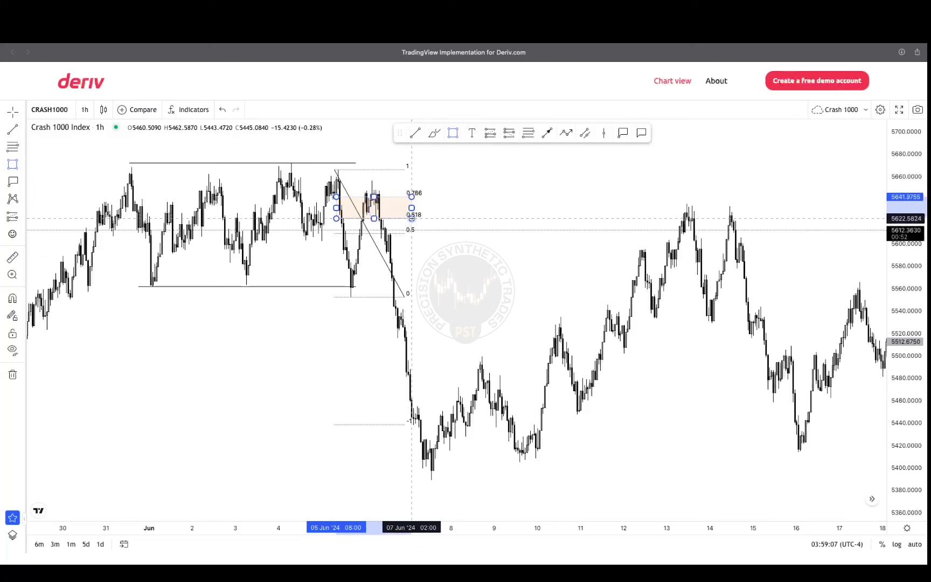
{"action": "left_click_drag", "start_coordinate": [412, 218], "coordinate": [412, 218]}
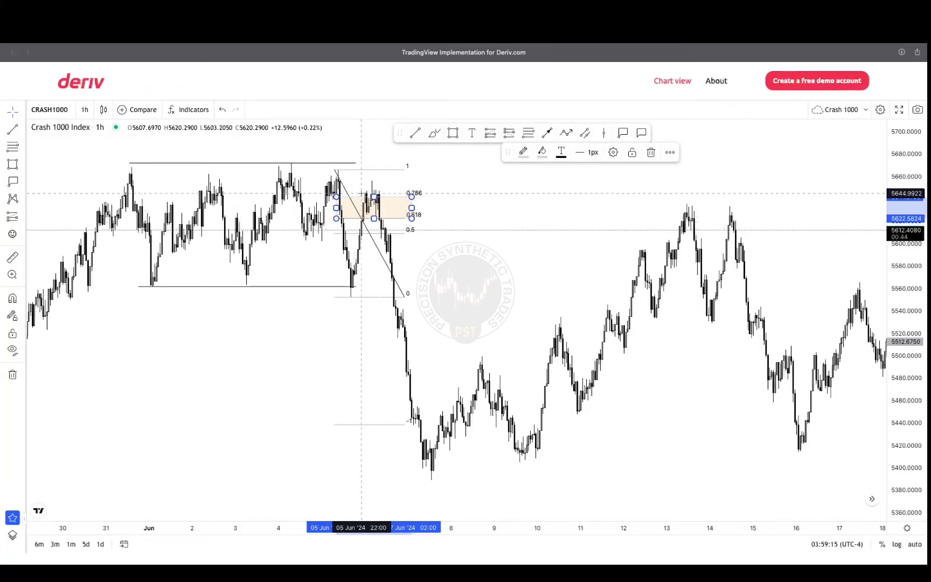
{"action": "left_click", "coordinate": [466, 205]}
Step: Draw a green-filled rectangle from about 5646 to 5658, spanning 5 June 08:00 to 7 June 02:00, over the candle before the drop
{"action": "scroll", "coordinate": [460, 206], "scroll_direction": "up", "scroll_amount": 5}
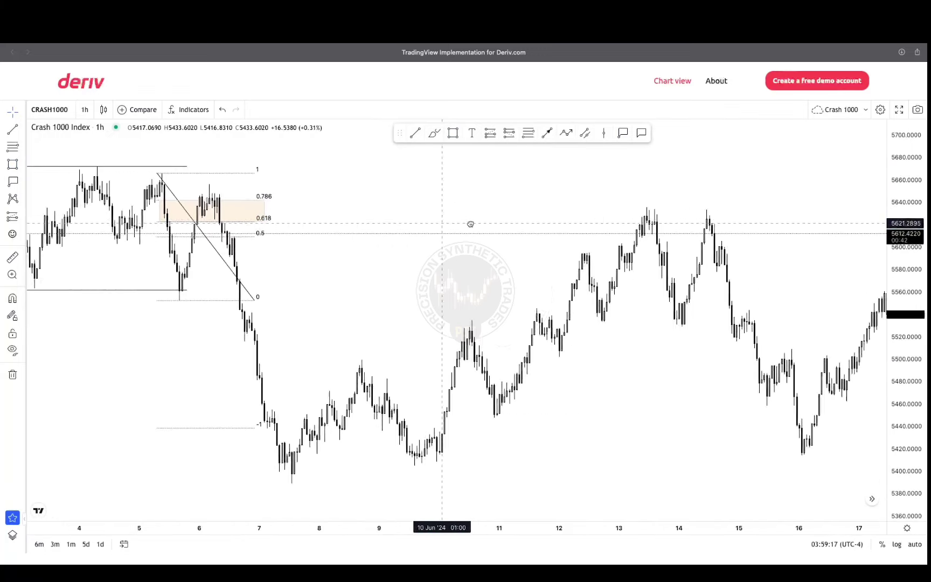
{"action": "mouse_move", "coordinate": [530, 213]}
{"action": "left_mouse_down"}
{"action": "mouse_move", "coordinate": [770, 253]}
{"action": "mouse_move", "coordinate": [761, 302]}
{"action": "mouse_move", "coordinate": [718, 329]}
{"action": "mouse_move", "coordinate": [711, 348]}
{"action": "left_mouse_up"}
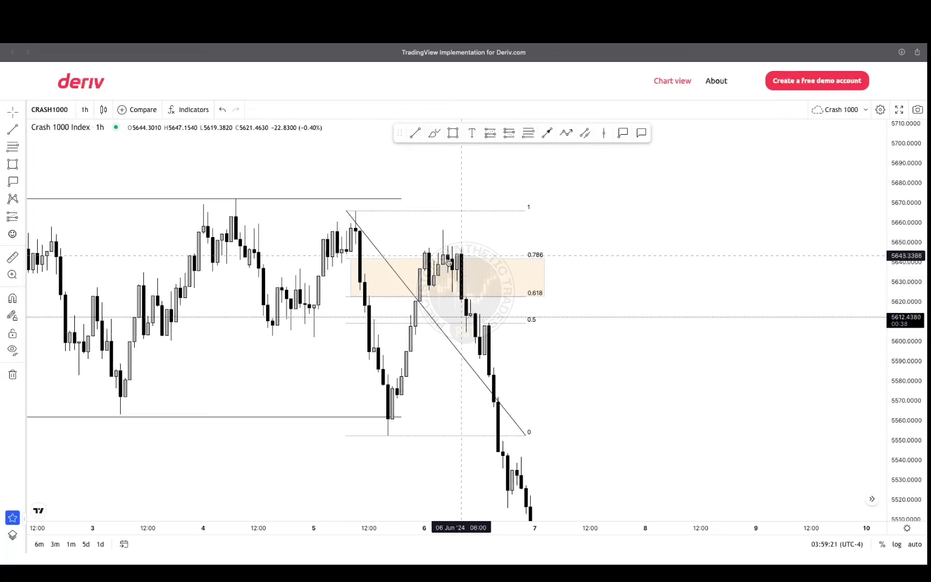
{"action": "left_click", "coordinate": [381, 284]}
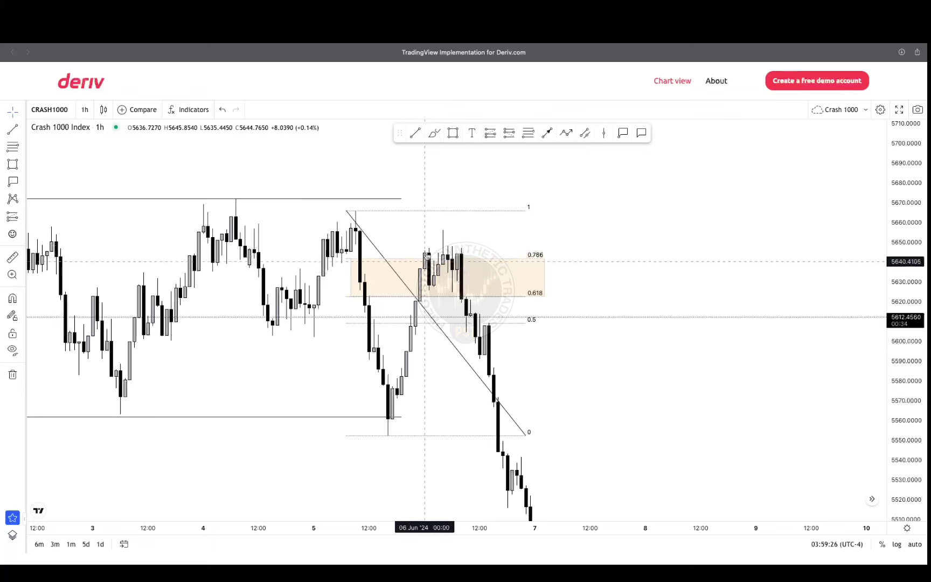
{"action": "left_click", "coordinate": [456, 134]}
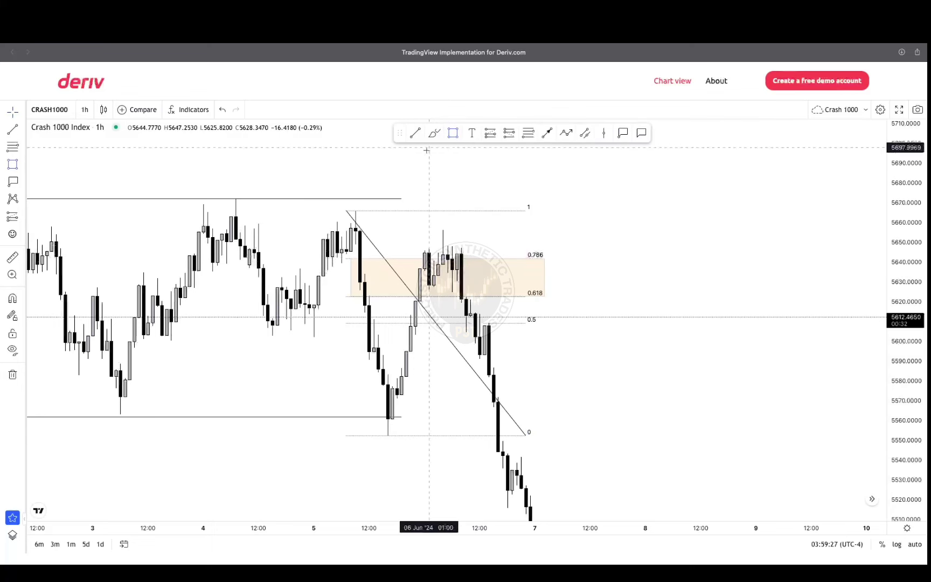
{"action": "left_click", "coordinate": [351, 251]}
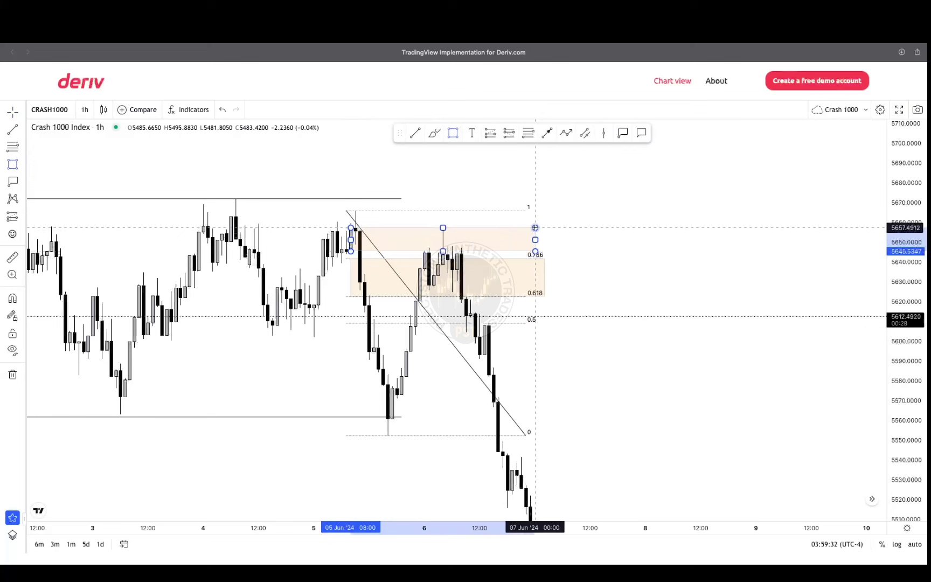
{"action": "left_click", "coordinate": [545, 227]}
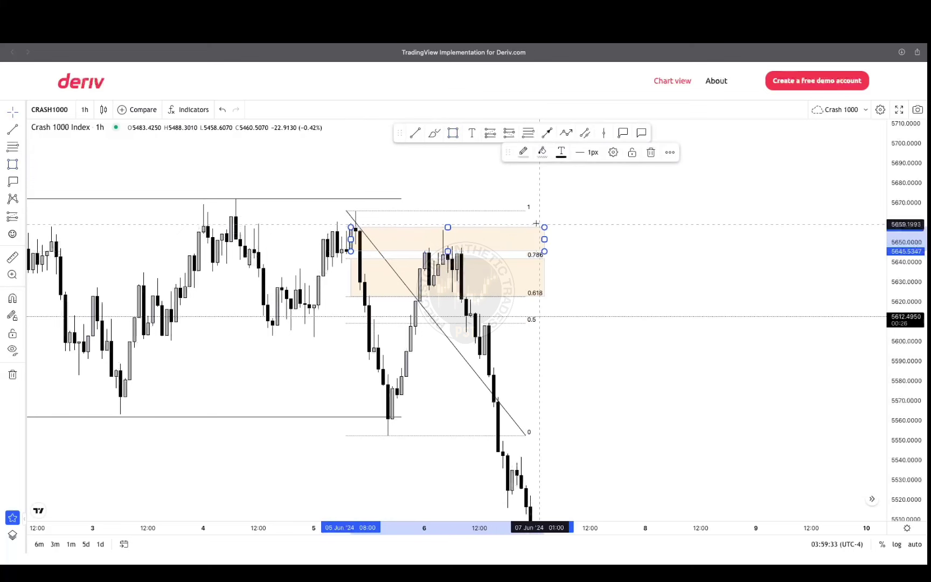
{"action": "left_click", "coordinate": [543, 152]}
{"action": "left_click", "coordinate": [576, 184]}
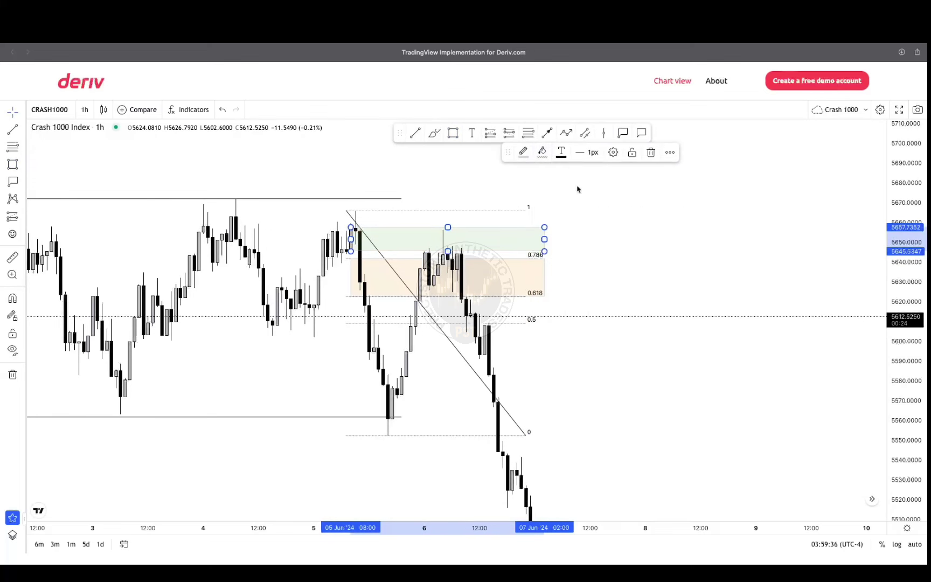
{"action": "left_click", "coordinate": [572, 208]}
Step: Draw a rectangle from about 5649 to 5634, spanning 5 June 09:00 to 7 June 02:00, and fill it pink
{"action": "left_click", "coordinate": [452, 135]}
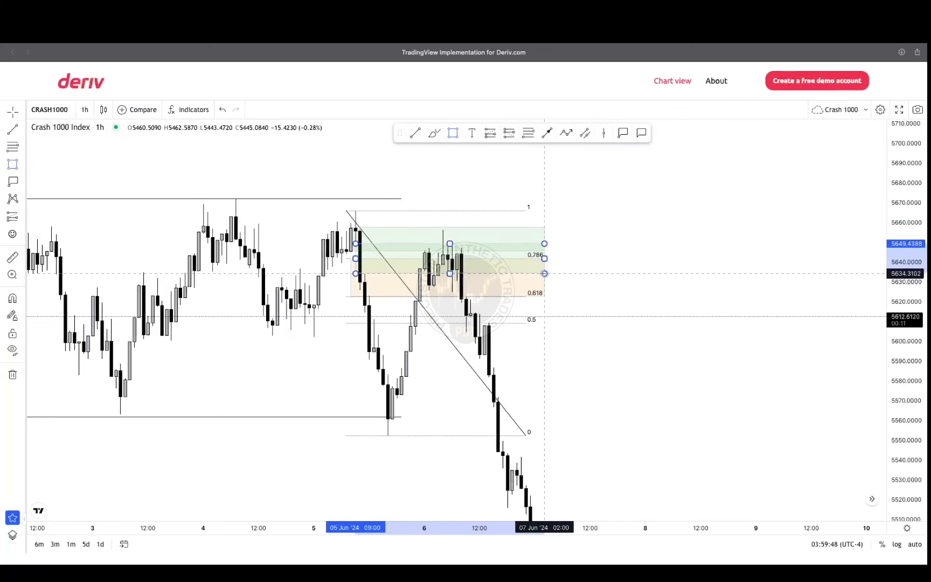
{"action": "left_click", "coordinate": [545, 273]}
{"action": "left_click", "coordinate": [543, 153]}
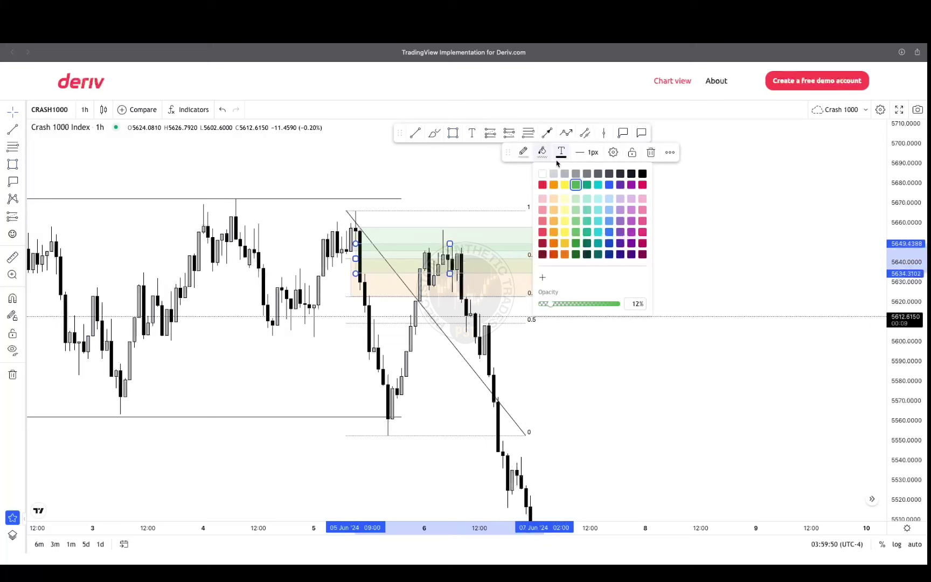
{"action": "left_click", "coordinate": [642, 186]}
{"action": "left_click", "coordinate": [626, 251]}
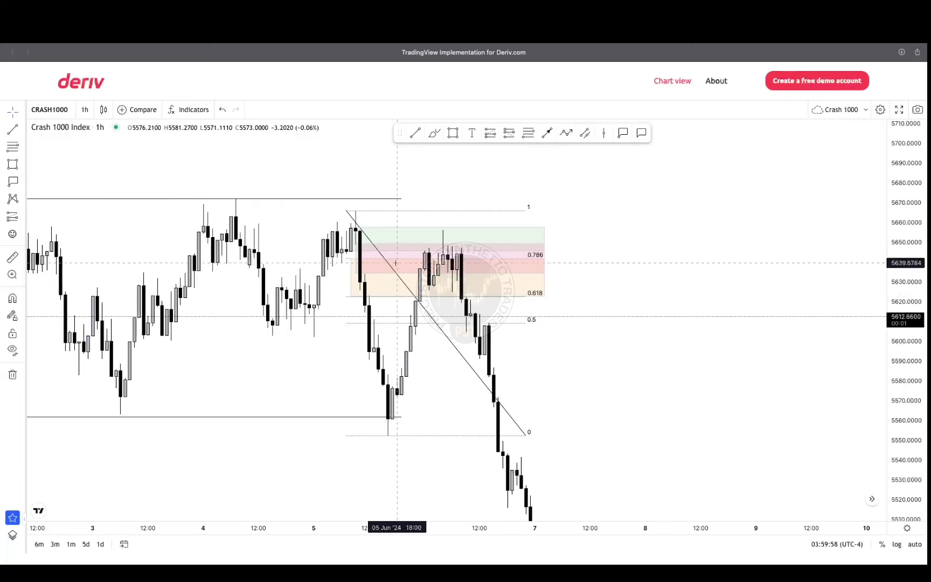
Step: Switch the chart interval to 10 minutes
{"action": "left_click", "coordinate": [85, 109]}
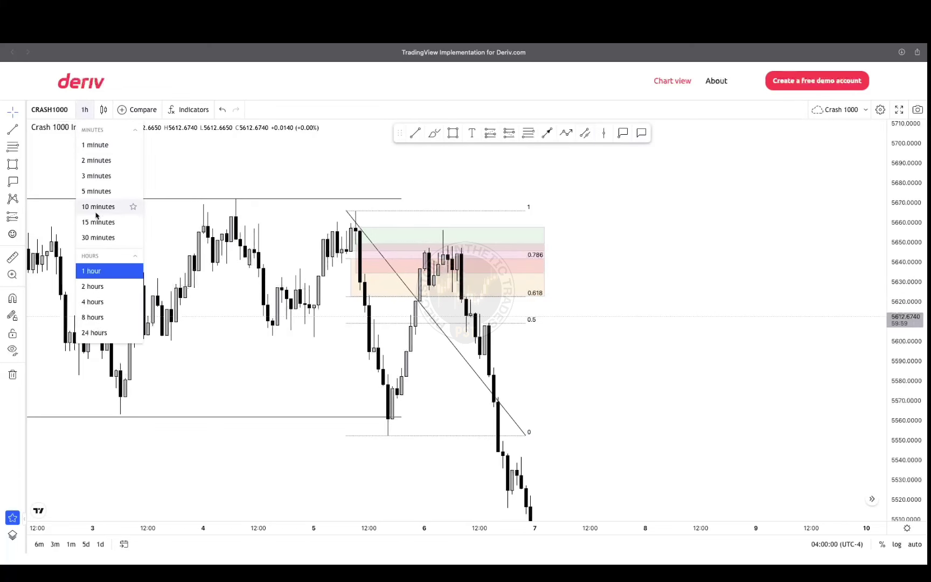
{"action": "left_click", "coordinate": [98, 213]}
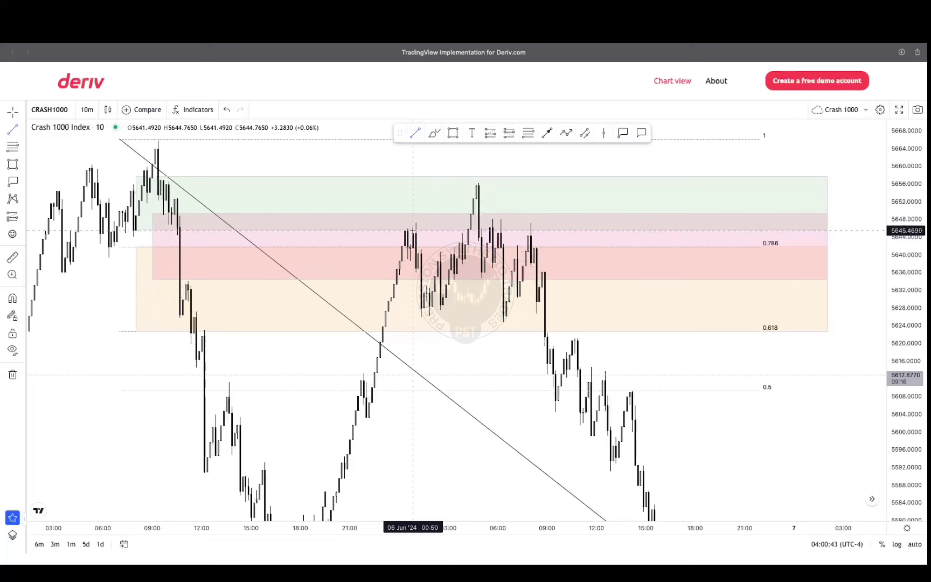
Step: Mark horizontal lines at the 6 June swing high near 5647, up to 04:10, and at the minor low near 5638, up to 04:50
{"action": "left_click", "coordinate": [468, 222]}
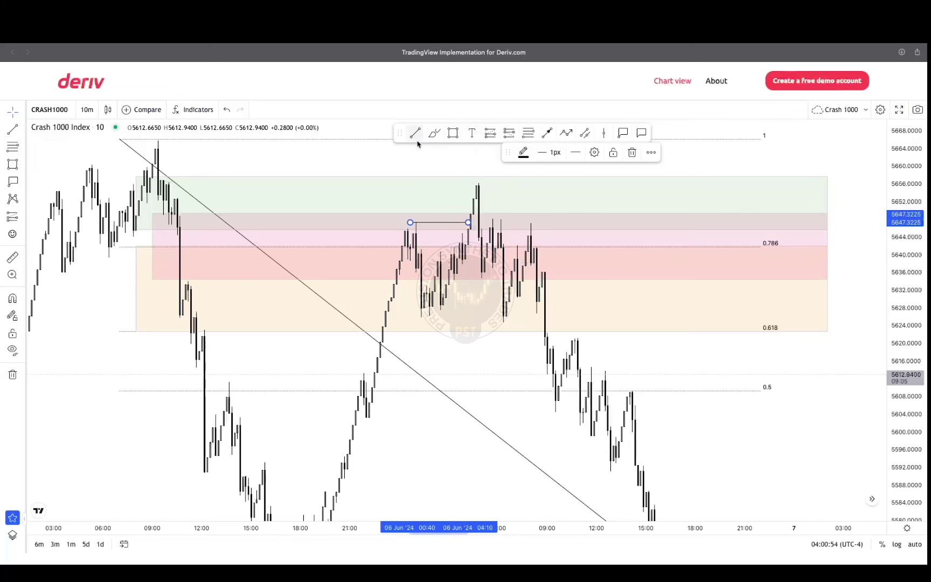
{"action": "left_click", "coordinate": [460, 265]}
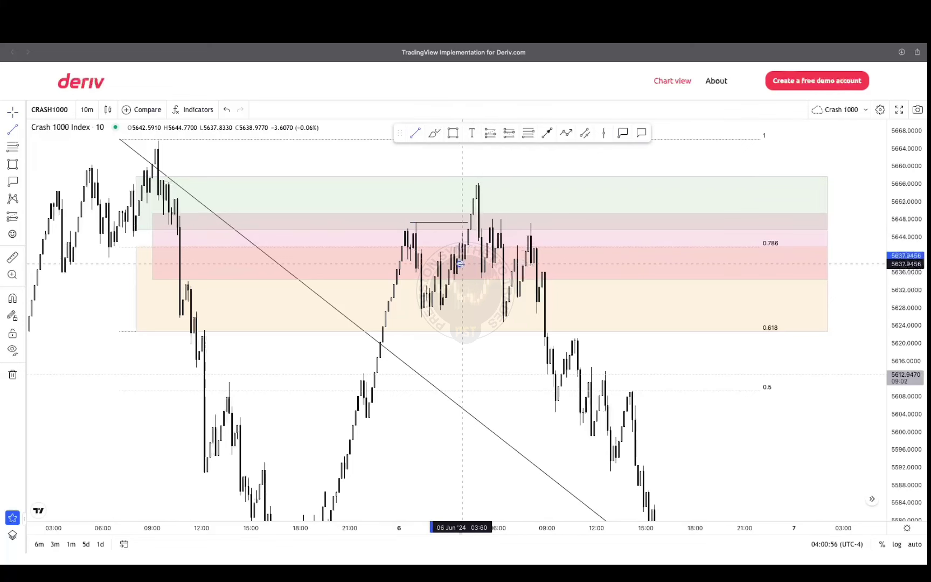
{"action": "left_click", "coordinate": [460, 264]}
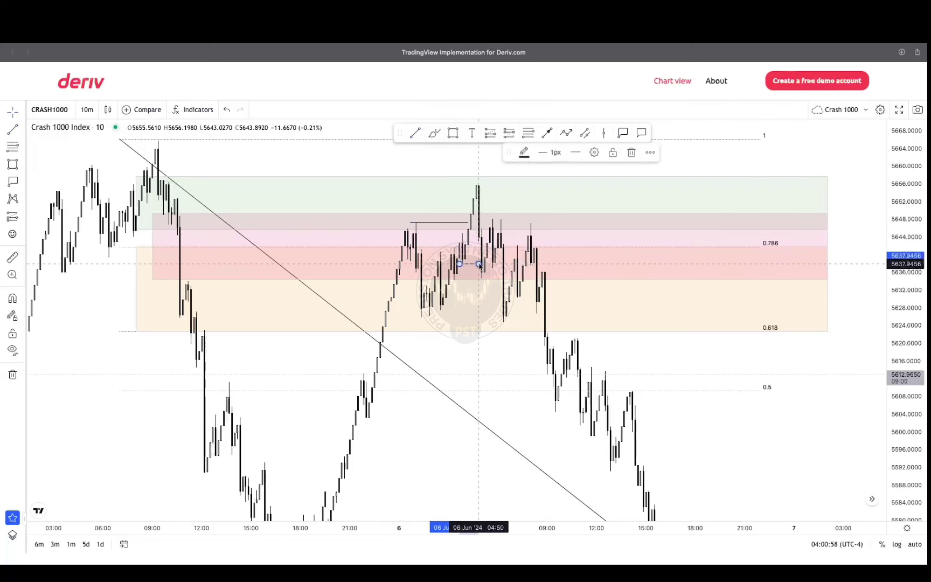
{"action": "left_click", "coordinate": [683, 152]}
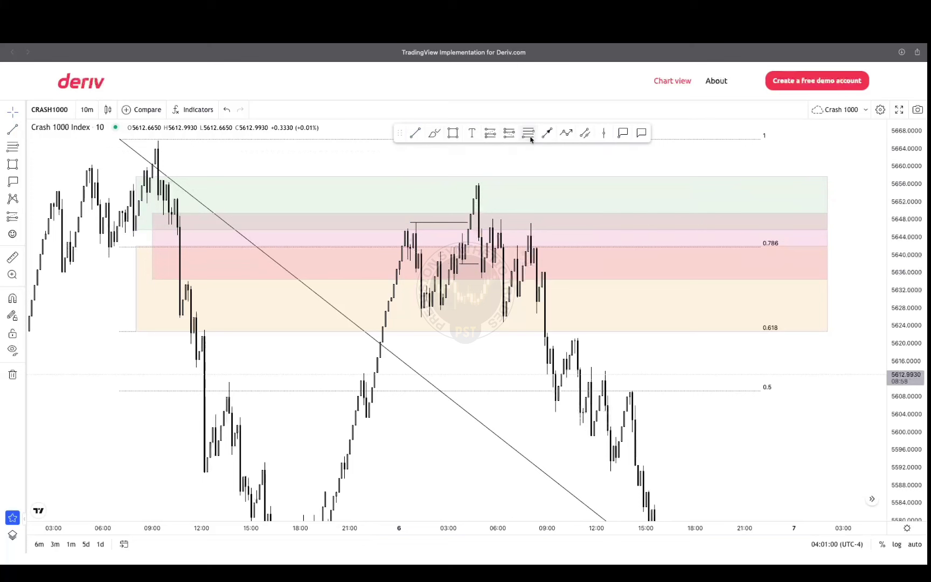
Step: Draw a Fib Retracement from the 6 June peak at about 5656 down to the swing low at about 5634
{"action": "left_click", "coordinate": [528, 137]}
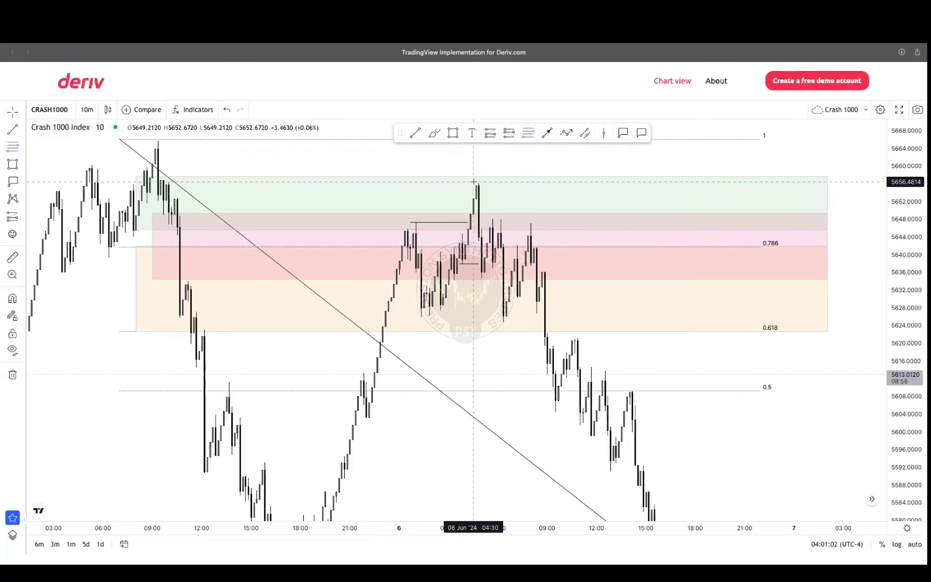
{"action": "left_click", "coordinate": [476, 183]}
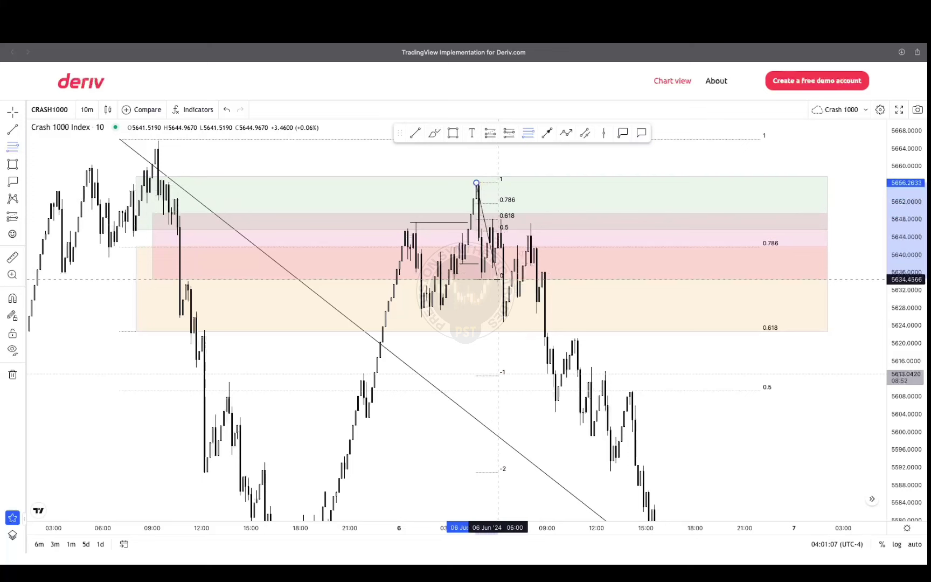
{"action": "left_click", "coordinate": [526, 278]}
Step: Draw a rectangle between the smaller retracement's 0.618 and 0.786 levels and fill it orange
{"action": "left_click", "coordinate": [452, 133]}
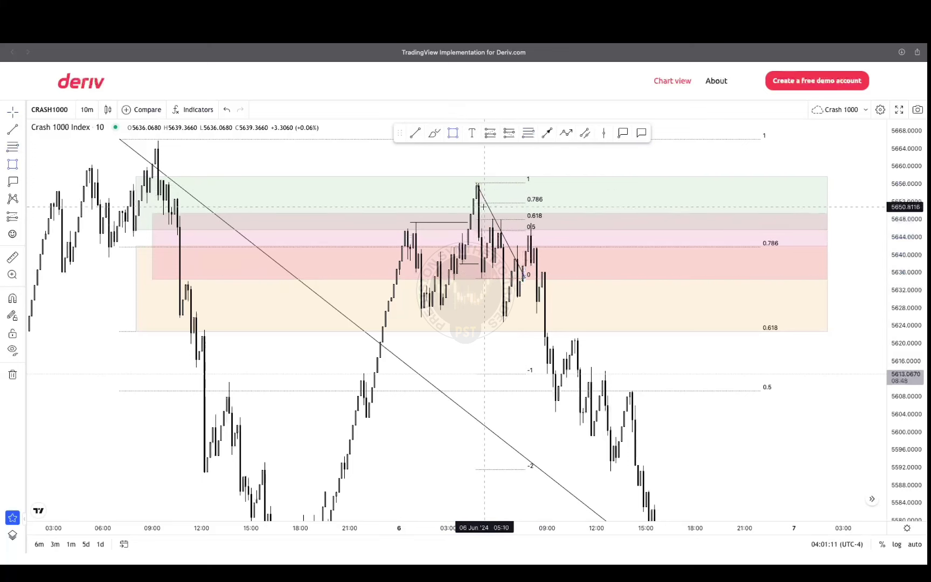
{"action": "left_click", "coordinate": [479, 220]}
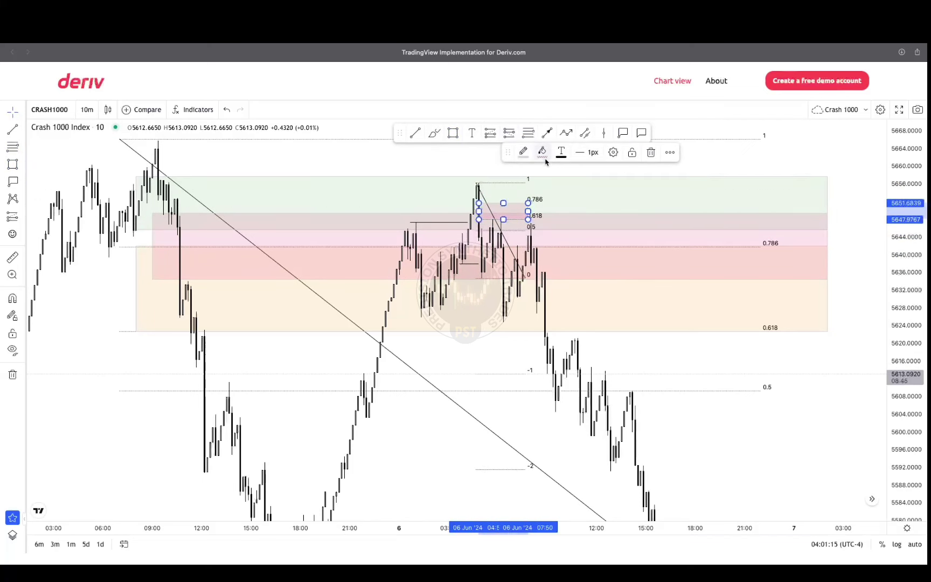
{"action": "left_click", "coordinate": [545, 160]}
{"action": "left_click", "coordinate": [553, 185]}
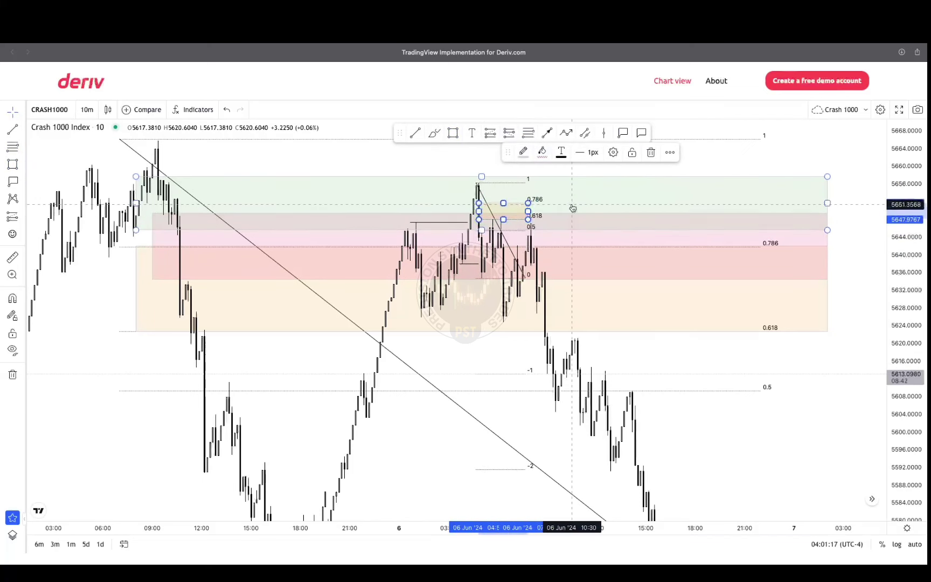
{"action": "left_click", "coordinate": [490, 217]}
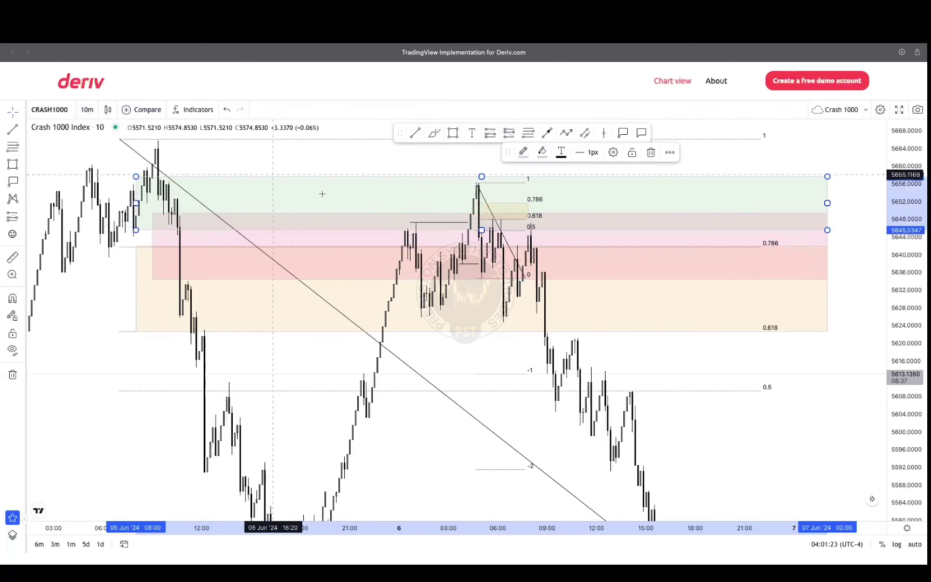
Step: Switch the chart interval to 1 hour
{"action": "left_click", "coordinate": [87, 111]}
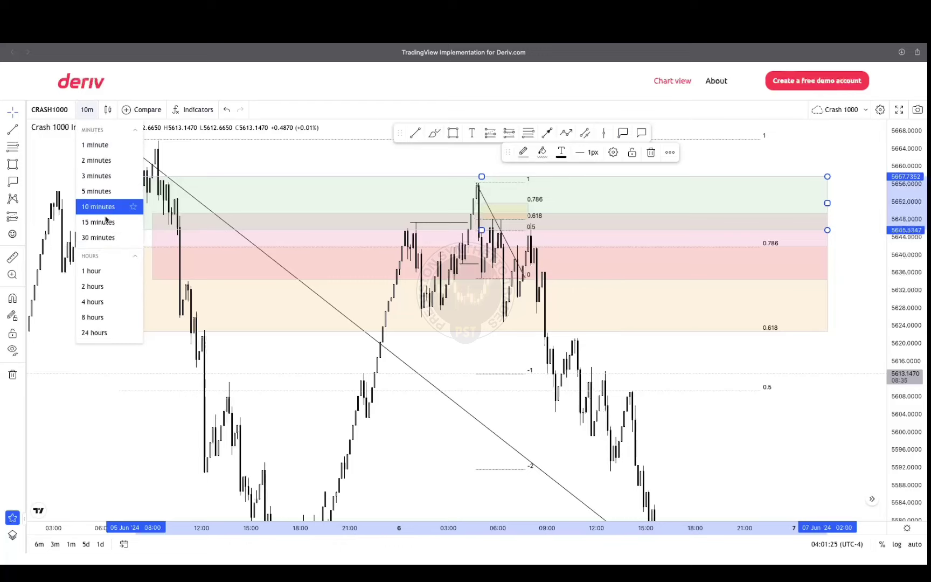
{"action": "left_click", "coordinate": [90, 271]}
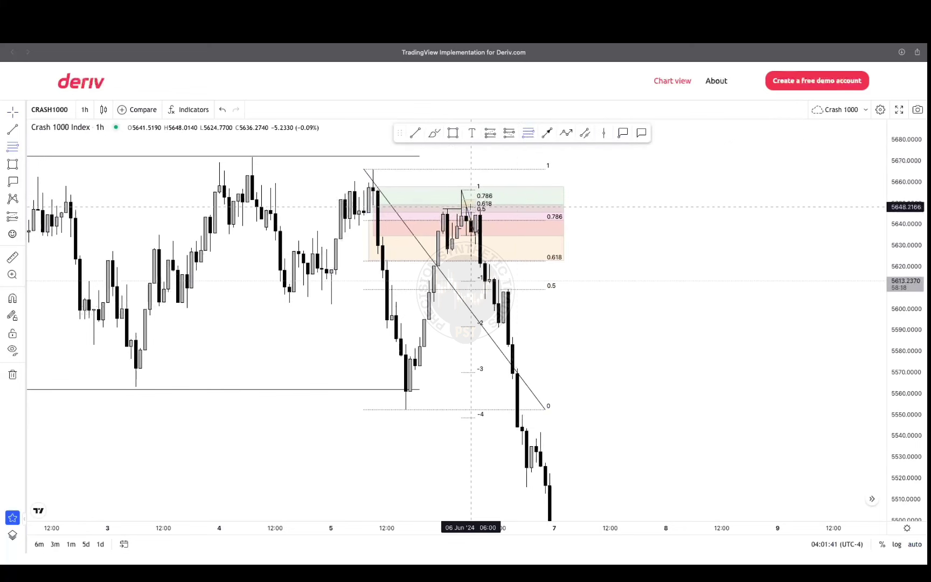
Step: Place a short position from 6 June 06:00 with entry at about 5648, stop at about 5667 and target at about 5552
{"action": "left_click", "coordinate": [475, 201]}
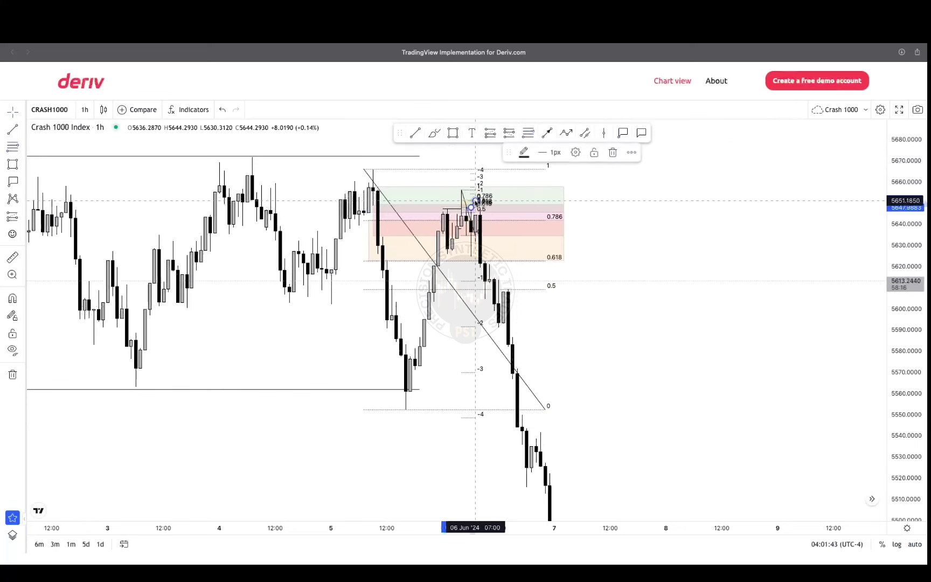
{"action": "left_click", "coordinate": [475, 203]}
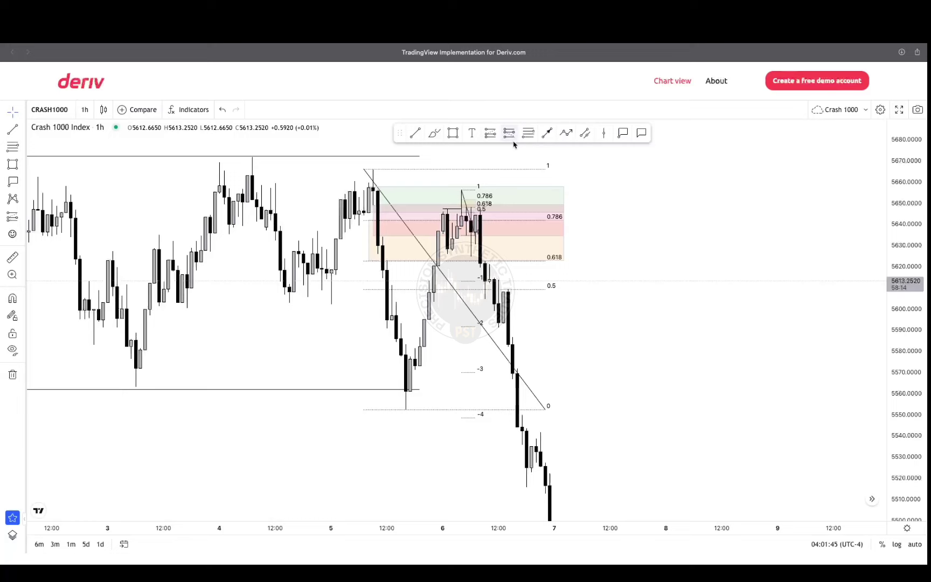
{"action": "left_click", "coordinate": [510, 133]}
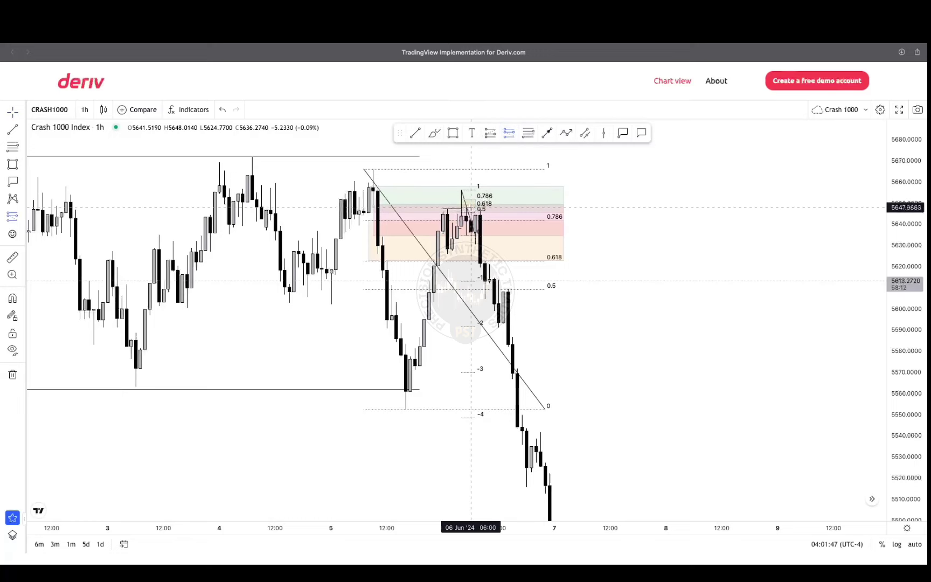
{"action": "left_click", "coordinate": [472, 208]}
{"action": "left_click_drag", "start_coordinate": [712, 189], "coordinate": [717, 256]}
{"action": "left_click_drag", "start_coordinate": [461, 155], "coordinate": [467, 233]}
{"action": "left_click_drag", "start_coordinate": [695, 305], "coordinate": [686, 218]}
{"action": "left_click", "coordinate": [456, 310]}
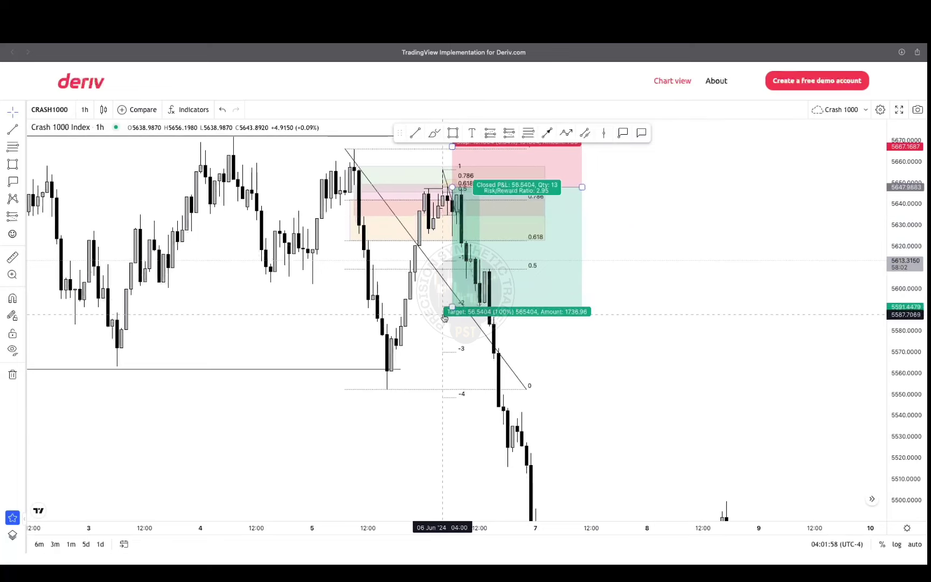
{"action": "left_click_drag", "start_coordinate": [456, 311], "coordinate": [504, 390]}
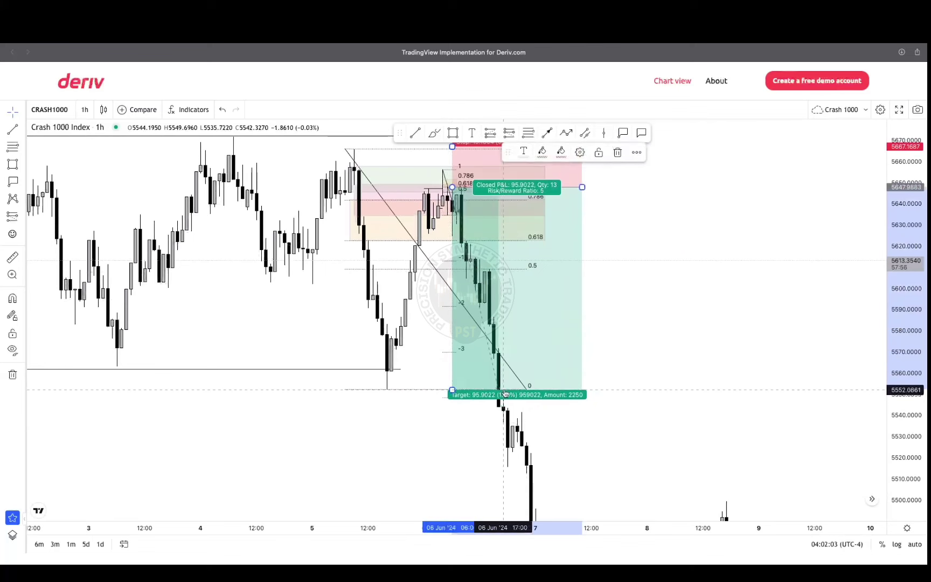
{"action": "left_click", "coordinate": [624, 344]}
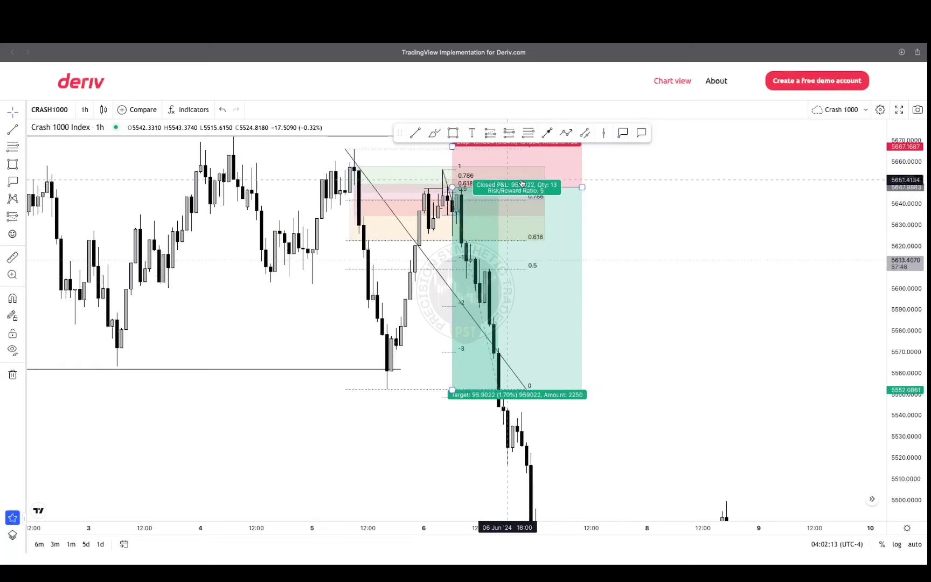
Step: Delete the short position, price-zone rectangles, Fib Retracements and small swing lines, keeping only the two long range lines
{"action": "scroll", "coordinate": [535, 200], "scroll_direction": "down", "scroll_amount": 3}
{"action": "scroll", "coordinate": [657, 222], "scroll_direction": "left", "scroll_amount": 5}
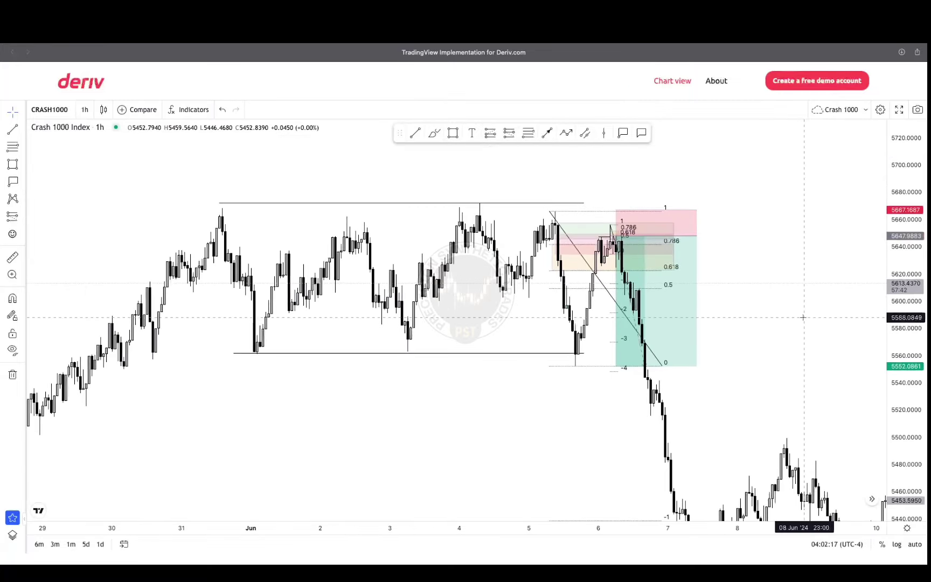
{"action": "left_click_drag", "start_coordinate": [803, 316], "coordinate": [605, 277]}
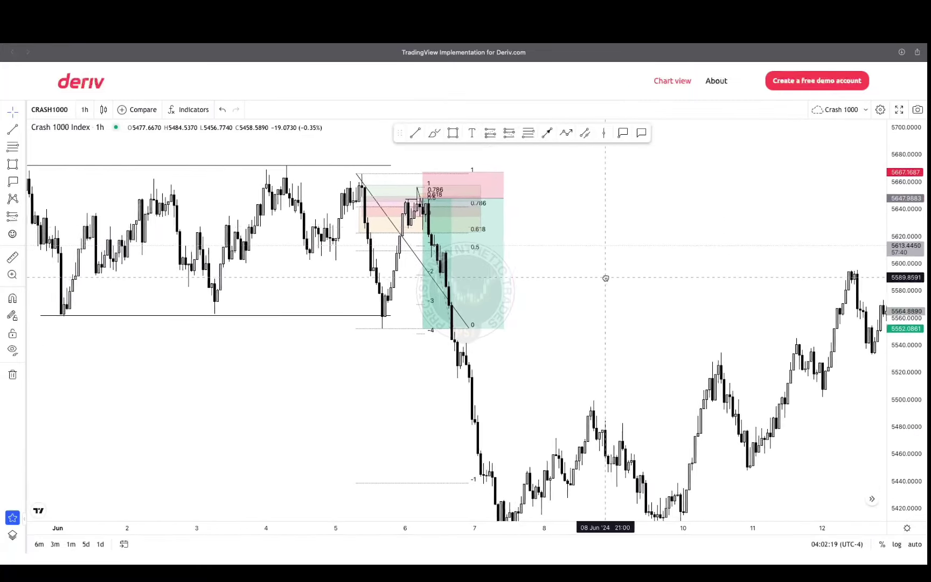
{"action": "left_click", "coordinate": [479, 201]}
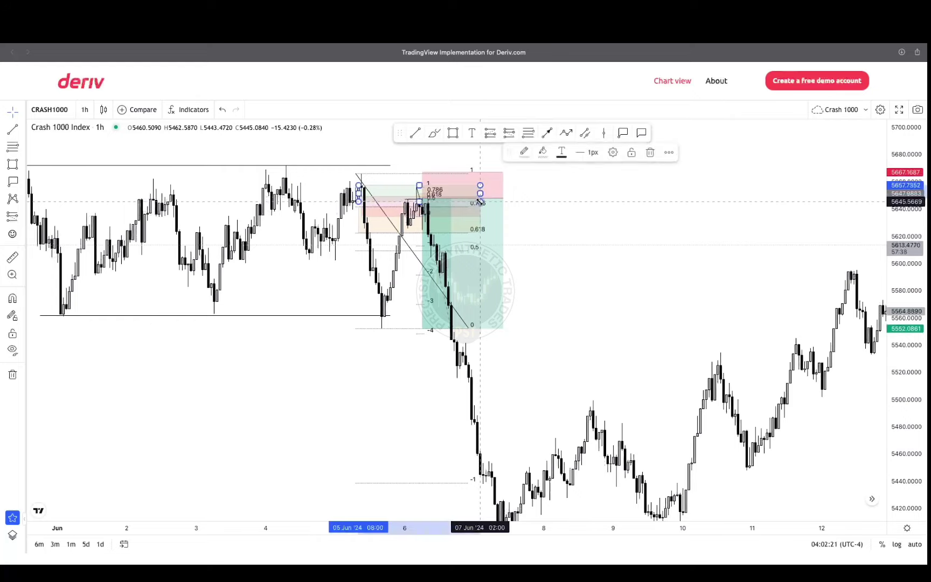
{"action": "key", "text": "Delete"}
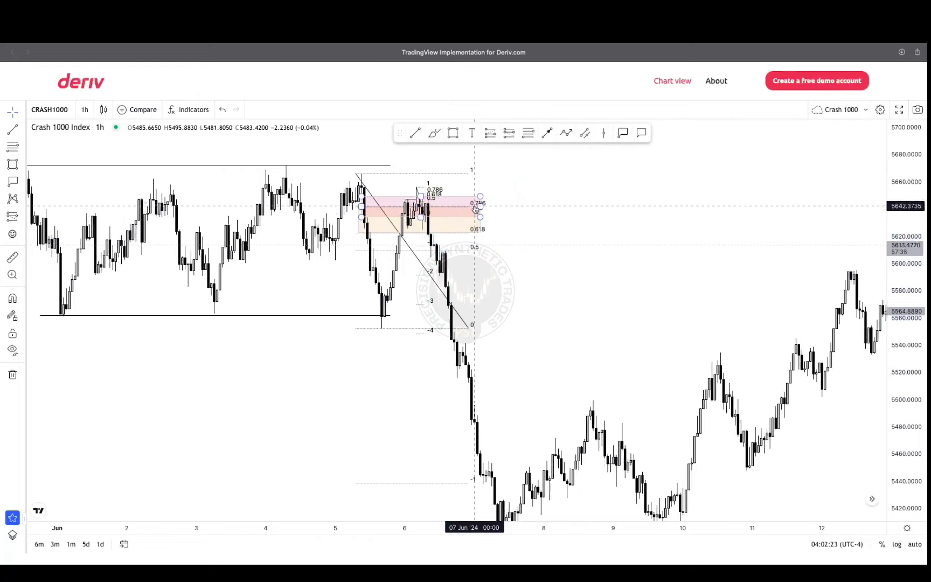
{"action": "key", "text": "Delete"}
Step: Draw a Fib Retracement from the 6 June peak at about 5656 down to the 7 June low at about 5390
{"action": "scroll", "coordinate": [520, 226], "scroll_direction": "down", "scroll_amount": 3}
{"action": "mouse_move", "coordinate": [702, 297]}
{"action": "left_mouse_down"}
{"action": "mouse_move", "coordinate": [604, 200]}
{"action": "mouse_move", "coordinate": [617, 244]}
{"action": "left_mouse_up"}
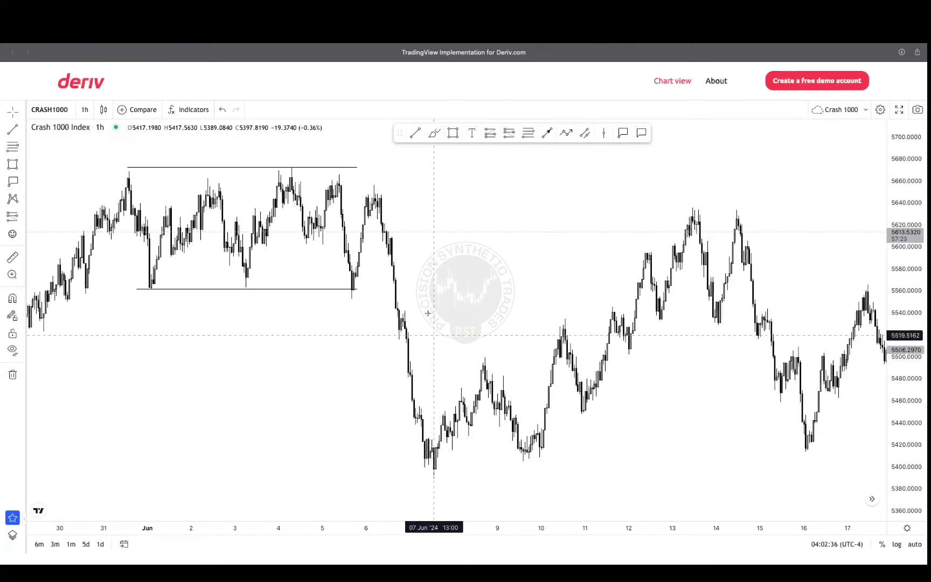
{"action": "left_click", "coordinate": [529, 138]}
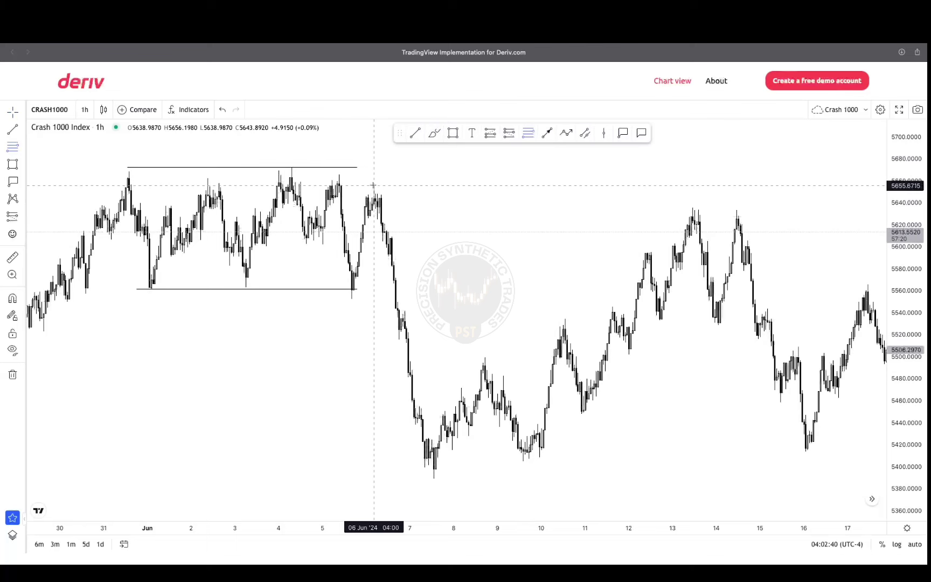
{"action": "left_click", "coordinate": [374, 185]}
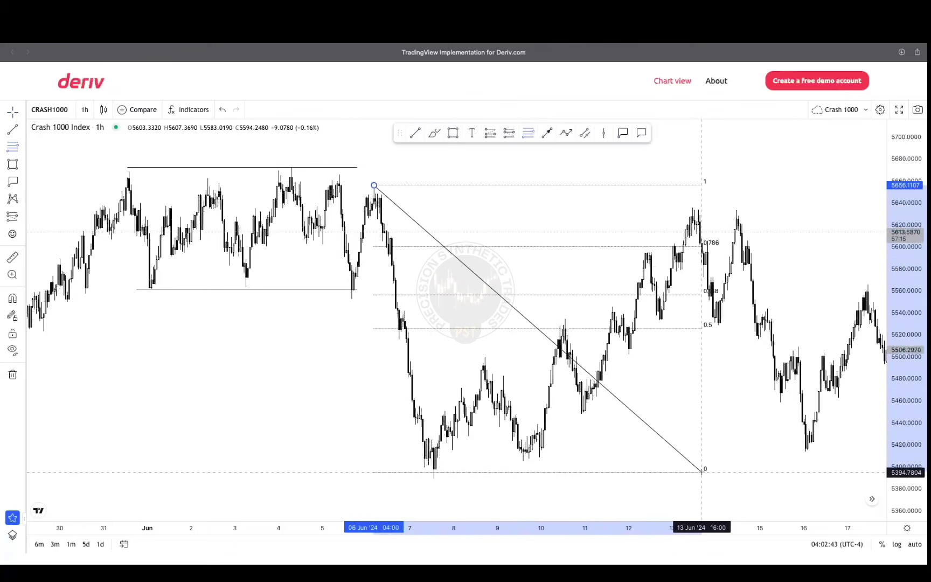
{"action": "left_click", "coordinate": [640, 477]}
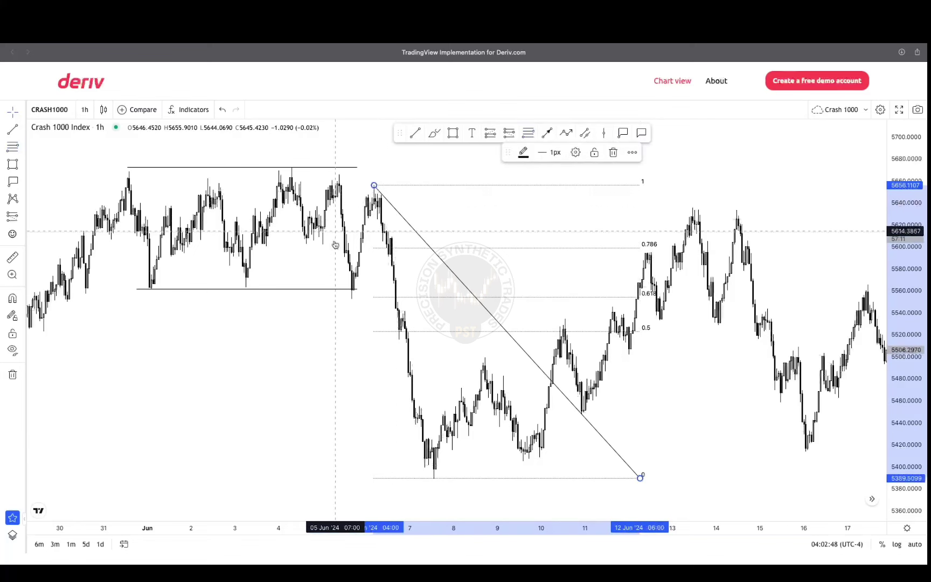
Step: Sketch a zigzag path in the empty area below the range: a drop, three rising swing highs, and a final drop to about 5365
{"action": "left_click", "coordinate": [566, 135]}
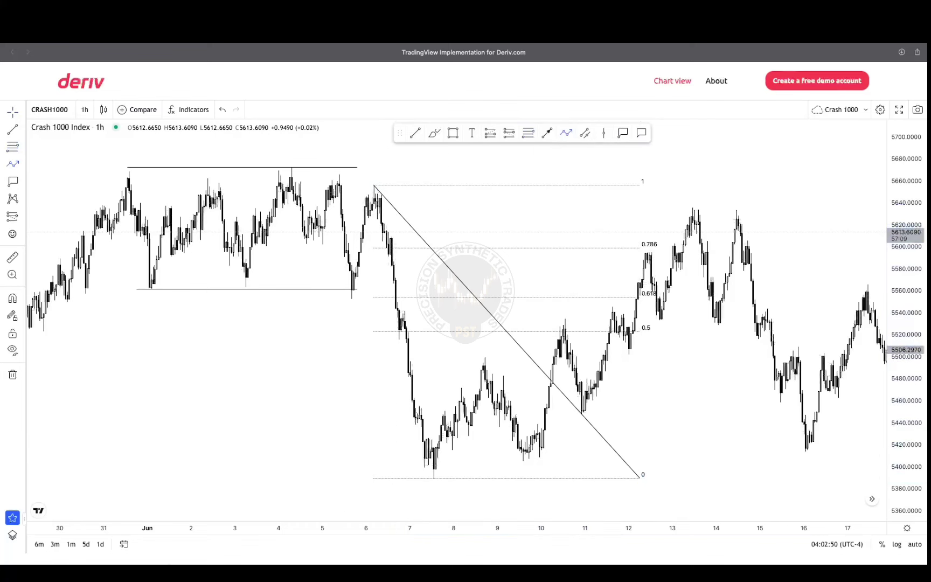
{"action": "left_click", "coordinate": [102, 376]}
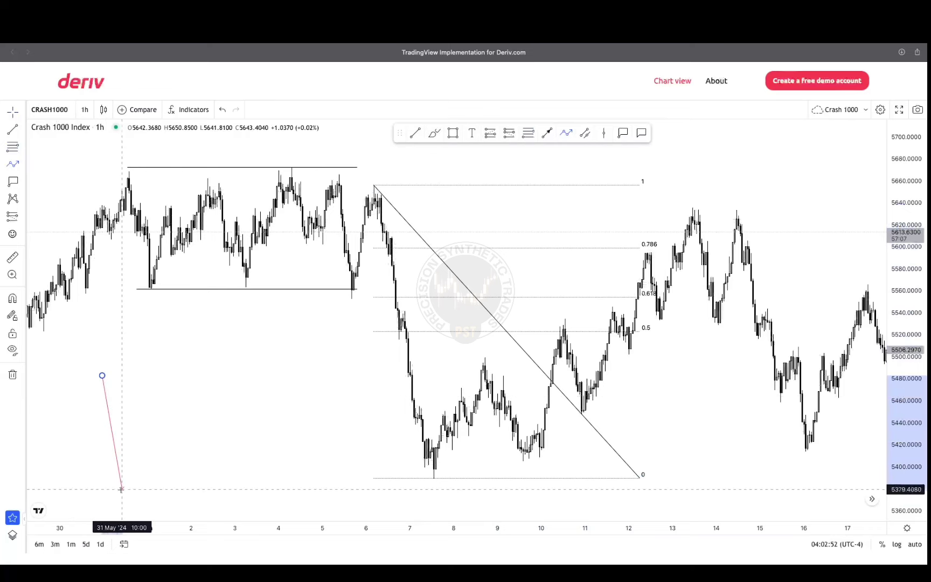
{"action": "left_click", "coordinate": [122, 490]}
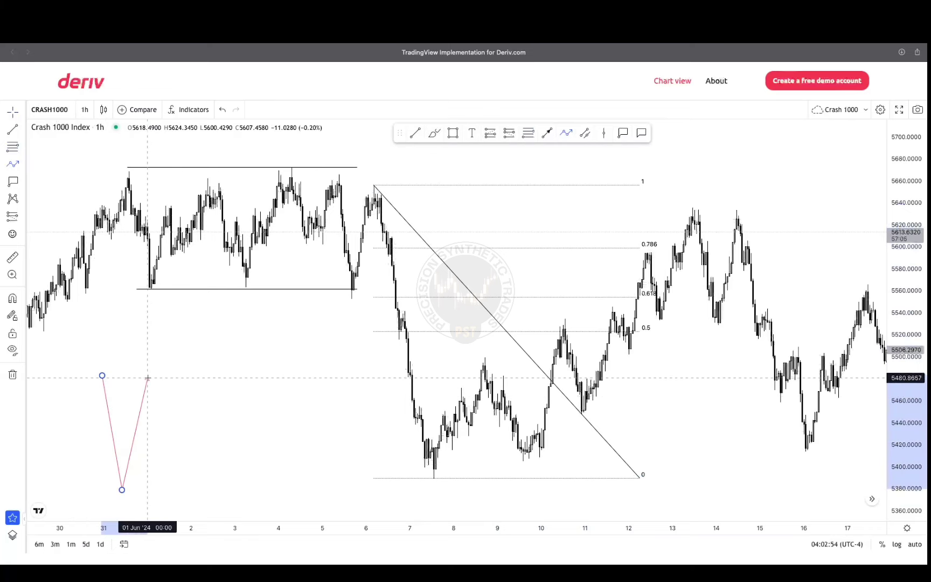
{"action": "left_click", "coordinate": [132, 451]}
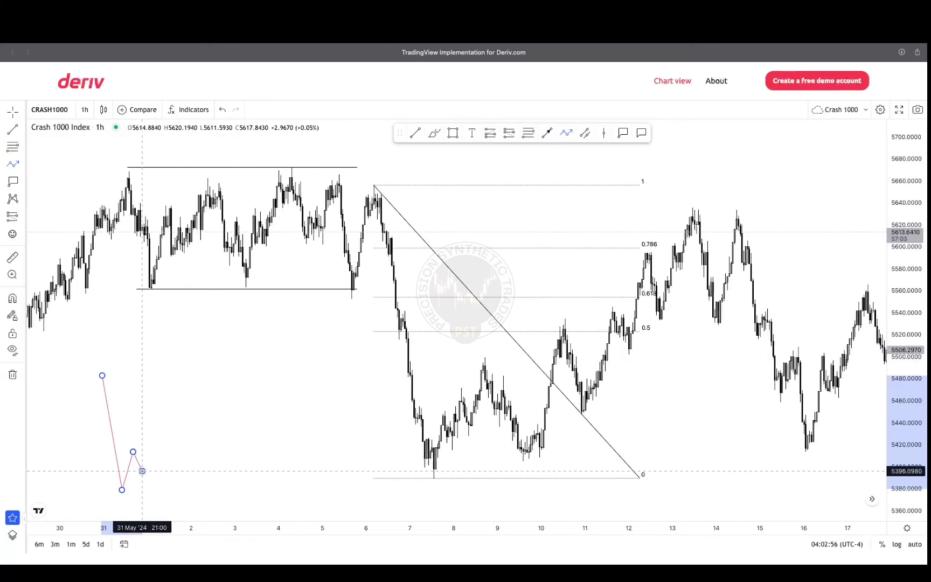
{"action": "left_click", "coordinate": [142, 470]}
{"action": "left_click", "coordinate": [155, 425]}
{"action": "left_click", "coordinate": [164, 443]}
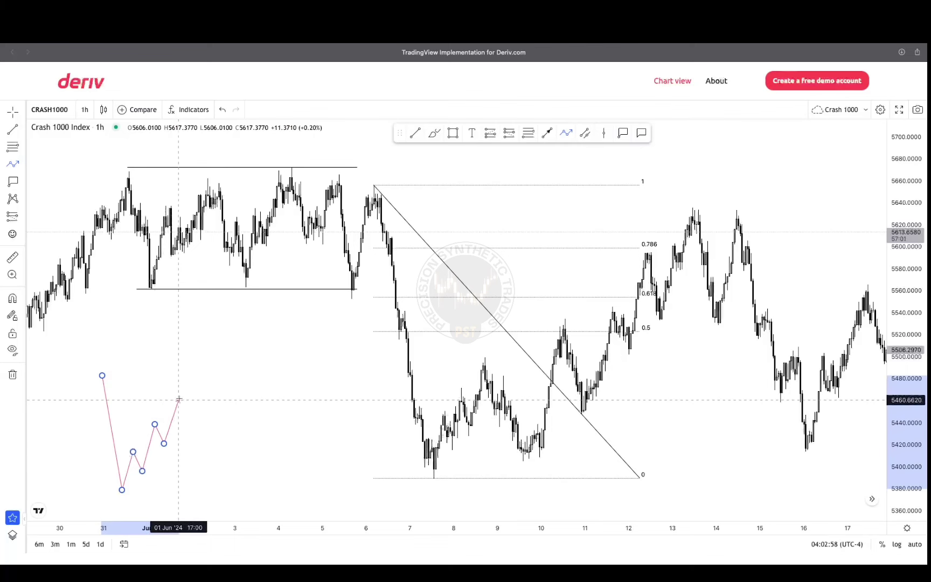
{"action": "left_click", "coordinate": [180, 397]}
{"action": "left_click", "coordinate": [203, 505]}
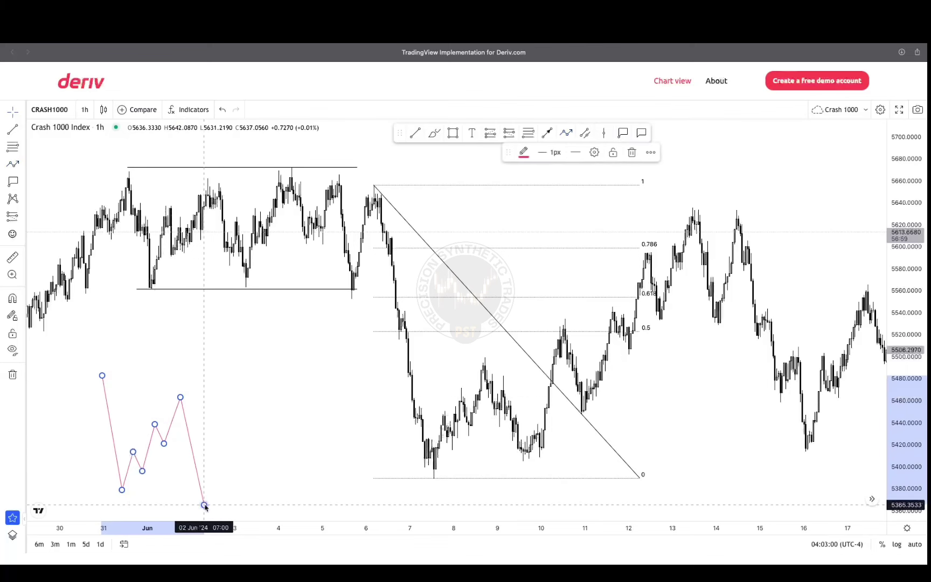
{"action": "left_click", "coordinate": [249, 453]}
Step: Draw a rectangle between the retracement's 0.618 and 0.786 levels, from 6 June 04:00 to 12 June 16:00
{"action": "left_click_drag", "start_coordinate": [250, 453], "coordinate": [217, 441]}
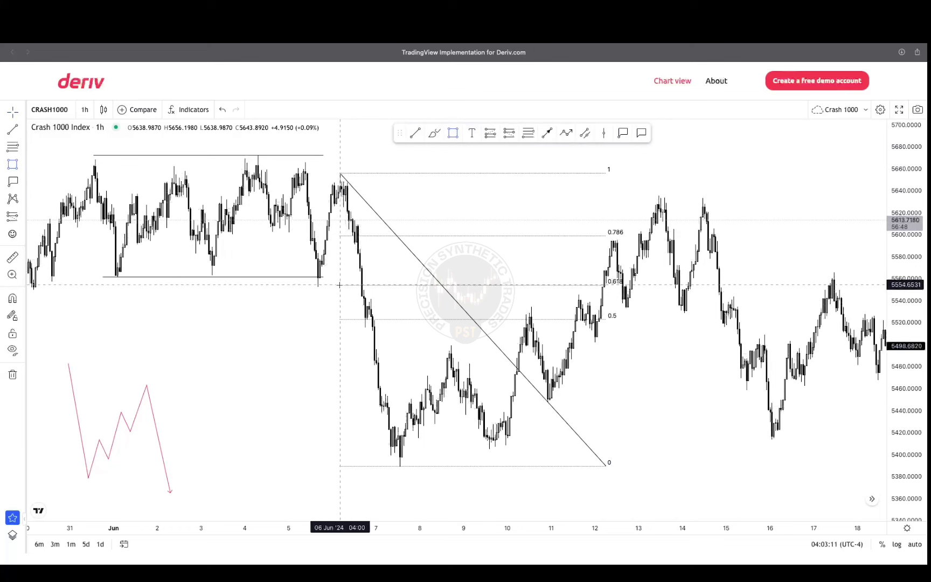
{"action": "left_click_drag", "start_coordinate": [340, 285], "coordinate": [623, 237]}
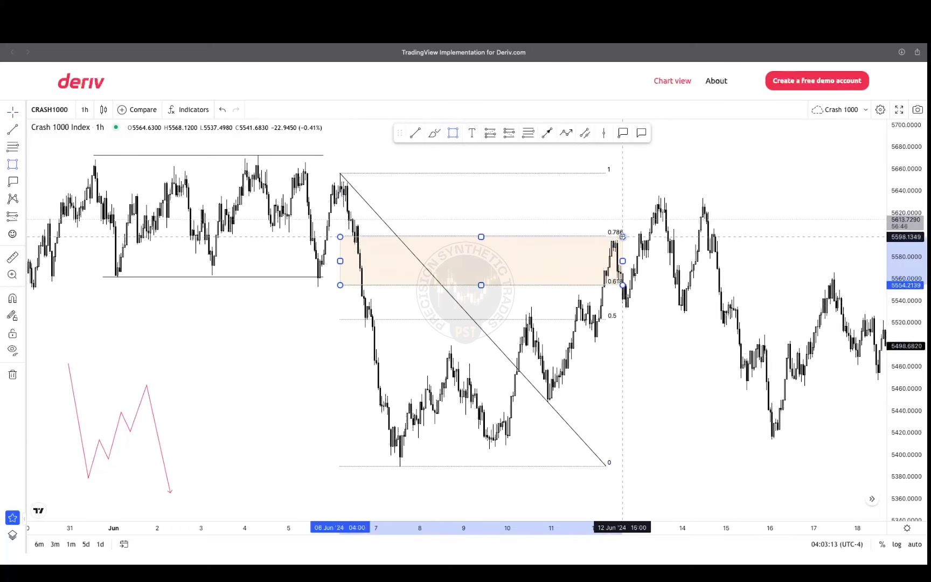
{"action": "left_click", "coordinate": [607, 237]}
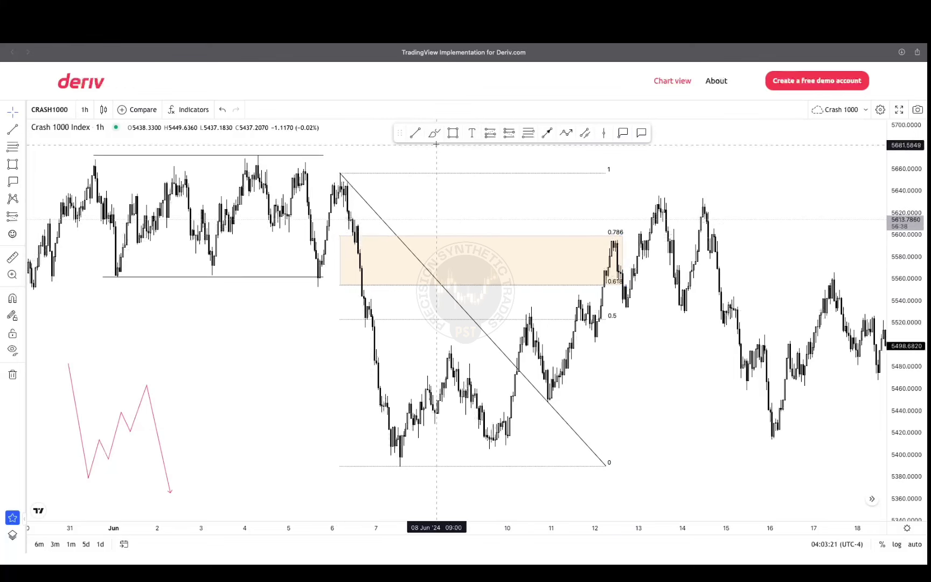
Step: Draw a rectangle from about 5593 to 5608, between 6 June 10:00 and 12 June 22:00, and fill it green
{"action": "left_click", "coordinate": [453, 133]}
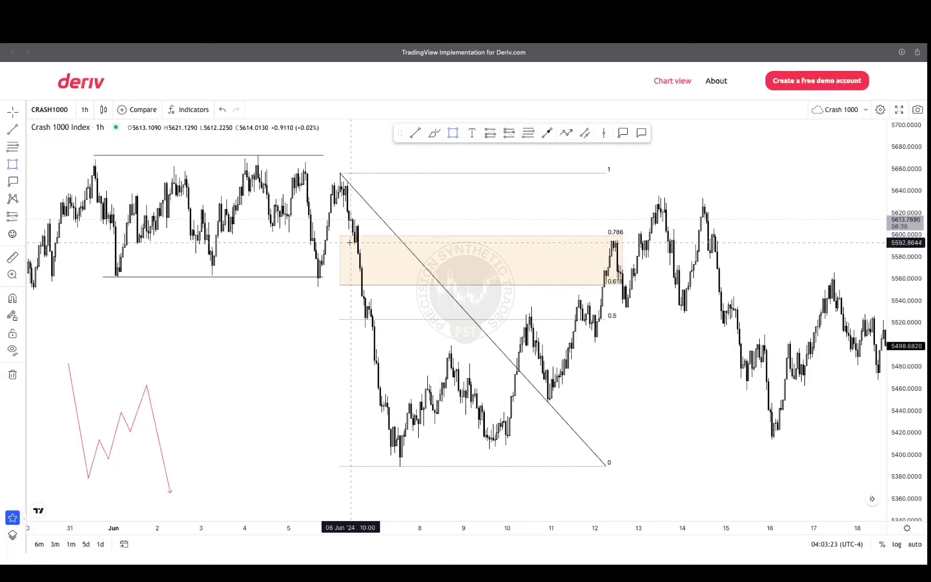
{"action": "mouse_move", "coordinate": [351, 243]}
{"action": "left_mouse_down"}
{"action": "mouse_move", "coordinate": [609, 217]}
{"action": "mouse_move", "coordinate": [636, 225]}
{"action": "left_mouse_up"}
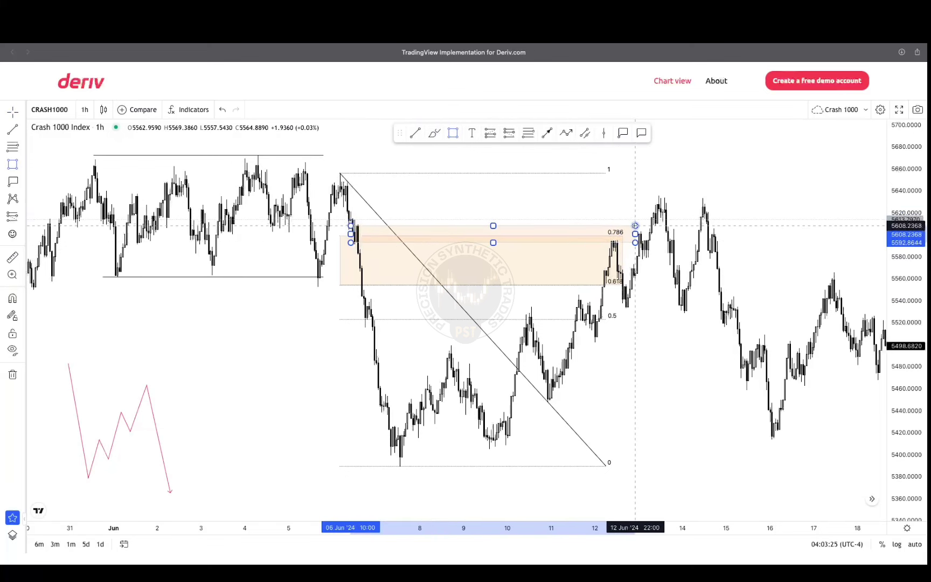
{"action": "left_click", "coordinate": [542, 153]}
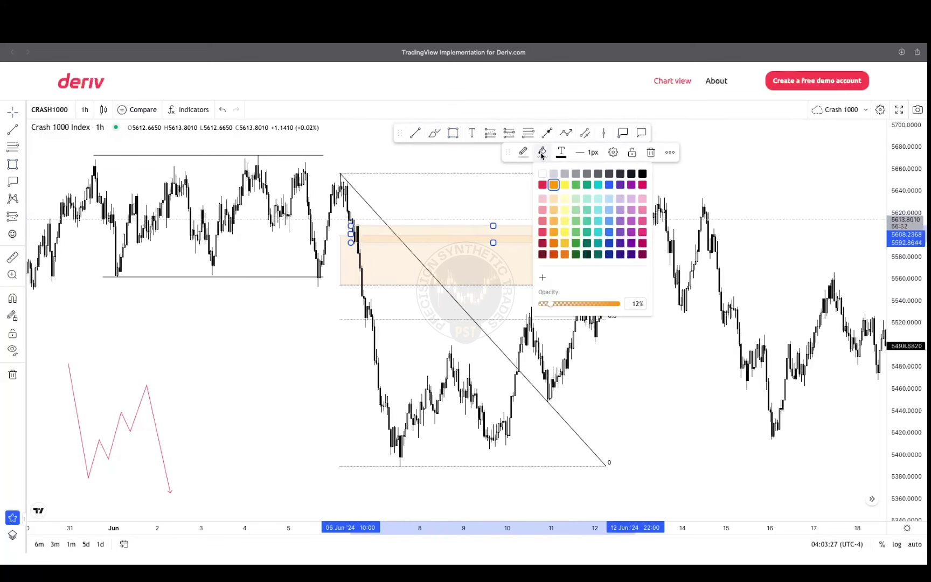
{"action": "left_click", "coordinate": [576, 184]}
{"action": "left_click", "coordinate": [497, 202]}
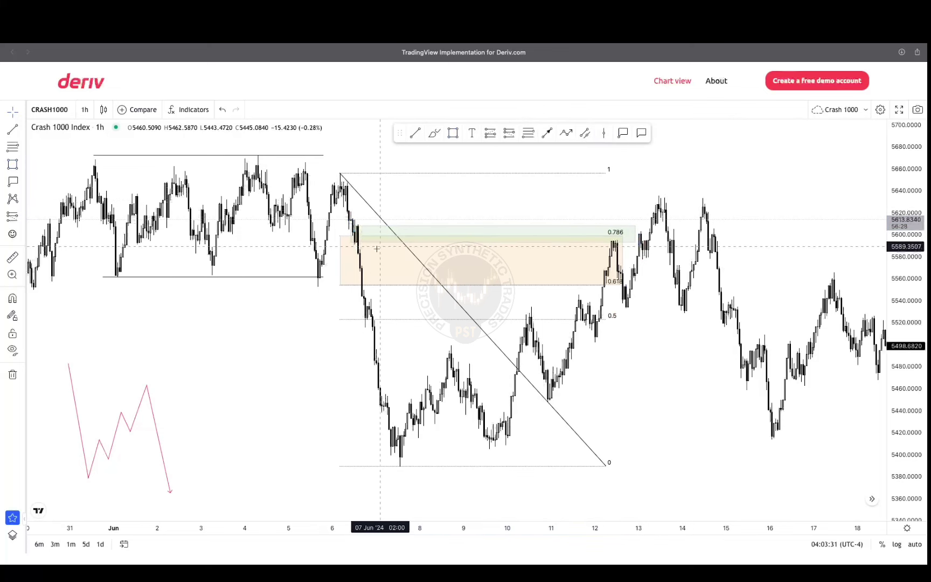
Step: Draw a rectangle from about 5629 to 5644 between the 6 June highs and 14 June, and delete the Fib Retracement
{"action": "left_click", "coordinate": [454, 136]}
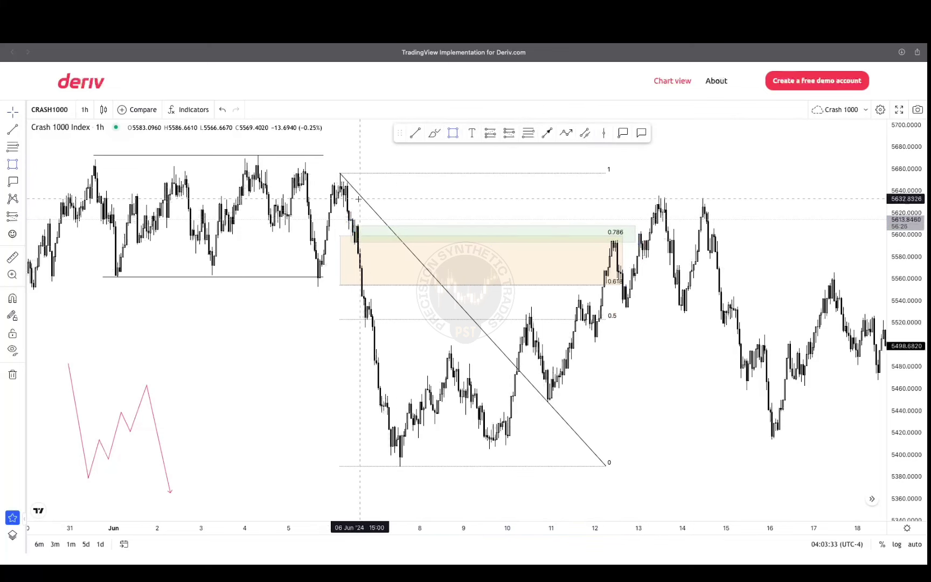
{"action": "mouse_move", "coordinate": [335, 204]}
{"action": "left_mouse_down"}
{"action": "mouse_move", "coordinate": [617, 202]}
{"action": "mouse_move", "coordinate": [692, 186]}
{"action": "left_mouse_up"}
{"action": "left_click", "coordinate": [692, 168]}
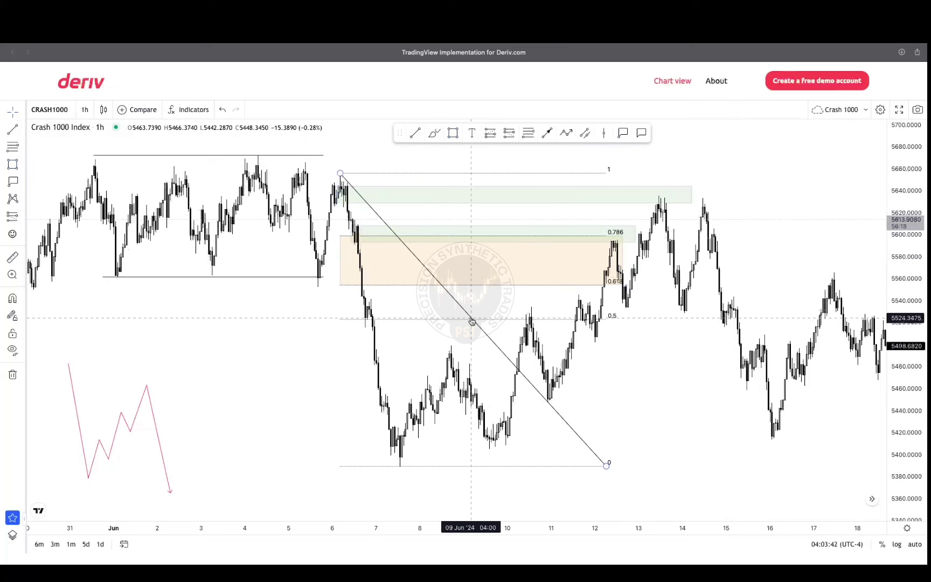
{"action": "key", "text": "Delete"}
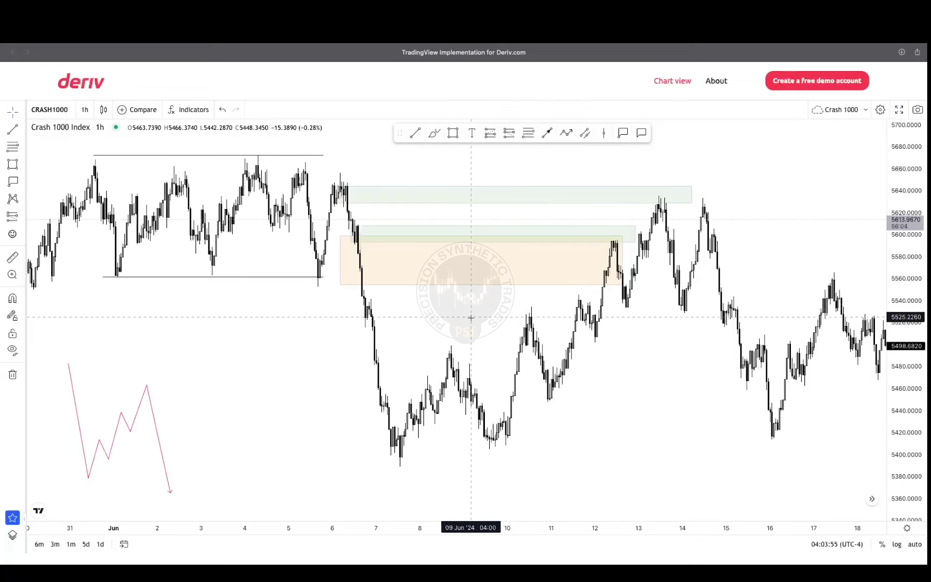
Step: Draw a rectangle from about 5495 to 5513, between 6 June 21:00 and 9 June 06:00
{"action": "left_click_drag", "start_coordinate": [468, 338], "coordinate": [445, 309]}
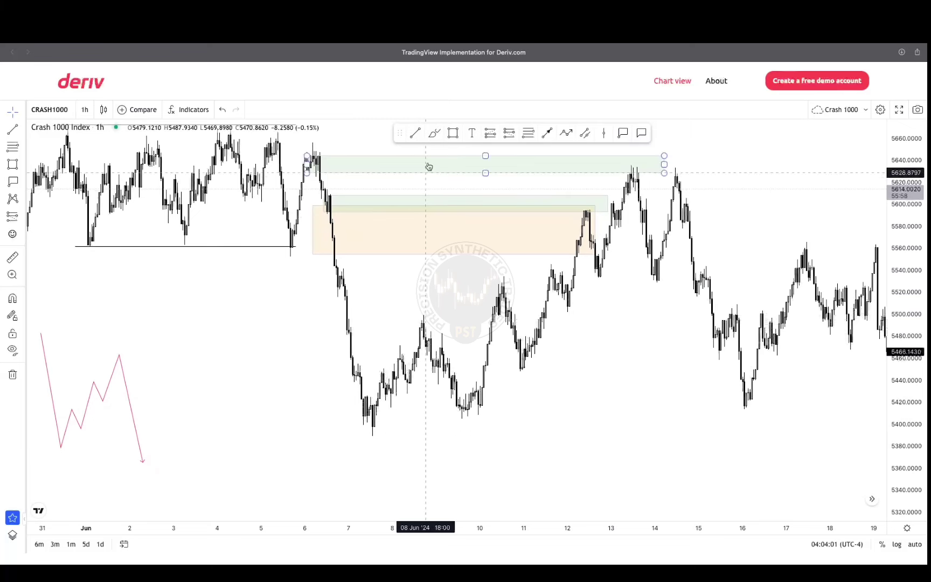
{"action": "left_click", "coordinate": [453, 133]}
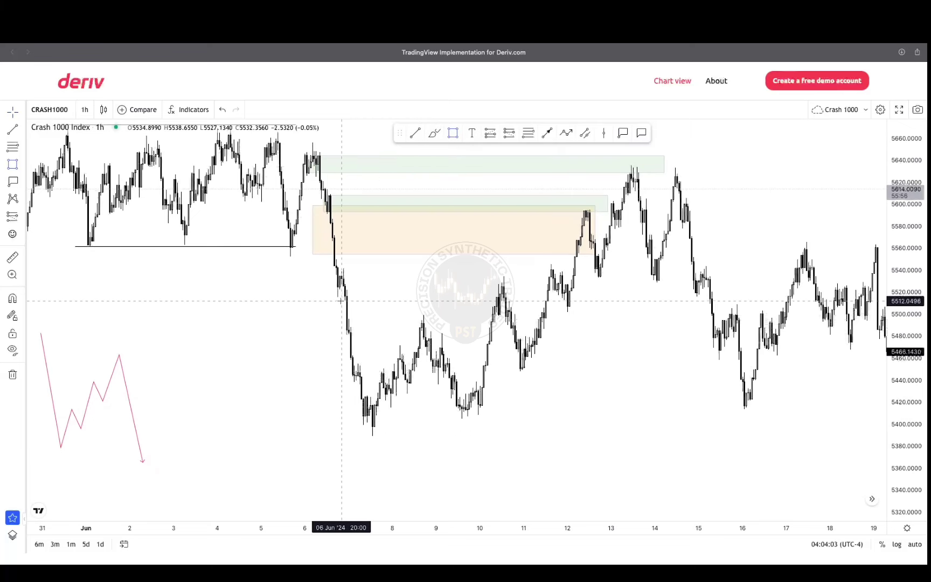
{"action": "left_click_drag", "start_coordinate": [343, 300], "coordinate": [445, 320]}
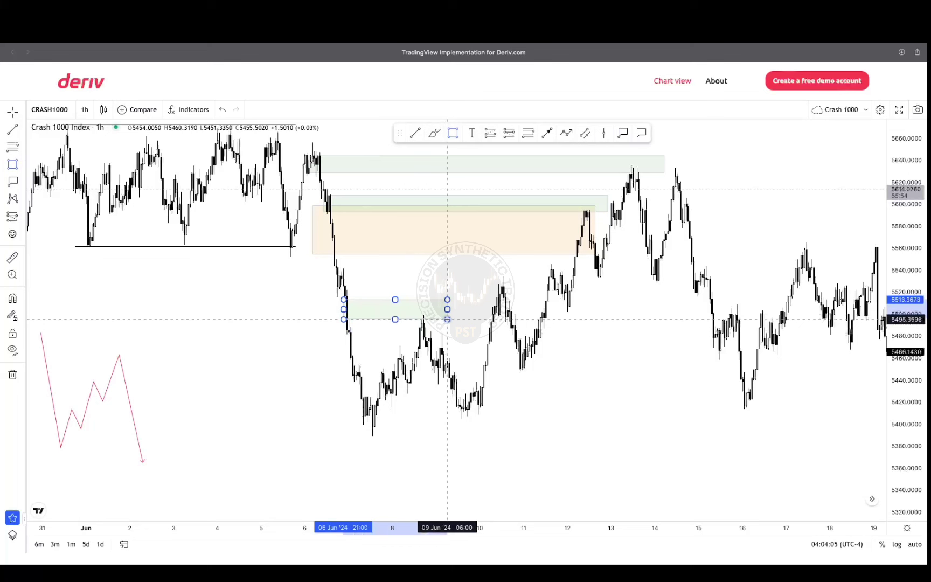
Step: Fill the rectangle between about 5495 and 5513 with pink
{"action": "left_click", "coordinate": [543, 153]}
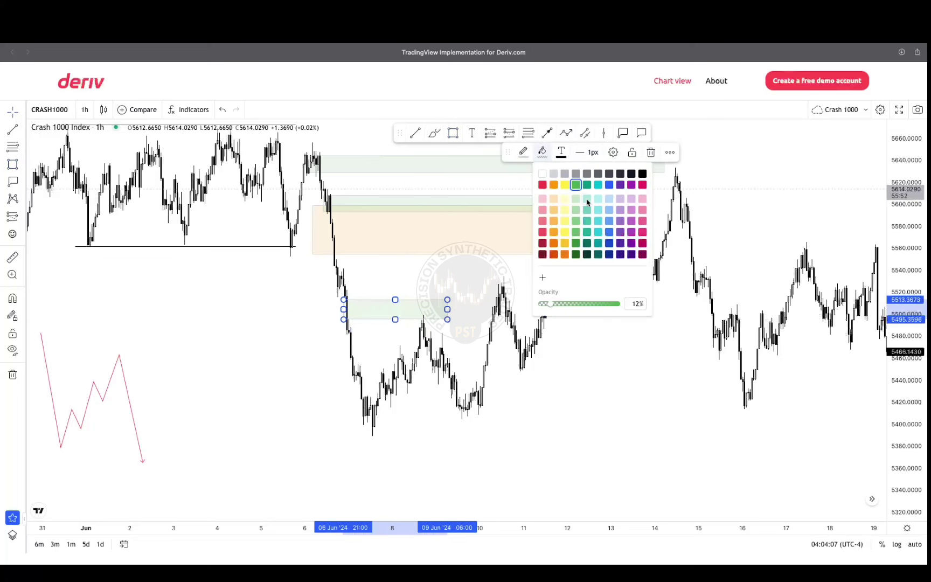
{"action": "left_click", "coordinate": [642, 185]}
{"action": "left_click", "coordinate": [456, 351]}
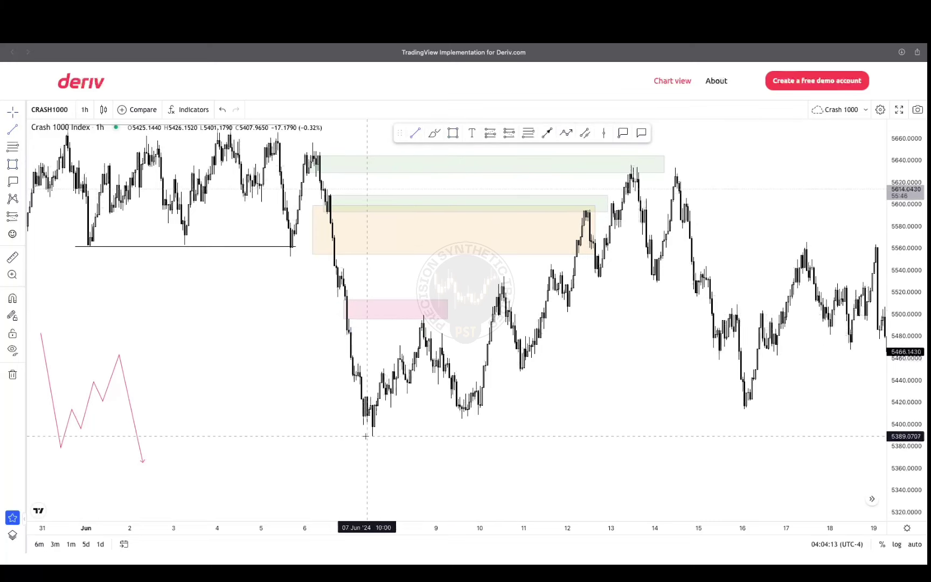
Step: Draw horizontal trend lines from the 7 June low at about 5389 to 11 June and from the 6 June high at about 5656 to 14 June
{"action": "left_click", "coordinate": [522, 436]}
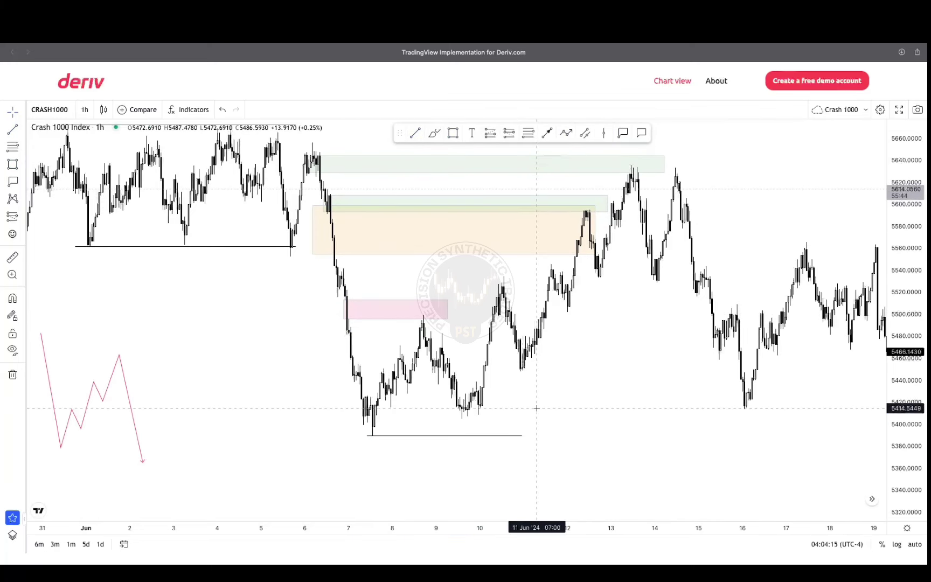
{"action": "scroll", "coordinate": [423, 189], "scroll_direction": "up", "scroll_amount": 2}
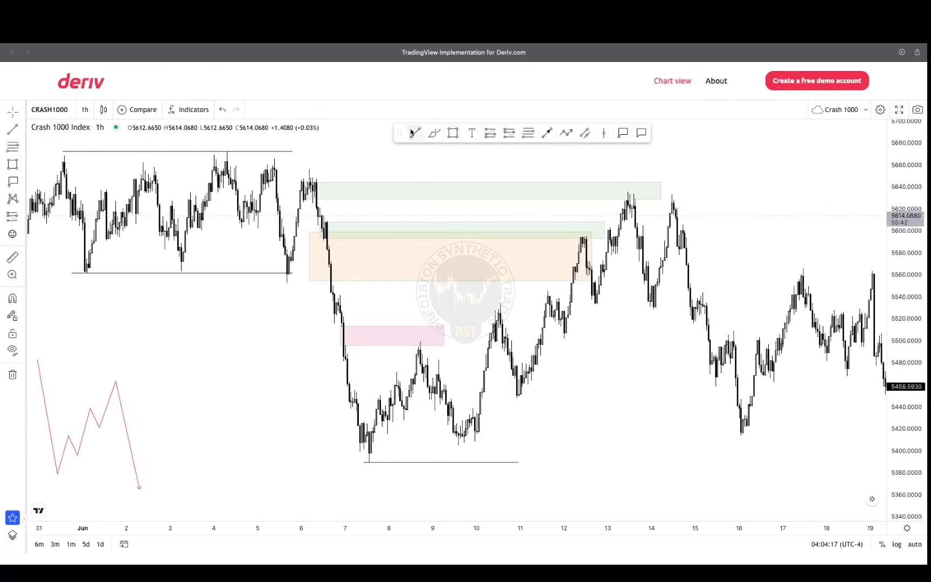
{"action": "left_click", "coordinate": [307, 169]}
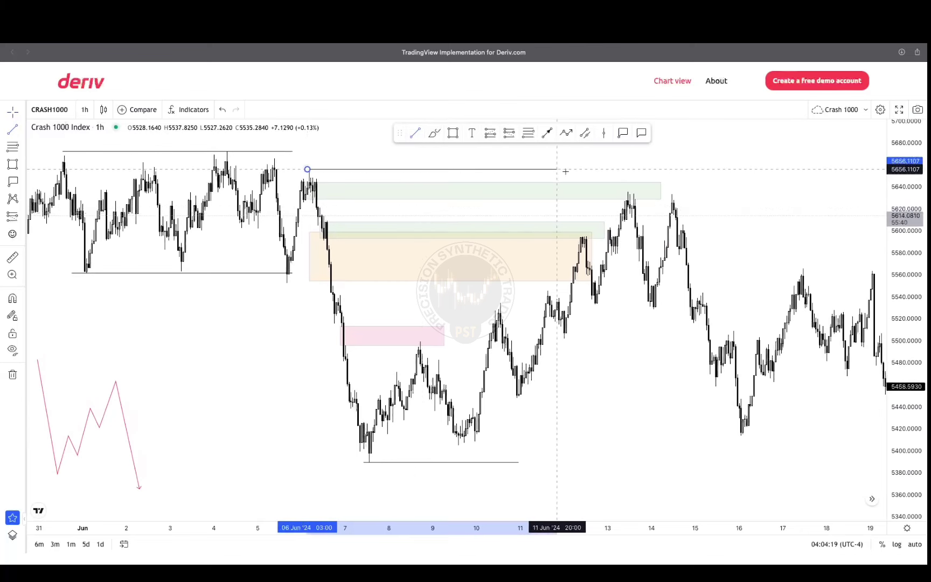
{"action": "left_click", "coordinate": [681, 169]}
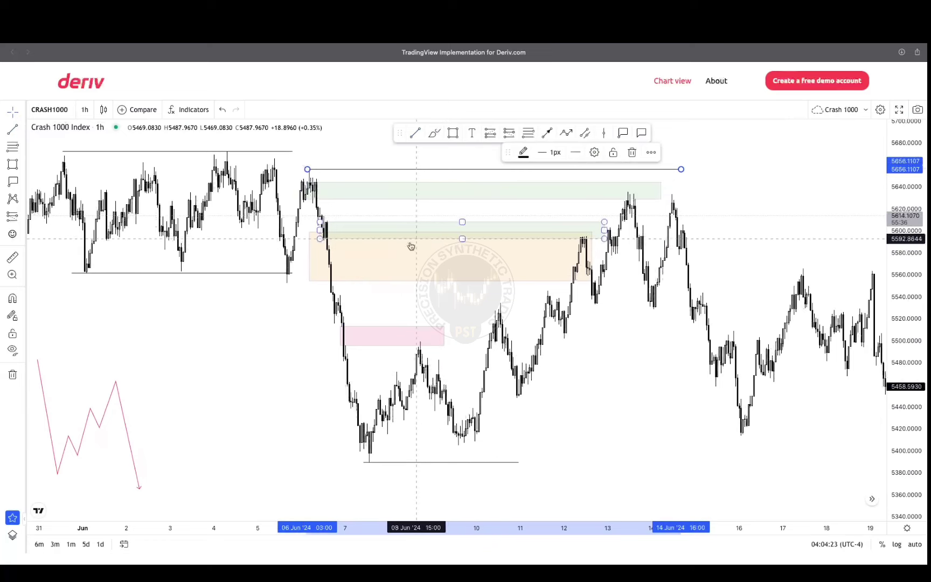
Step: Draw a horizontal trend line from the 8 June swing high at about 5499 across to 10 June
{"action": "left_click_drag", "start_coordinate": [591, 441], "coordinate": [572, 403]}
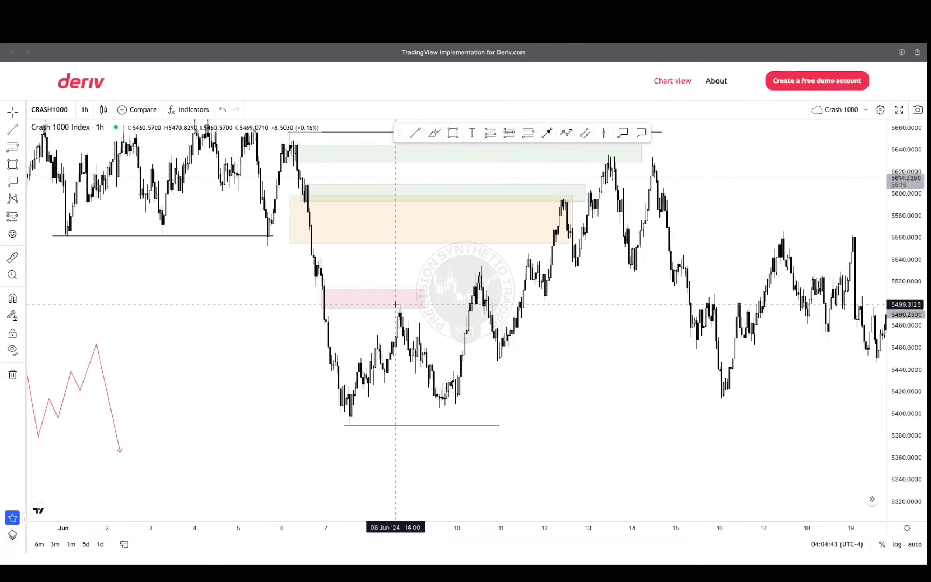
{"action": "left_click", "coordinate": [469, 305]}
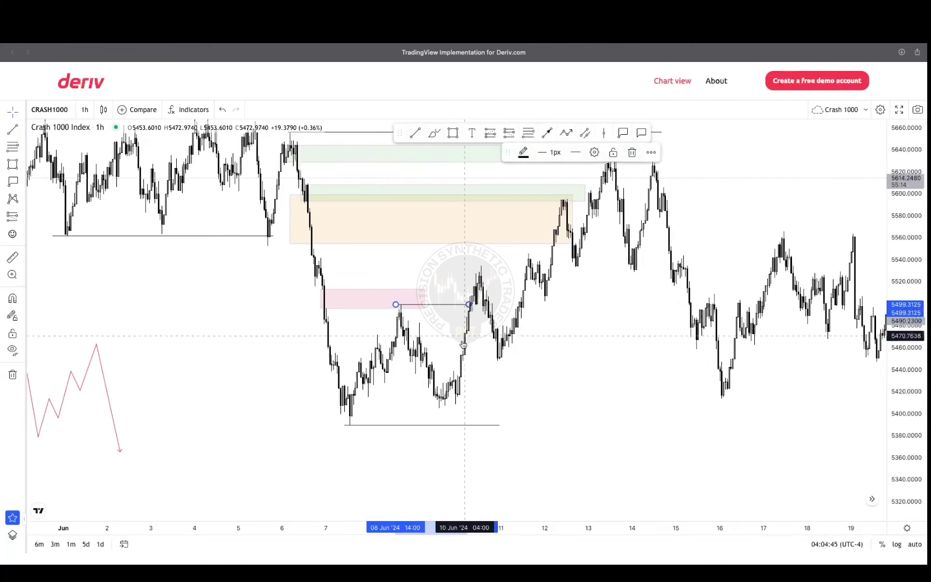
{"action": "left_click", "coordinate": [485, 254]}
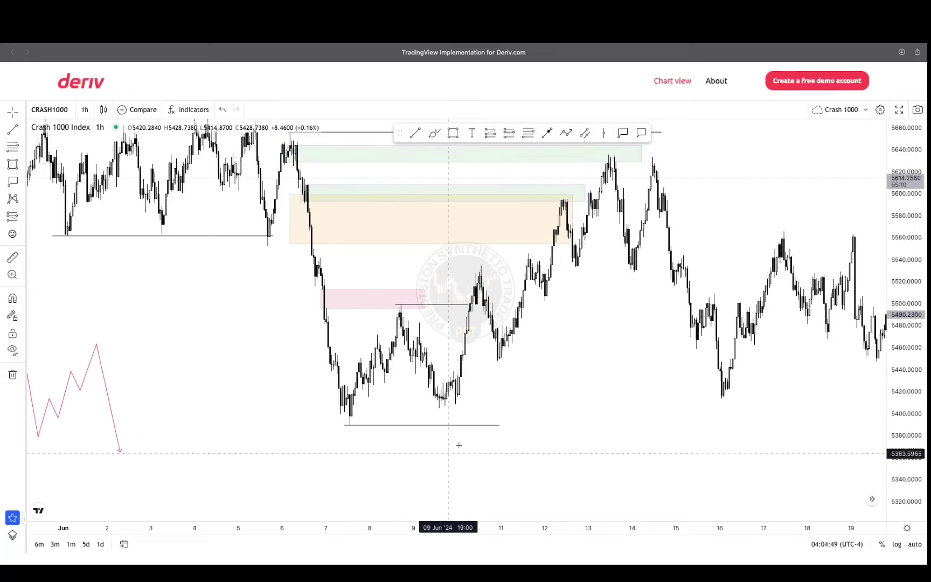
Step: Draw a Fib Retracement from about 5405 at 9 June 13:00 up to about 5535 at 12 June 04:00
{"action": "scroll", "coordinate": [458, 443], "scroll_direction": "right", "scroll_amount": 3}
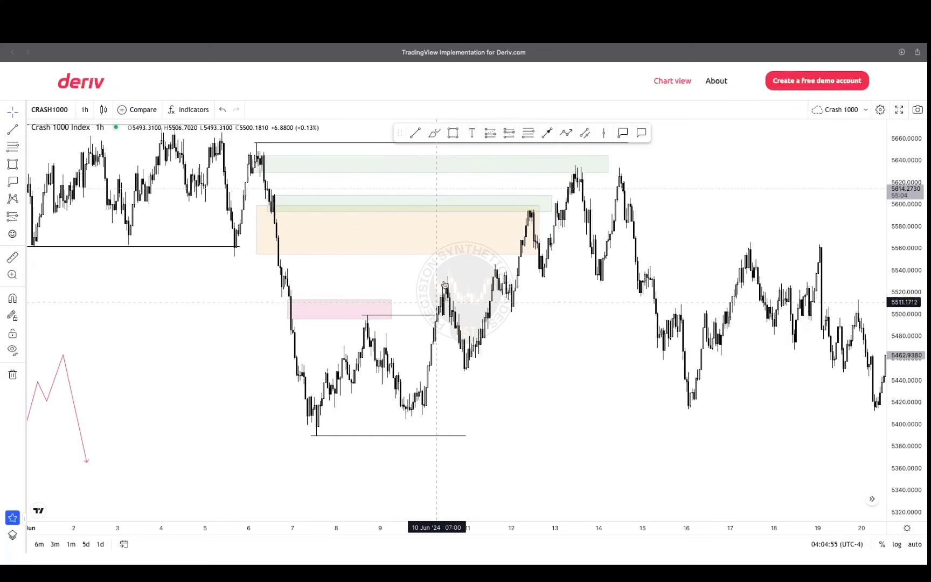
{"action": "left_click", "coordinate": [530, 135]}
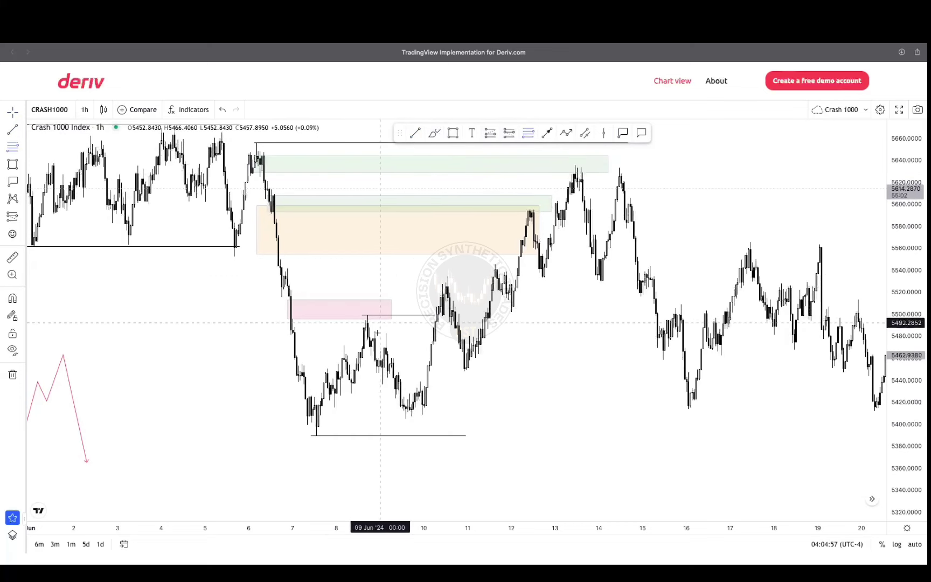
{"action": "left_click", "coordinate": [403, 418]}
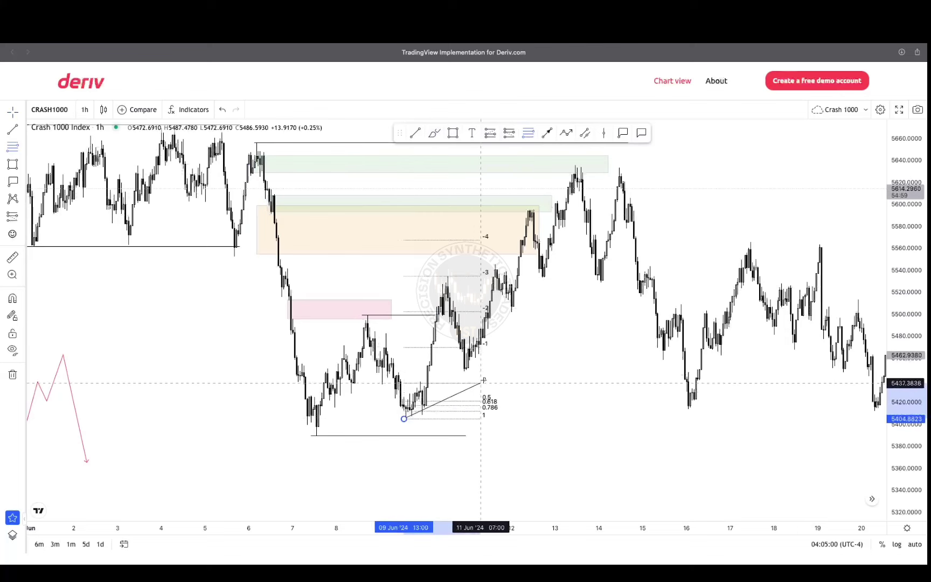
{"action": "left_click", "coordinate": [519, 276]}
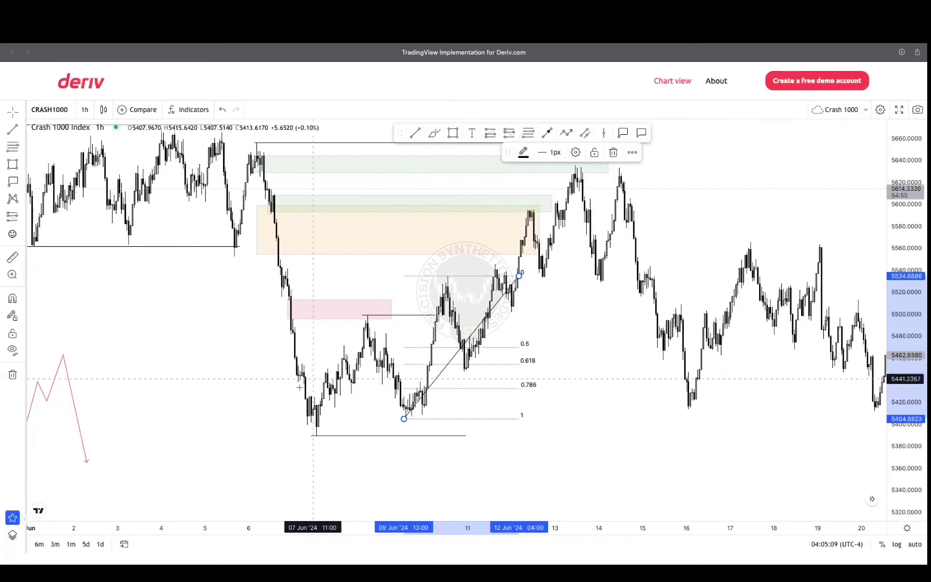
Step: Delete the pink rectangle between 6 June 21:00 and 9 June 06:00
{"action": "left_click_drag", "start_coordinate": [110, 419], "coordinate": [373, 423]}
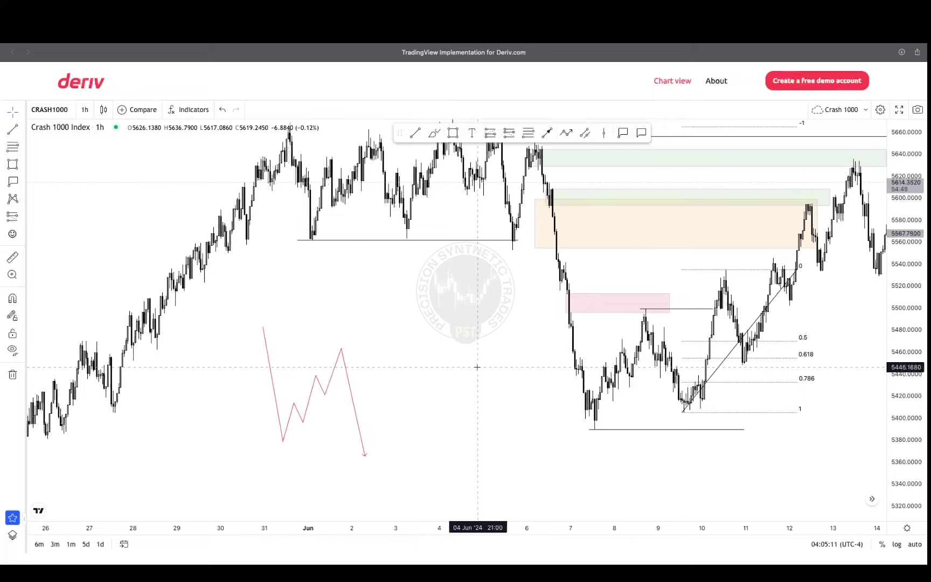
{"action": "left_click_drag", "start_coordinate": [478, 366], "coordinate": [187, 381]}
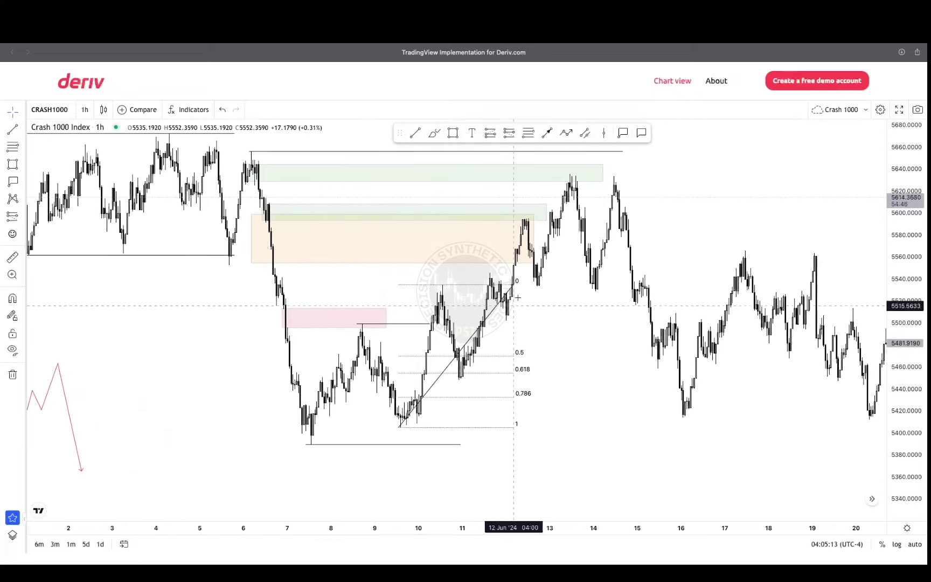
{"action": "left_click", "coordinate": [464, 216]}
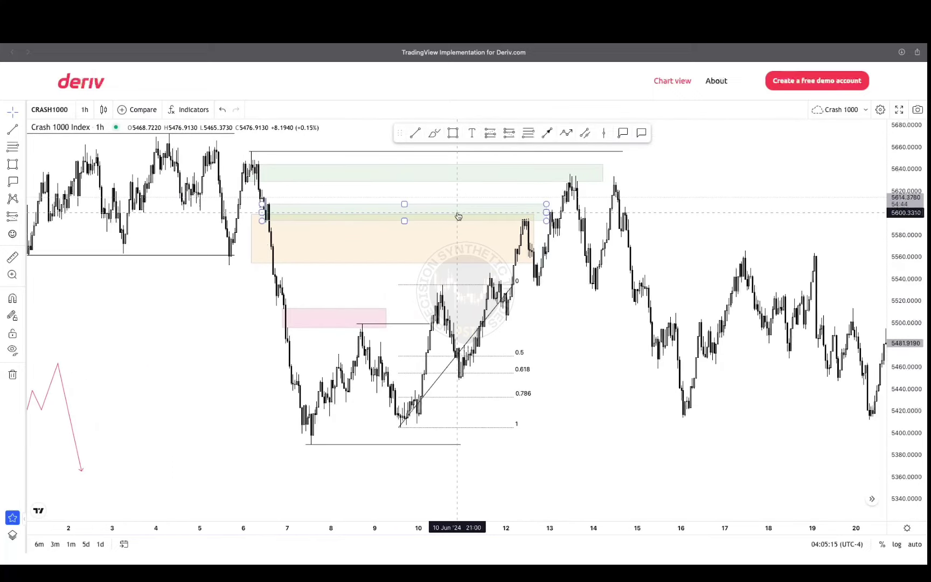
{"action": "left_click", "coordinate": [541, 340]}
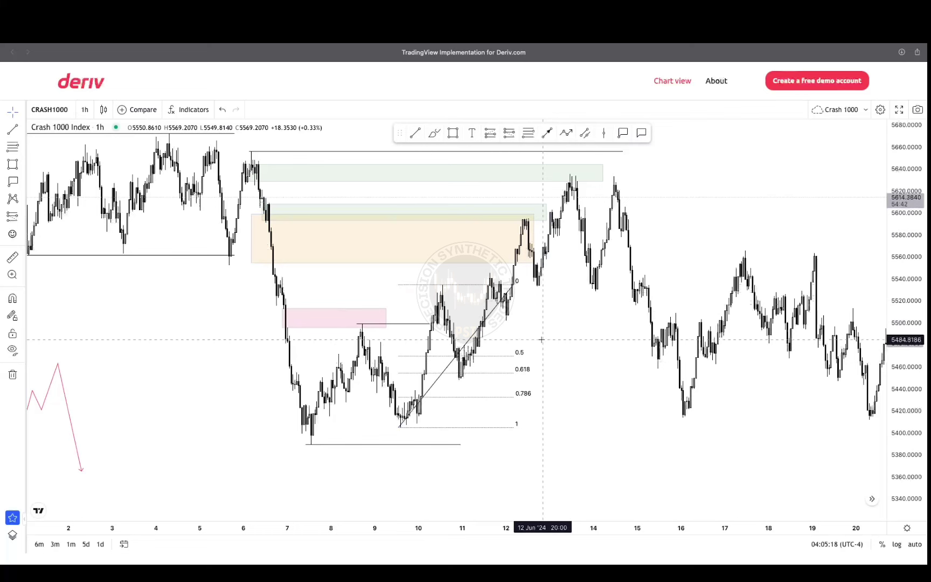
{"action": "left_click", "coordinate": [381, 314]}
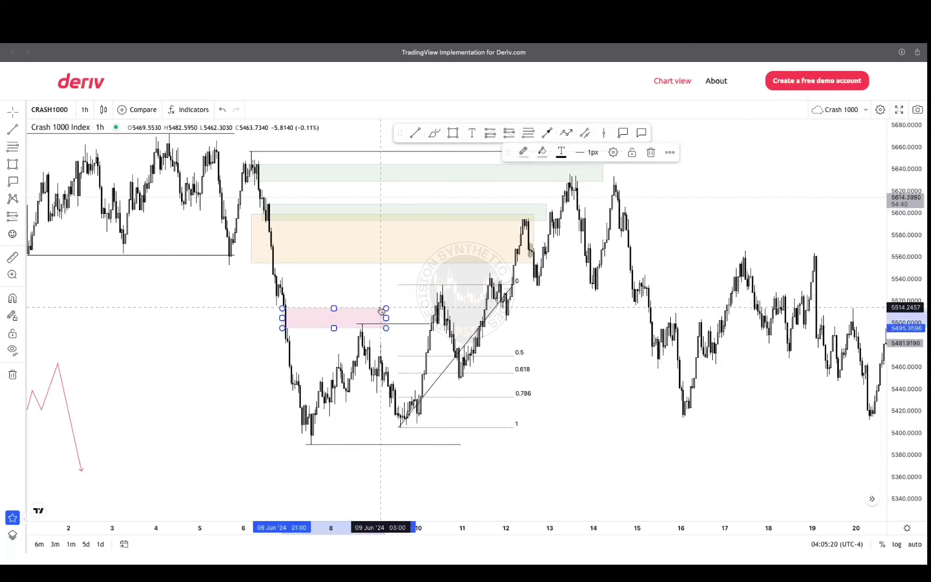
{"action": "key", "text": "Delete"}
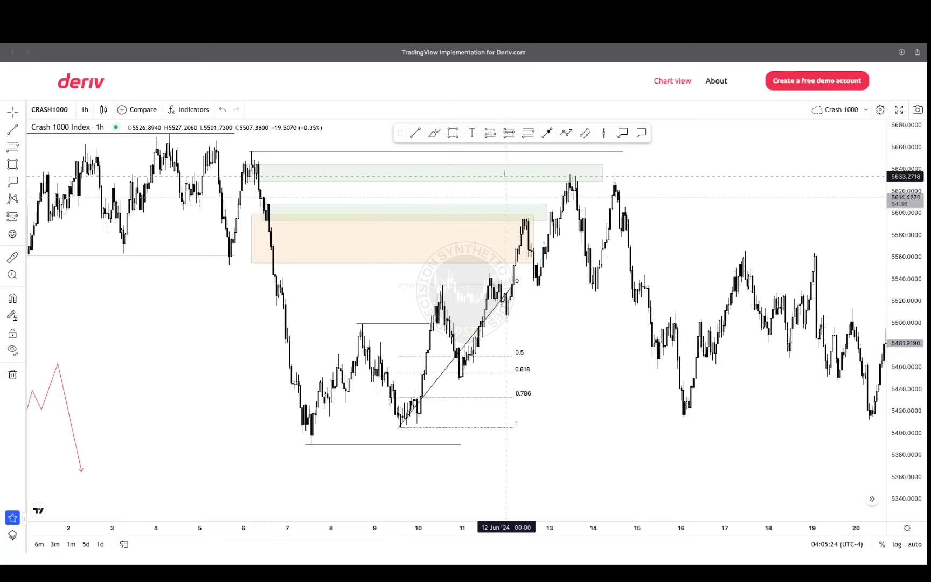
Step: Draw a rectangle between the retracement's 0.618 and 0.786 levels, from 9 June 16:00 to 12 June 07:00, and fill it orange
{"action": "left_click", "coordinate": [454, 133]}
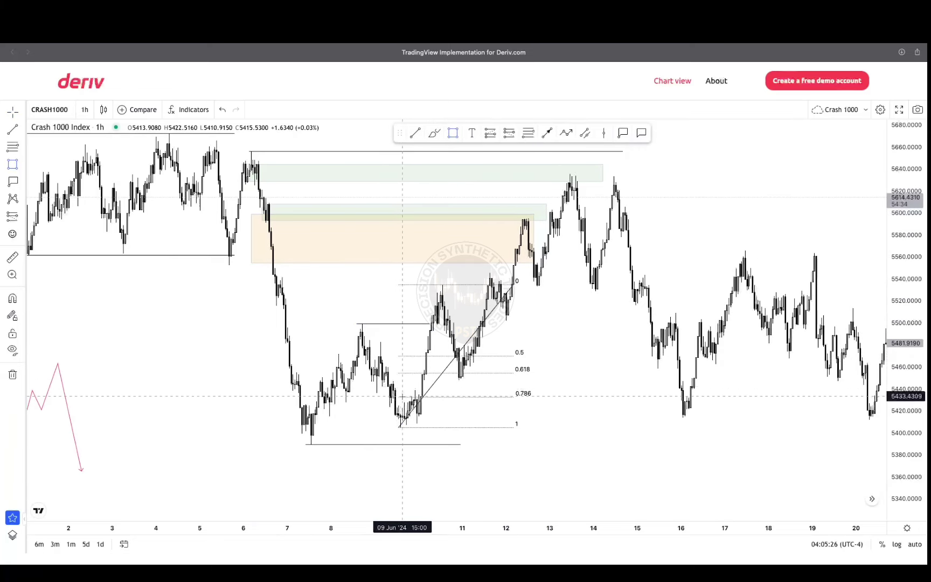
{"action": "mouse_move", "coordinate": [404, 398]}
{"action": "left_mouse_down"}
{"action": "mouse_move", "coordinate": [551, 375]}
{"action": "mouse_move", "coordinate": [519, 373]}
{"action": "left_mouse_up"}
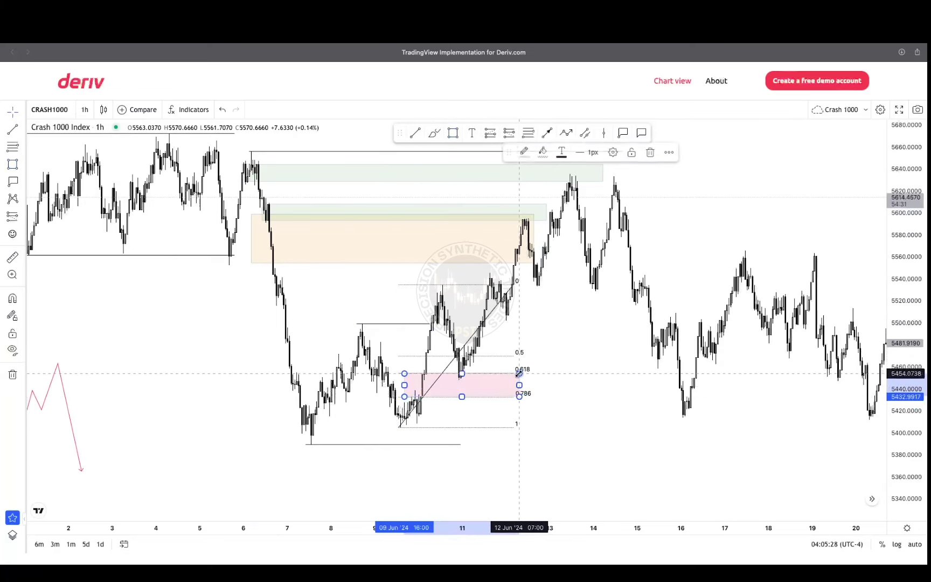
{"action": "left_click", "coordinate": [543, 153]}
{"action": "left_click", "coordinate": [553, 185]}
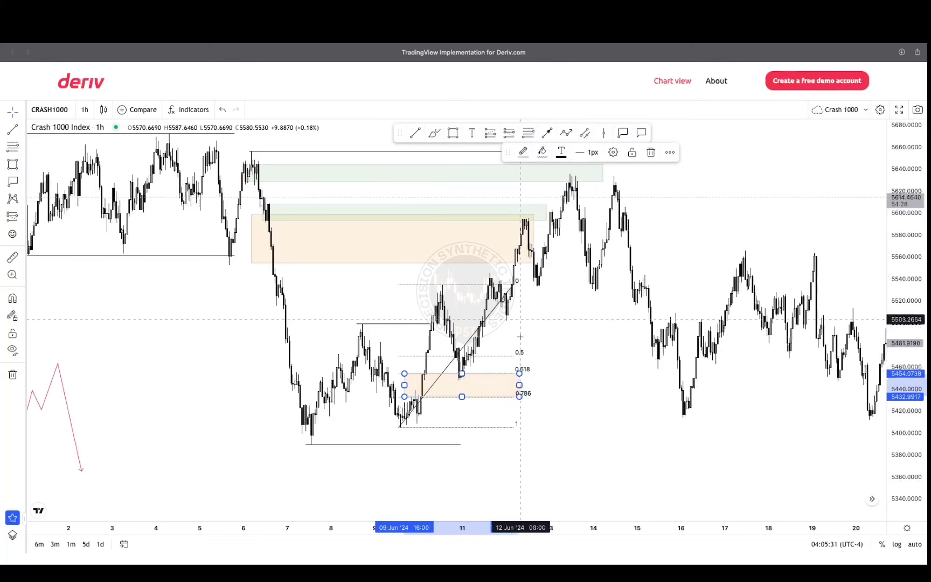
{"action": "left_click", "coordinate": [546, 362]}
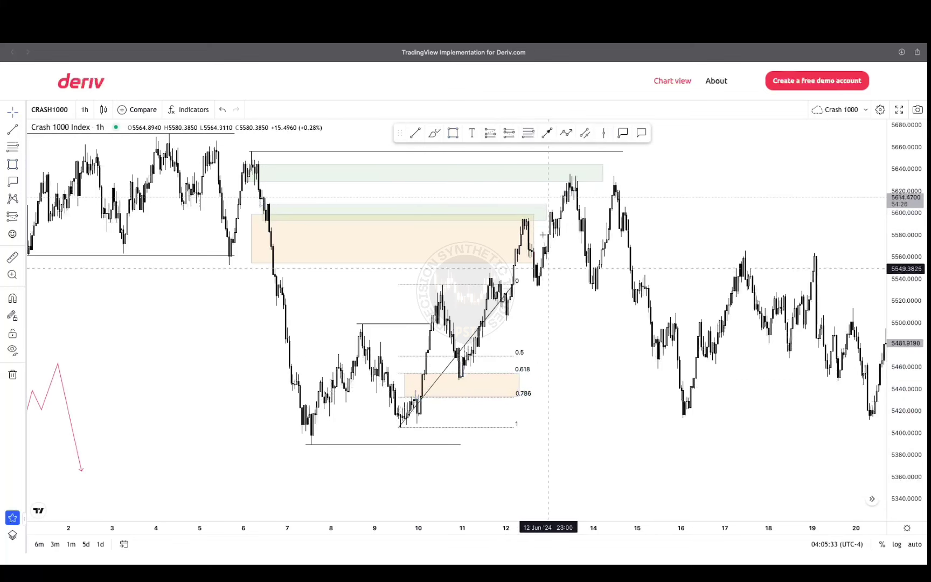
Step: Draw a rectangle from about 5434 to 5448, between 9 June 23:00 and 11 June 18:00, and fill it pink
{"action": "left_click", "coordinate": [452, 135]}
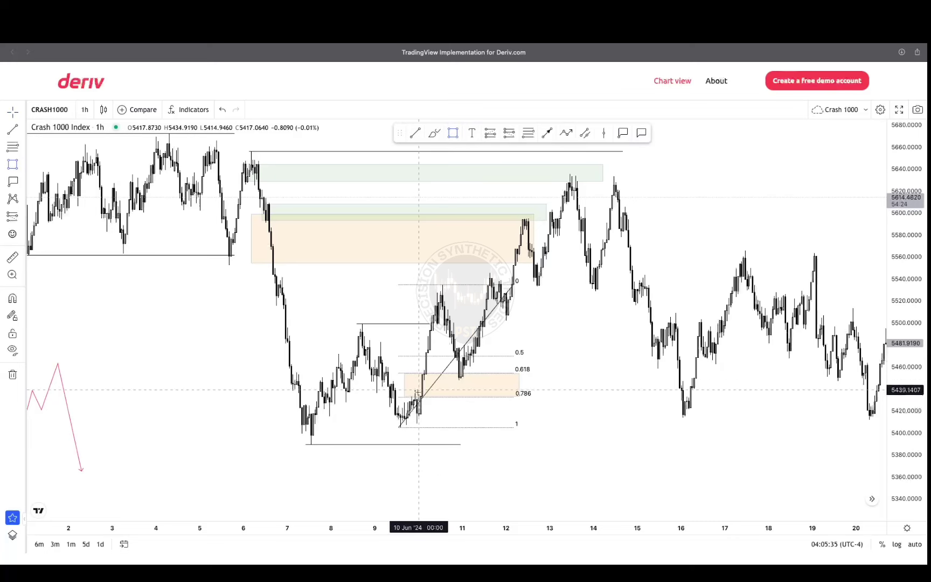
{"action": "left_click_drag", "start_coordinate": [417, 396], "coordinate": [496, 381]}
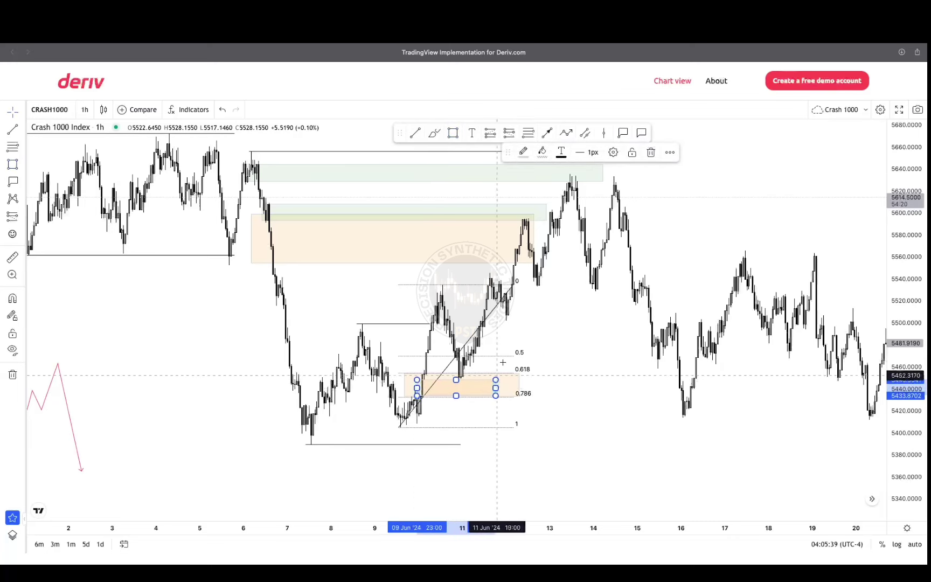
{"action": "left_click", "coordinate": [543, 153]}
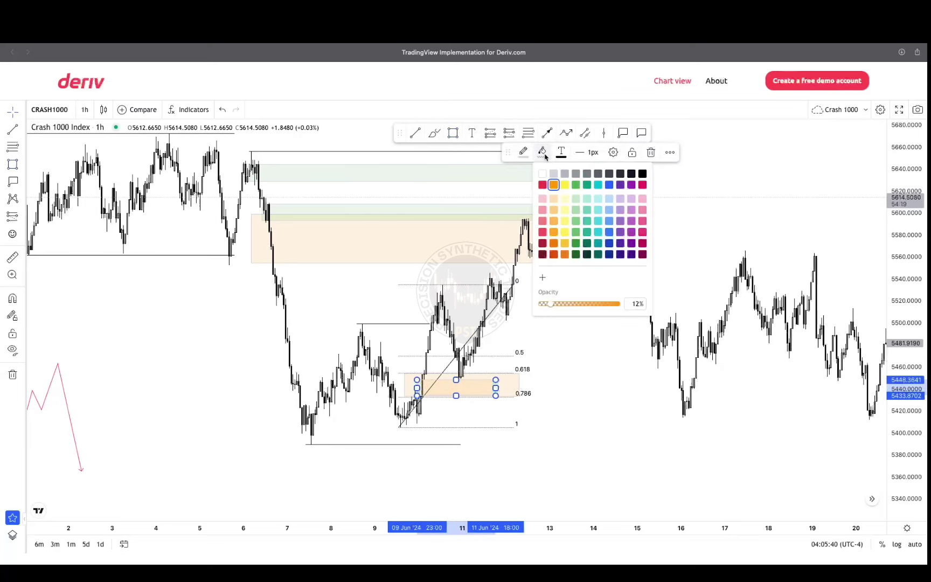
{"action": "left_click", "coordinate": [643, 185]}
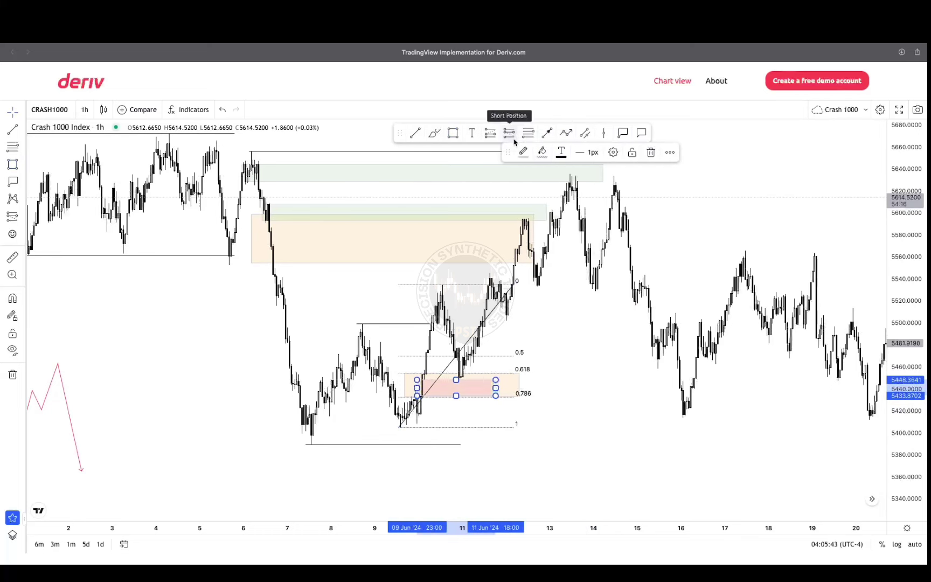
Step: Draw a rectangle from about 5417 to 5431, between 9 June 18:00 and 12 June 07:00, and fill it green
{"action": "left_click", "coordinate": [453, 133]}
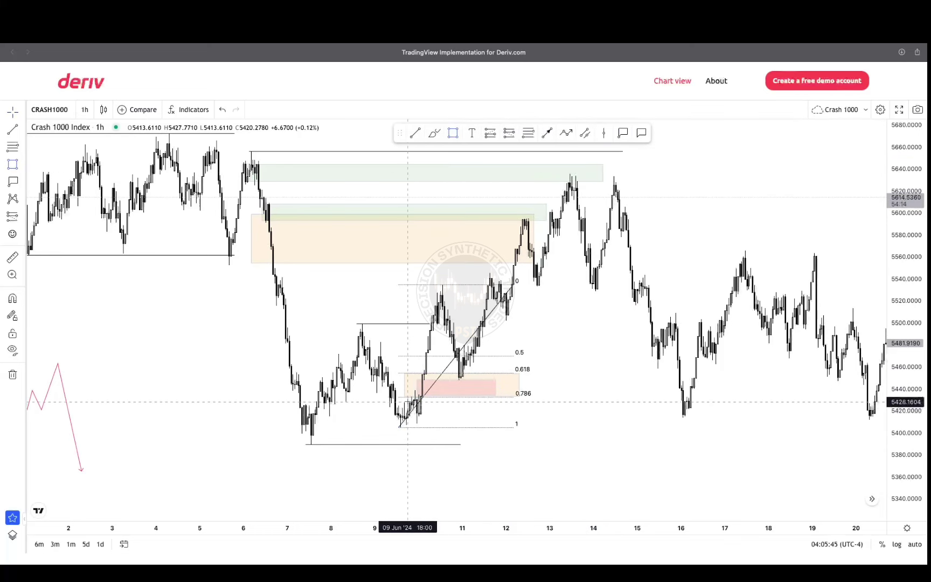
{"action": "mouse_move", "coordinate": [408, 399]}
{"action": "left_mouse_down"}
{"action": "mouse_move", "coordinate": [536, 412]}
{"action": "mouse_move", "coordinate": [528, 414]}
{"action": "left_mouse_up"}
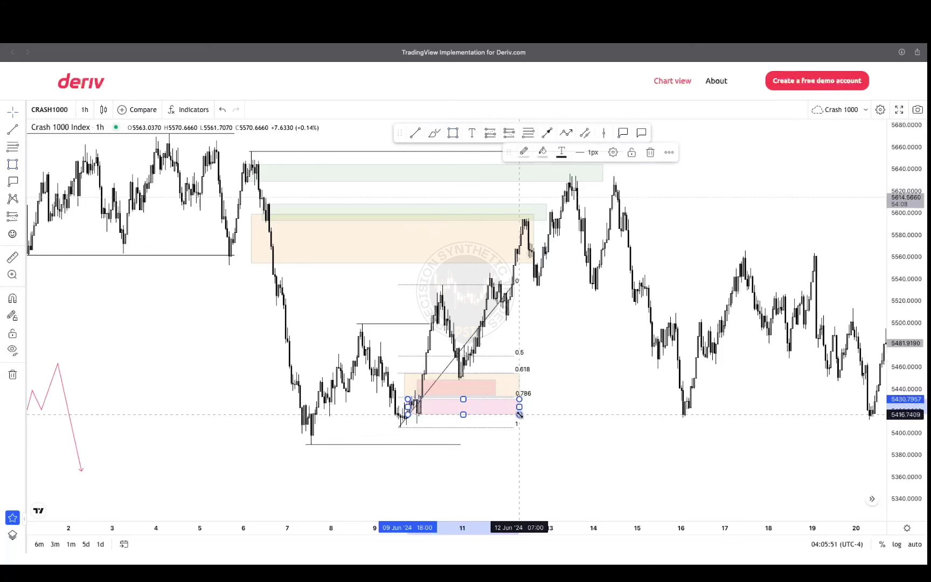
{"action": "left_click", "coordinate": [542, 152]}
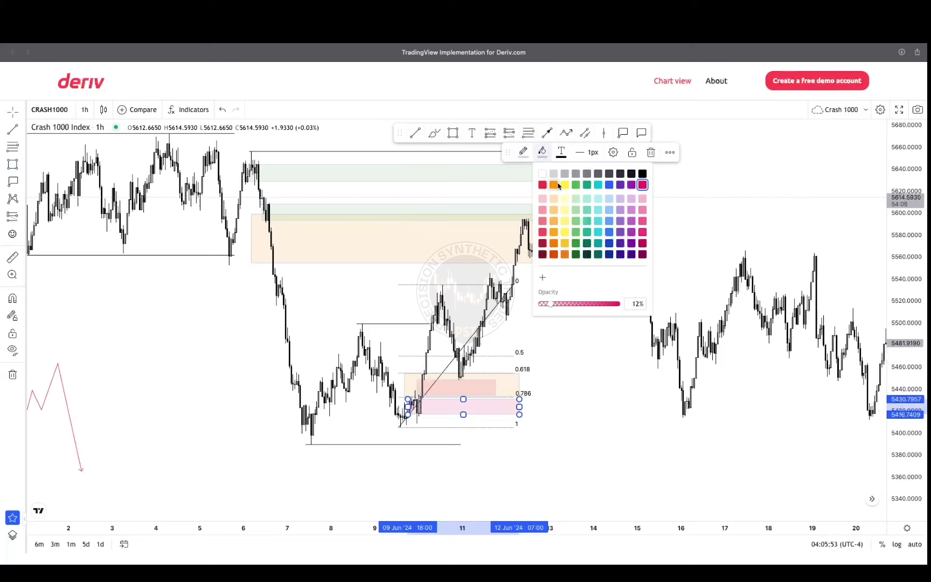
{"action": "left_click", "coordinate": [576, 186]}
{"action": "left_click", "coordinate": [559, 374]}
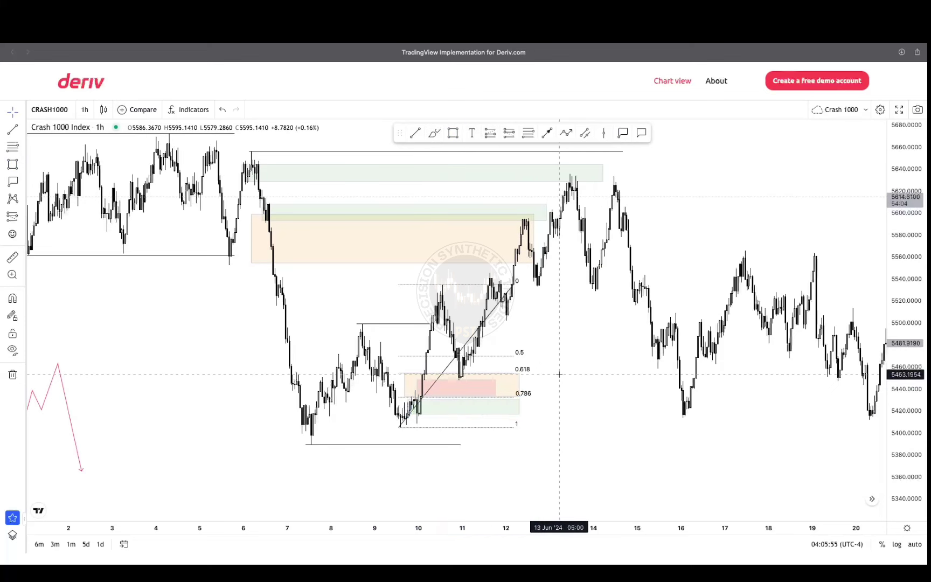
Step: Delete the Fib Retracement drawn over the 9 to 12 June rise
{"action": "left_click", "coordinate": [481, 327]}
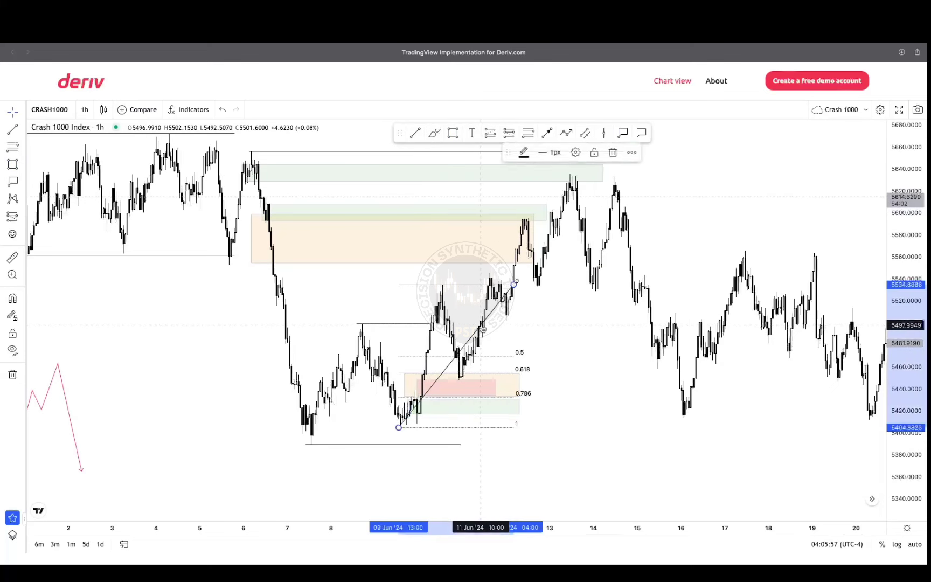
{"action": "key", "text": "Delete"}
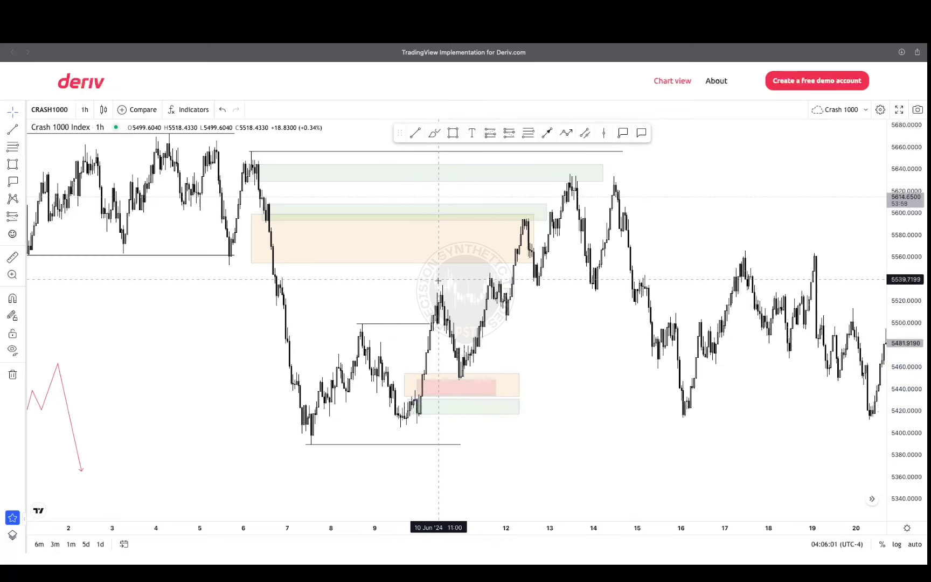
{"action": "left_click", "coordinate": [451, 389]}
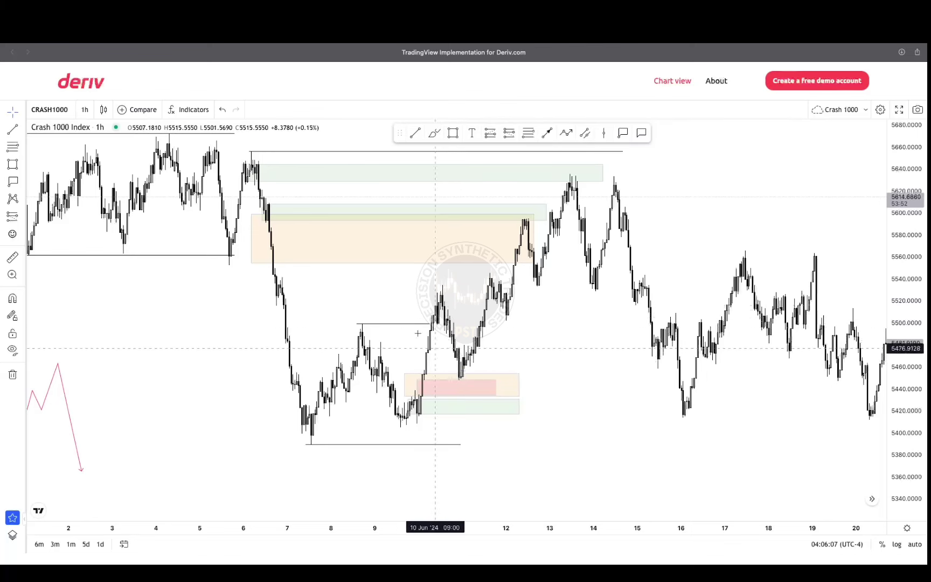
Step: Switch the chart to the 10-minute timeframe and draw a horizontal line at about 5478 from about 22:00 on 10 June to 01:20 on 11 June
{"action": "left_click", "coordinate": [85, 110]}
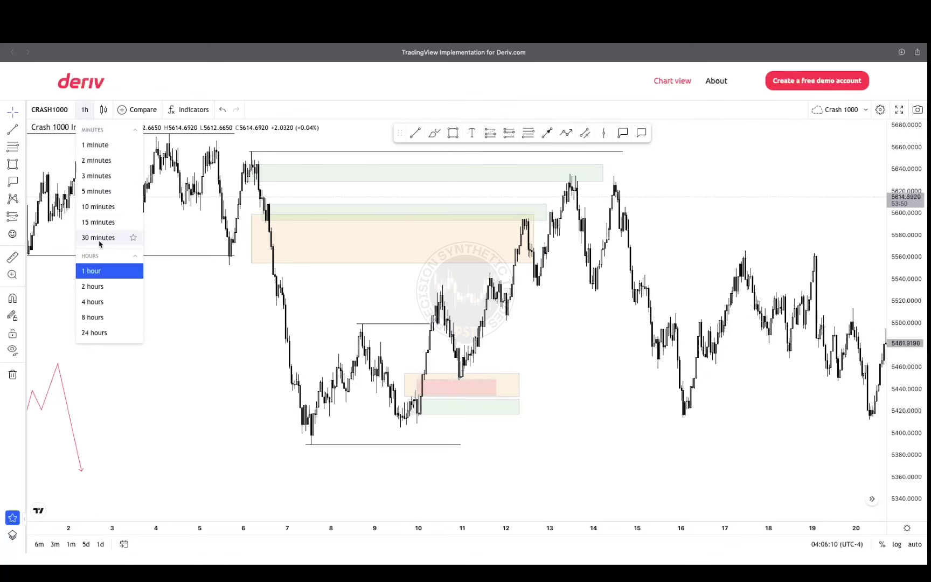
{"action": "left_click", "coordinate": [91, 208]}
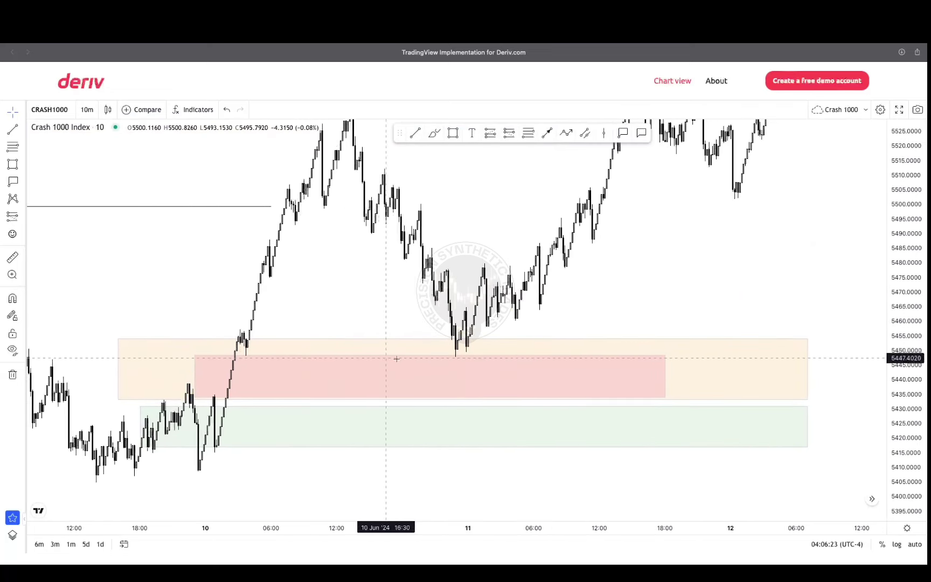
{"action": "left_click", "coordinate": [424, 344]}
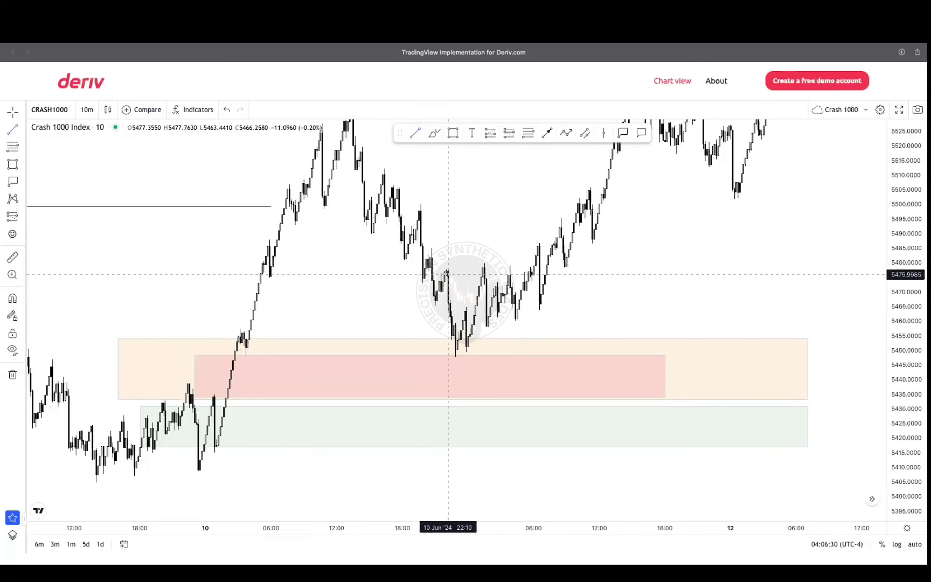
{"action": "left_click", "coordinate": [483, 268]}
{"action": "left_click", "coordinate": [500, 260]}
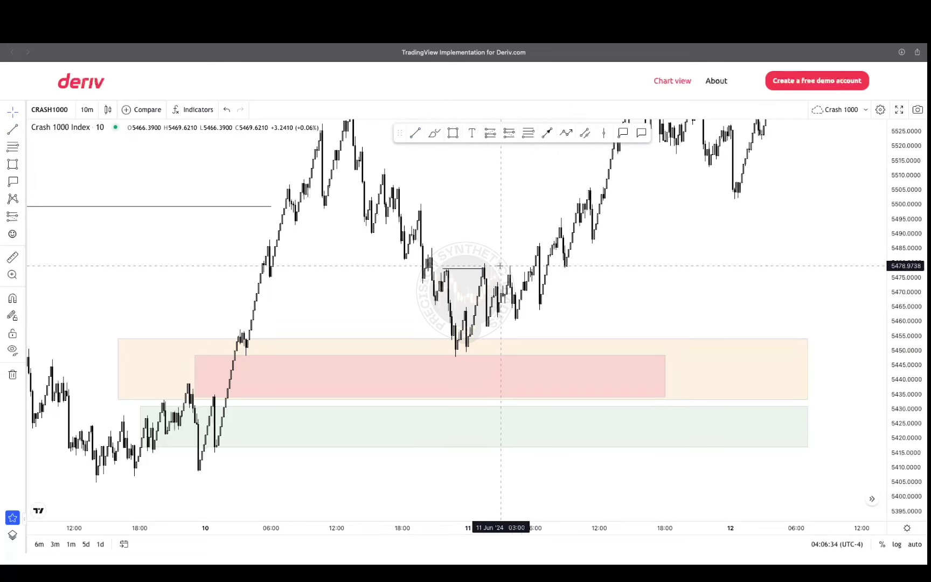
Step: Draw a Fib Retracement from the low of about 5449 at 23:50 on 10 June to about 5480 at 03:40 on 11 June
{"action": "scroll", "coordinate": [501, 265], "scroll_direction": "left", "scroll_amount": 5}
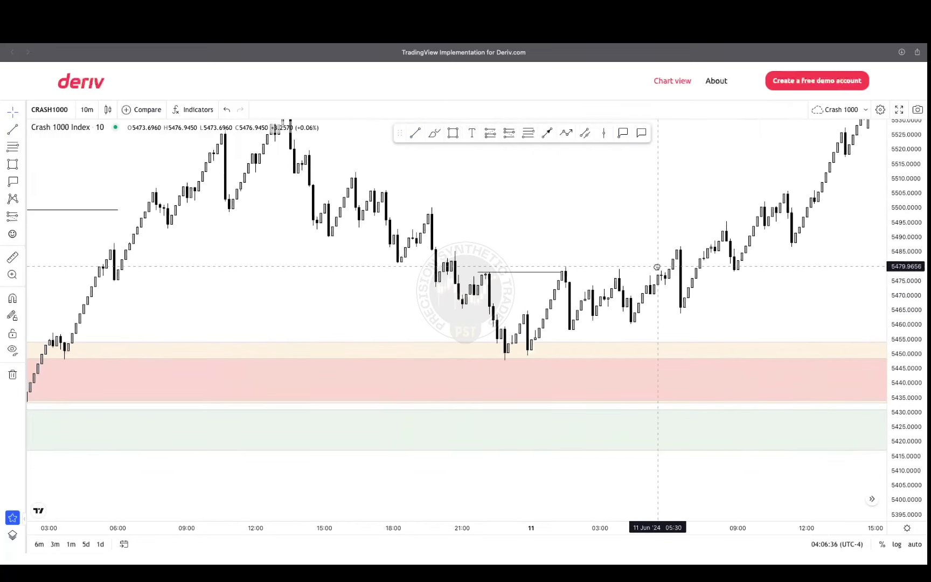
{"action": "scroll", "coordinate": [625, 280], "scroll_direction": "left", "scroll_amount": 2}
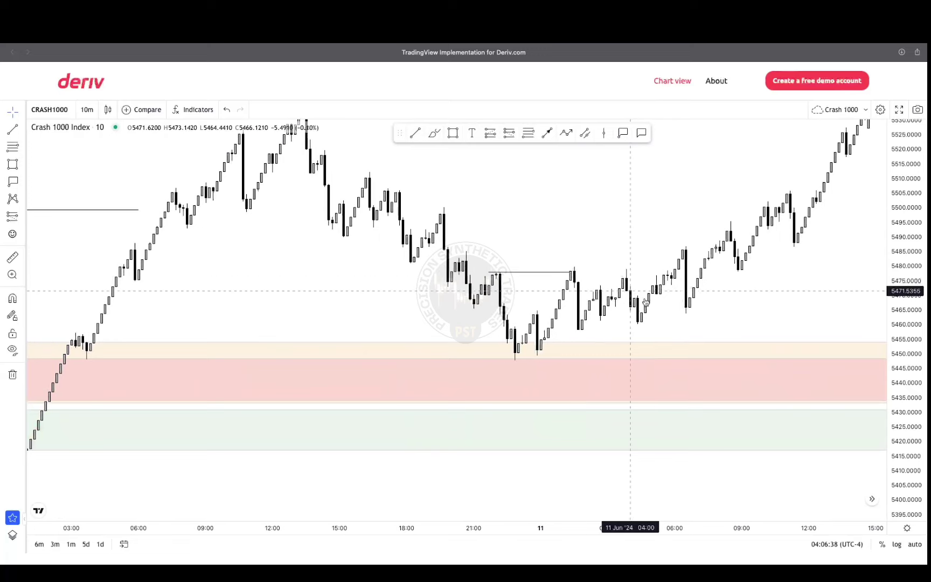
{"action": "left_click_drag", "start_coordinate": [903, 415], "coordinate": [903, 323]}
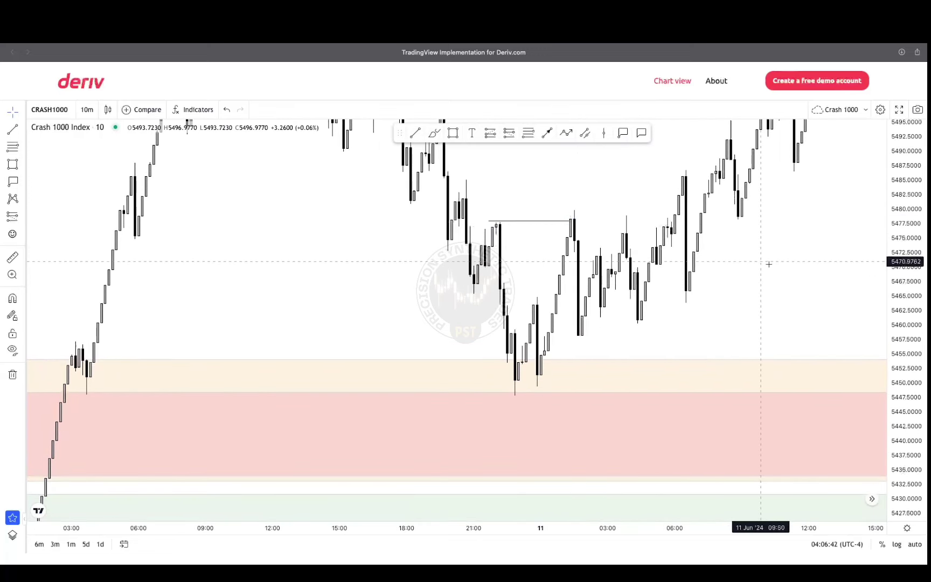
{"action": "scroll", "coordinate": [712, 303], "scroll_direction": "right", "scroll_amount": 2}
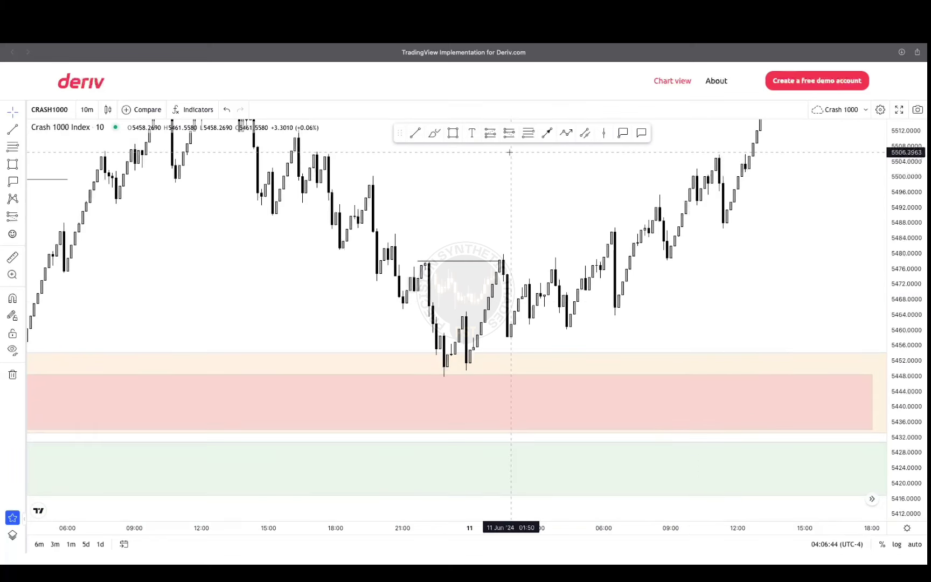
{"action": "left_click", "coordinate": [528, 134]}
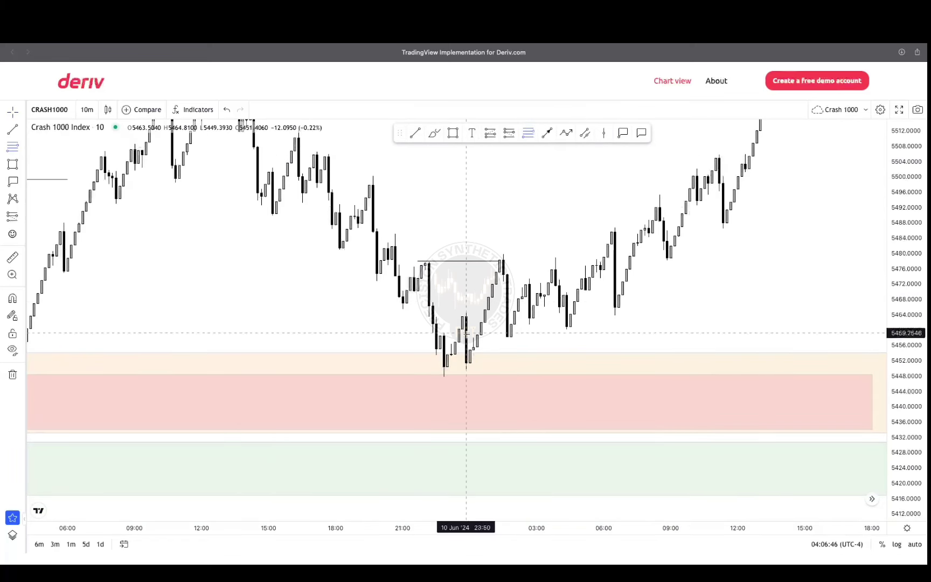
{"action": "left_click", "coordinate": [467, 371]}
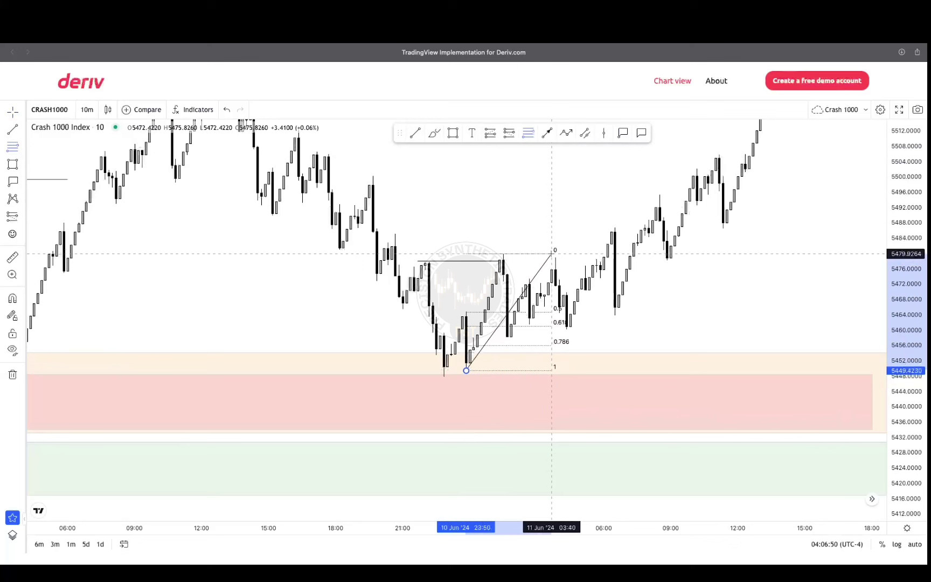
{"action": "left_click", "coordinate": [552, 253]}
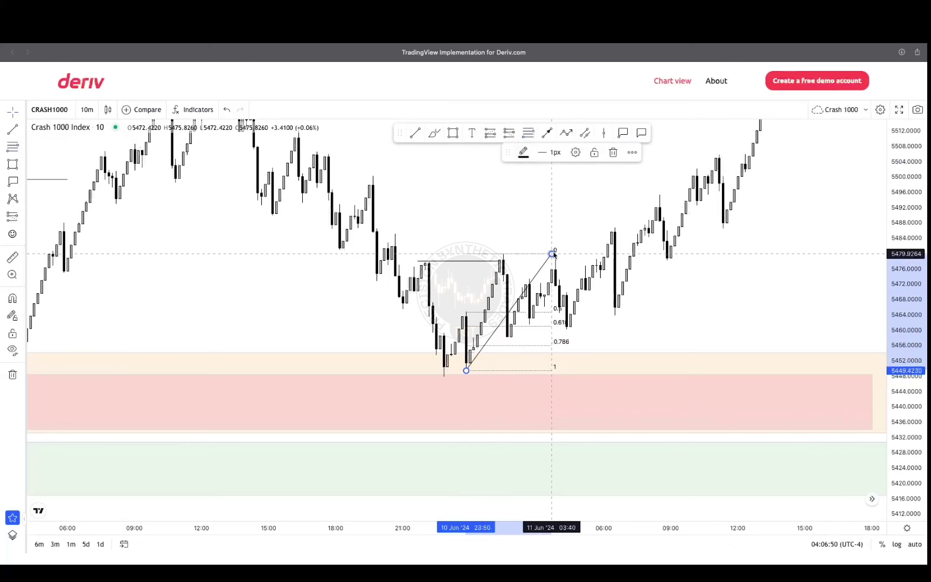
Step: Draw a rectangle between the retracement's 0.618 and 0.786 levels, from 10 June 23:50 to 11 June 04:20, and fill it orange
{"action": "left_click", "coordinate": [454, 136]}
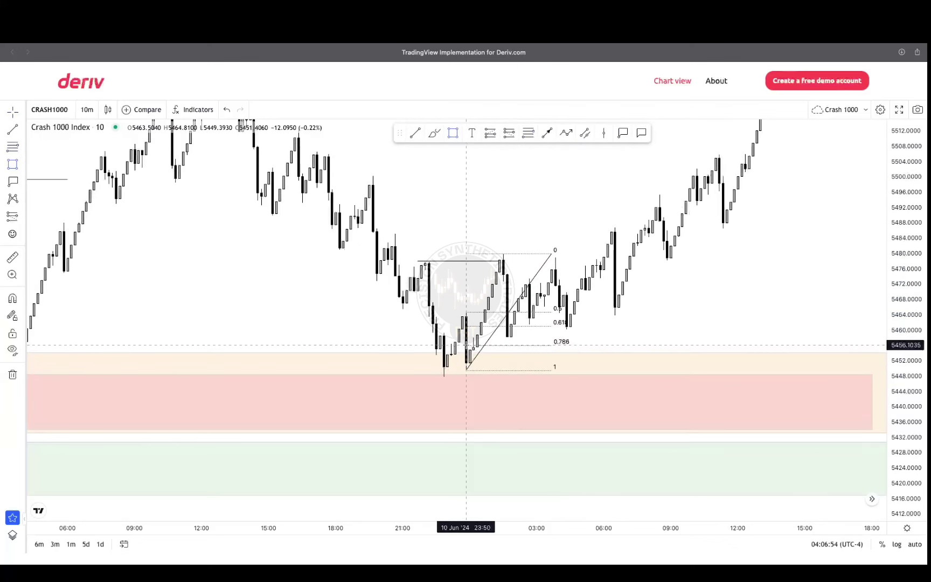
{"action": "left_click", "coordinate": [467, 345]}
{"action": "left_click", "coordinate": [567, 326]}
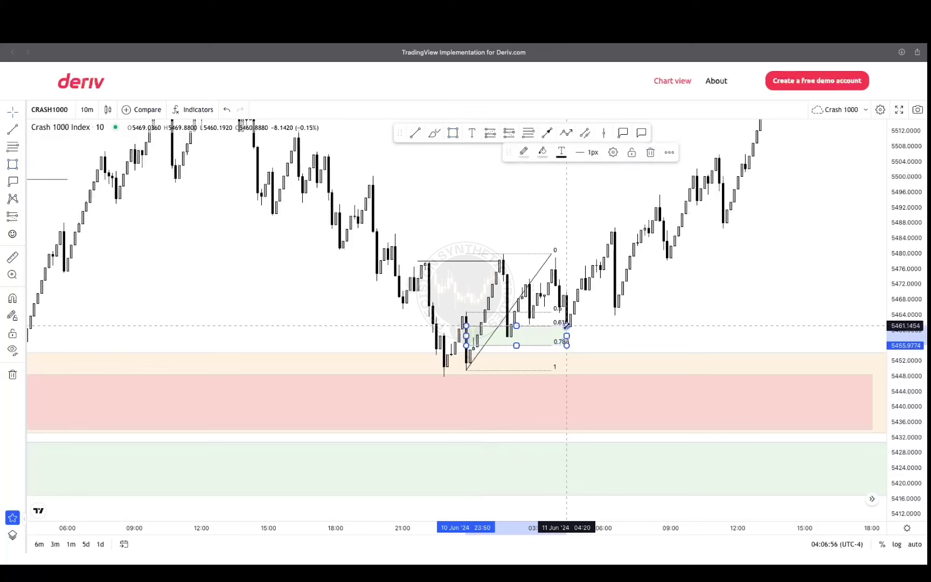
{"action": "left_click", "coordinate": [542, 152]}
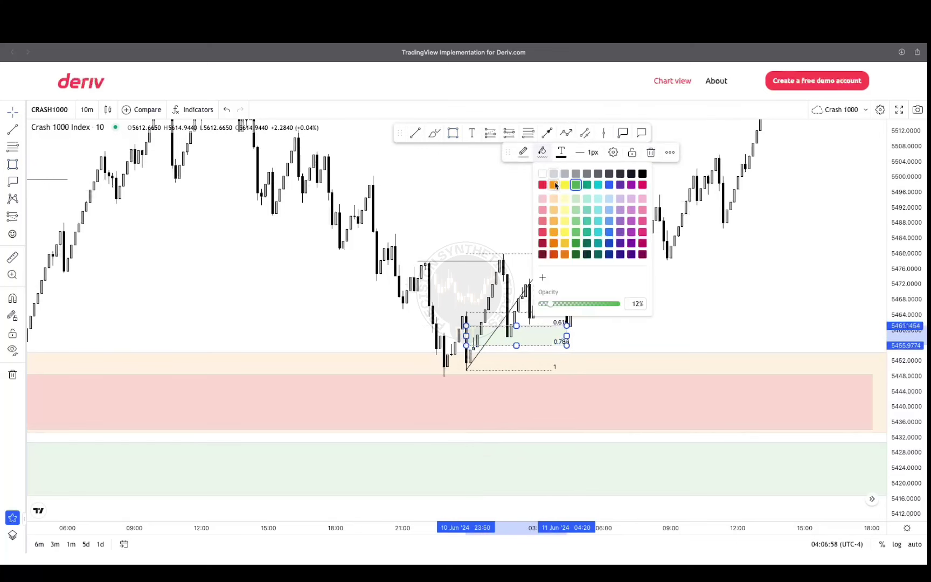
{"action": "left_click", "coordinate": [555, 185]}
{"action": "left_click", "coordinate": [638, 334]}
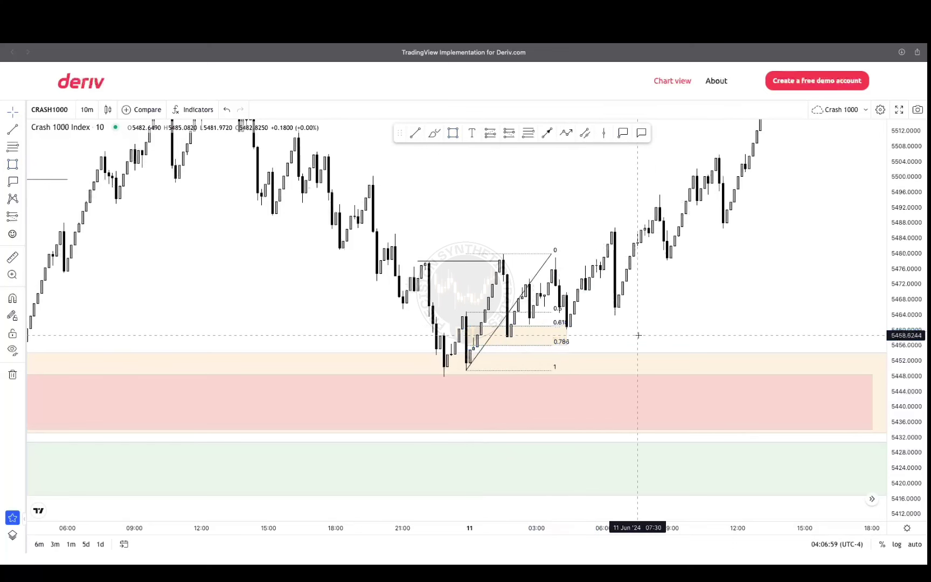
Step: Draw a rectangle from about 5450 to 5464, between 10 June 22:50 and 11 June 04:40, and fill it green
{"action": "left_click", "coordinate": [453, 134]}
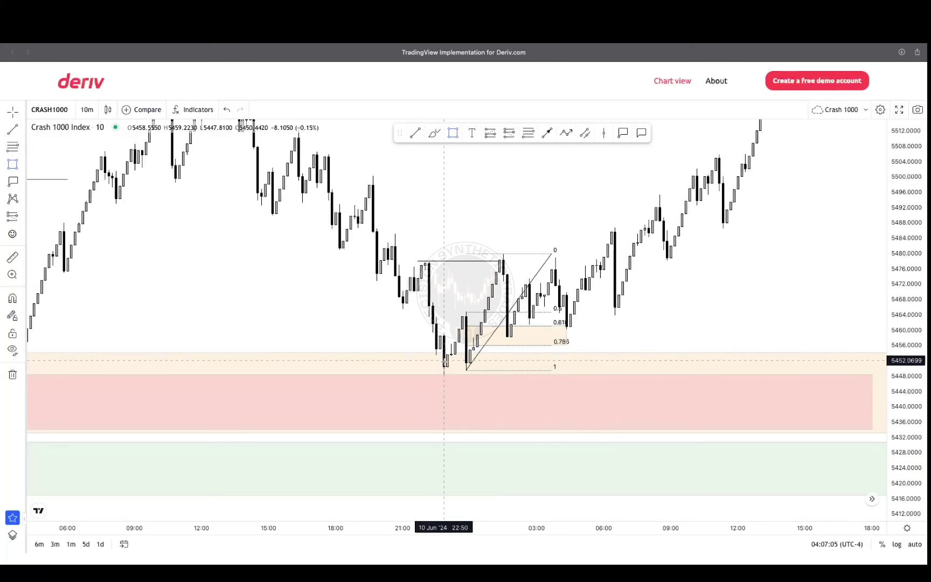
{"action": "left_click", "coordinate": [444, 367]}
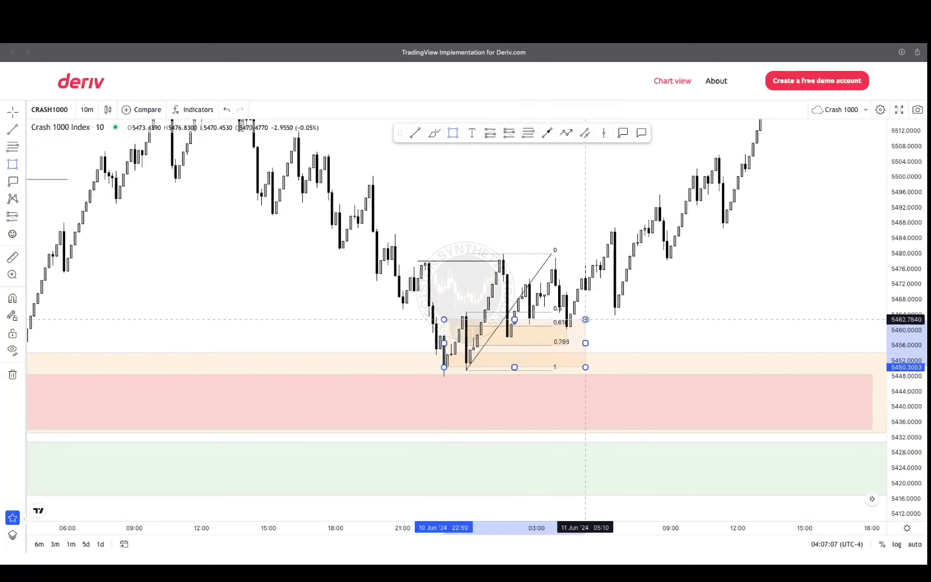
{"action": "left_click", "coordinate": [574, 316]}
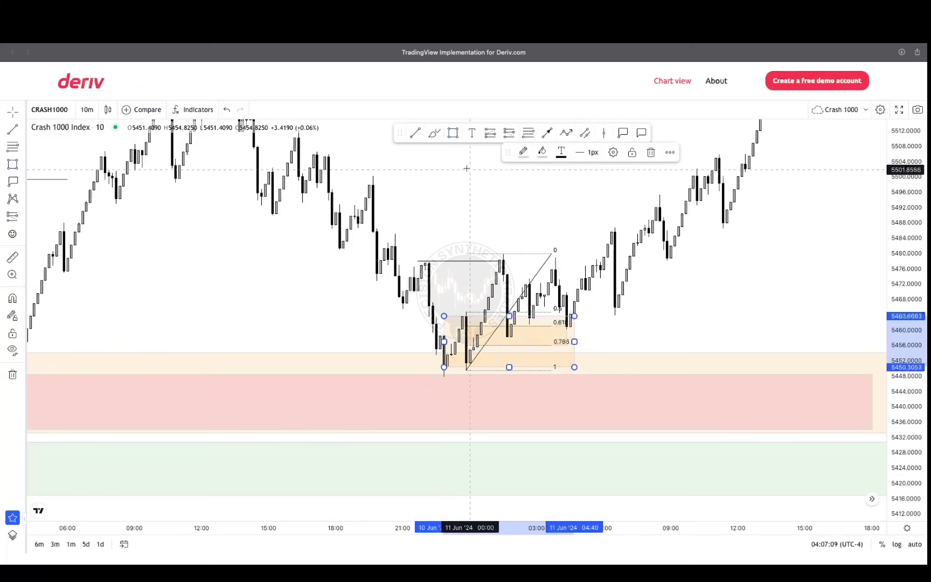
{"action": "left_click", "coordinate": [507, 154]}
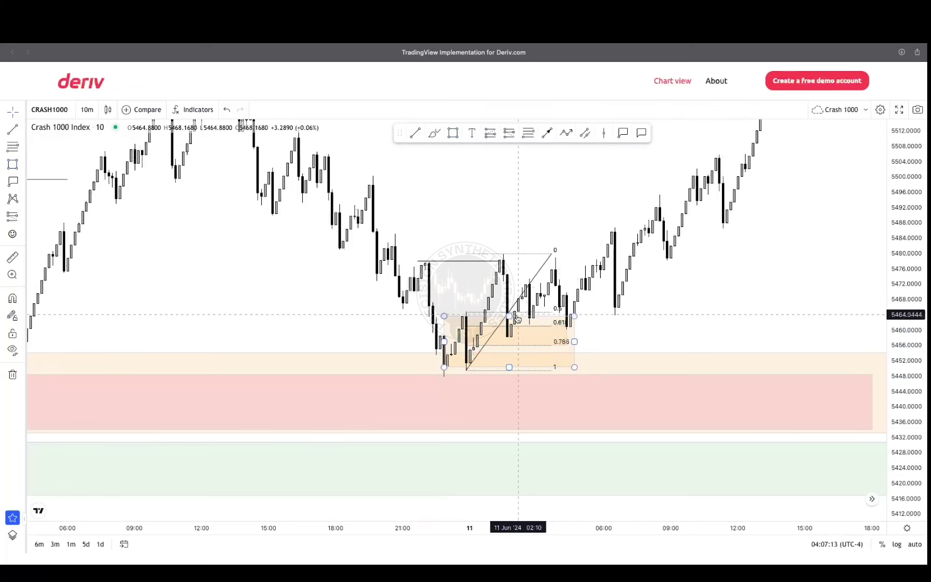
{"action": "left_click", "coordinate": [531, 335]}
{"action": "left_click", "coordinate": [542, 151]}
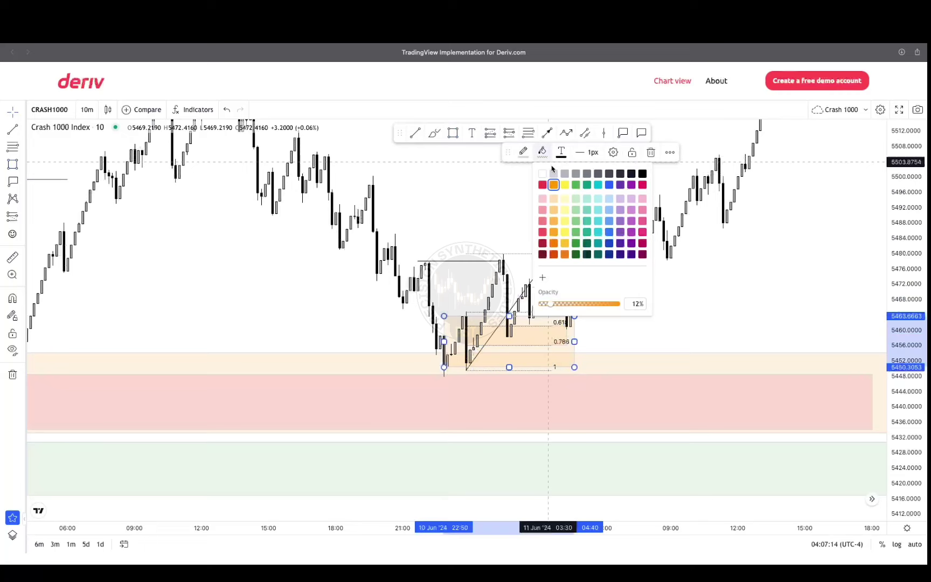
{"action": "left_click", "coordinate": [576, 185]}
Step: Switch the chart back to the 1-hour timeframe
{"action": "mouse_move", "coordinate": [897, 302]}
{"action": "left_mouse_down"}
{"action": "mouse_move", "coordinate": [897, 340]}
{"action": "mouse_move", "coordinate": [897, 324]}
{"action": "left_mouse_up"}
{"action": "left_click_drag", "start_coordinate": [749, 323], "coordinate": [692, 347]}
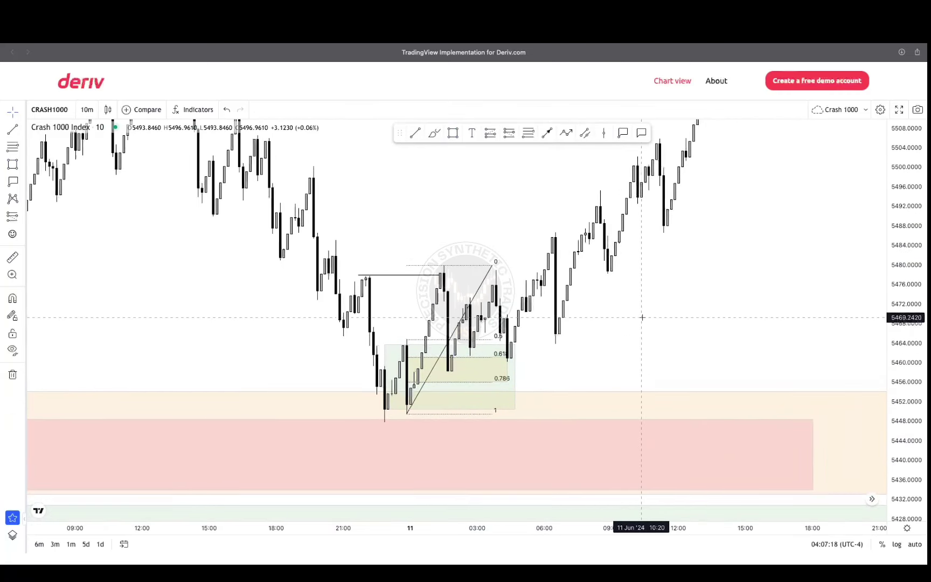
{"action": "scroll", "coordinate": [631, 323], "scroll_direction": "down", "scroll_amount": 5}
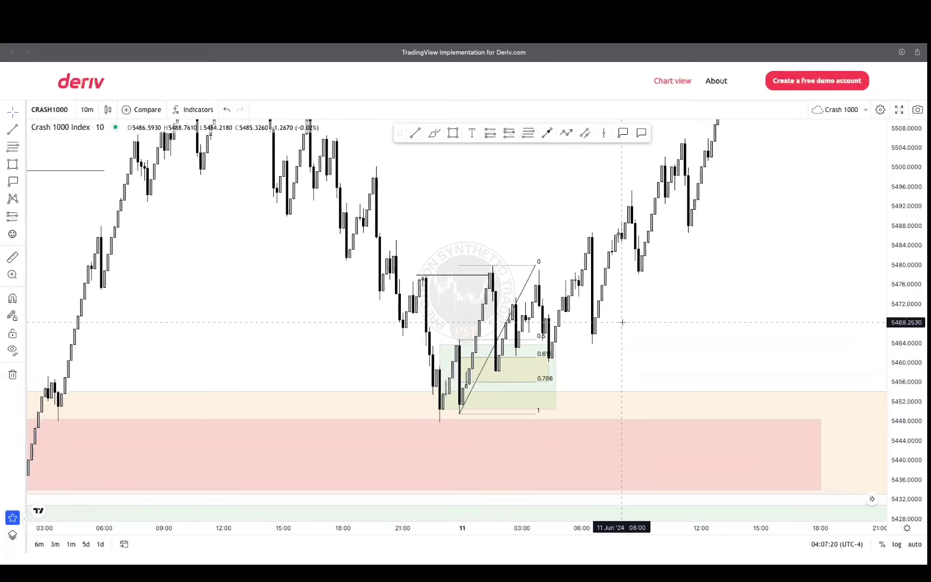
{"action": "scroll", "coordinate": [623, 322], "scroll_direction": "down", "scroll_amount": 2}
{"action": "scroll", "coordinate": [701, 289], "scroll_direction": "right", "scroll_amount": 3}
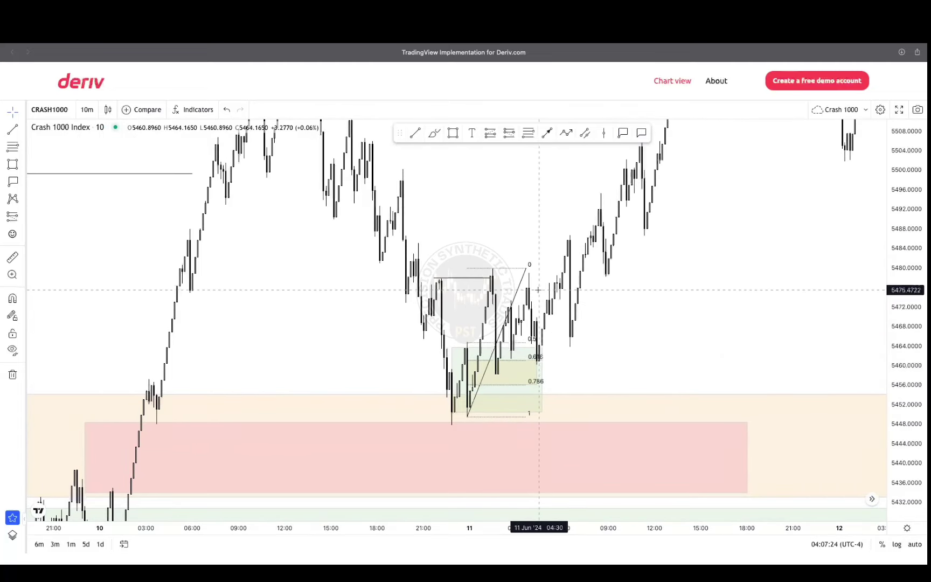
{"action": "left_click", "coordinate": [87, 113]}
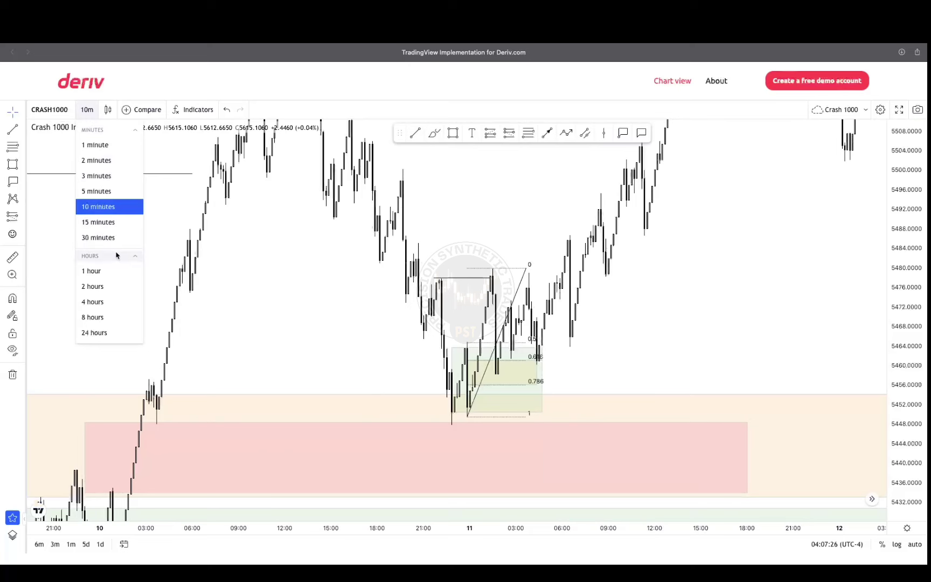
{"action": "left_click", "coordinate": [97, 271]}
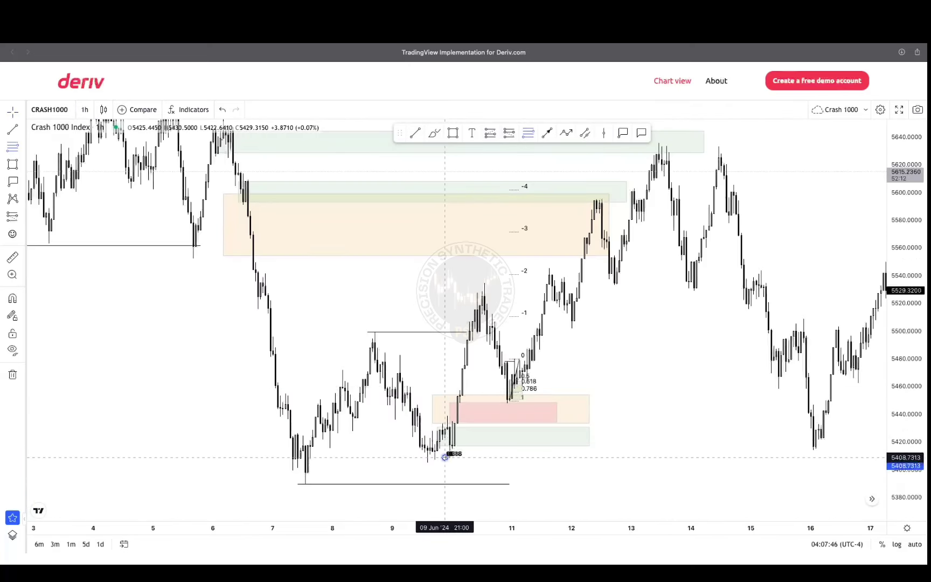
Step: Draw a Fib Retracement from the low of about 5405 at 11:00 on 9 June to about 5535 at 04:00 on 12 June
{"action": "left_click_drag", "start_coordinate": [445, 457], "coordinate": [581, 282]}
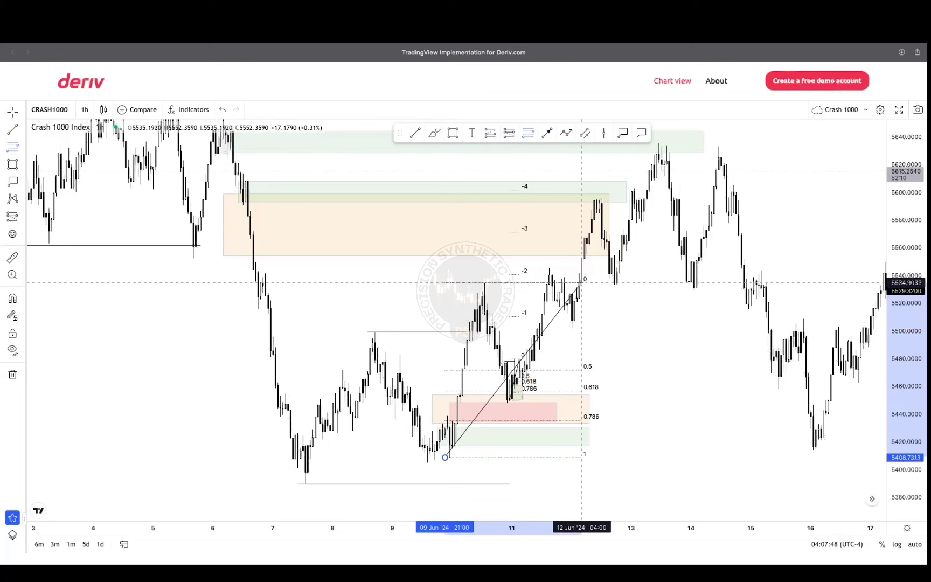
{"action": "left_click", "coordinate": [582, 282]}
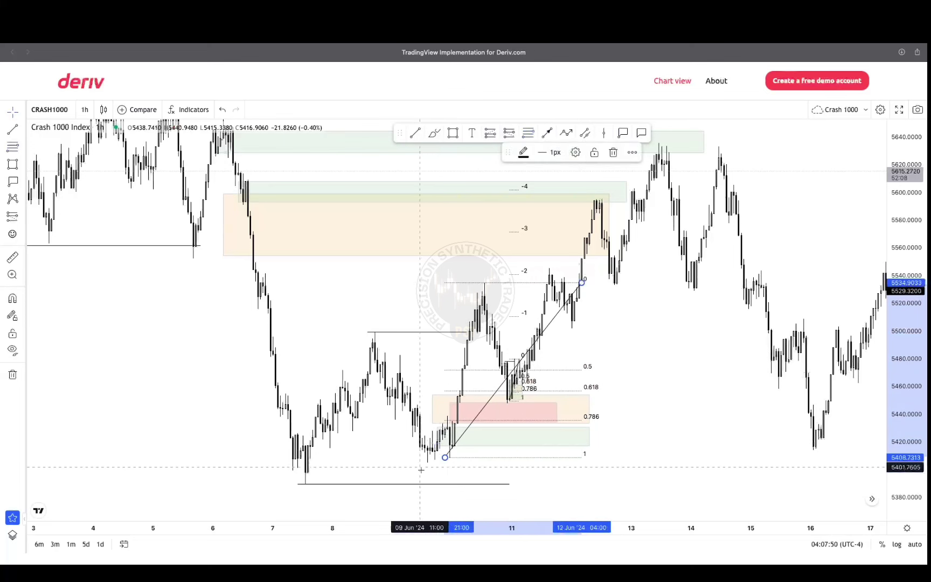
{"action": "left_click_drag", "start_coordinate": [448, 459], "coordinate": [420, 464]}
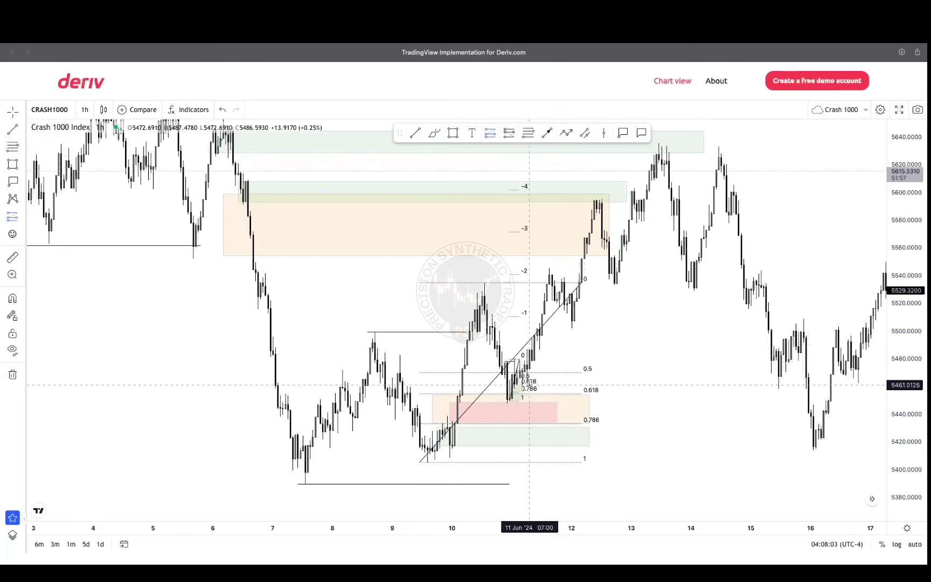
Step: Place a long position at 11 June 03:00 with entry about 5461, stop about 5404 and target about 5554, ending early on 12 June
{"action": "left_click", "coordinate": [520, 385]}
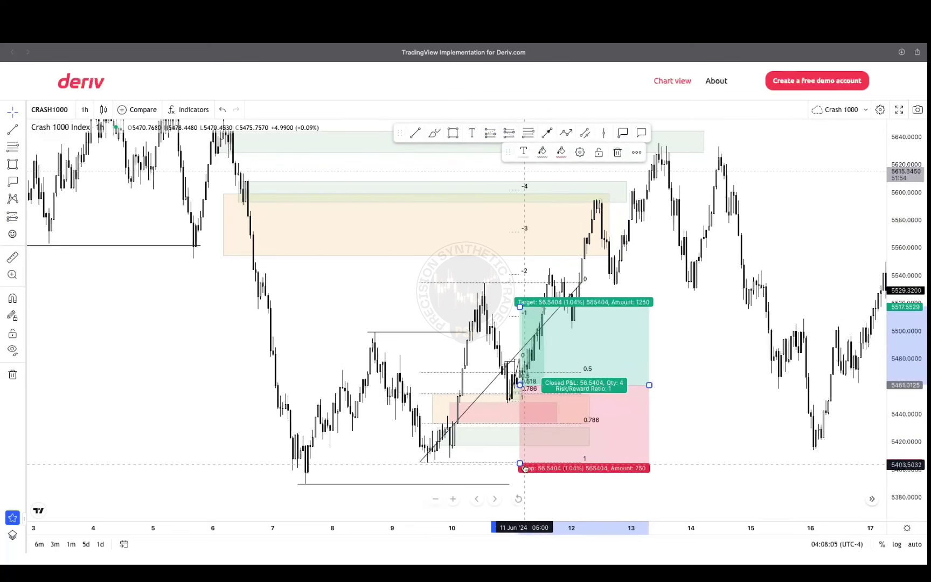
{"action": "mouse_move", "coordinate": [520, 463]}
{"action": "left_mouse_down"}
{"action": "mouse_move", "coordinate": [520, 449]}
{"action": "mouse_move", "coordinate": [521, 464]}
{"action": "left_mouse_up"}
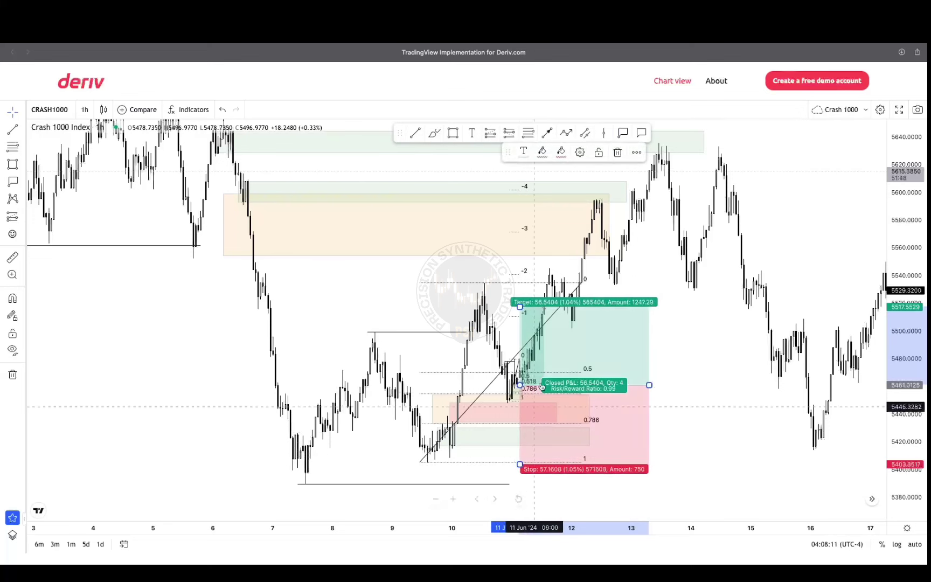
{"action": "left_click_drag", "start_coordinate": [520, 308], "coordinate": [523, 283]}
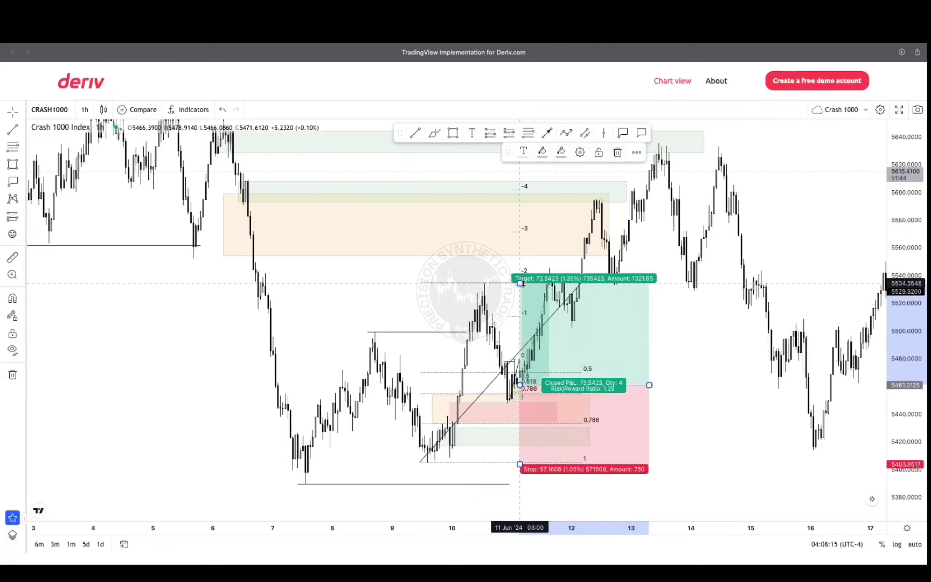
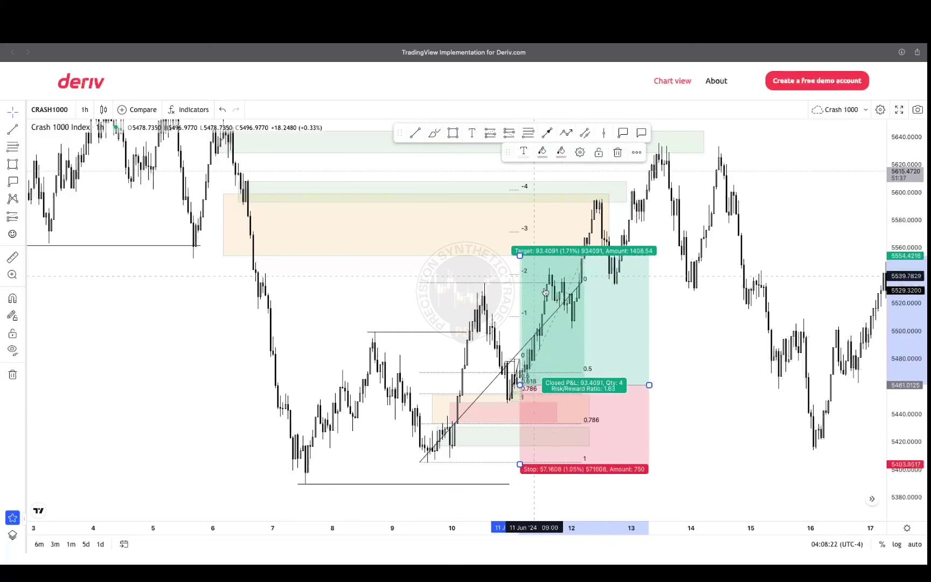
{"action": "left_click", "coordinate": [667, 364]}
{"action": "left_click_drag", "start_coordinate": [649, 385], "coordinate": [585, 384]}
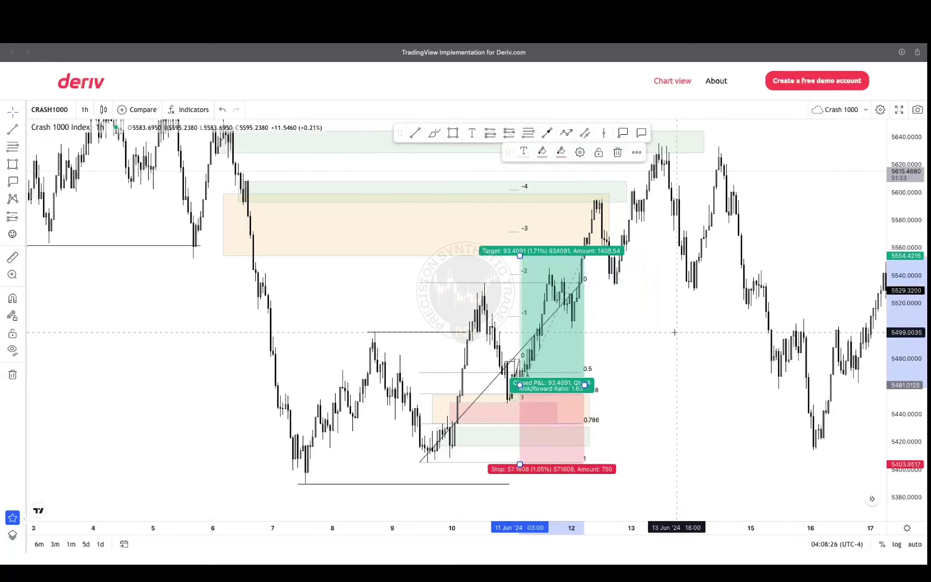
Step: Delete the long position, both Fib Retracements and the two small rectangles around 11 June
{"action": "left_click", "coordinate": [646, 345]}
{"action": "left_click", "coordinate": [577, 344]}
{"action": "key", "text": "Delete"}
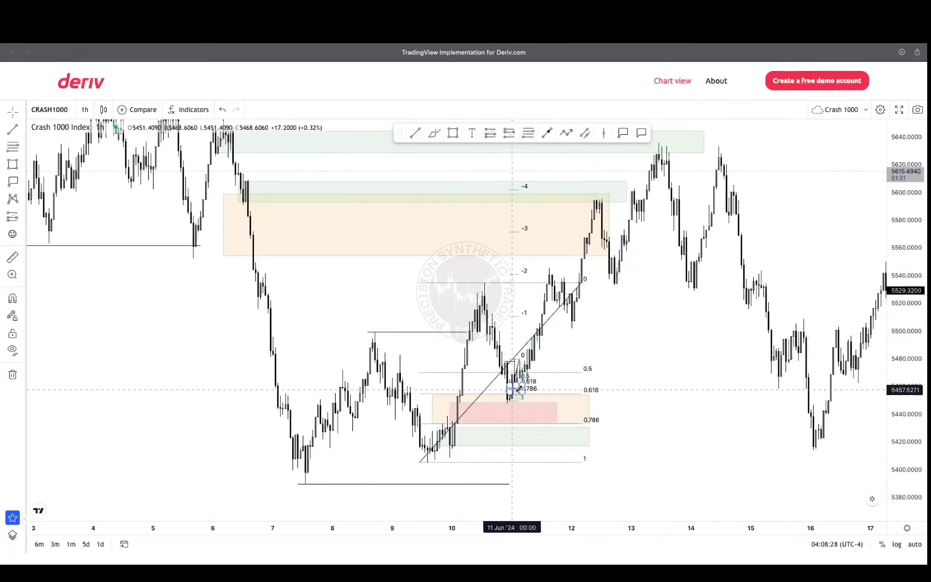
{"action": "key", "text": "Delete"}
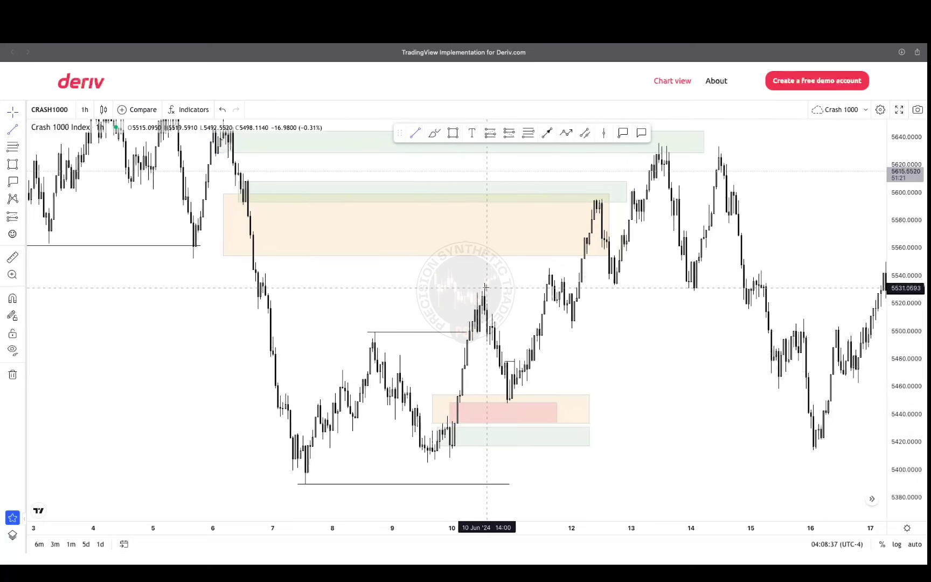
Step: Draw a horizontal trend line at about 5535 from the 10 June peak to about 14:00 on 11 June
{"action": "left_click", "coordinate": [547, 282]}
{"action": "left_click", "coordinate": [538, 406]}
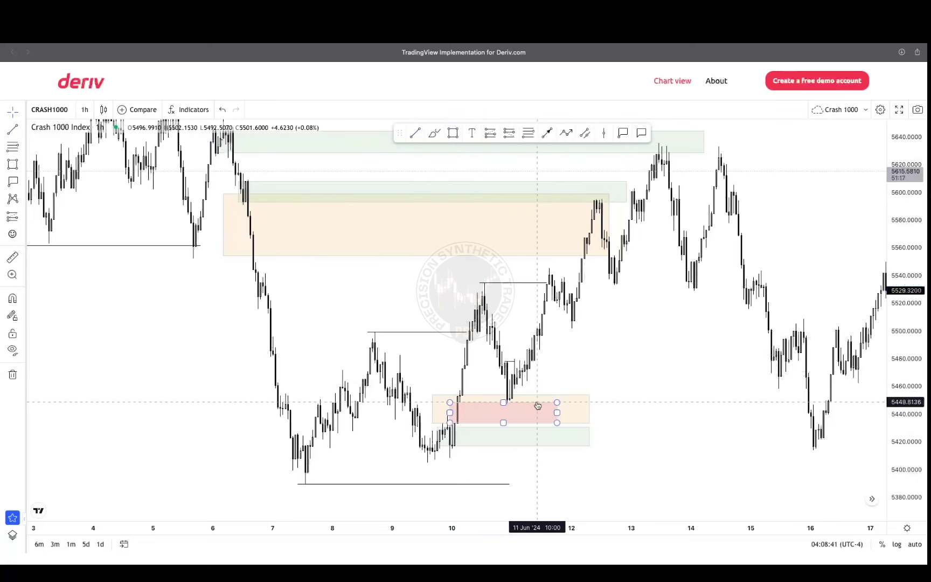
Step: Try a Fib Retracement from about 5448 at 20:00 on 10 June to about 5545 at 19:00 on 12 June, and delete it
{"action": "left_click_drag", "start_coordinate": [598, 383], "coordinate": [517, 289]}
{"action": "left_click", "coordinate": [528, 133]}
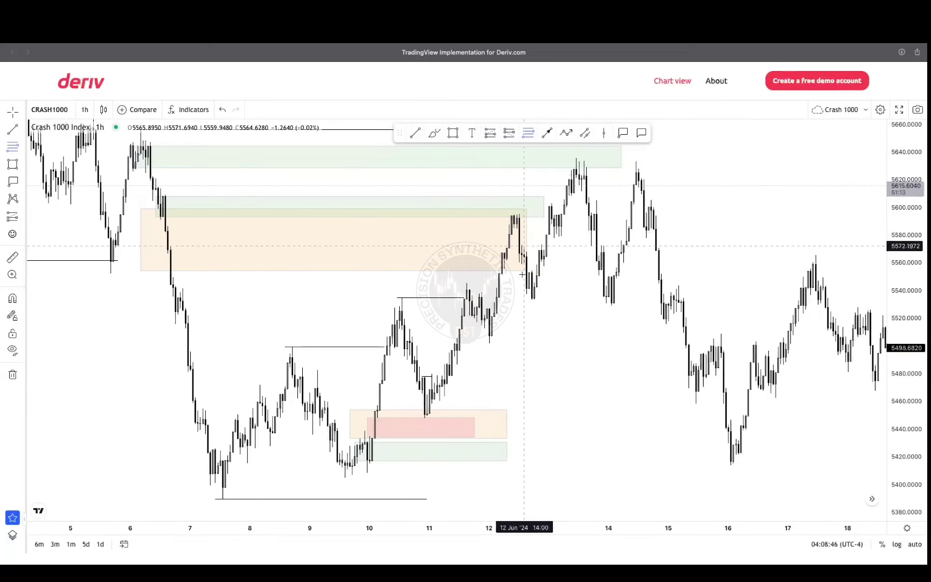
{"action": "left_click", "coordinate": [420, 418]}
{"action": "left_click", "coordinate": [537, 282]}
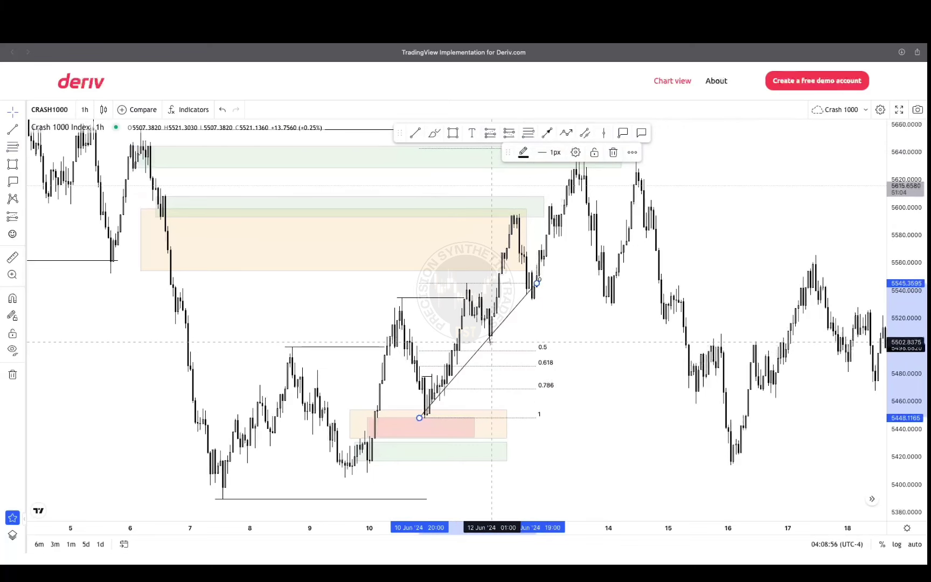
{"action": "key", "text": "Delete"}
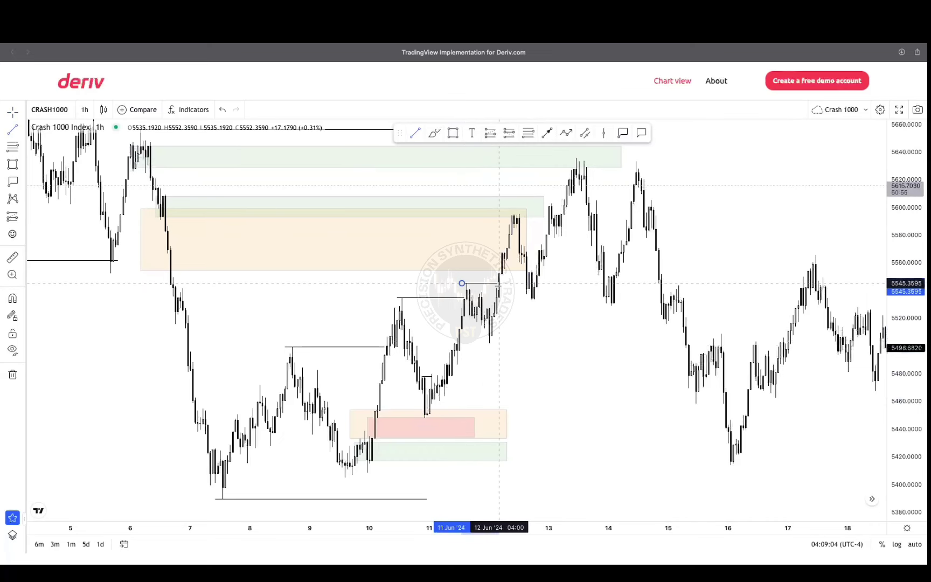
Step: Draw a horizontal trend line at about 5545 from the 11 June peak to 04:00 on 12 June
{"action": "left_click", "coordinate": [462, 283]}
{"action": "left_click_drag", "start_coordinate": [553, 308], "coordinate": [465, 372]}
Step: Draw a Fib Retracement from the low of about 5502 at 23:00 on 11 June to about 5595 late on 12 June
{"action": "left_click", "coordinate": [462, 307]}
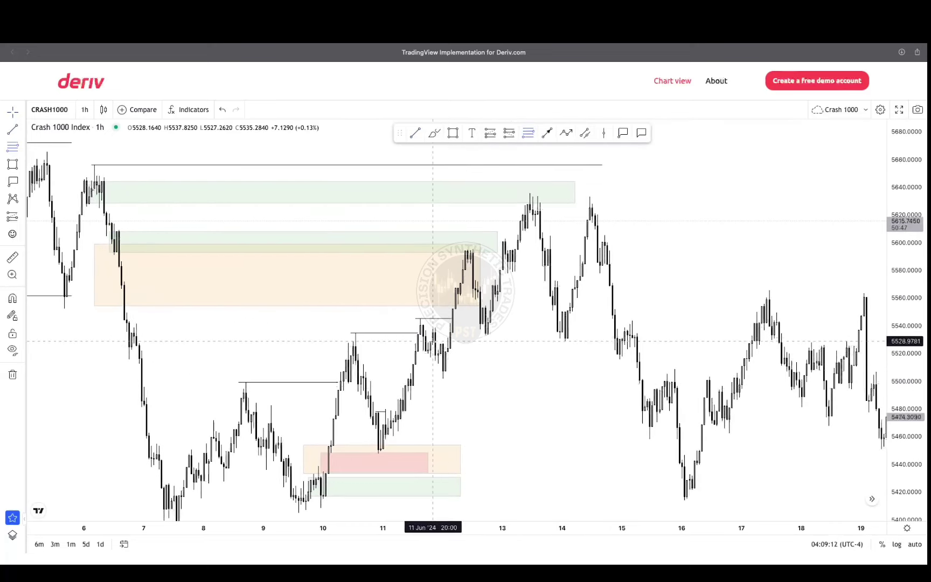
{"action": "left_click", "coordinate": [441, 378]}
{"action": "left_click", "coordinate": [498, 249]}
Step: Draw an orange-filled rectangle between the 0.618 and 0.786 levels, about 5538 to 5522, from 11 June 23:00 to 13 June 00:00
{"action": "left_click", "coordinate": [453, 133]}
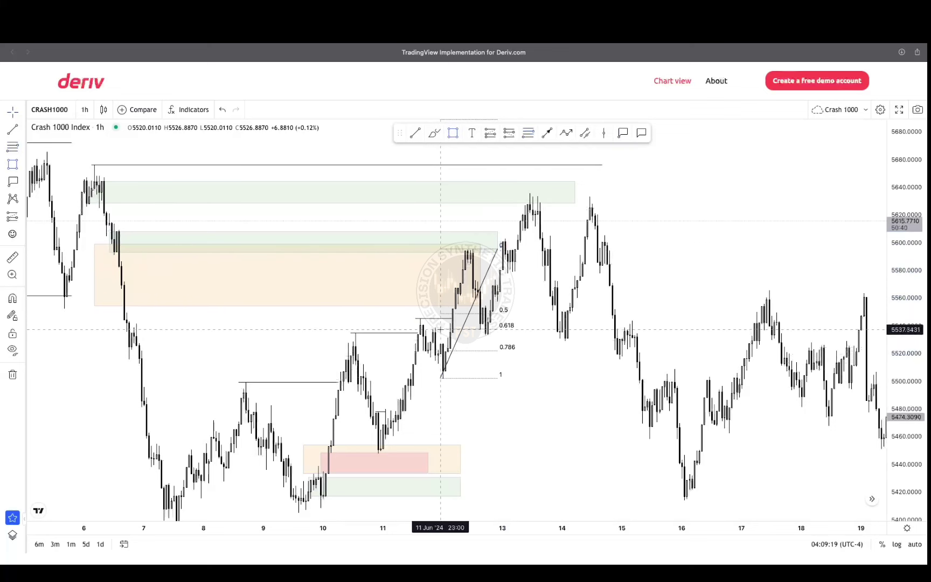
{"action": "left_click", "coordinate": [441, 329]}
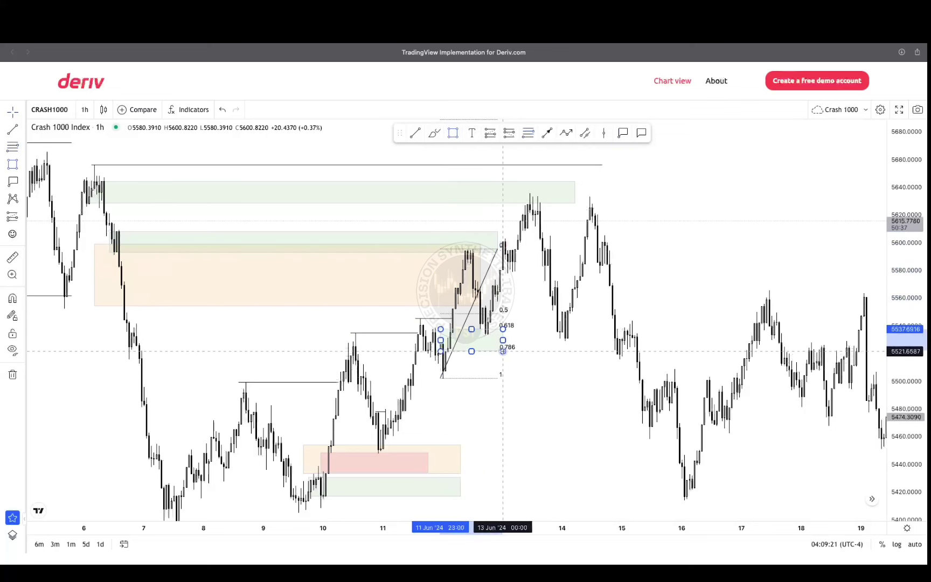
{"action": "left_click", "coordinate": [503, 351]}
{"action": "left_click", "coordinate": [543, 152]}
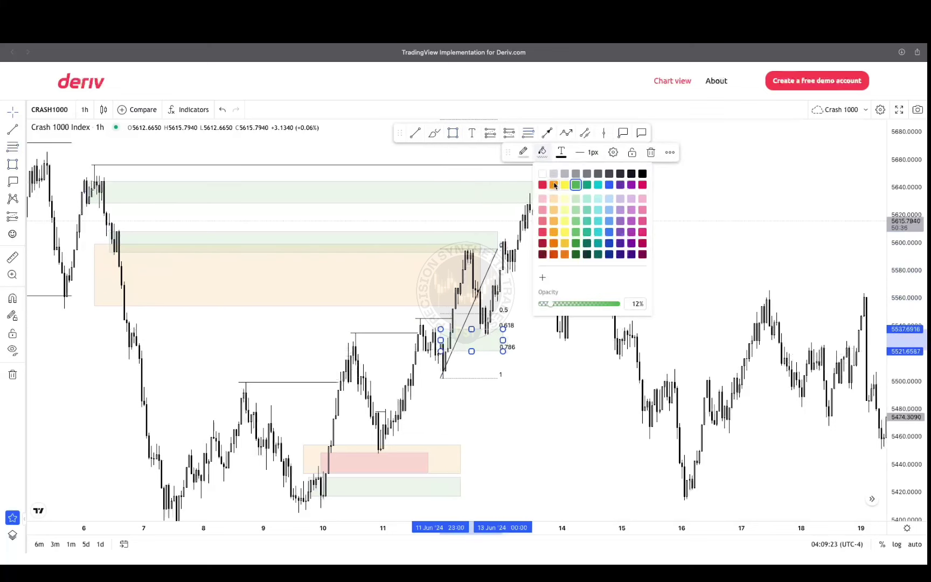
{"action": "left_click", "coordinate": [554, 185]}
{"action": "left_click", "coordinate": [545, 358]}
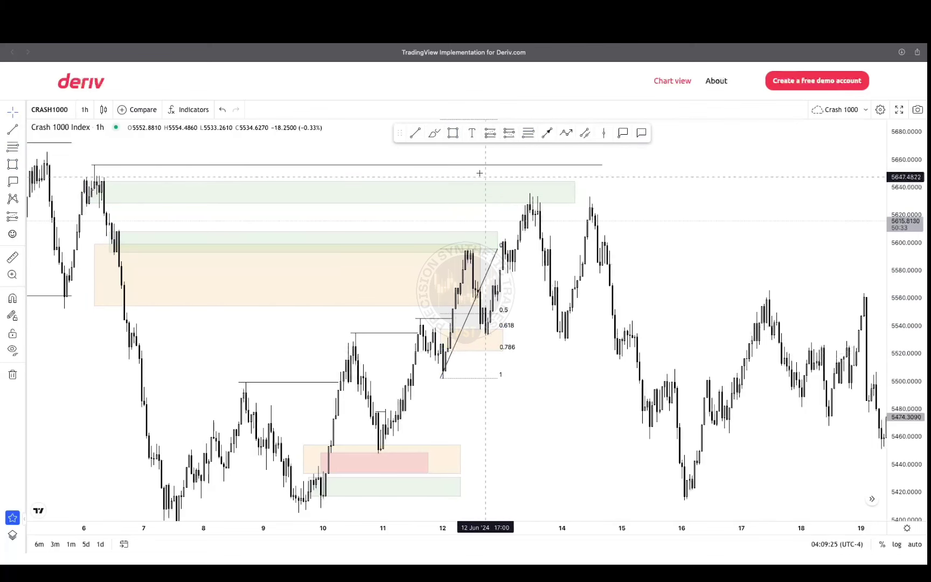
Step: Draw a thin red-filled rectangle from about 5535 to 5531 inside the orange zone, spanning 12 June 01:00 to 13 June 00:00
{"action": "left_click", "coordinate": [452, 133]}
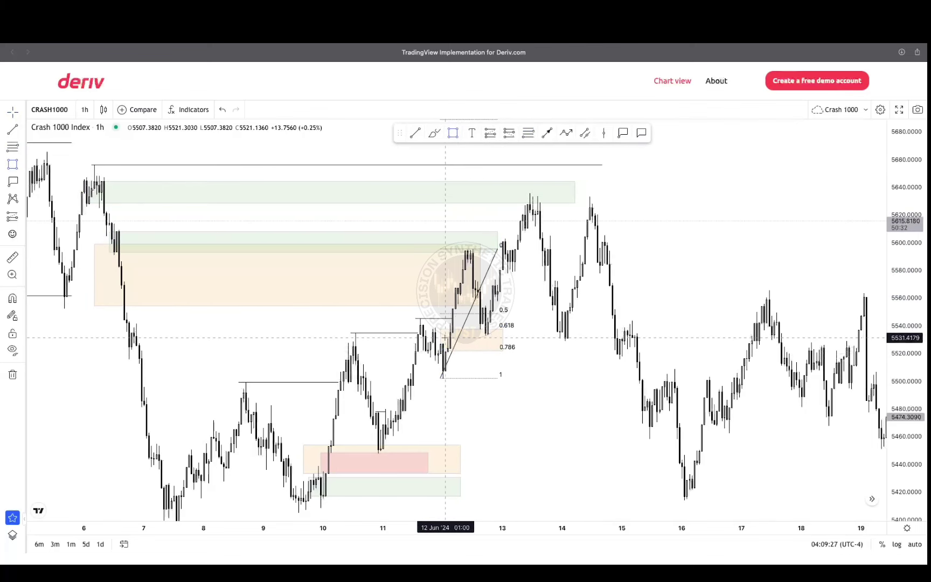
{"action": "left_click", "coordinate": [445, 338]}
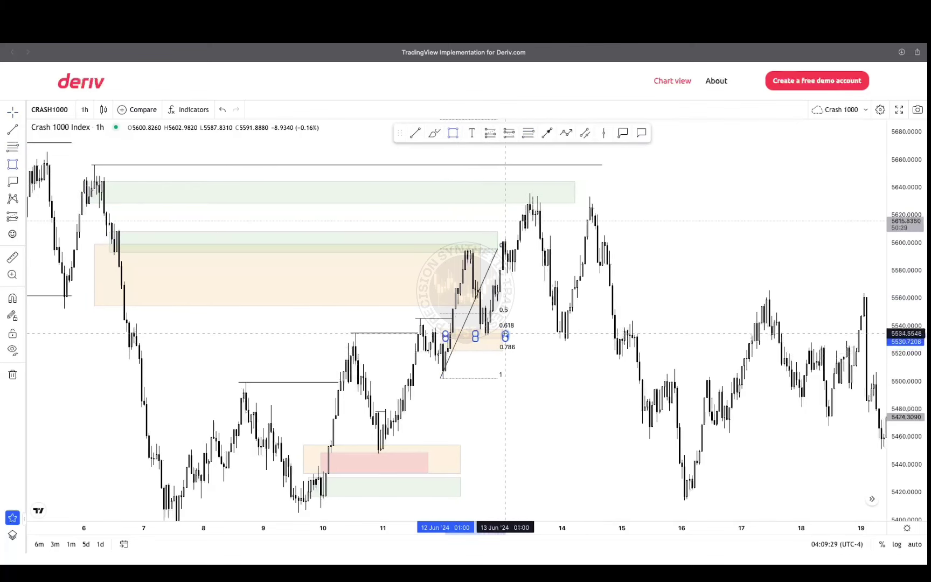
{"action": "left_click", "coordinate": [503, 337]}
{"action": "left_click", "coordinate": [543, 151]}
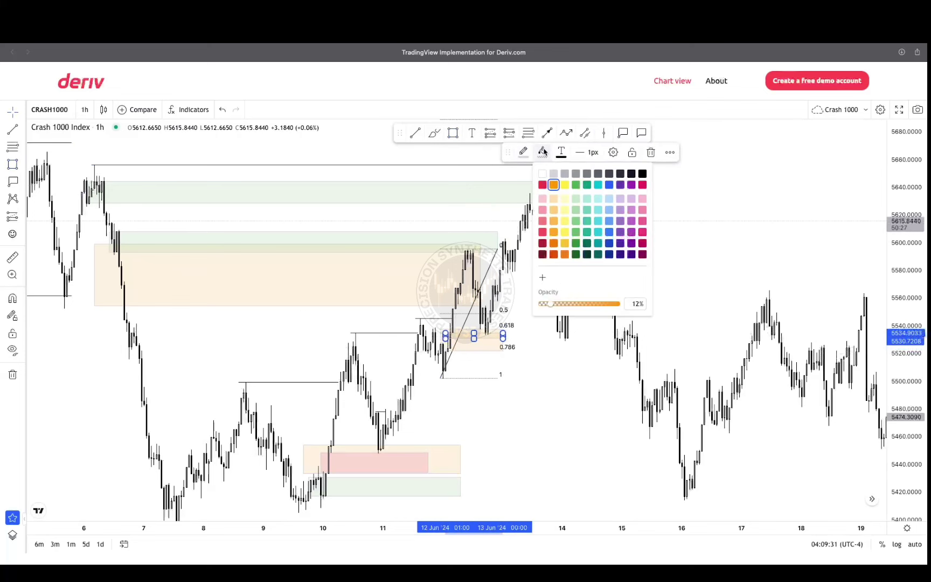
{"action": "left_click", "coordinate": [615, 215]}
{"action": "left_click_drag", "start_coordinate": [546, 351], "coordinate": [555, 362]}
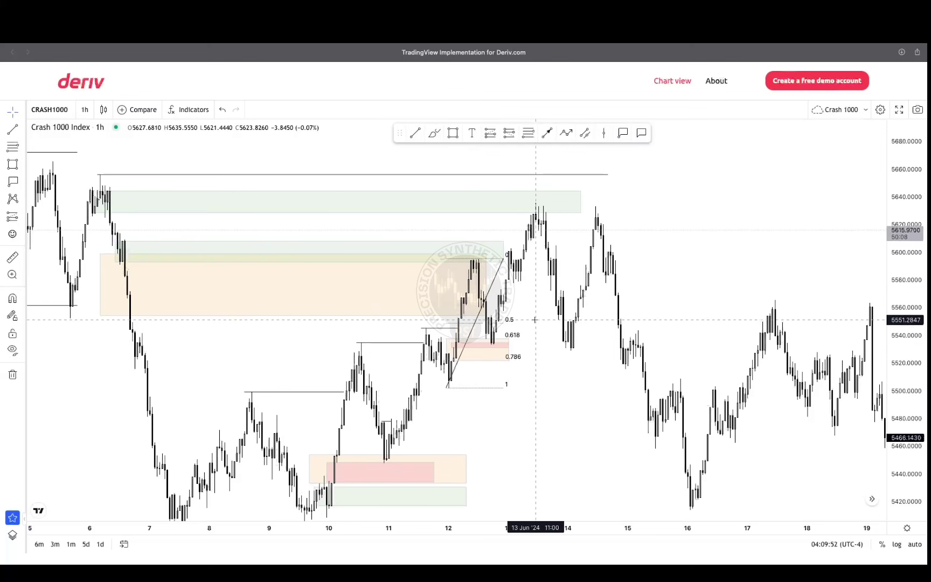
Step: Switch the chart to the 10-minute timeframe
{"action": "left_click", "coordinate": [86, 111]}
{"action": "left_click", "coordinate": [106, 207]}
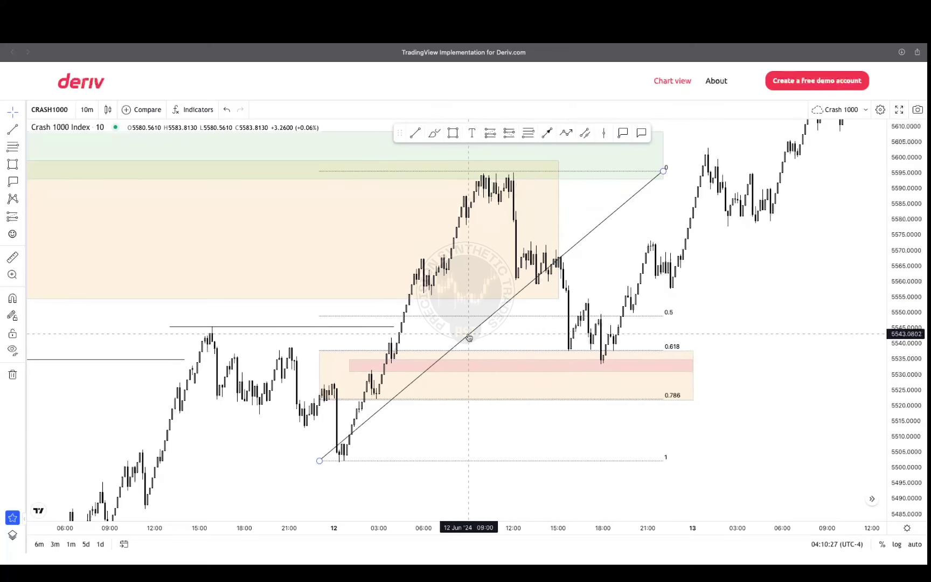
{"action": "scroll", "coordinate": [690, 259], "scroll_direction": "right", "scroll_amount": 2}
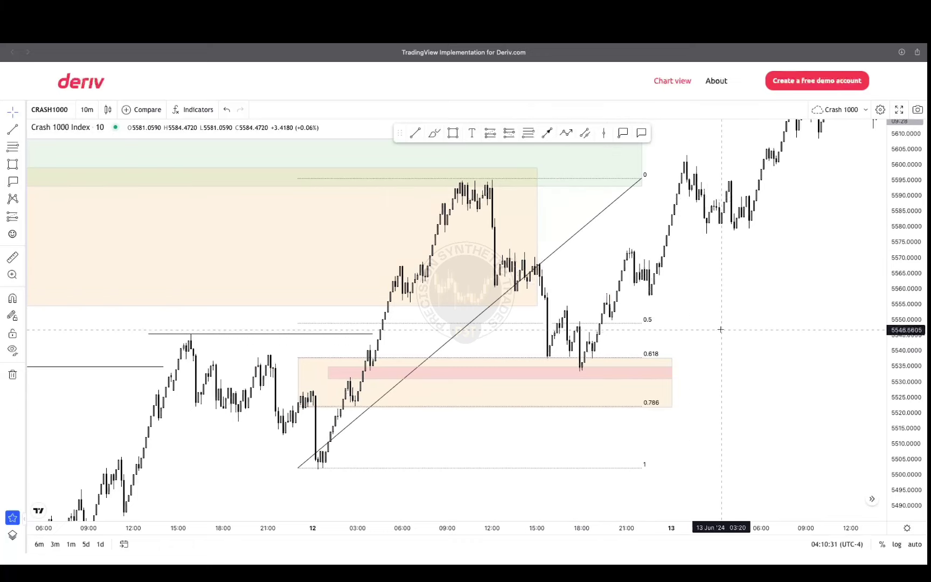
{"action": "scroll", "coordinate": [720, 330], "scroll_direction": "right", "scroll_amount": 5}
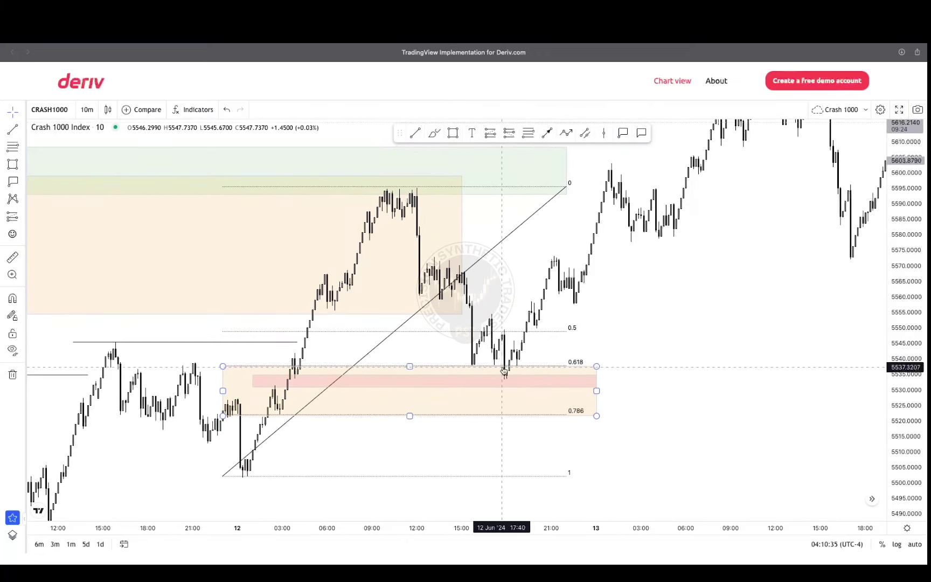
Step: Draw a horizontal trend line at about 5554 from about 16:10 to 19:20 on 12 June
{"action": "left_click", "coordinate": [478, 314]}
{"action": "left_click", "coordinate": [526, 314]}
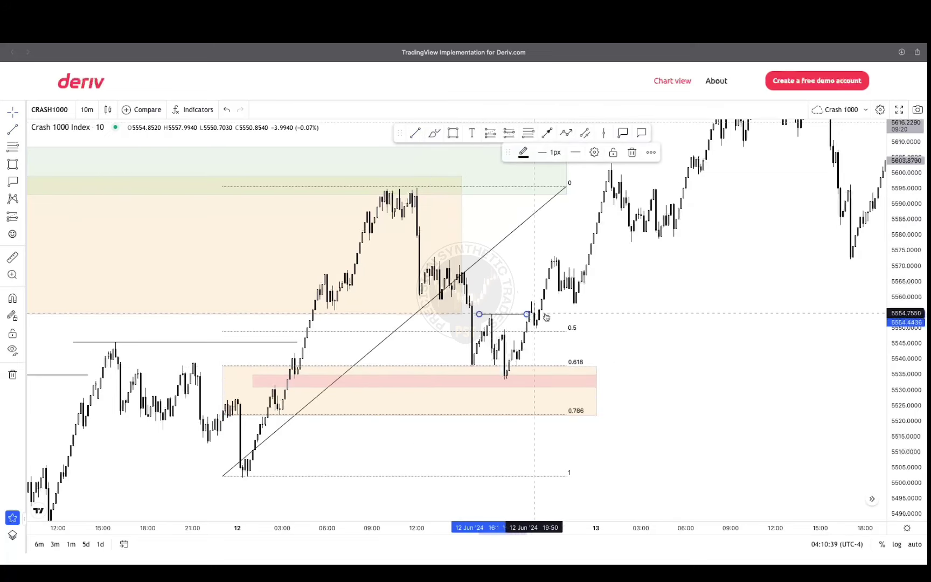
{"action": "left_click", "coordinate": [593, 314]}
Step: Draw a horizontal trend line at about 5573 from about 20:40 to 23:30 on 12 June
{"action": "left_click_drag", "start_coordinate": [641, 296], "coordinate": [555, 310]}
{"action": "left_click_drag", "start_coordinate": [511, 352], "coordinate": [540, 332]}
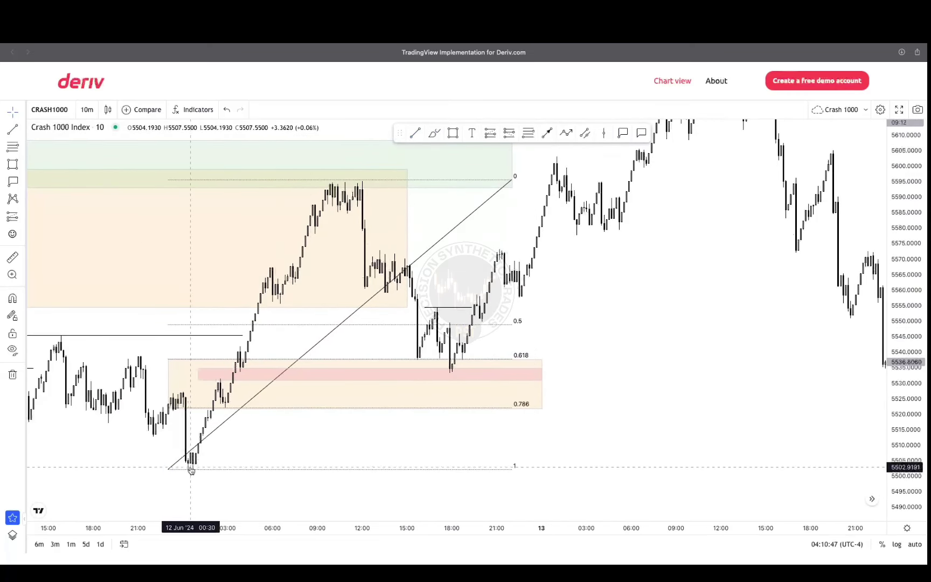
{"action": "left_click_drag", "start_coordinate": [187, 469], "coordinate": [194, 473]}
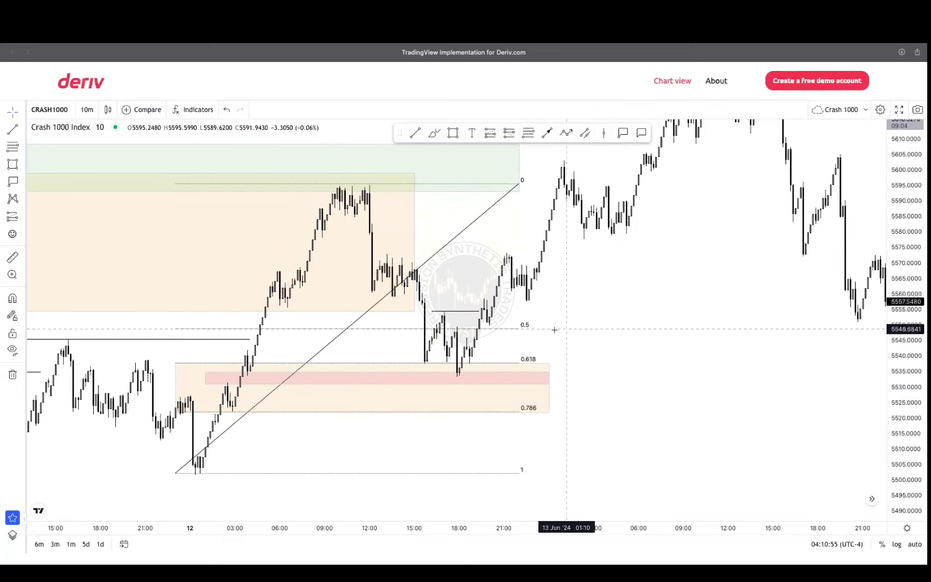
{"action": "left_click_drag", "start_coordinate": [626, 269], "coordinate": [560, 269]}
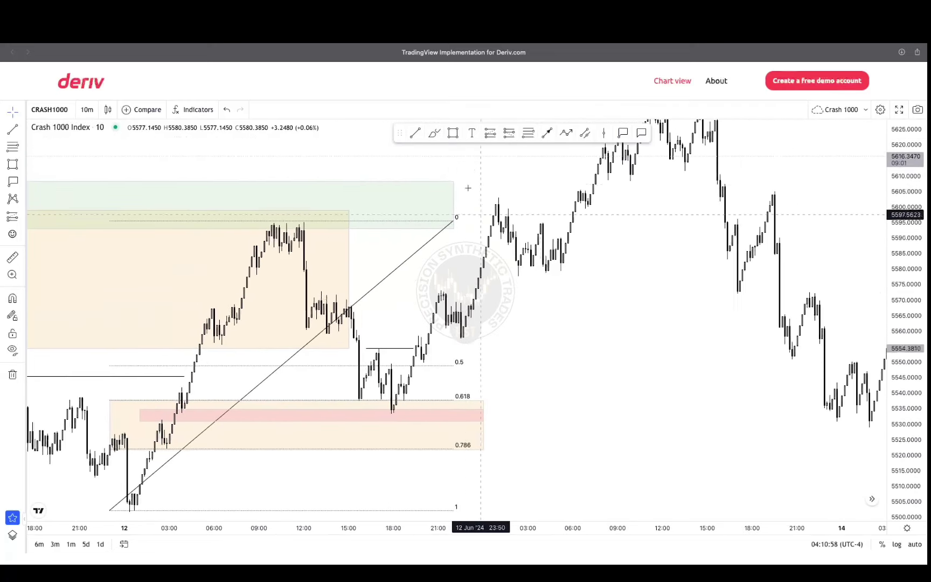
{"action": "left_click", "coordinate": [524, 134]}
{"action": "left_click_drag", "start_coordinate": [323, 270], "coordinate": [308, 308]}
{"action": "left_click_drag", "start_coordinate": [418, 328], "coordinate": [461, 327]}
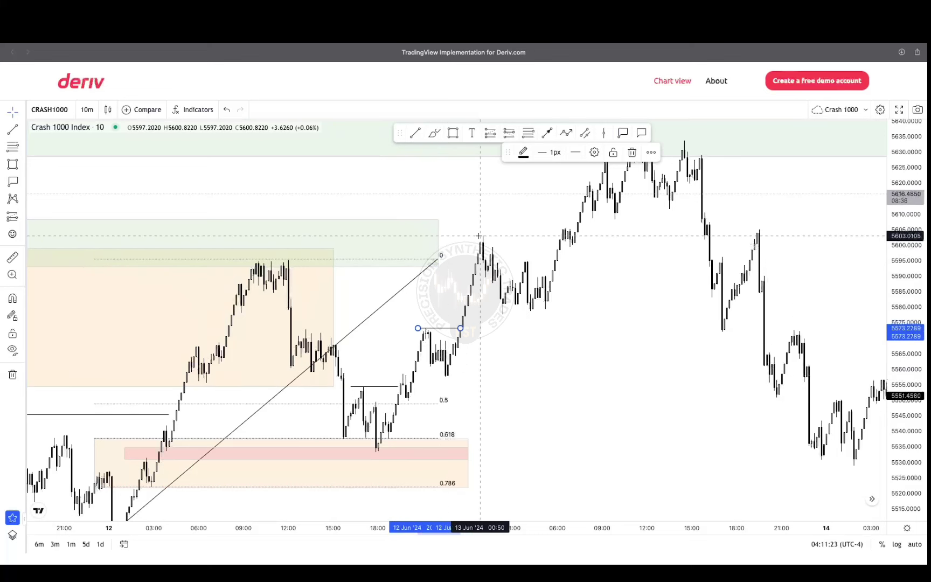
Step: Try a Fib Retracement from about 5558 at 22:20 on 12 June to about 5603 at 06:20 on 13 June, and delete it
{"action": "left_click", "coordinate": [521, 133]}
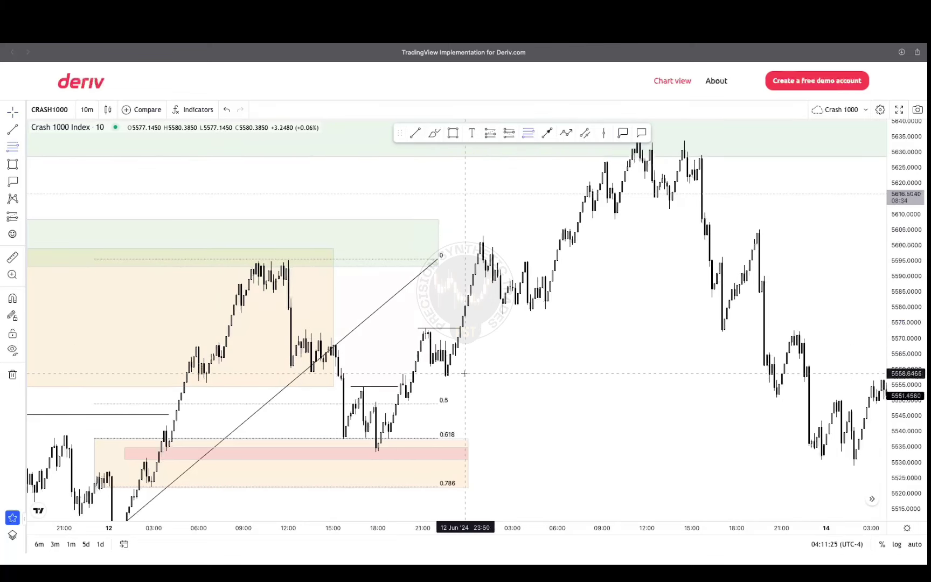
{"action": "left_click", "coordinate": [443, 377]}
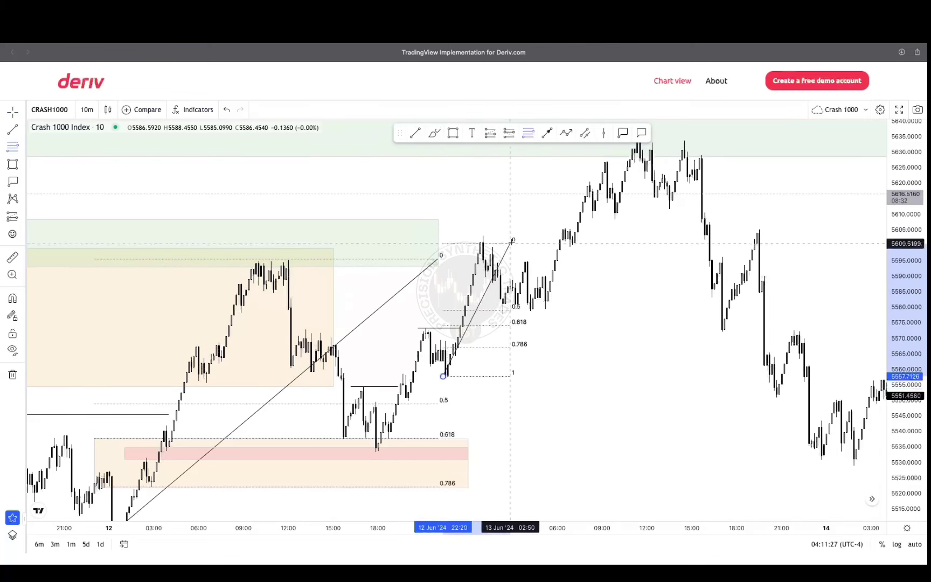
{"action": "left_click", "coordinate": [563, 236]}
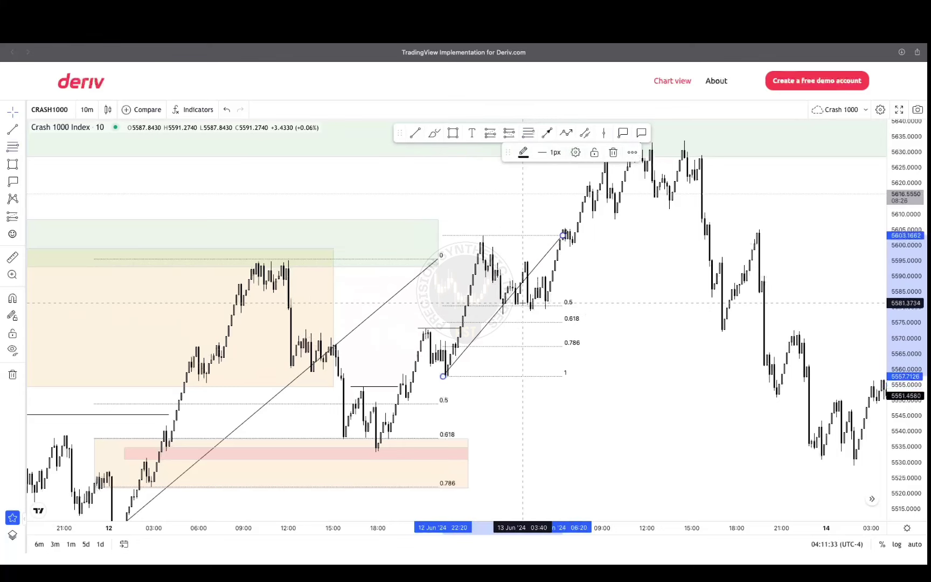
{"action": "key", "text": "Delete"}
Step: Draw a horizontal trend line at about 5603 from 01:00 to 06:00 on 13 June
{"action": "left_click_drag", "start_coordinate": [577, 294], "coordinate": [524, 357]}
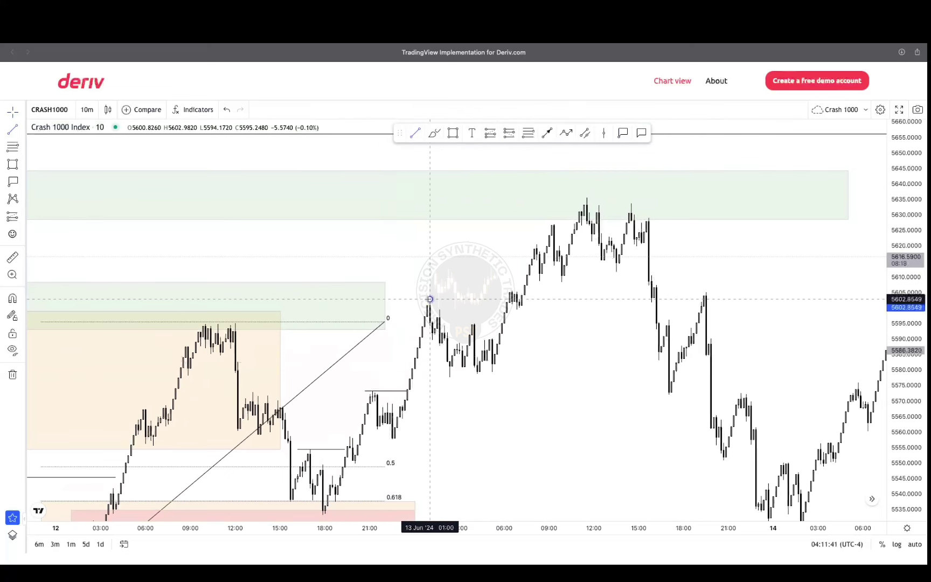
{"action": "left_click", "coordinate": [504, 299]}
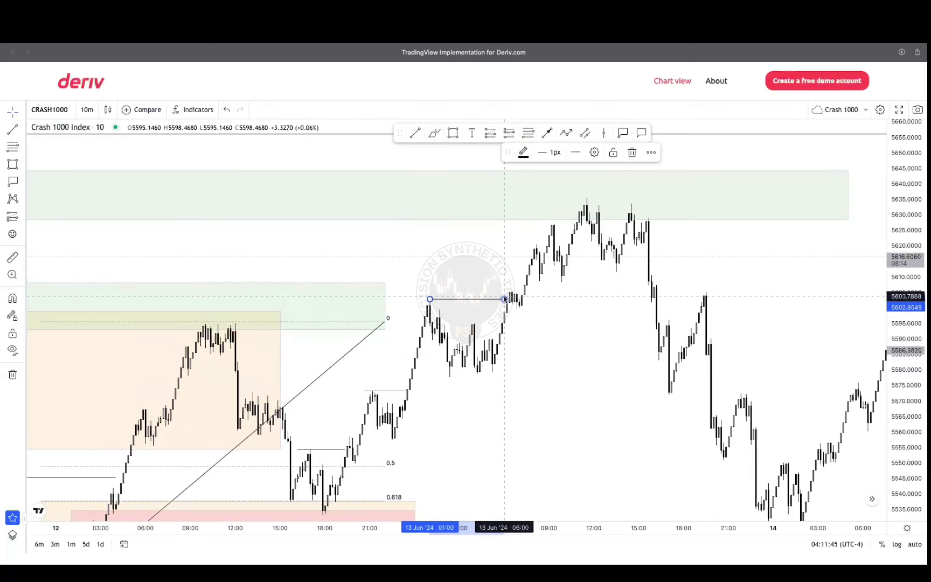
{"action": "left_click", "coordinate": [526, 302]}
Step: Draw a Fib Retracement from the low of about 5578 at 02:20 to about 5636 at 16:10 on 13 June
{"action": "left_click_drag", "start_coordinate": [544, 330], "coordinate": [458, 358]}
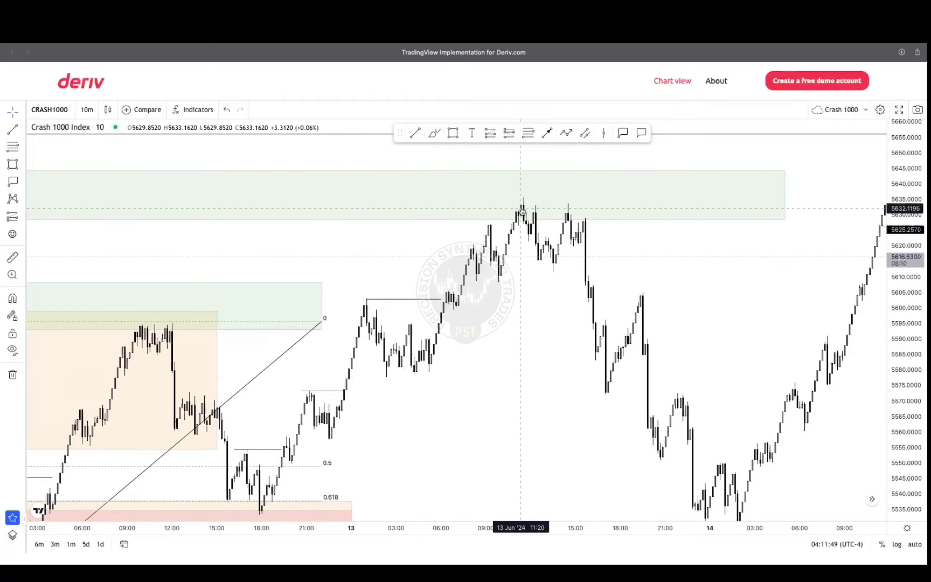
{"action": "left_click", "coordinate": [526, 134]}
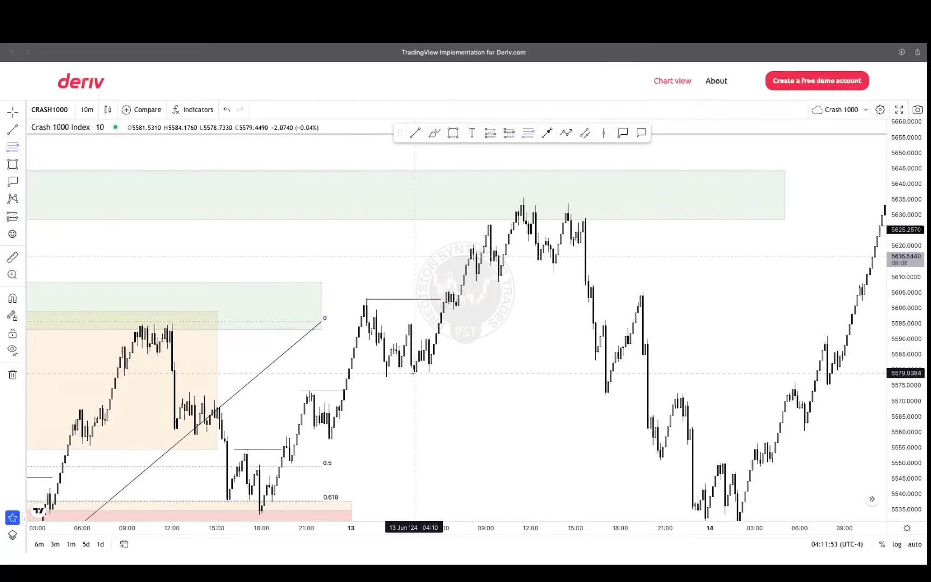
{"action": "left_click", "coordinate": [387, 377]}
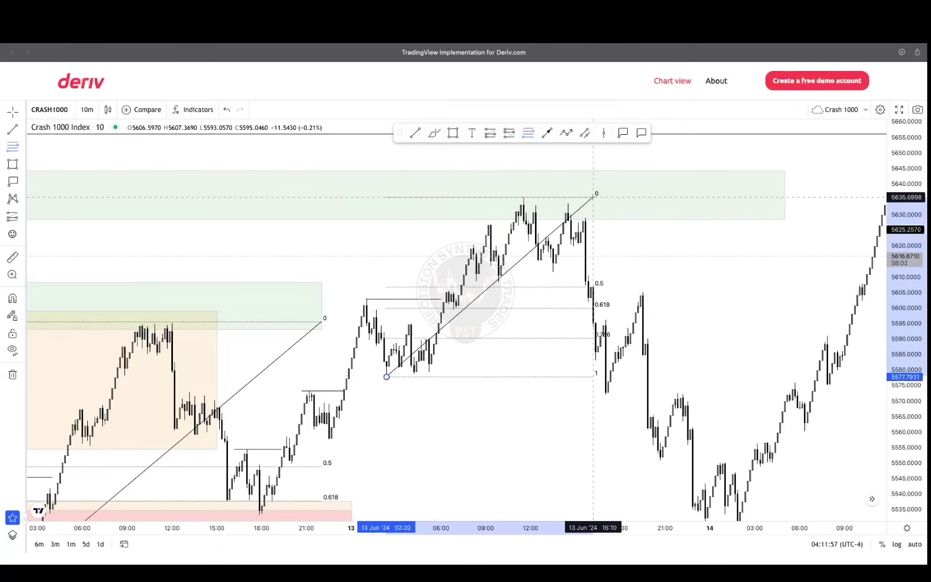
{"action": "left_click", "coordinate": [593, 197]}
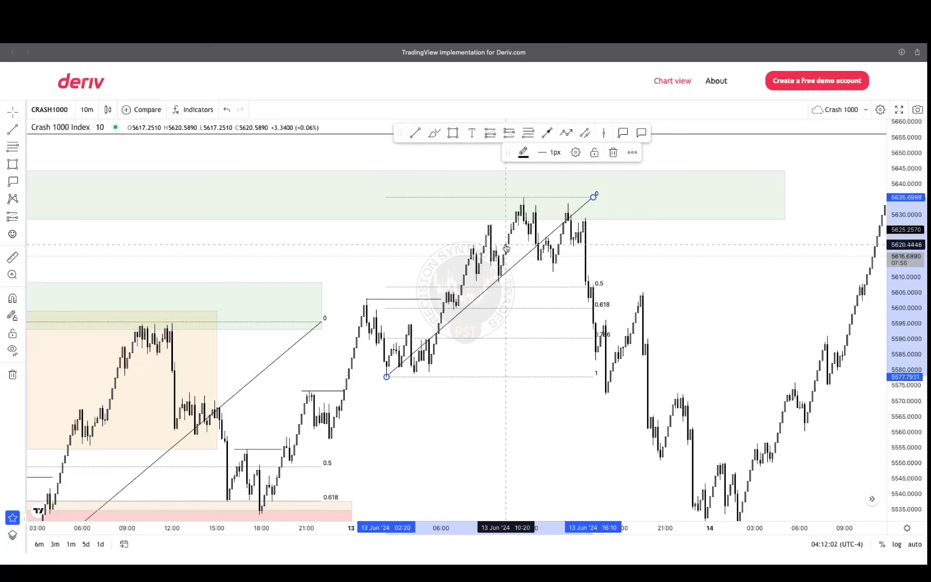
{"action": "left_click", "coordinate": [274, 287]}
{"action": "left_click", "coordinate": [484, 215]}
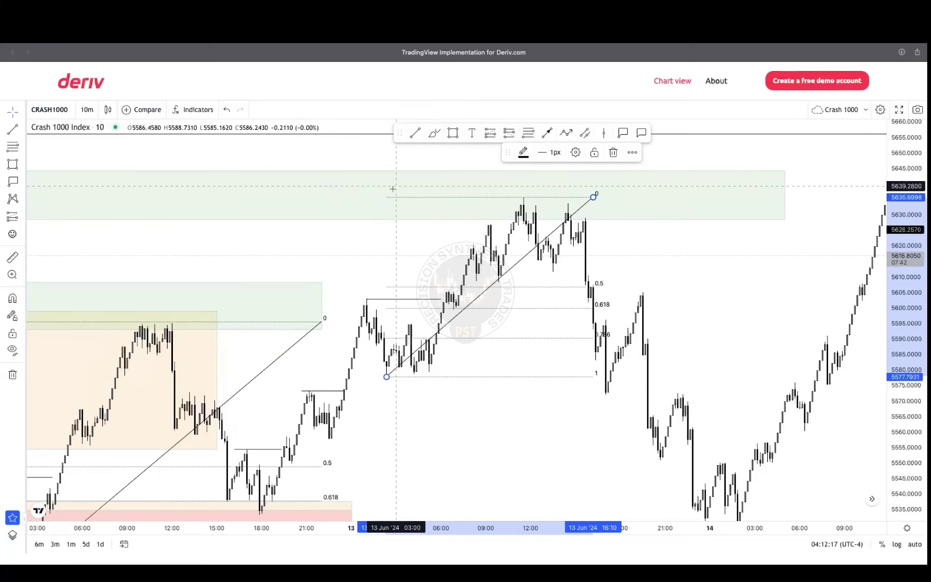
Step: Draw an orange-filled rectangle between the 0.618 and 0.786 levels, about 5600 to 5590, from 02:40 to 16:50 on 13 June
{"action": "scroll", "coordinate": [406, 226], "scroll_direction": "down", "scroll_amount": 3}
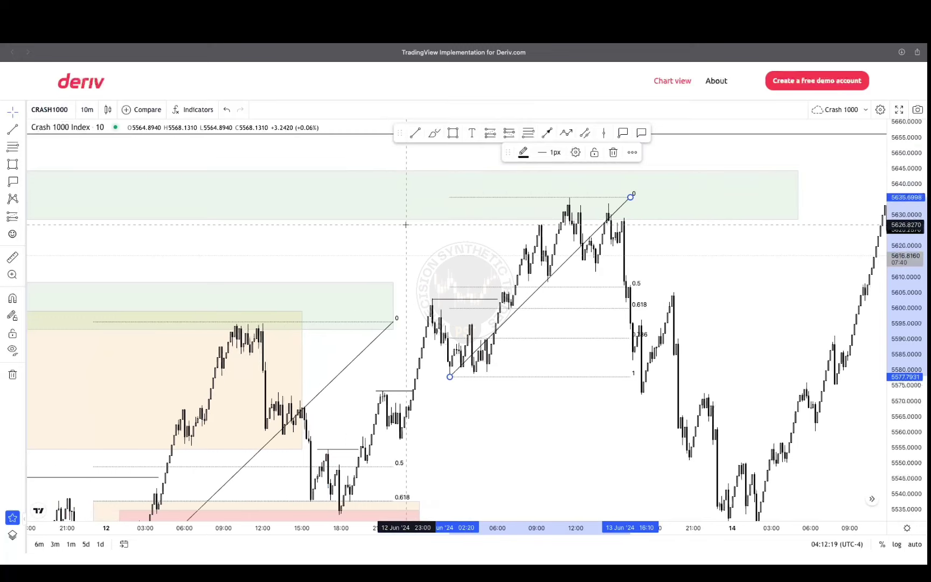
{"action": "left_click", "coordinate": [728, 316]}
{"action": "left_click_drag", "start_coordinate": [727, 315], "coordinate": [654, 322]}
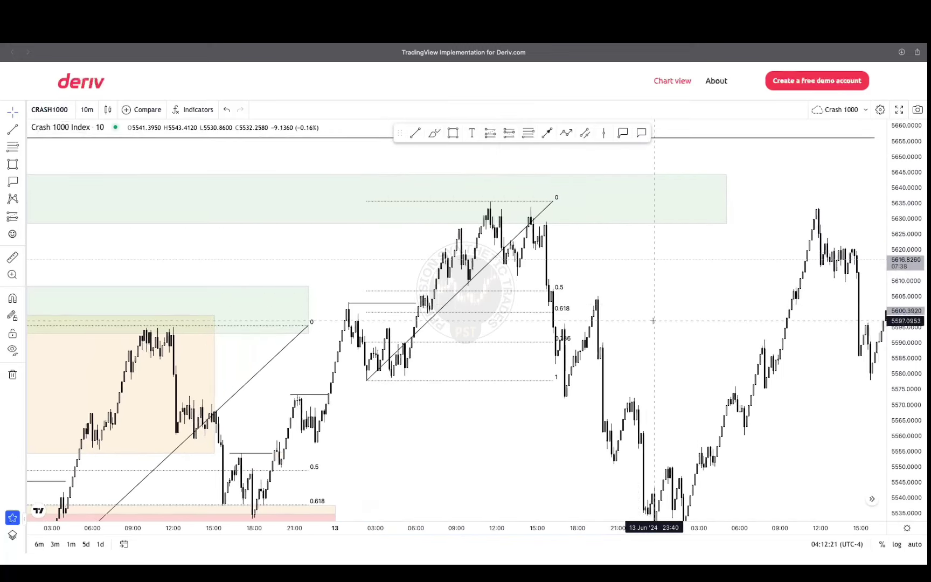
{"action": "left_click", "coordinate": [453, 135]}
{"action": "left_click_drag", "start_coordinate": [371, 341], "coordinate": [562, 313]}
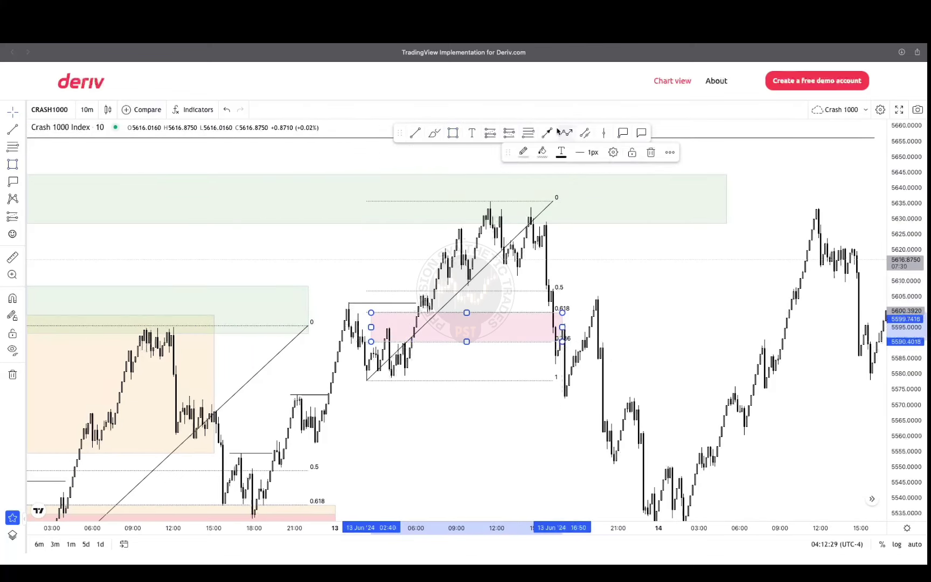
{"action": "left_click", "coordinate": [542, 151]}
{"action": "left_click", "coordinate": [553, 185]}
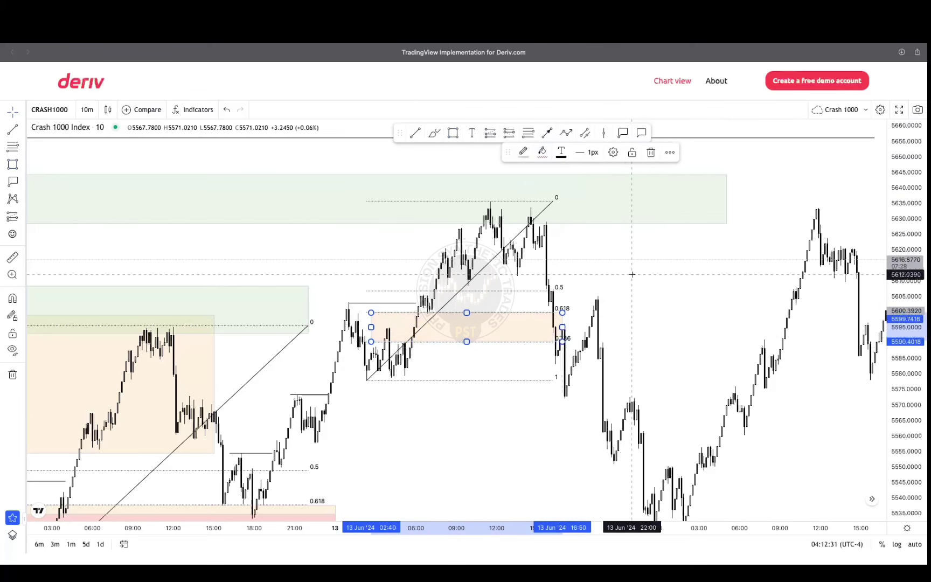
Step: Delete the 13 June Fib Retracement and the orange rectangle between its 0.618 and 0.786 levels
{"action": "left_click", "coordinate": [631, 273]}
{"action": "scroll", "coordinate": [588, 277], "scroll_direction": "right", "scroll_amount": 3}
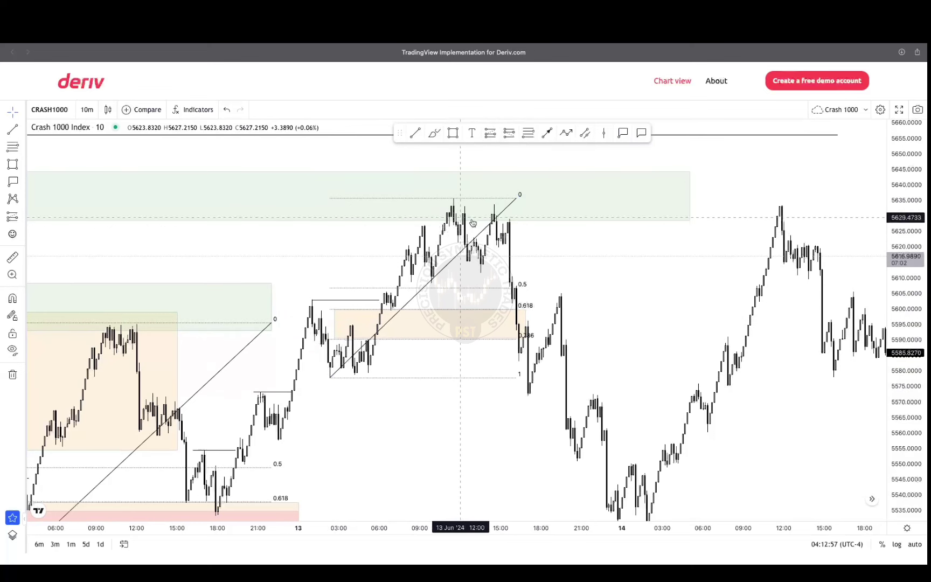
{"action": "left_click", "coordinate": [482, 237]}
{"action": "key", "text": "Delete"}
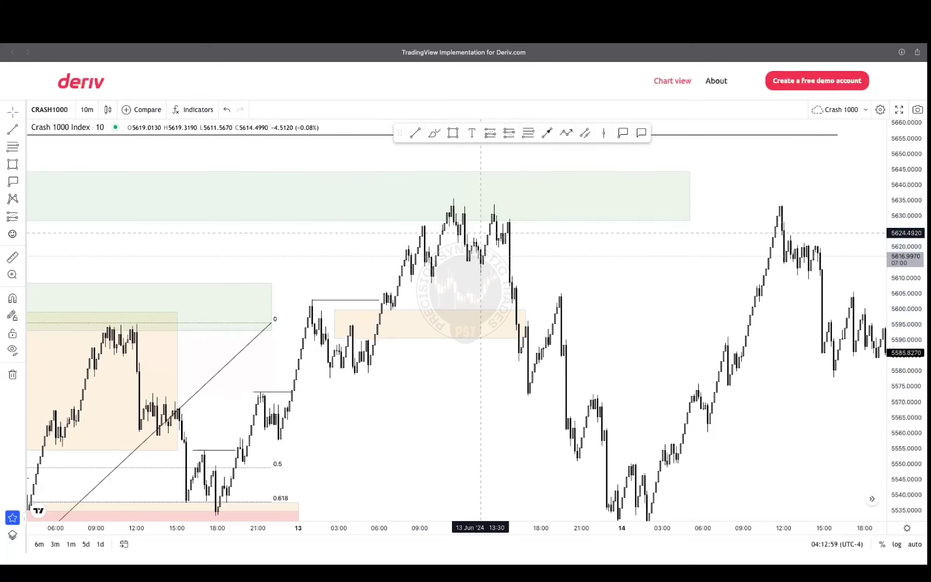
{"action": "left_click", "coordinate": [455, 312]}
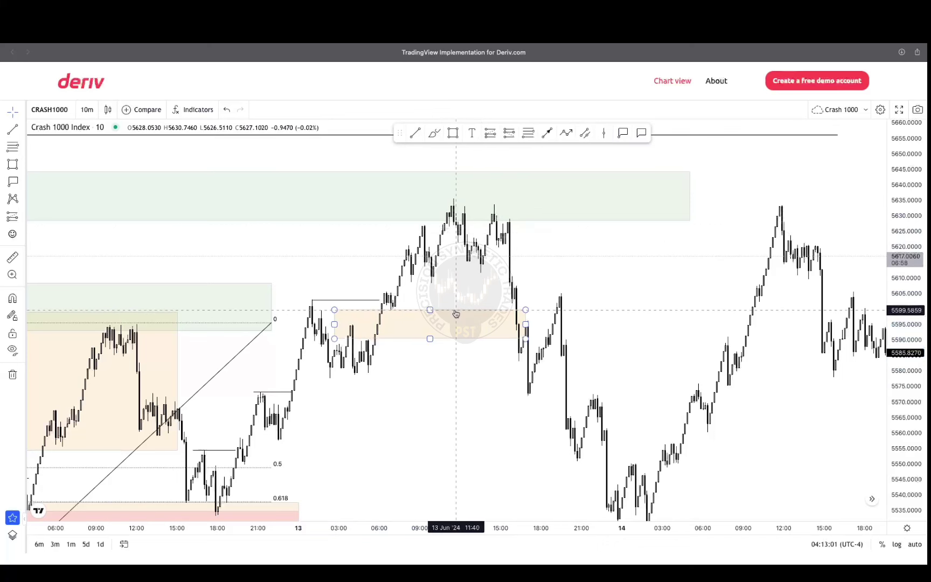
{"action": "key", "text": "Delete"}
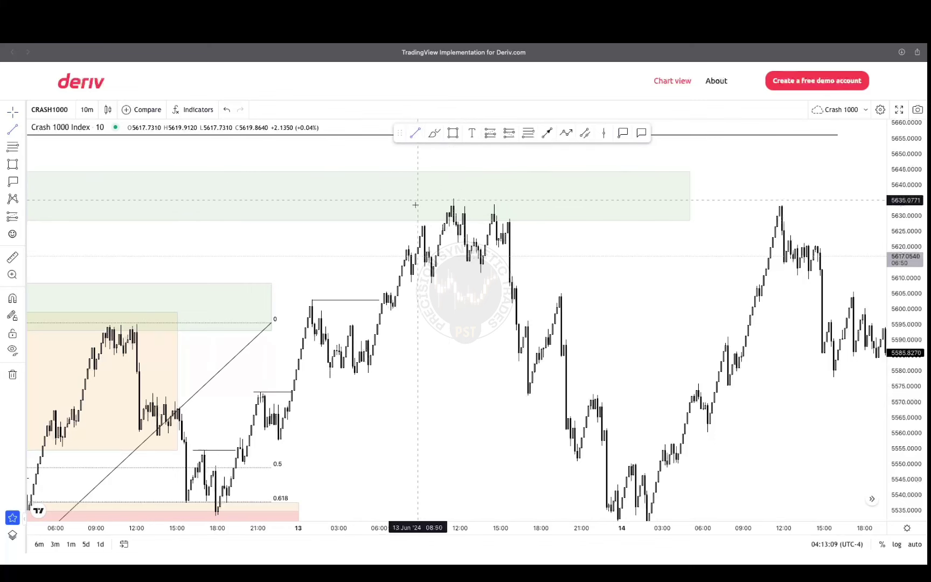
Step: Draw horizontal trend lines on 13 June at about 5627 from 08:30 to 10:30 and about 5608 from 09:40 to 15:30
{"action": "left_click", "coordinate": [440, 225]}
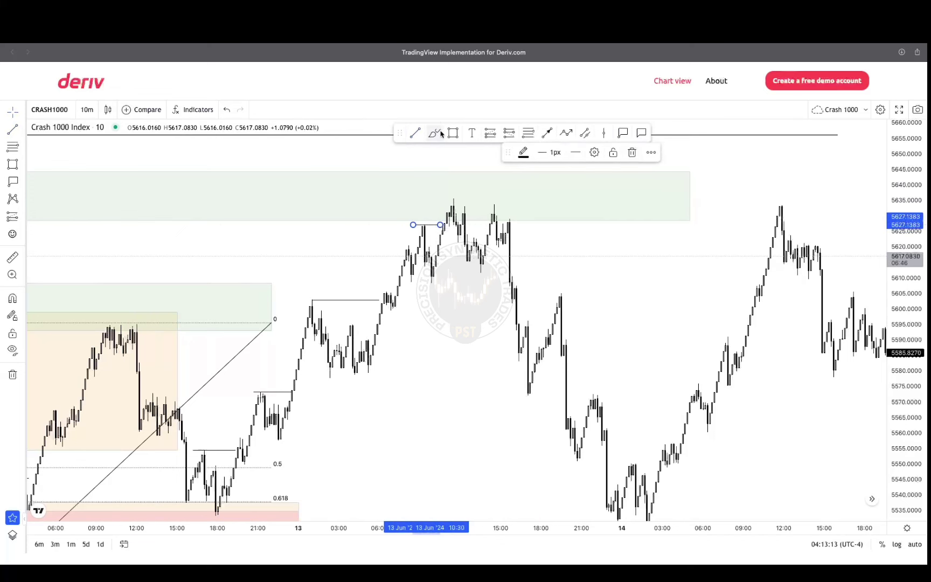
{"action": "left_click", "coordinate": [431, 286]}
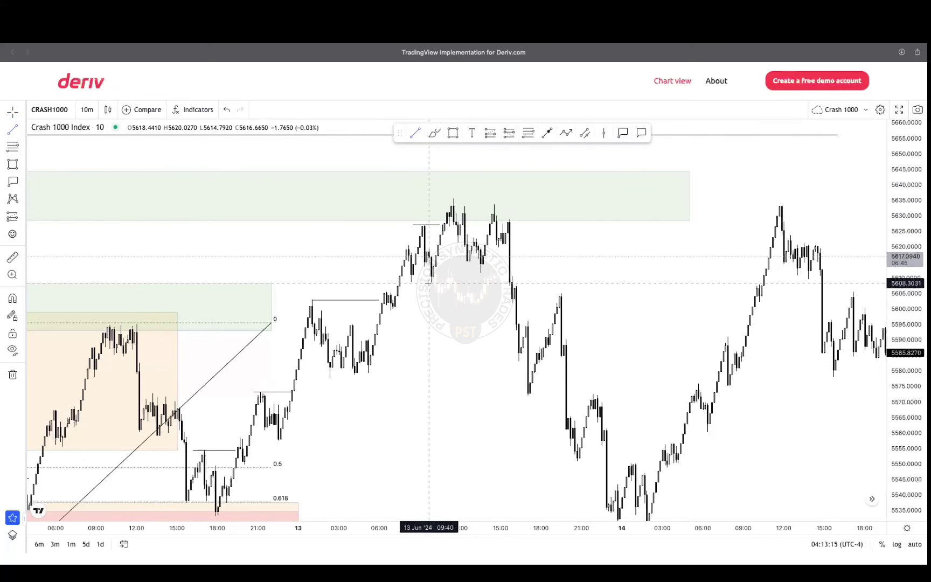
{"action": "left_click", "coordinate": [510, 282]}
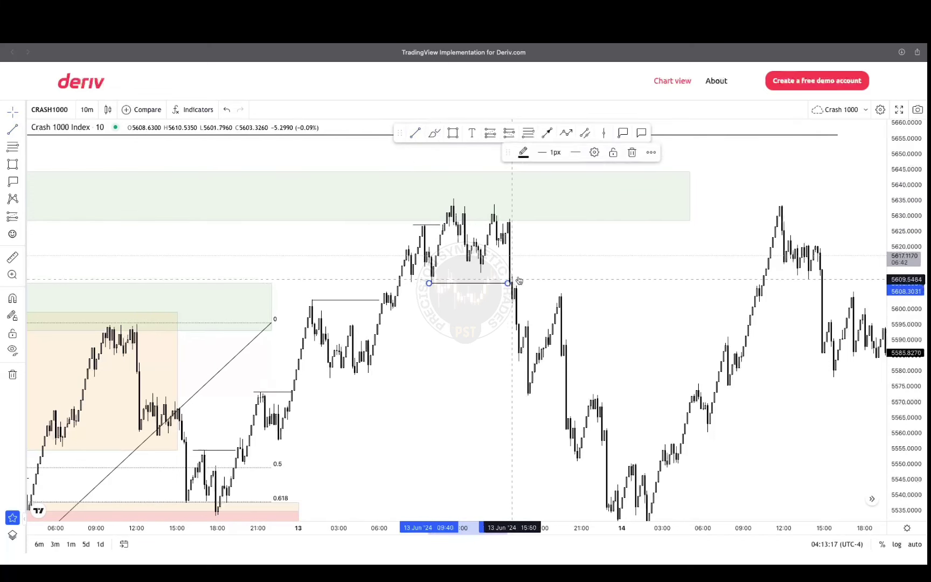
Step: Draw a Fib Retracement from the high of about 5636 at 11:30 to about 5572 at 22:10 on 13 June
{"action": "left_click_drag", "start_coordinate": [563, 260], "coordinate": [526, 261]}
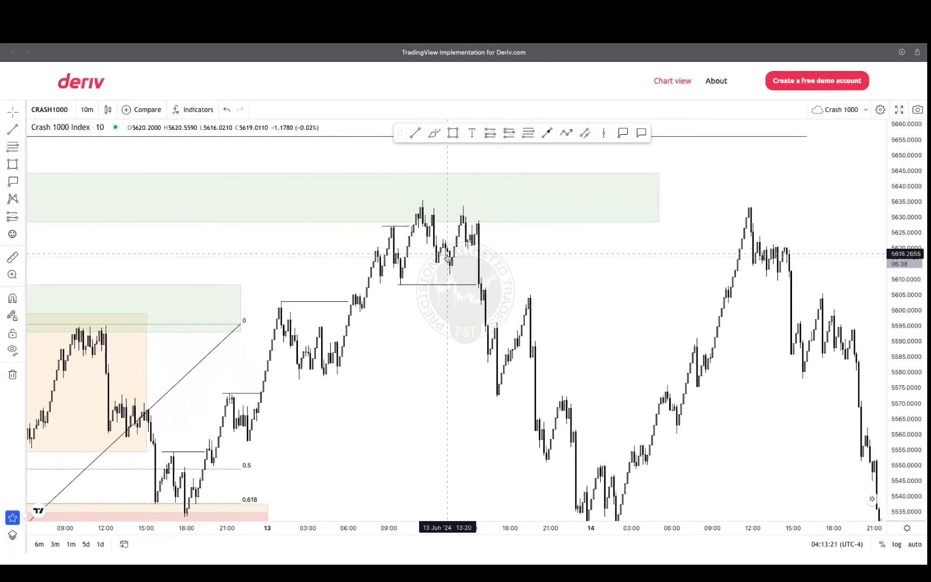
{"action": "left_click_drag", "start_coordinate": [480, 231], "coordinate": [443, 225]}
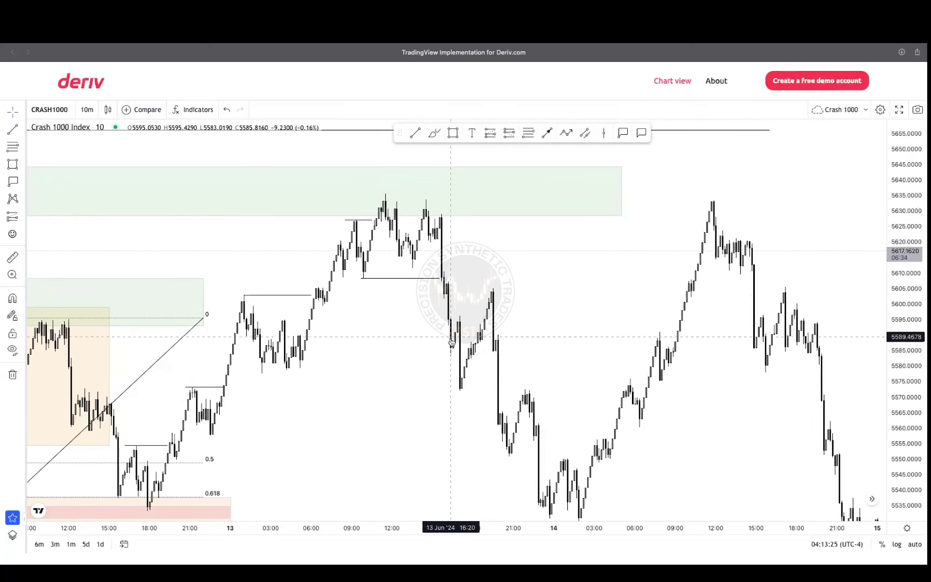
{"action": "left_click_drag", "start_coordinate": [544, 273], "coordinate": [487, 258]}
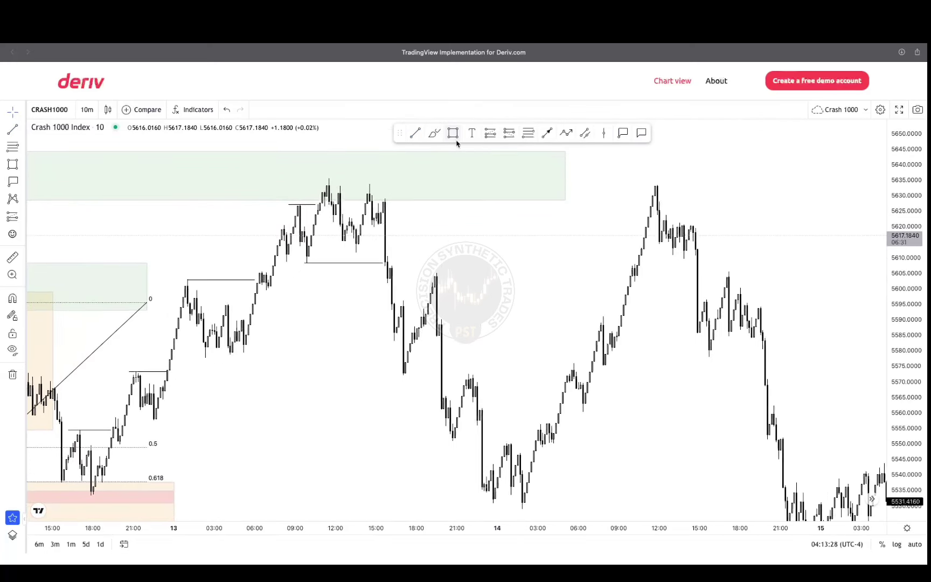
{"action": "left_click", "coordinate": [528, 134]}
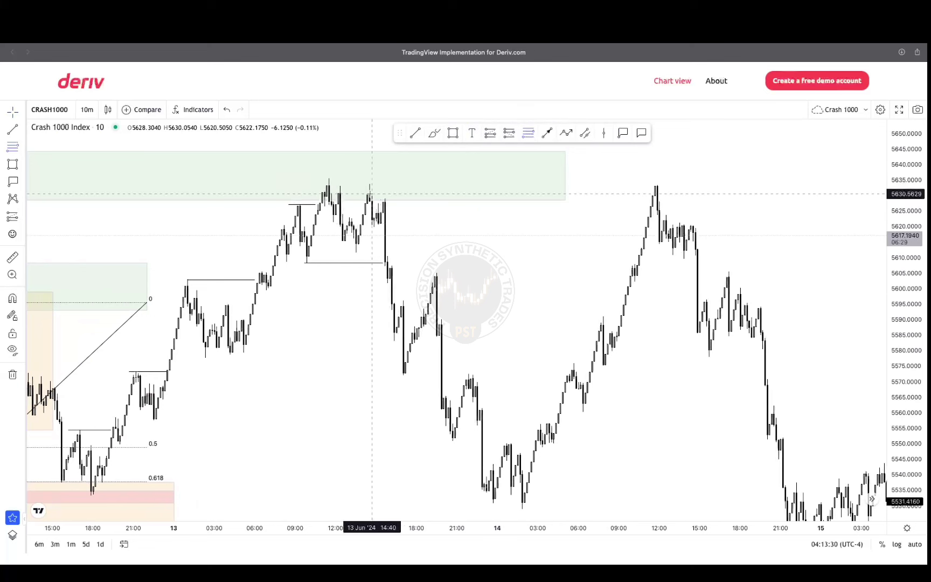
{"action": "left_click", "coordinate": [329, 178]}
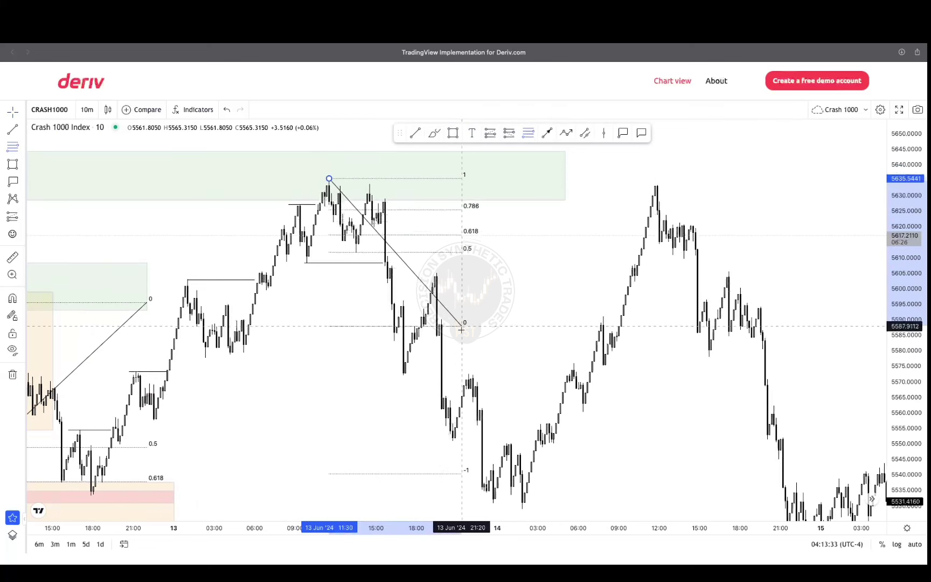
{"action": "left_click", "coordinate": [474, 374]}
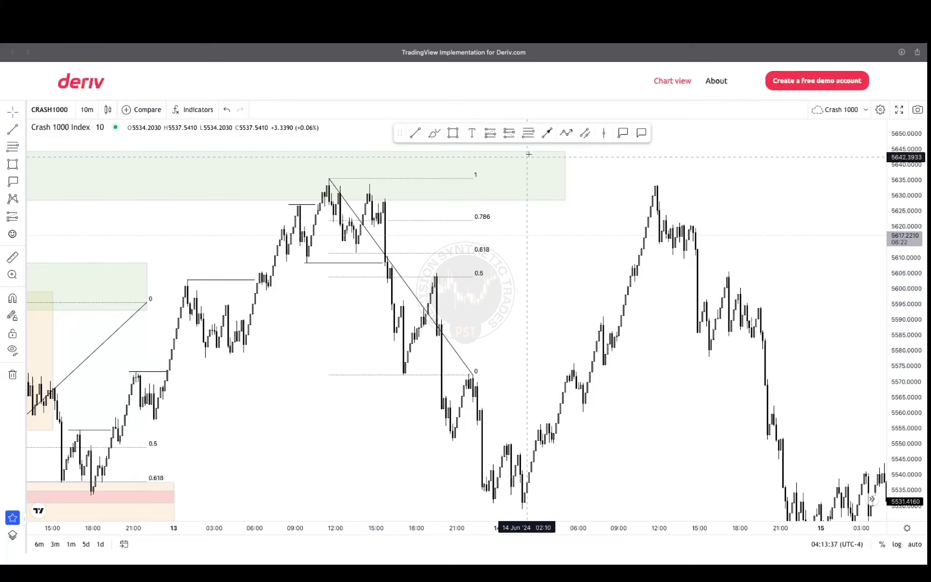
Step: Draw an orange-filled rectangle between the 0.618 and 0.786 levels, about 5611 to 5622, from 11:50 to 23:10 on 13 June
{"action": "left_click", "coordinate": [454, 136]}
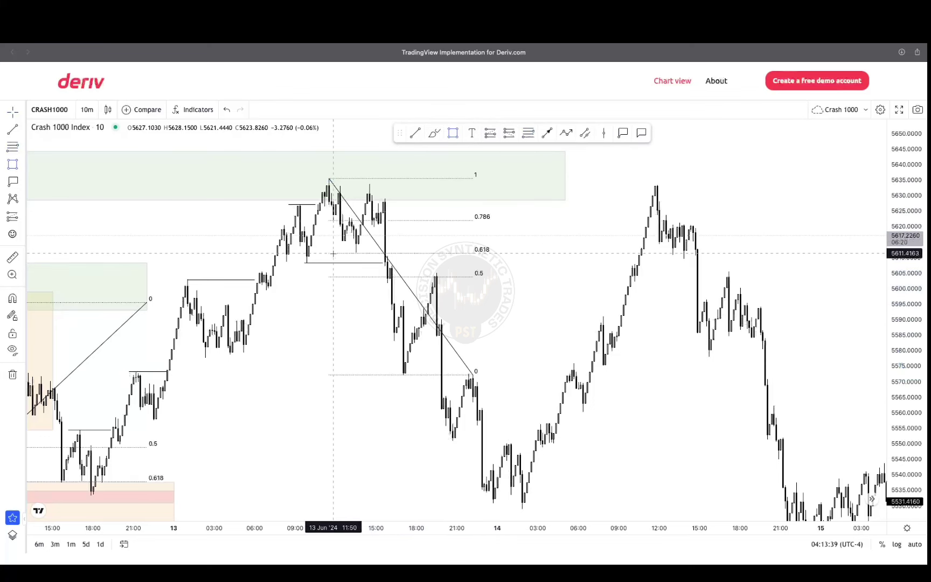
{"action": "left_click", "coordinate": [333, 253]}
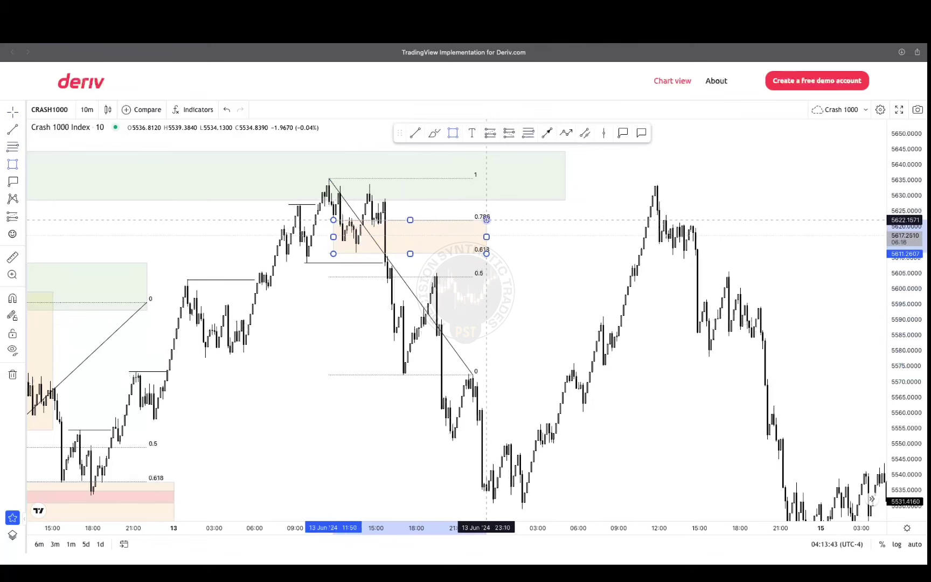
{"action": "left_click", "coordinate": [487, 220]}
{"action": "left_click", "coordinate": [536, 253]}
{"action": "left_click_drag", "start_coordinate": [537, 270], "coordinate": [539, 252]}
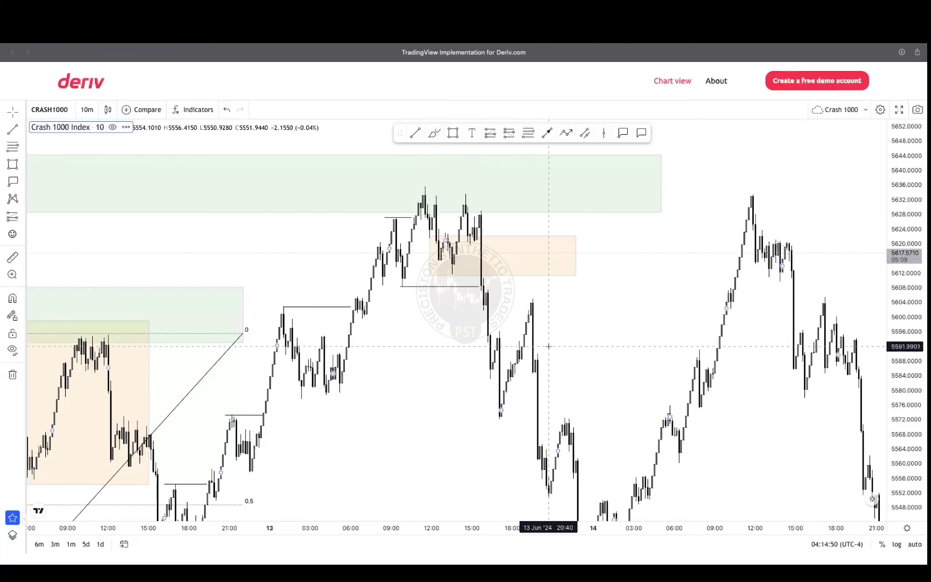
Step: Switch the chart to the 1-hour timeframe and bring the 3 to 17 June price action into view
{"action": "scroll", "coordinate": [549, 310], "scroll_direction": "down", "scroll_amount": 1}
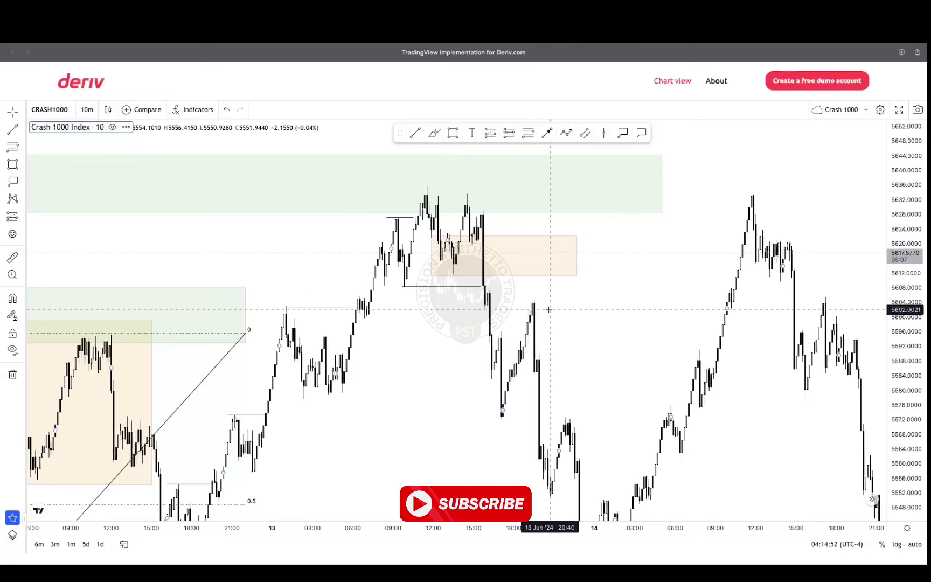
{"action": "scroll", "coordinate": [549, 310], "scroll_direction": "down", "scroll_amount": 1}
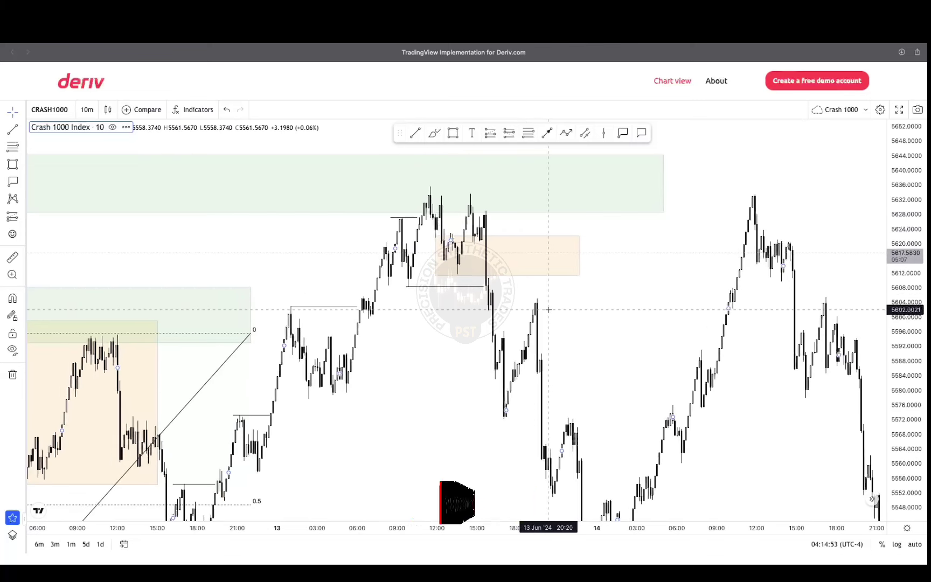
{"action": "left_click", "coordinate": [84, 112]}
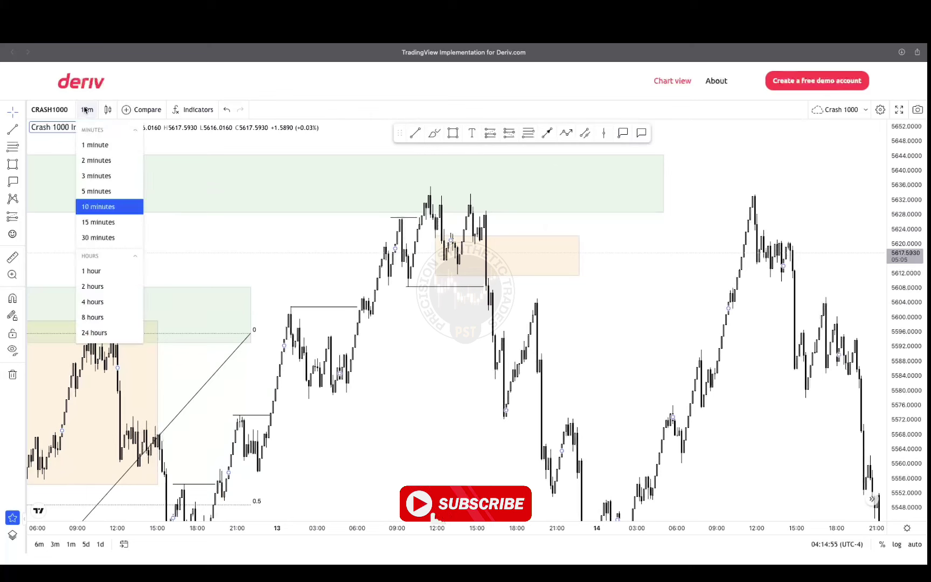
{"action": "left_click", "coordinate": [101, 271]}
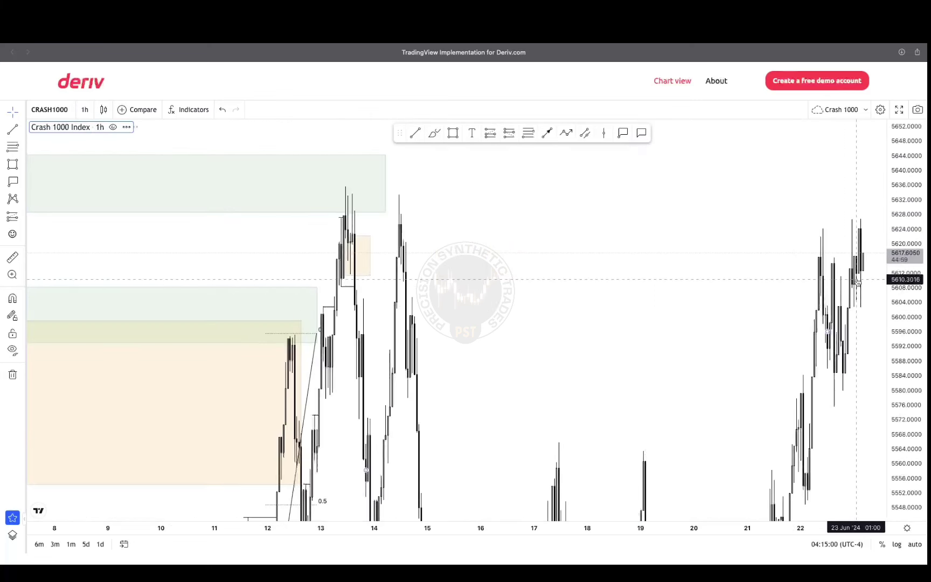
{"action": "left_click_drag", "start_coordinate": [586, 348], "coordinate": [838, 350]}
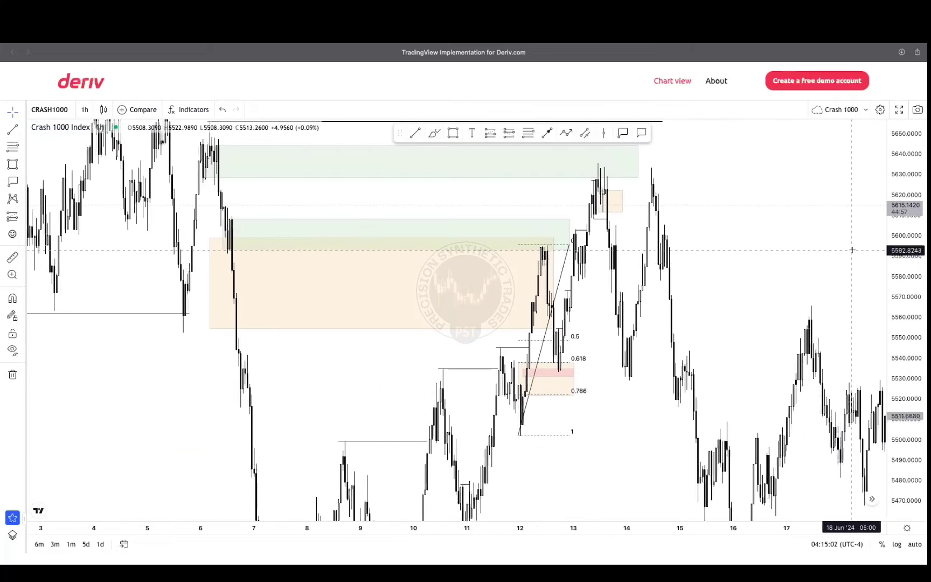
Step: Delete the old Fib Retracement, the coloured zones below the uppermost green zone, and the short structure lines around 12 and 13 June
{"action": "left_click", "coordinate": [543, 352]}
{"action": "key", "text": "Escape"}
{"action": "left_click", "coordinate": [544, 350]}
{"action": "key", "text": "Delete"}
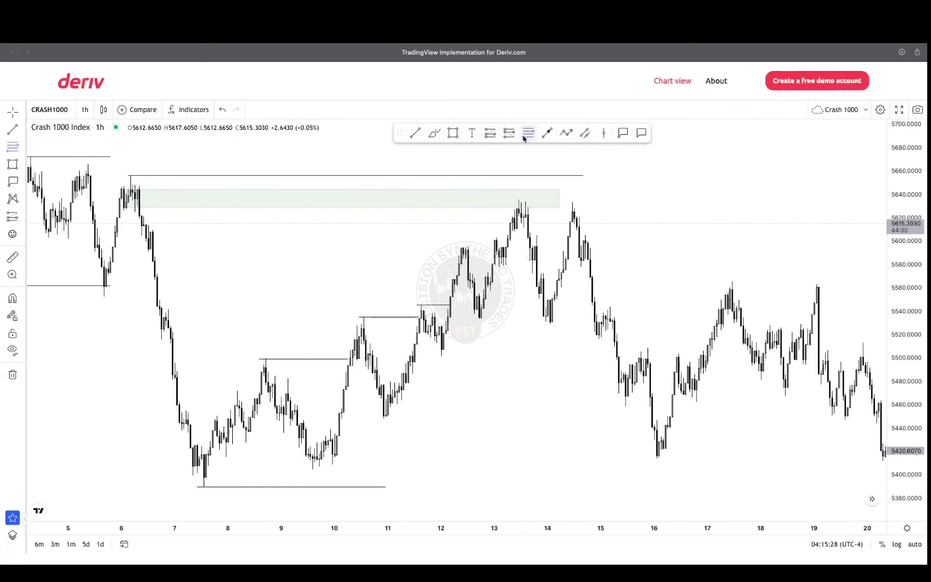
Step: Draw a Fib Retracement from about 5405 on 9 June to about 5635 on 16 June, with an orange rectangle between its 0.618 and 0.786 levels
{"action": "left_click", "coordinate": [310, 469]}
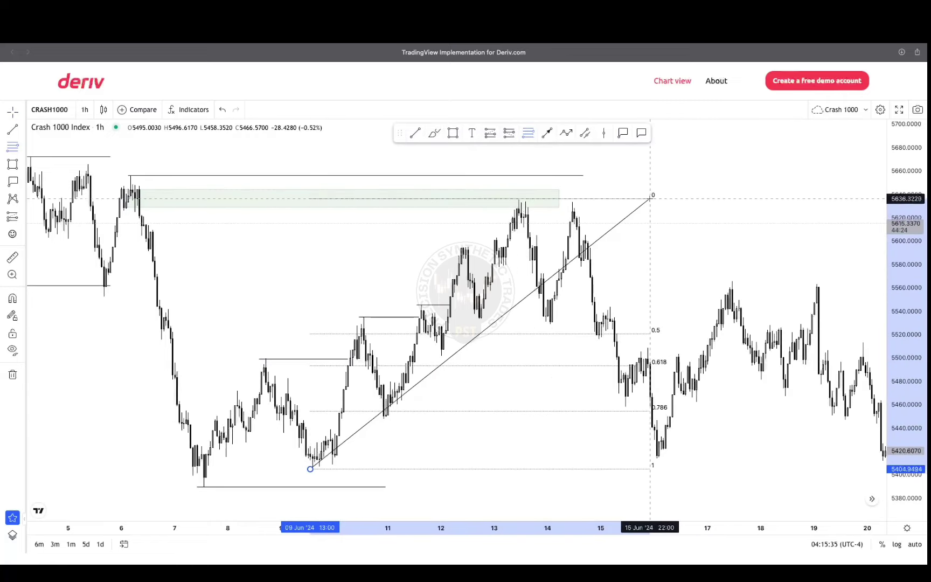
{"action": "left_click", "coordinate": [668, 200]}
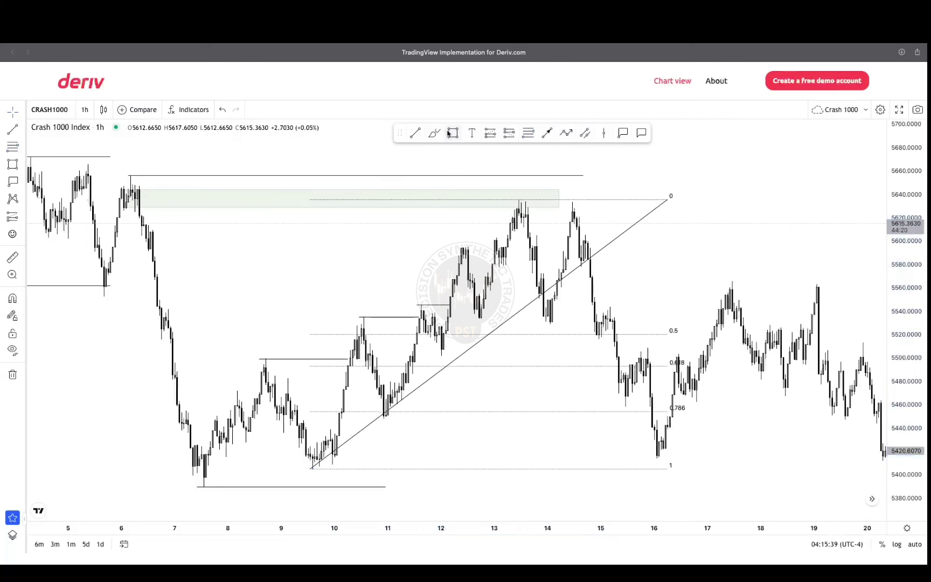
{"action": "left_click", "coordinate": [316, 367]}
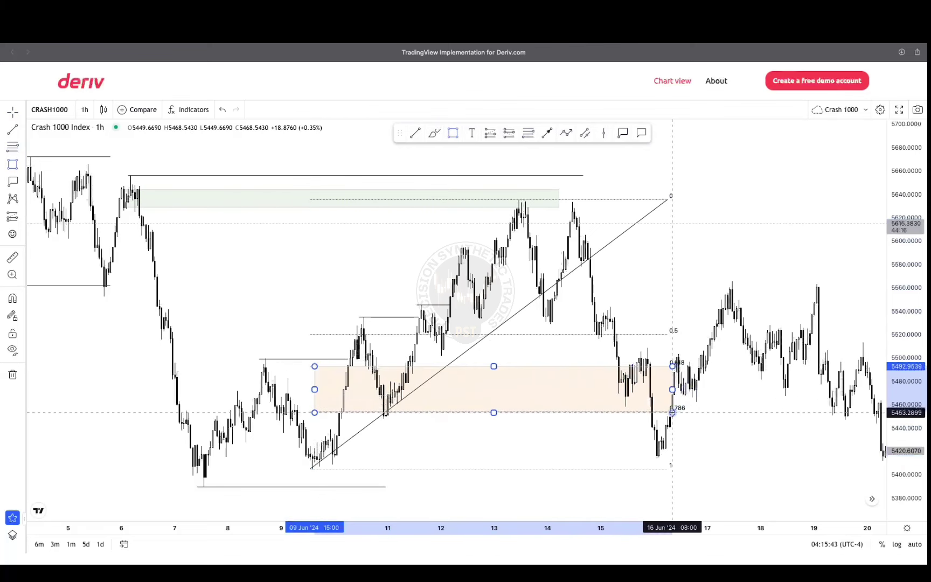
{"action": "left_click", "coordinate": [672, 412]}
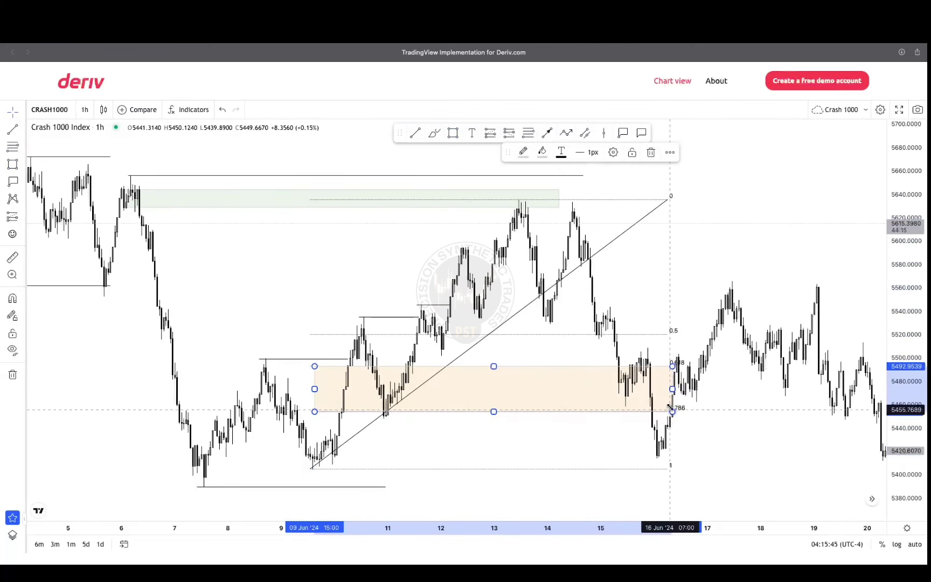
Step: Draw a rectangle from about 5413 to 5431, spanning 16:00 on 9 June to 10:00 on 16 June, and fill it green
{"action": "left_click", "coordinate": [453, 133]}
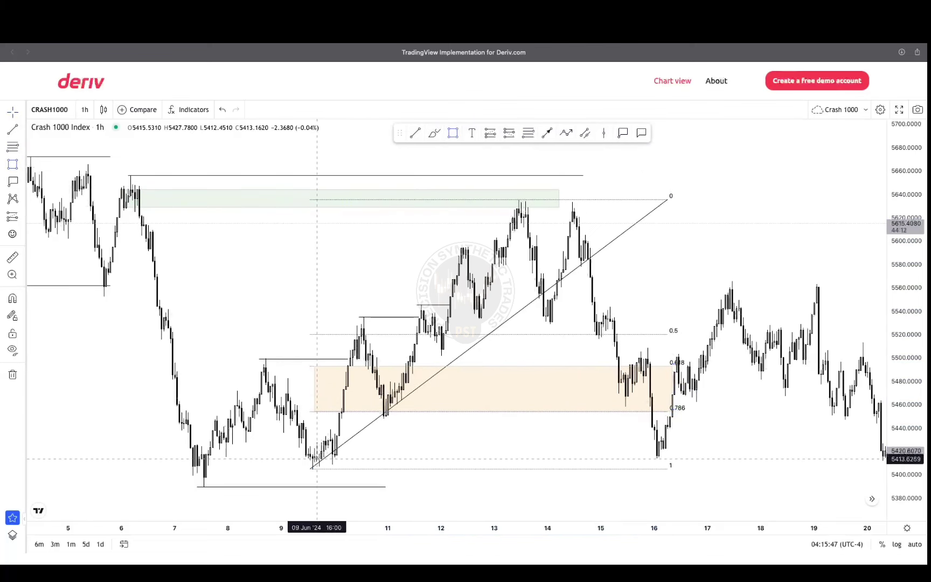
{"action": "left_click", "coordinate": [317, 459]}
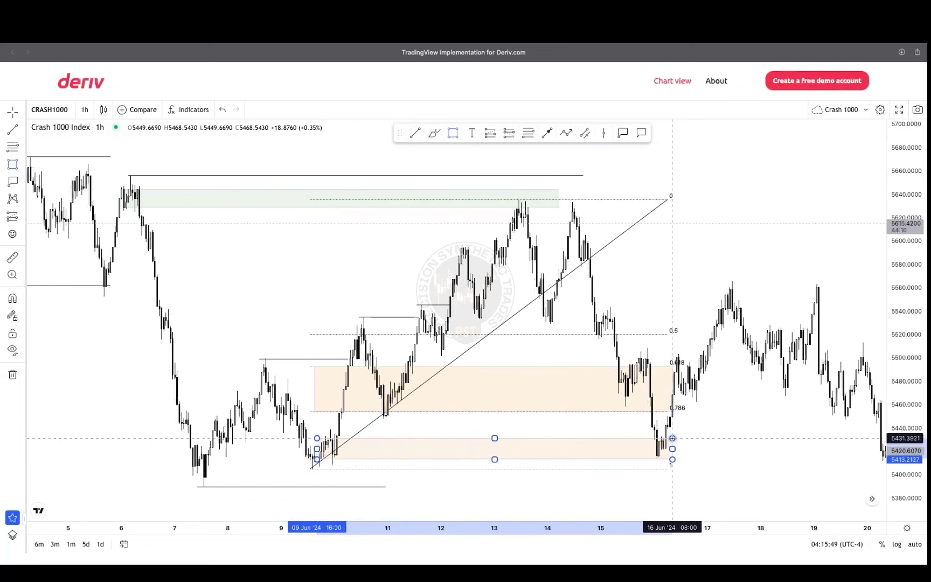
{"action": "left_click", "coordinate": [677, 439]}
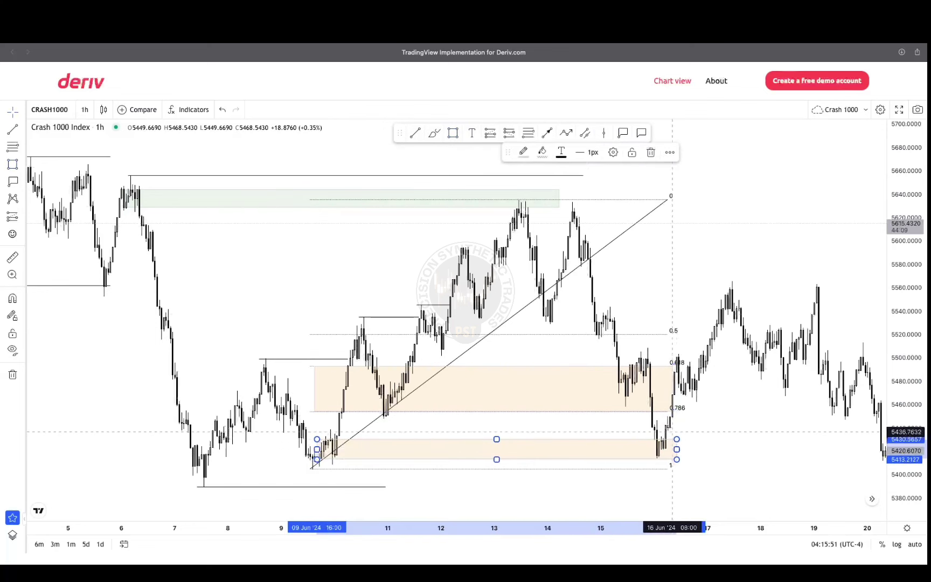
{"action": "left_click", "coordinate": [543, 152]}
{"action": "left_click", "coordinate": [576, 185]}
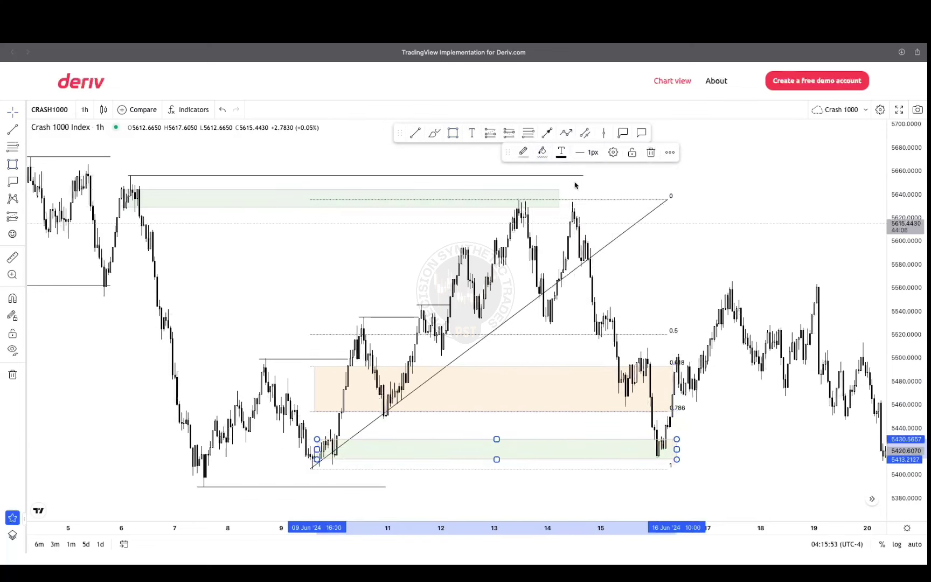
{"action": "left_click", "coordinate": [521, 358]}
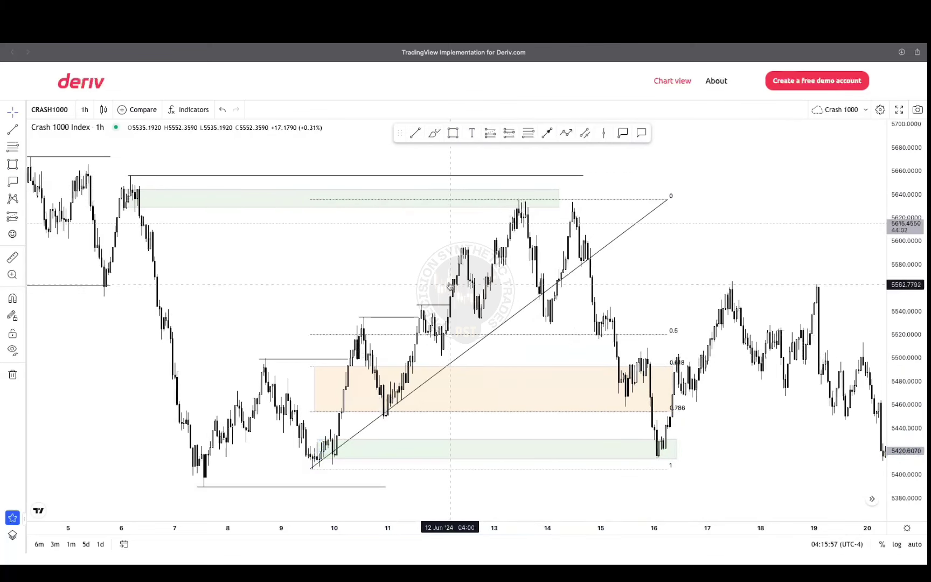
Step: Draw a rectangle from about 5433 to 5448, spanning 23:00 on 9 June to 14:00 on 16 June, and fill it pink
{"action": "left_click", "coordinate": [452, 132]}
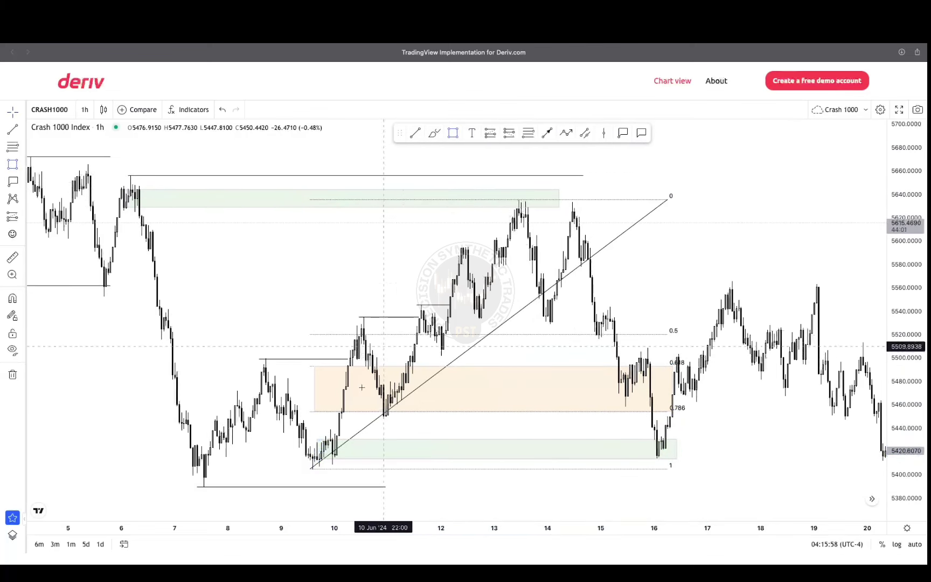
{"action": "left_click", "coordinate": [333, 436]}
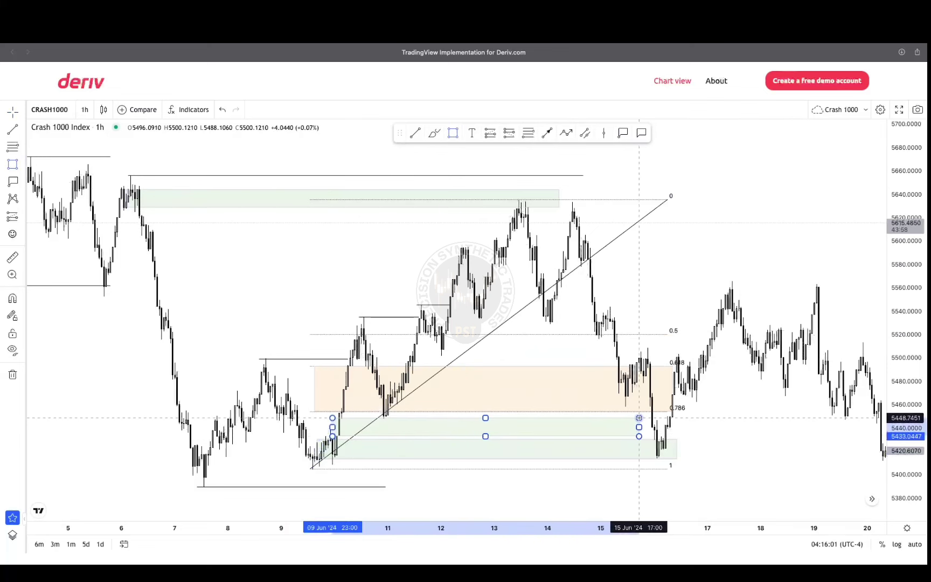
{"action": "left_click", "coordinate": [686, 418]}
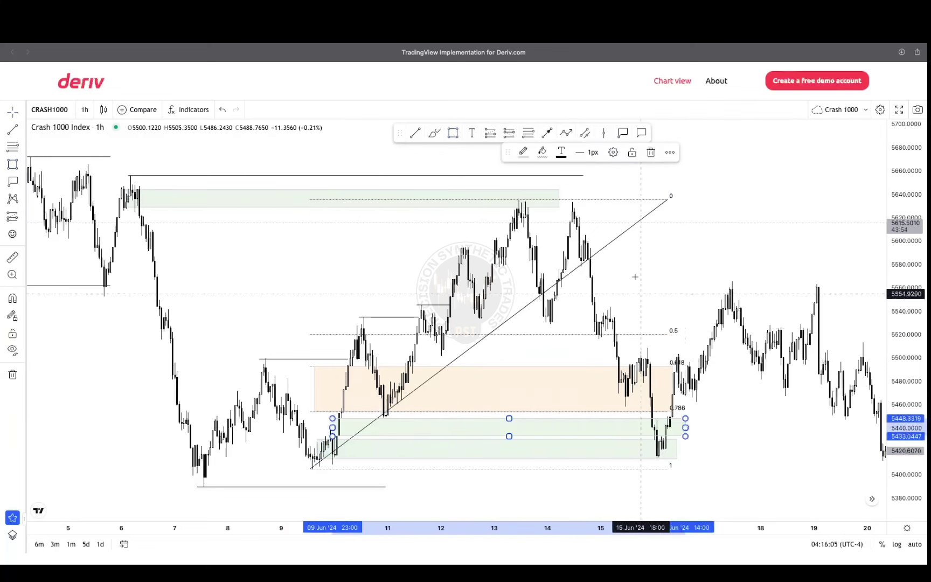
{"action": "left_click", "coordinate": [543, 152]}
{"action": "left_click", "coordinate": [643, 186]}
{"action": "left_click", "coordinate": [681, 277]}
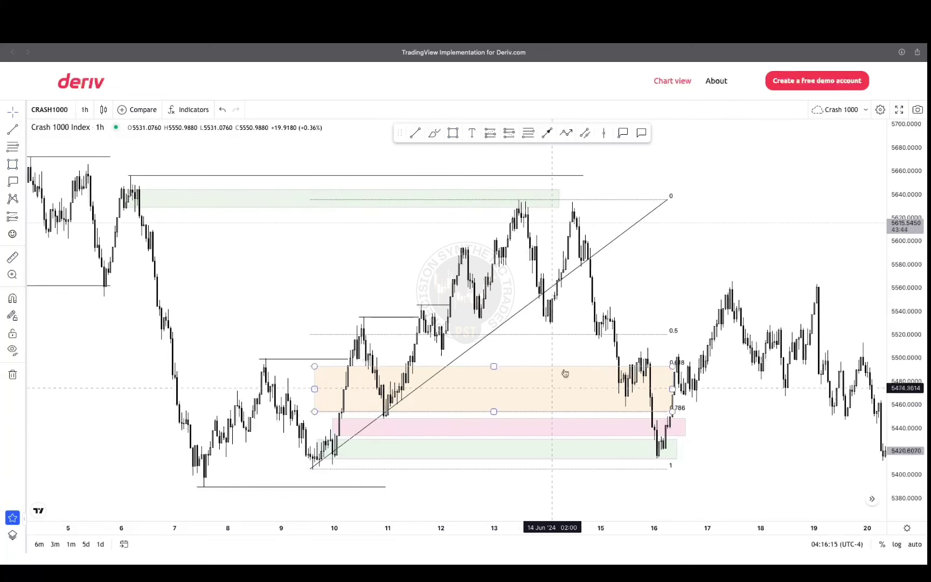
Step: Delete the Fib Retracement drawn between the 9 June low and the 16 June end point
{"action": "left_click", "coordinate": [586, 264]}
{"action": "key", "text": "Delete"}
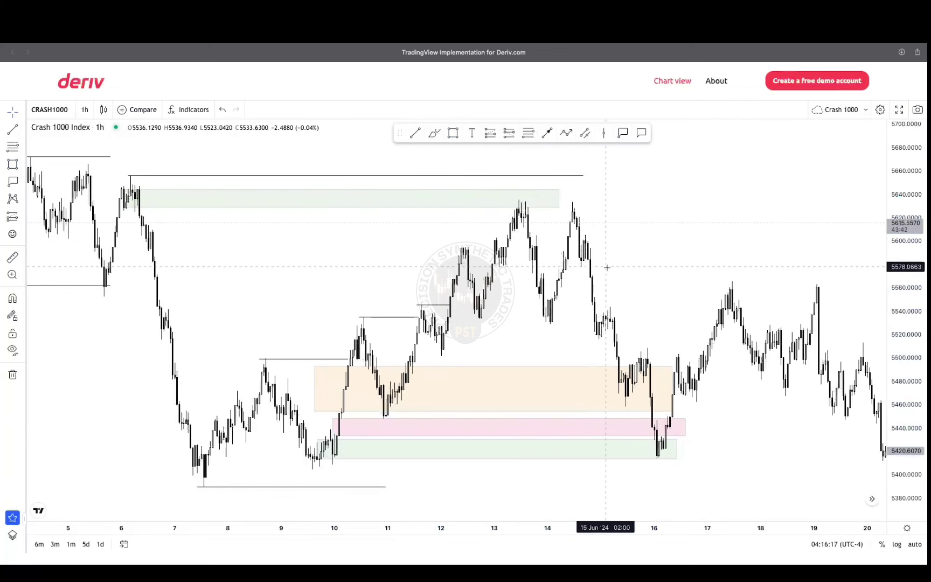
{"action": "scroll", "coordinate": [604, 267], "scroll_direction": "right", "scroll_amount": 5}
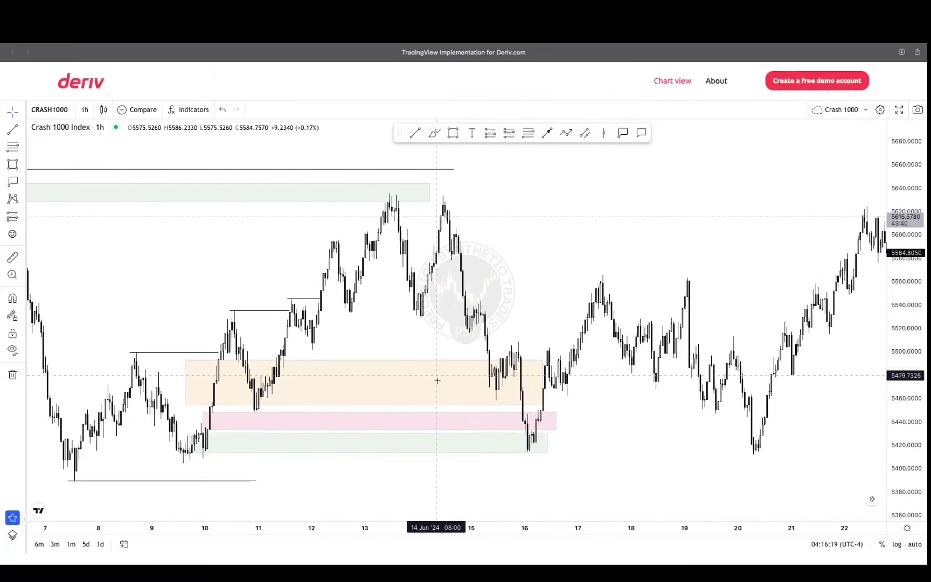
{"action": "scroll", "coordinate": [507, 240], "scroll_direction": "left", "scroll_amount": 3}
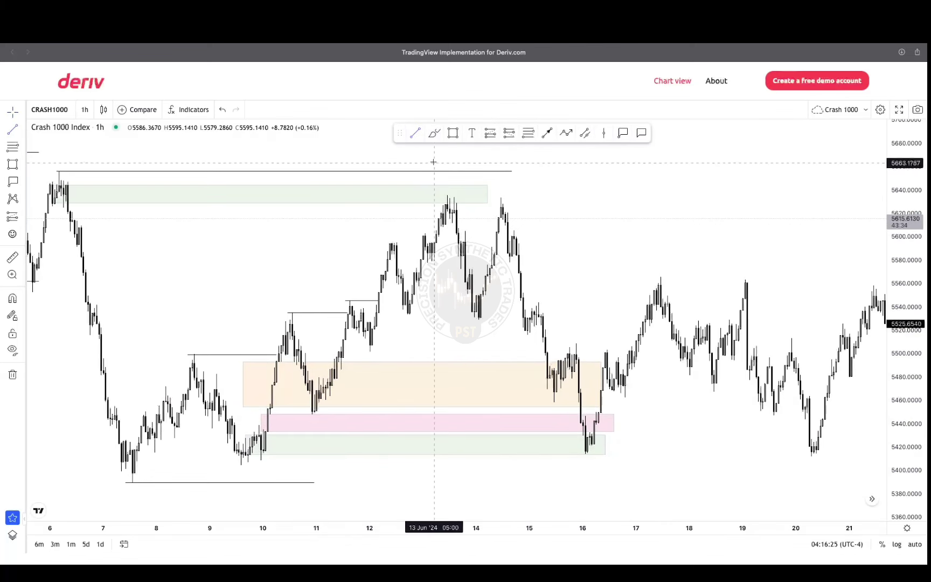
Step: Switch the chart to the 10-minute timeframe and draw short horizontal structure lines at about 5627 and 5608 on 13 June
{"action": "left_click", "coordinate": [84, 110]}
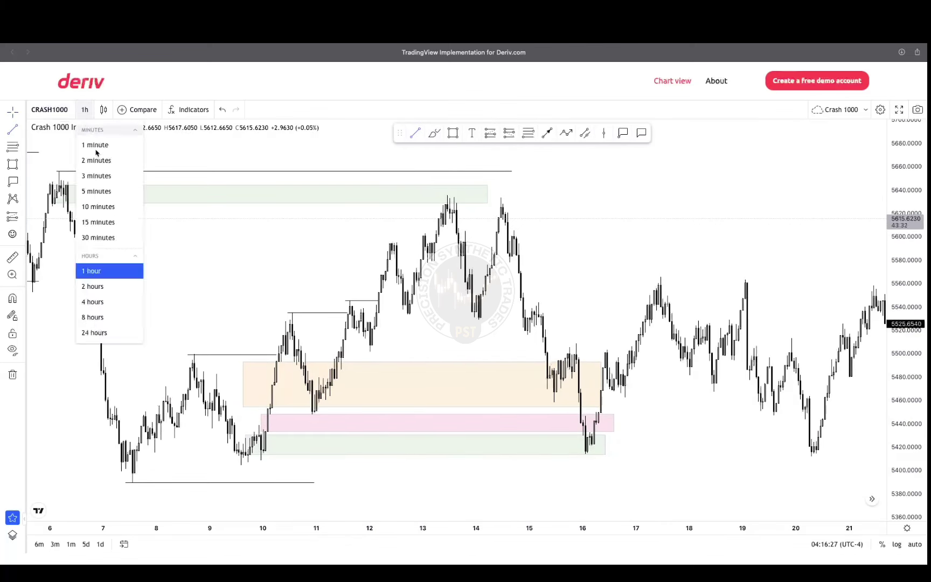
{"action": "left_click", "coordinate": [97, 207]}
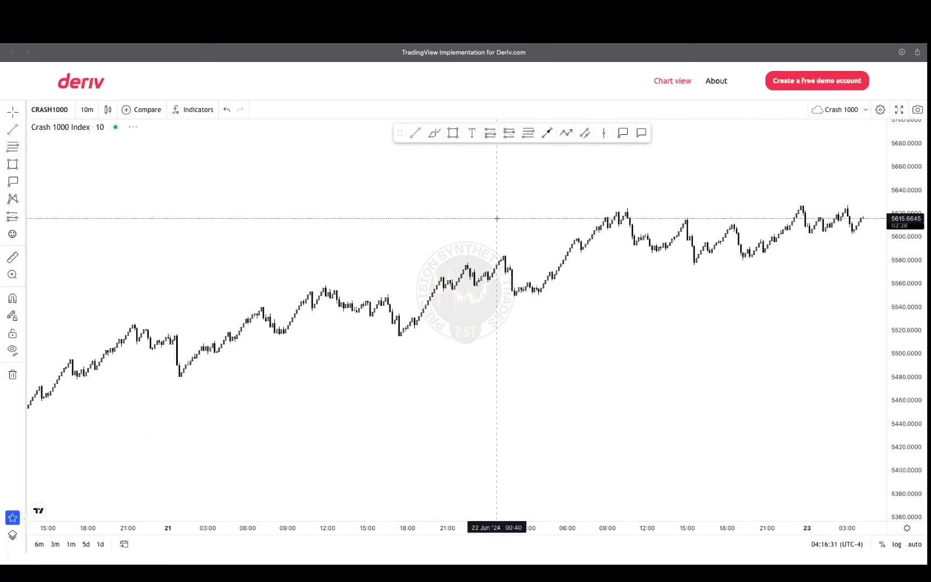
{"action": "left_click_drag", "start_coordinate": [445, 232], "coordinate": [392, 266]}
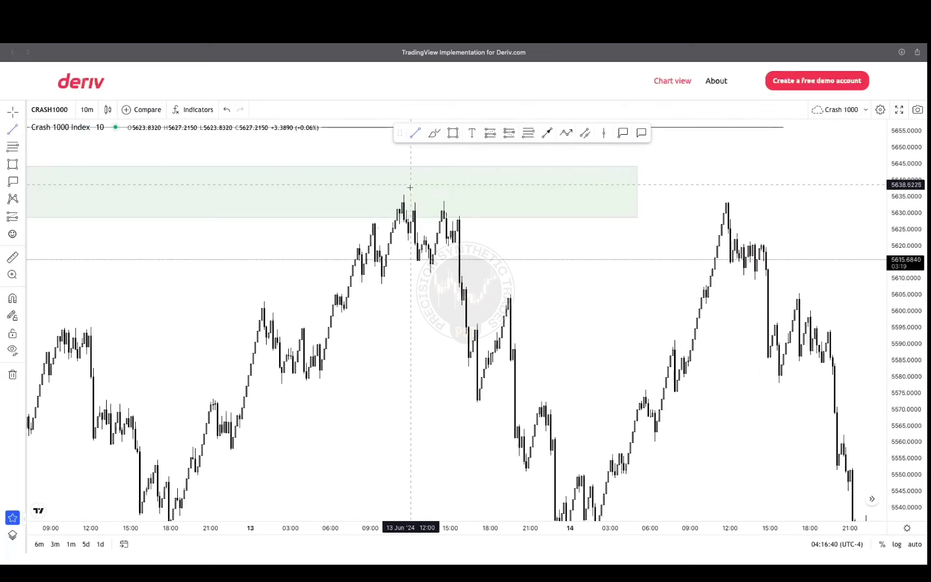
{"action": "left_click", "coordinate": [392, 221]}
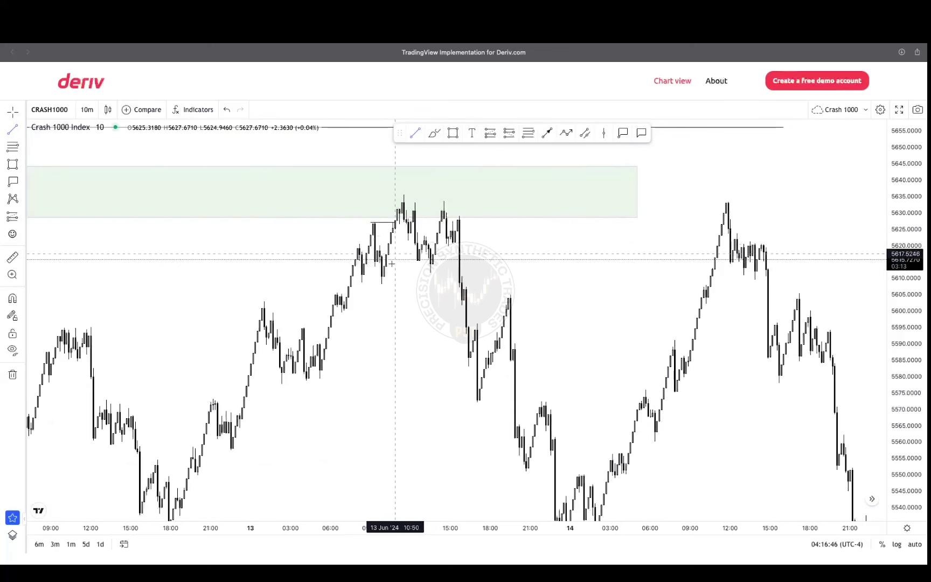
{"action": "left_click", "coordinate": [381, 283]}
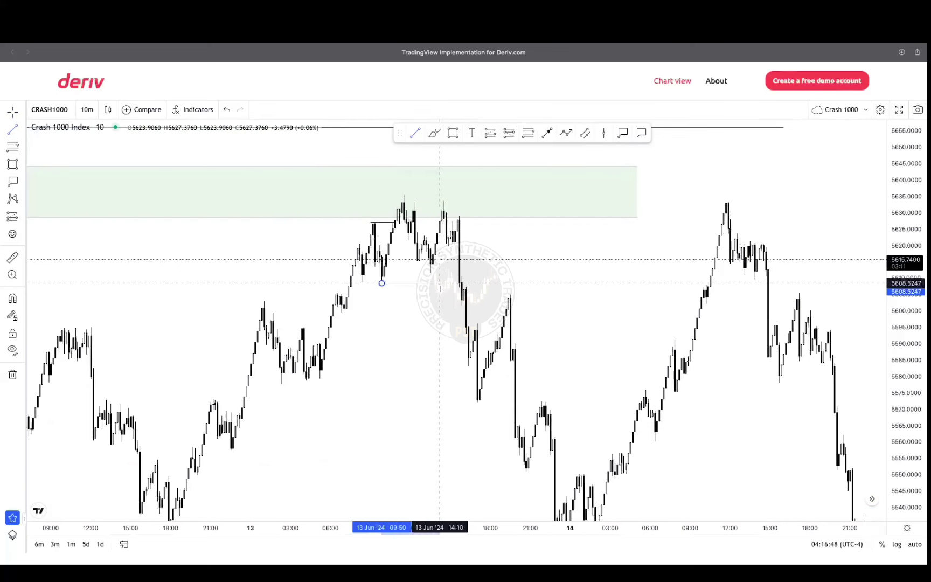
{"action": "left_click", "coordinate": [460, 283]}
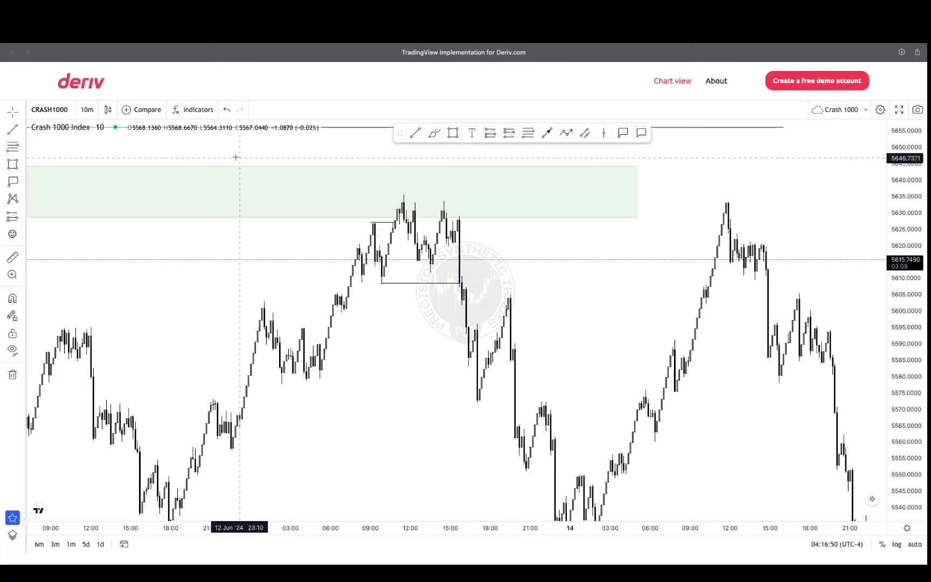
Step: Switch the chart back to the 1-hour timeframe
{"action": "left_click", "coordinate": [90, 117]}
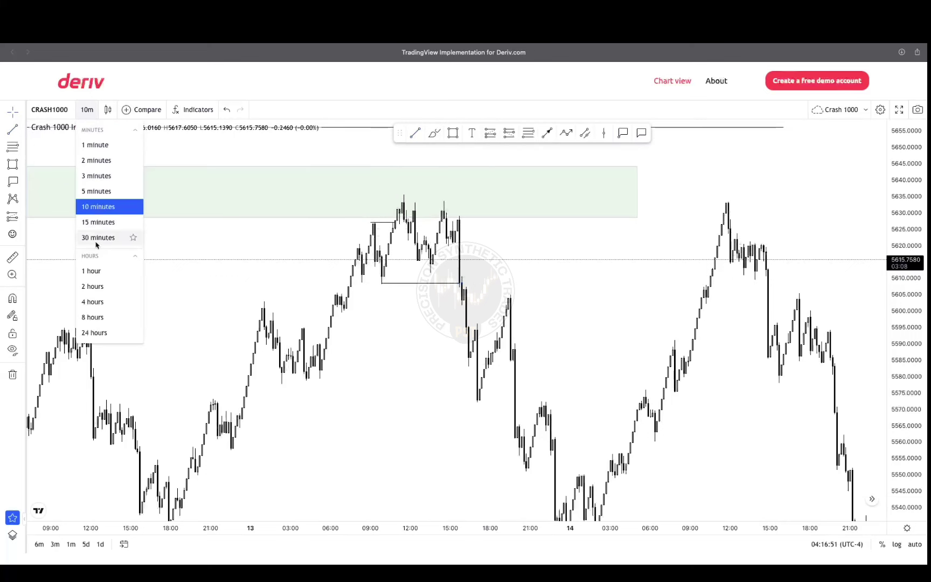
{"action": "left_click", "coordinate": [98, 272]}
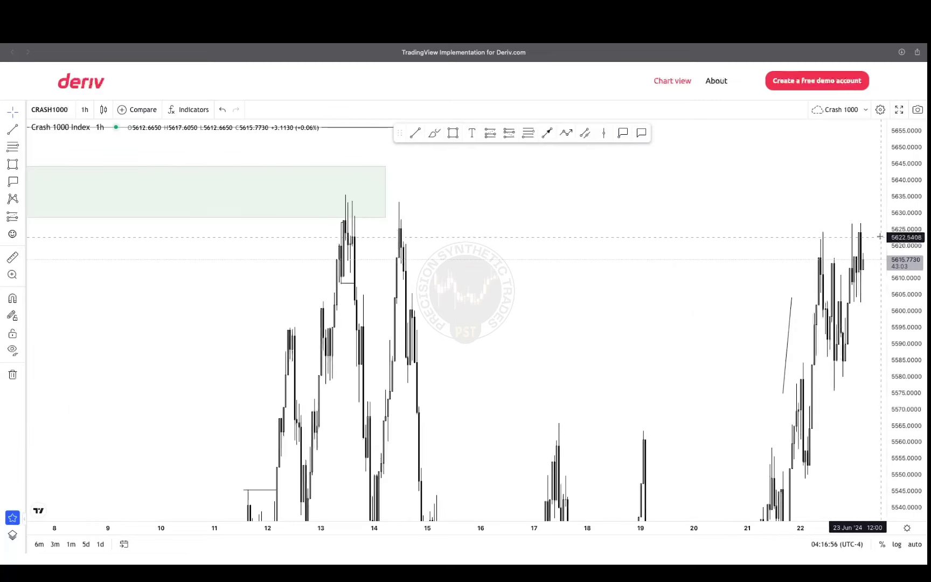
{"action": "scroll", "coordinate": [553, 318], "scroll_direction": "left", "scroll_amount": 10}
{"action": "scroll", "coordinate": [738, 288], "scroll_direction": "up", "scroll_amount": 5}
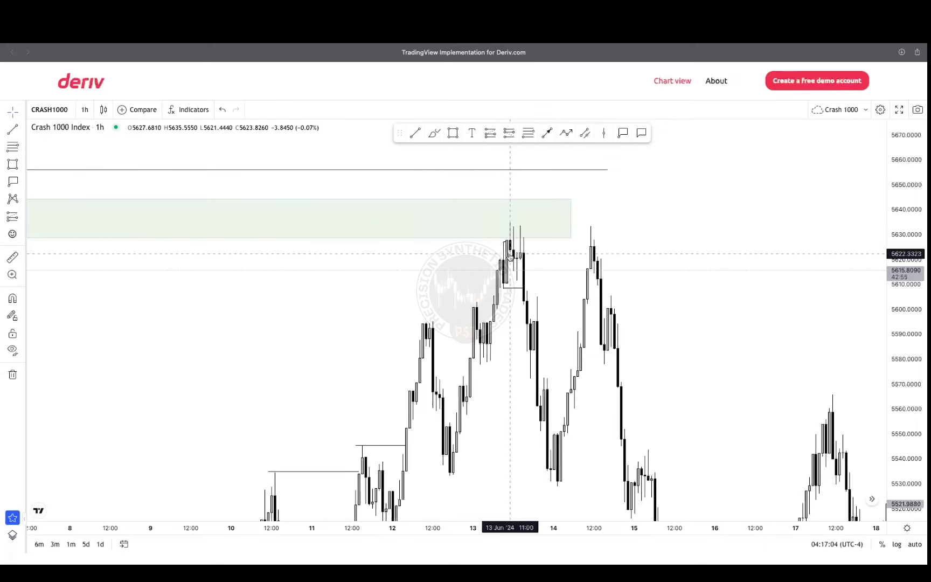
{"action": "left_click_drag", "start_coordinate": [561, 302], "coordinate": [540, 277]}
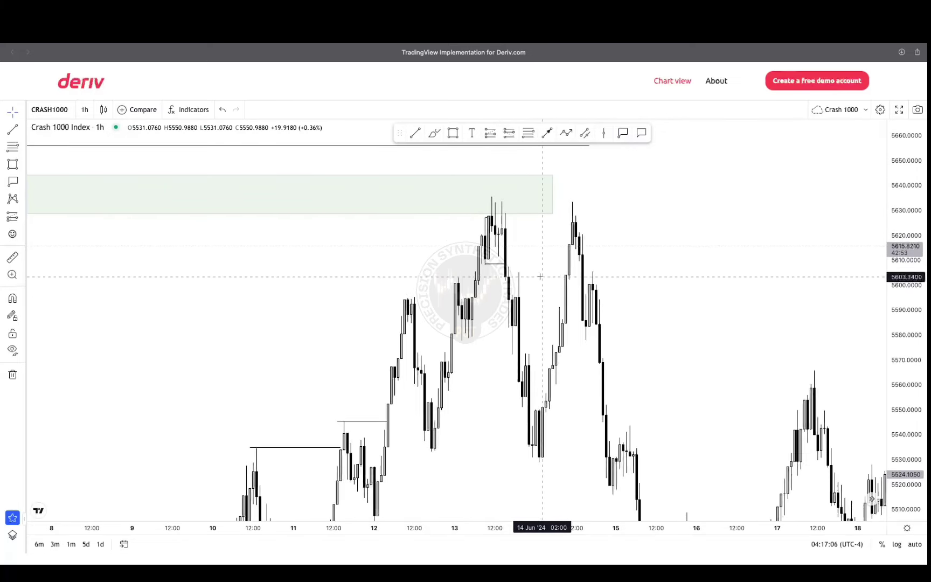
{"action": "left_click_drag", "start_coordinate": [914, 261], "coordinate": [869, 327]}
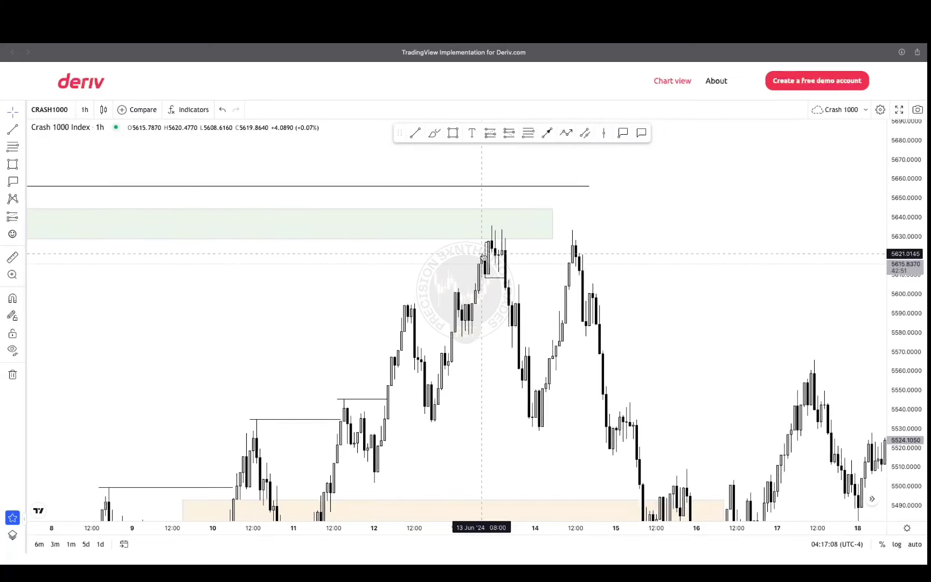
{"action": "left_click_drag", "start_coordinate": [738, 364], "coordinate": [706, 293]}
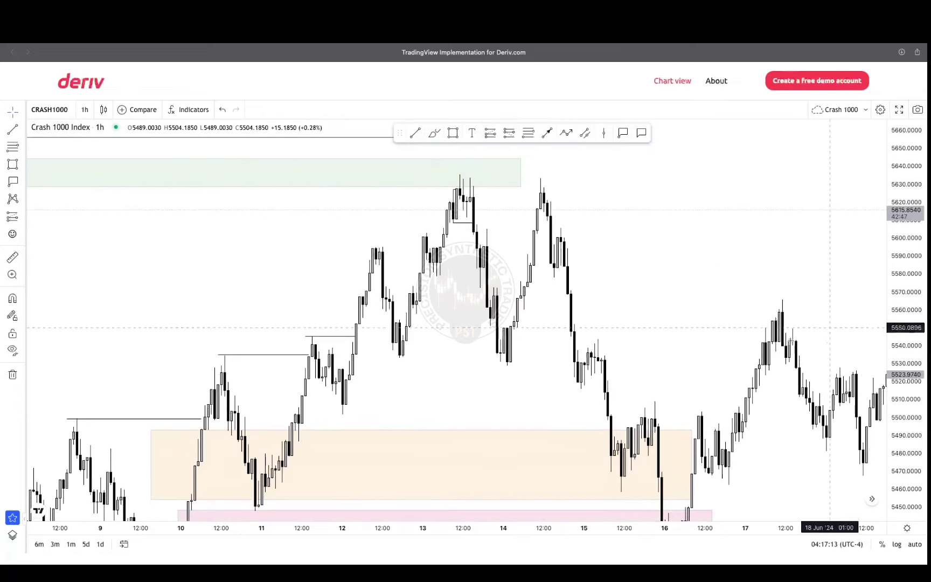
{"action": "scroll", "coordinate": [755, 296], "scroll_direction": "down", "scroll_amount": 2}
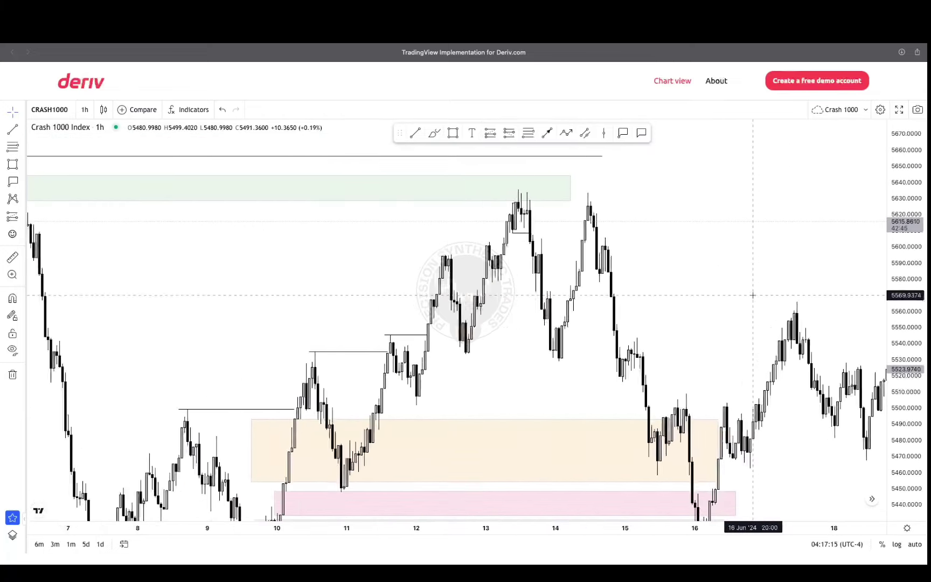
{"action": "left_click_drag", "start_coordinate": [911, 240], "coordinate": [911, 324]}
{"action": "scroll", "coordinate": [769, 326], "scroll_direction": "down", "scroll_amount": 2}
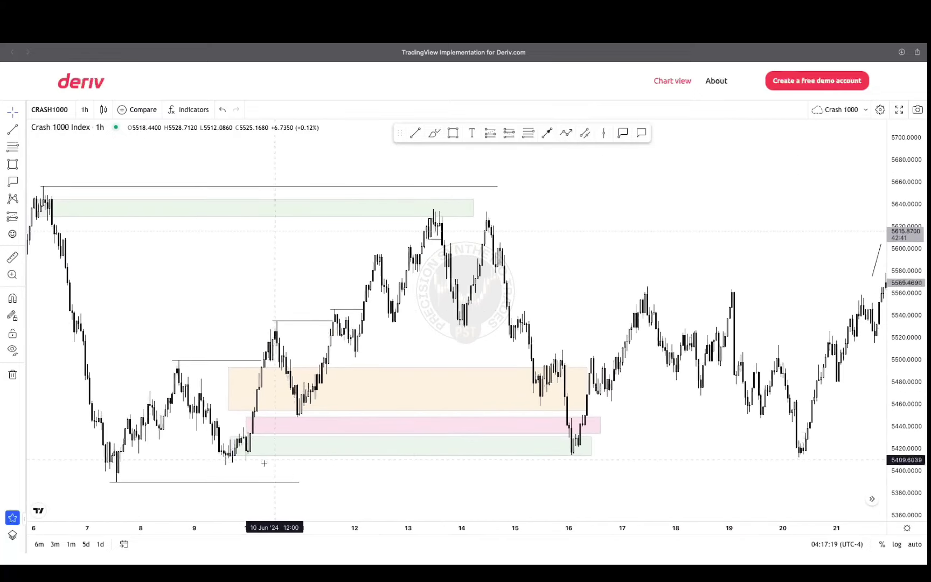
Step: Draw horizontal structure lines at about 5577 on 13 June and about 5533 from 15:00 on 12 June to 00:00 on 14 June
{"action": "left_click", "coordinate": [472, 208]}
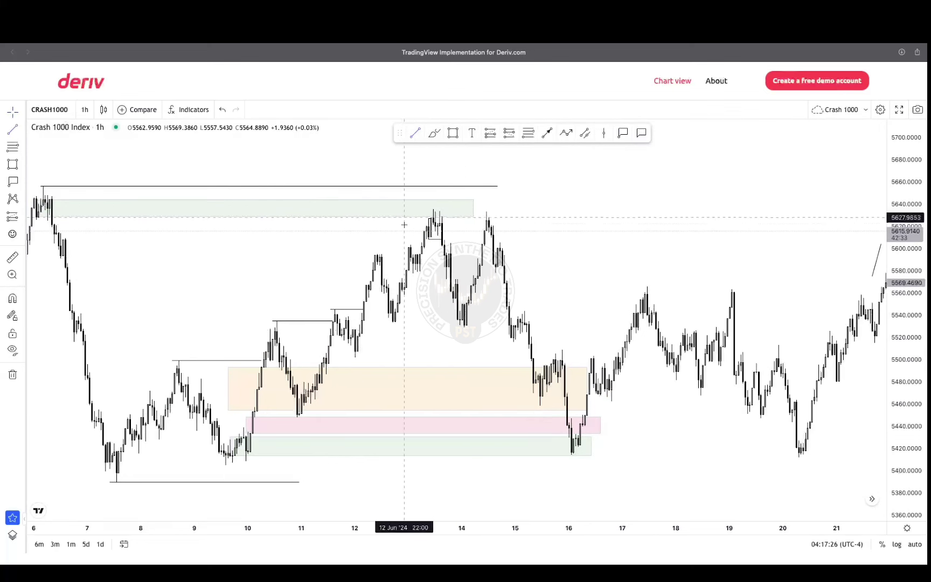
{"action": "left_click", "coordinate": [451, 273]}
{"action": "left_click", "coordinate": [388, 315]}
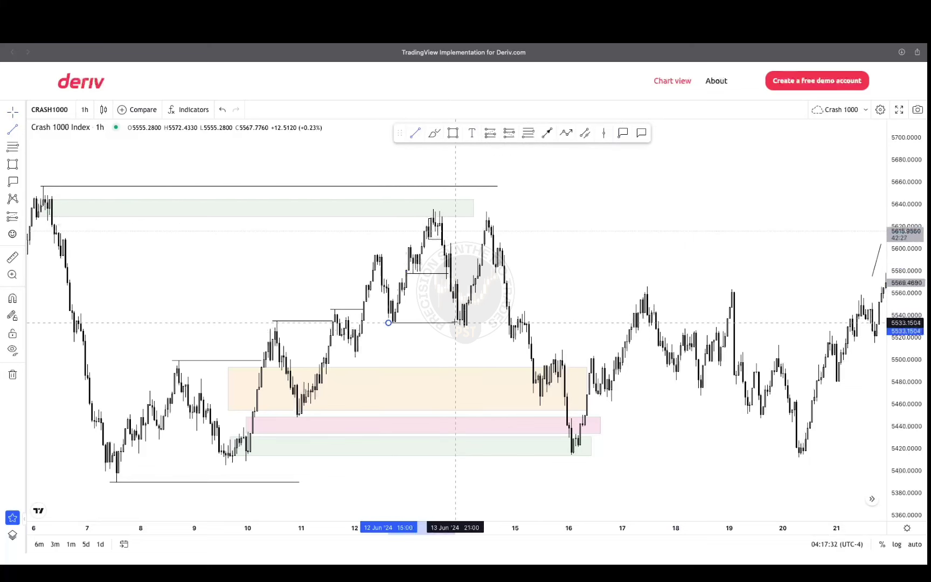
{"action": "left_click", "coordinate": [462, 322]}
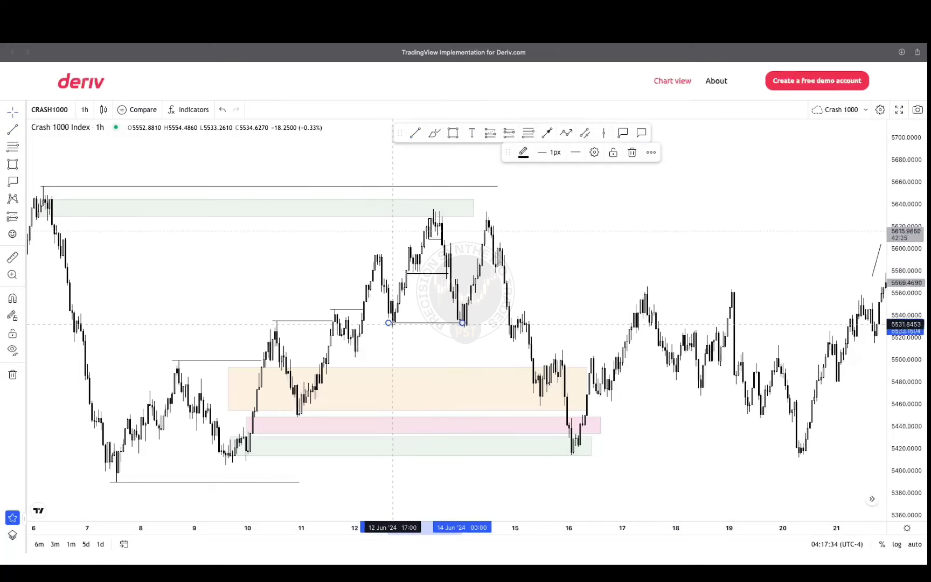
{"action": "left_click", "coordinate": [449, 326]}
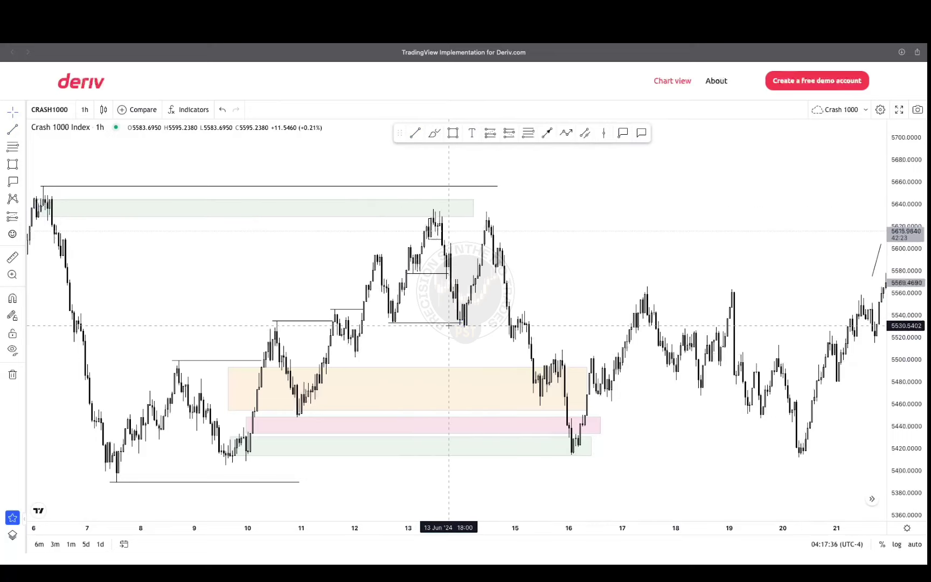
Step: Draw a Fib Retracement from about 5636 at 11:00 on 13 June down to about 5530 at the start of 15 June
{"action": "scroll", "coordinate": [449, 325], "scroll_direction": "up", "scroll_amount": 5}
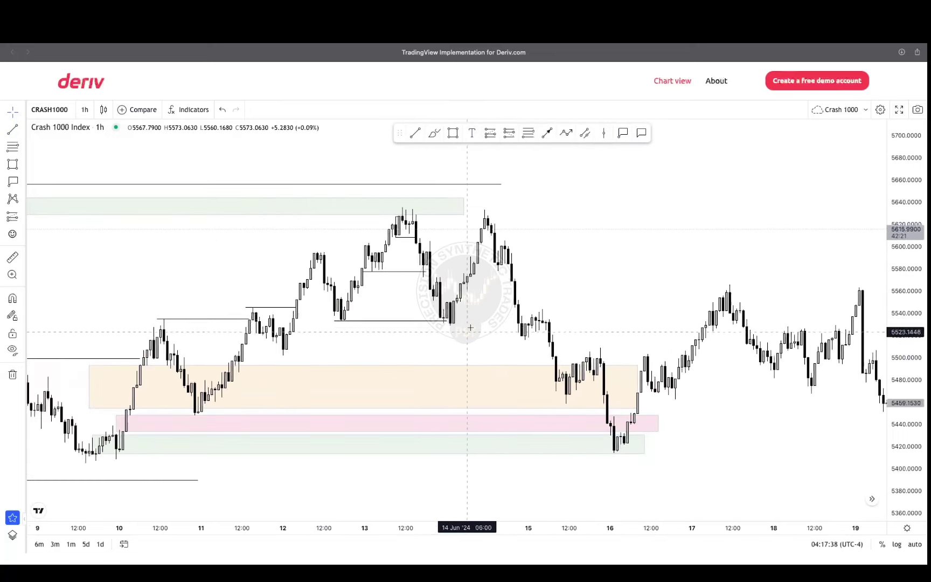
{"action": "left_click_drag", "start_coordinate": [899, 352], "coordinate": [901, 268]}
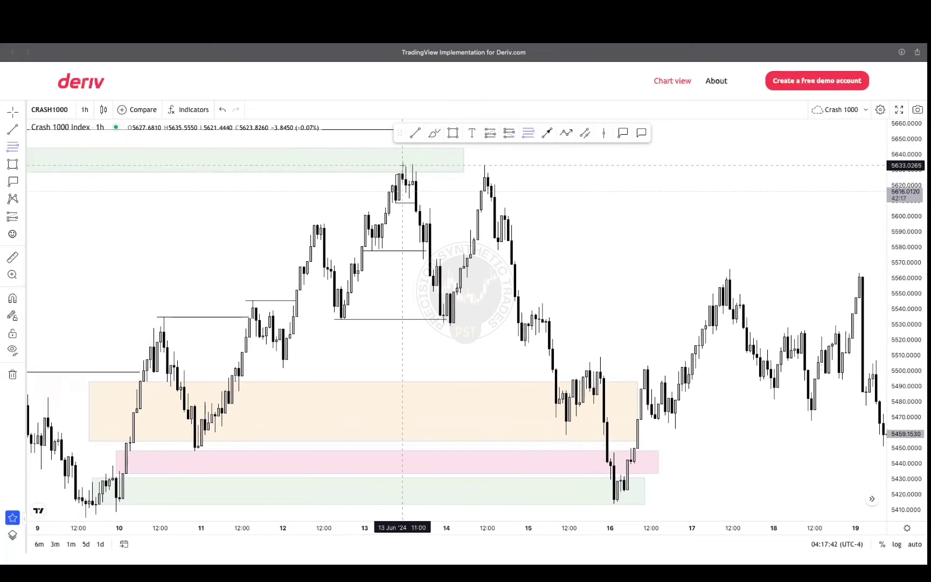
{"action": "left_click", "coordinate": [402, 162]}
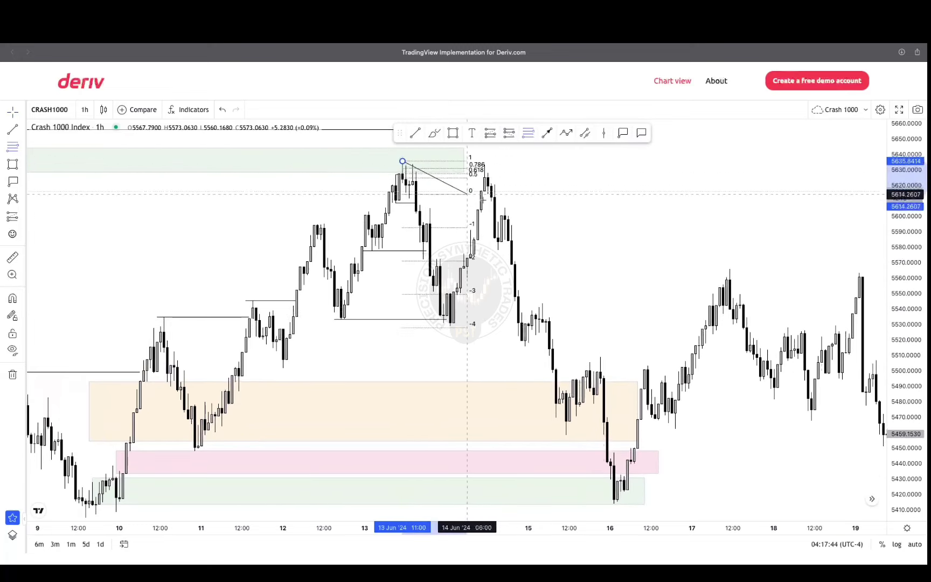
{"action": "left_click", "coordinate": [528, 324]}
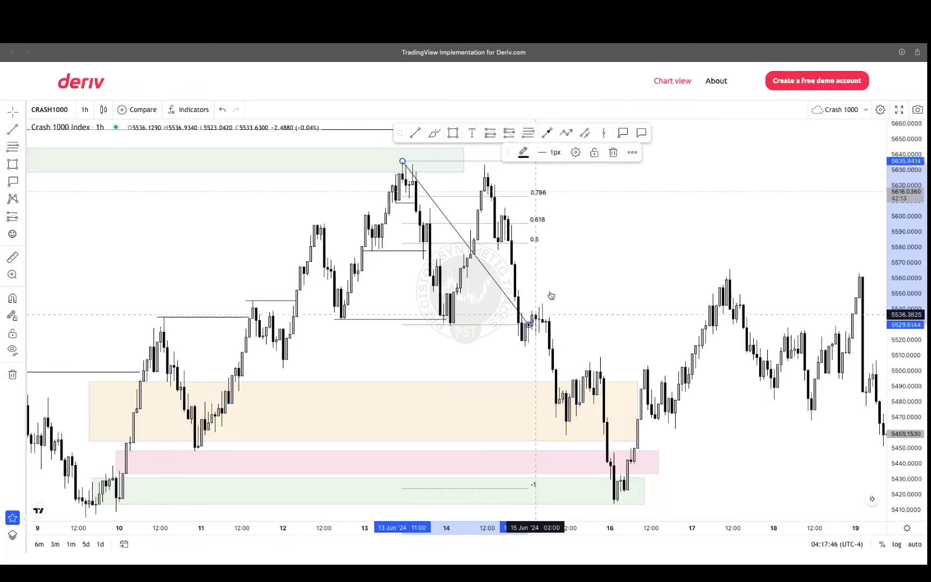
Step: Draw a rectangle between the 0.618 and 0.786 levels, about 5595 to 5613, from 13 to 15 June, and fill it orange
{"action": "left_click", "coordinate": [453, 138]}
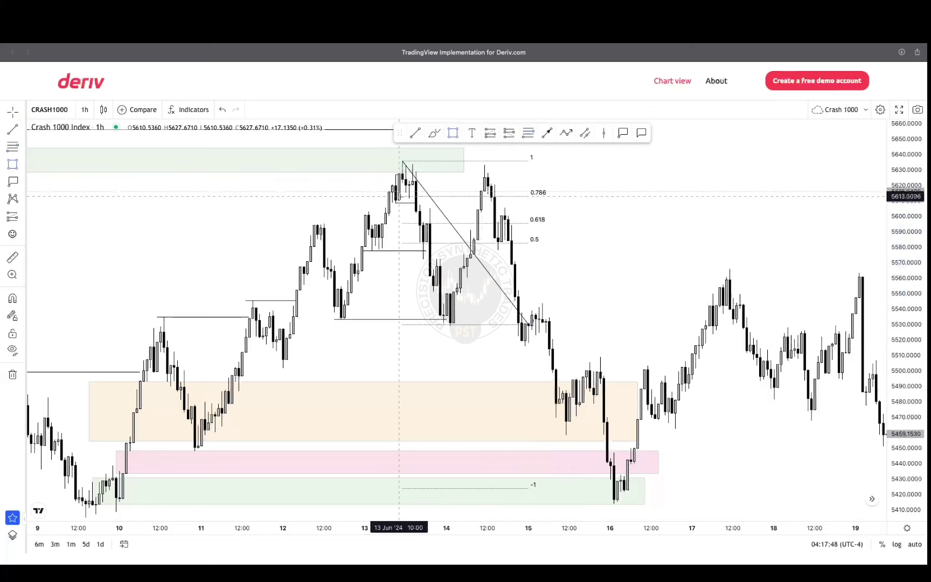
{"action": "mouse_move", "coordinate": [402, 196]}
{"action": "left_mouse_down"}
{"action": "mouse_move", "coordinate": [536, 224]}
{"action": "mouse_move", "coordinate": [431, 194]}
{"action": "mouse_move", "coordinate": [426, 201]}
{"action": "mouse_move", "coordinate": [529, 223]}
{"action": "left_mouse_up"}
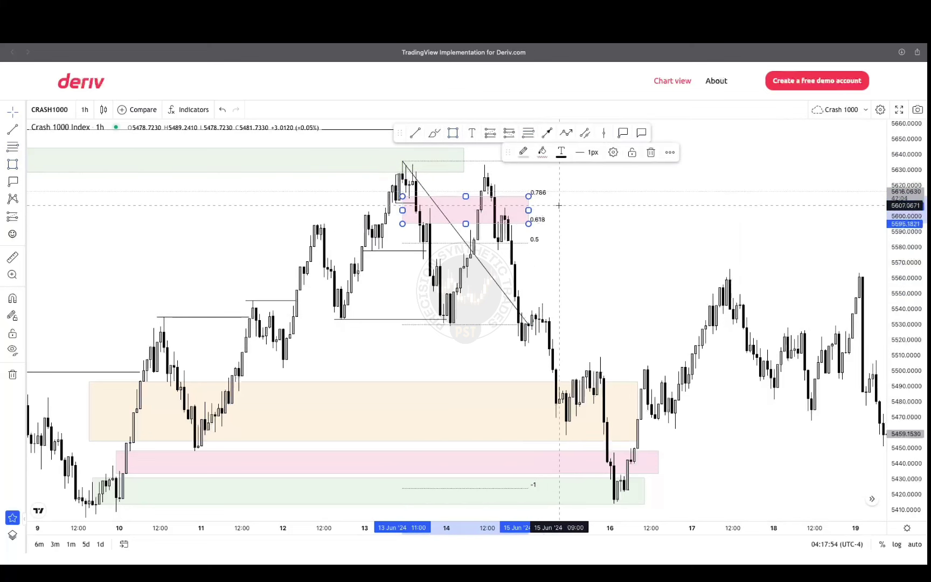
{"action": "left_click", "coordinate": [542, 152]}
{"action": "left_click", "coordinate": [553, 185]}
{"action": "left_click_drag", "start_coordinate": [560, 232], "coordinate": [594, 245]}
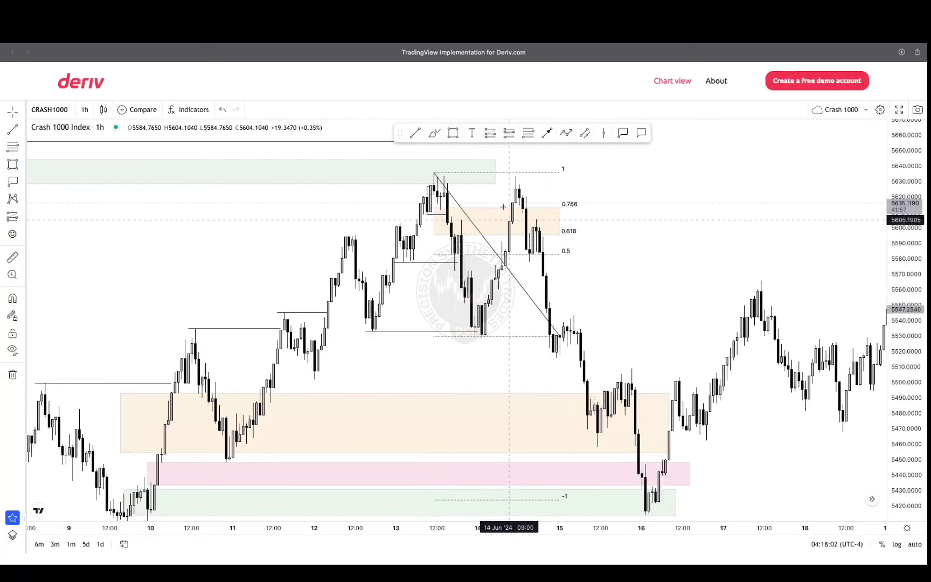
Step: Draw a rectangle from about 5610 to 5627, spanning 09:00 on 13 June to 05:00 on 15 June, and fill it green
{"action": "left_click", "coordinate": [427, 211]}
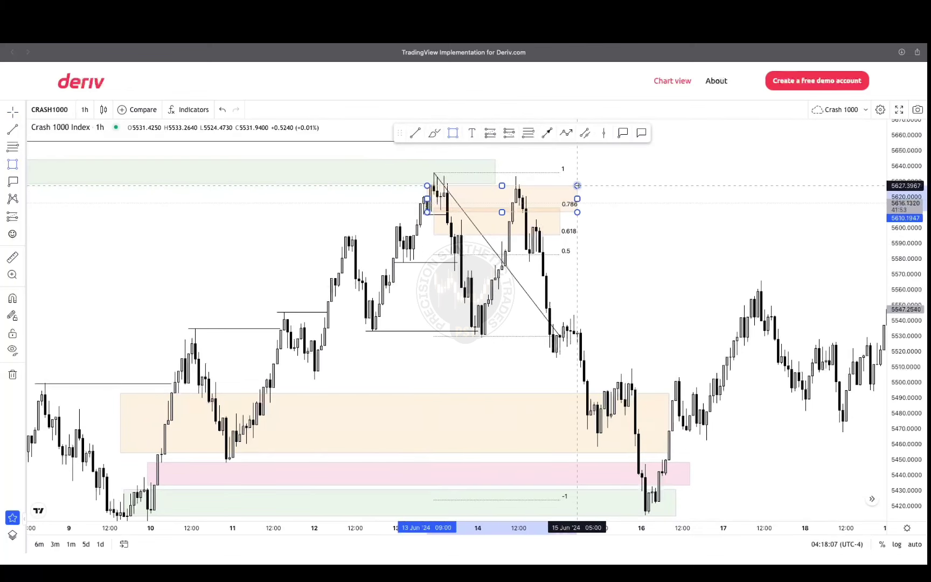
{"action": "left_click", "coordinate": [577, 185]}
{"action": "left_click", "coordinate": [543, 152]}
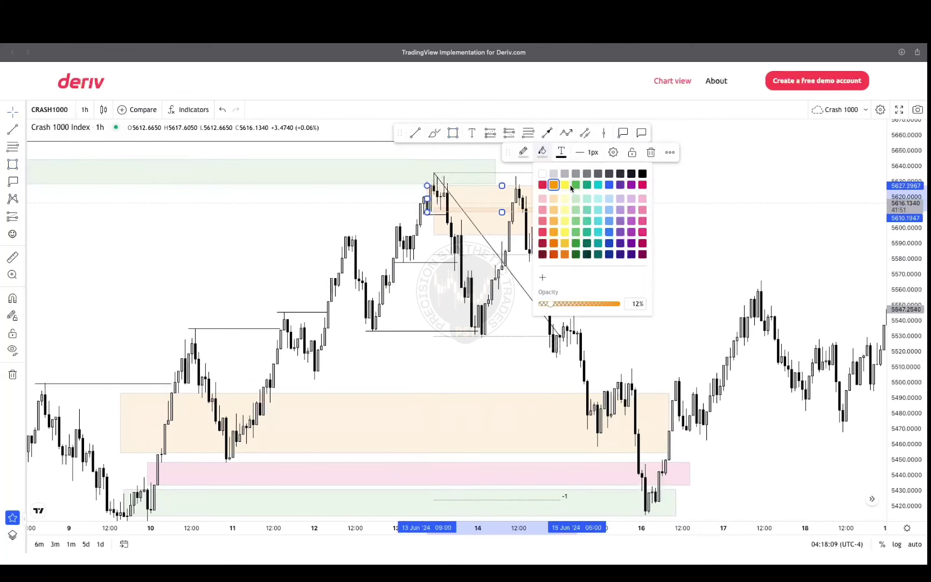
{"action": "left_click", "coordinate": [575, 185]}
{"action": "left_click", "coordinate": [619, 199]}
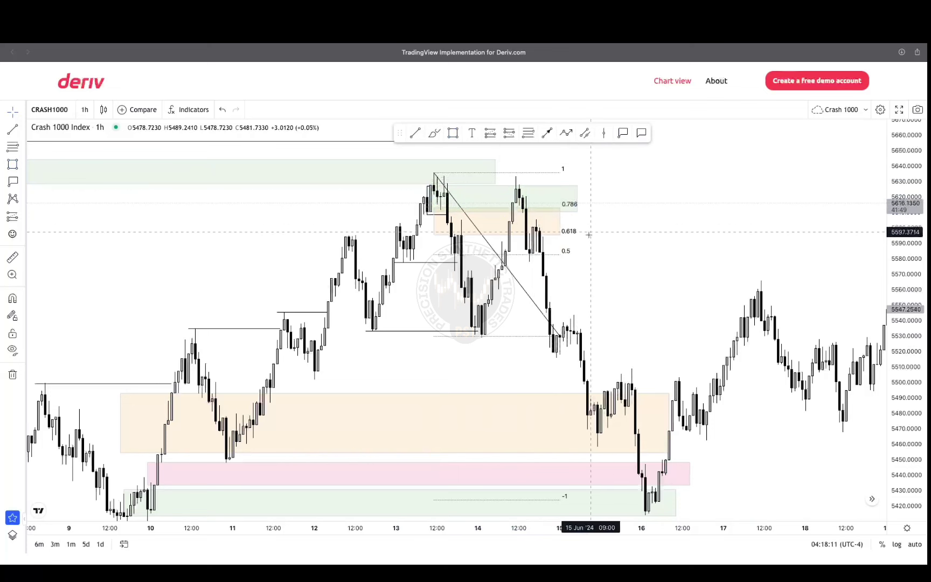
Step: Delete the Fib Retracement from the 13 June high and switch the chart to the 10-minute timeframe
{"action": "left_click", "coordinate": [502, 265]}
{"action": "key", "text": "Delete"}
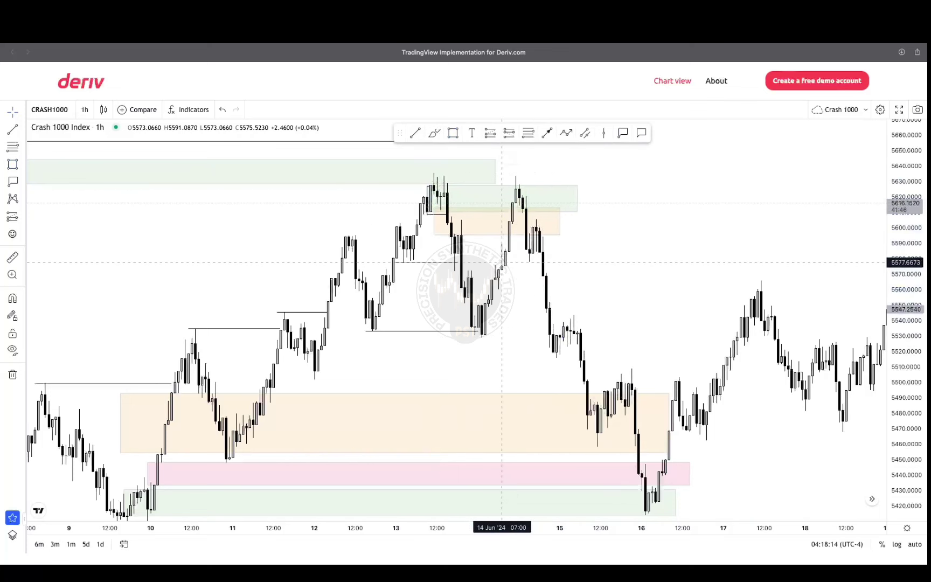
{"action": "left_click", "coordinate": [84, 111]}
{"action": "left_click", "coordinate": [129, 209]}
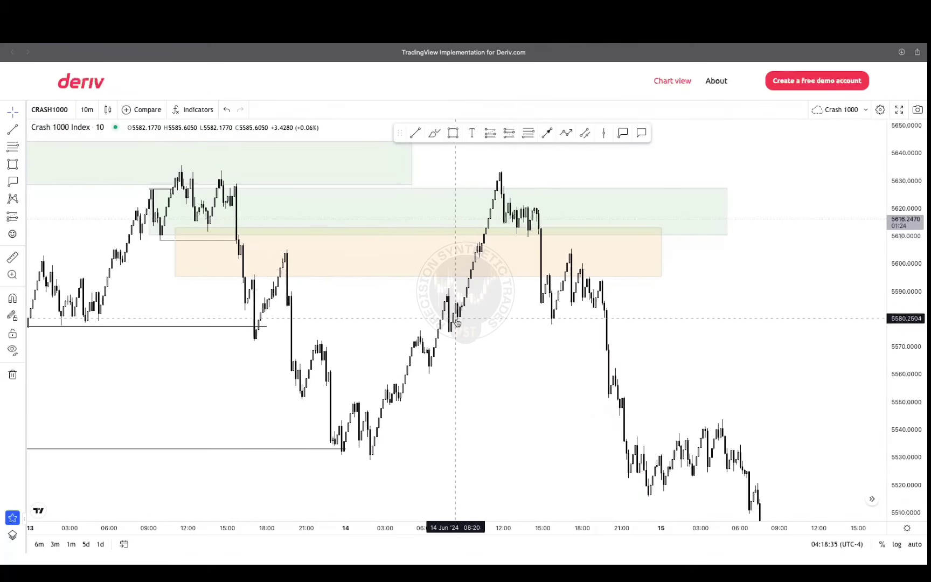
Step: Draw a line at about 5605 from 19:20 on 13 June to 09:50 on 14 June, and extend the uppermost green zone to 05:10 on 15 June
{"action": "left_click", "coordinate": [284, 251]}
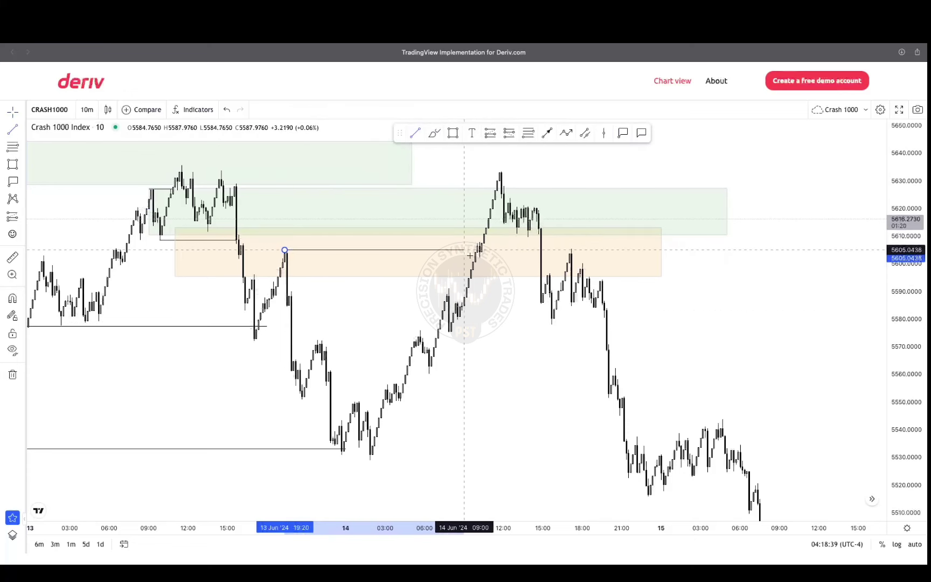
{"action": "left_click", "coordinate": [475, 250]}
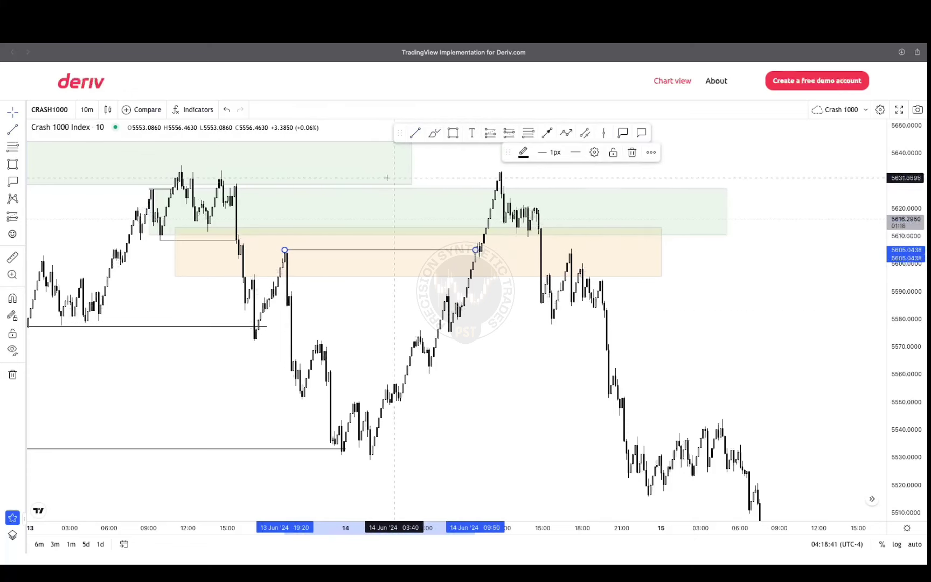
{"action": "left_click_drag", "start_coordinate": [411, 163], "coordinate": [730, 172]}
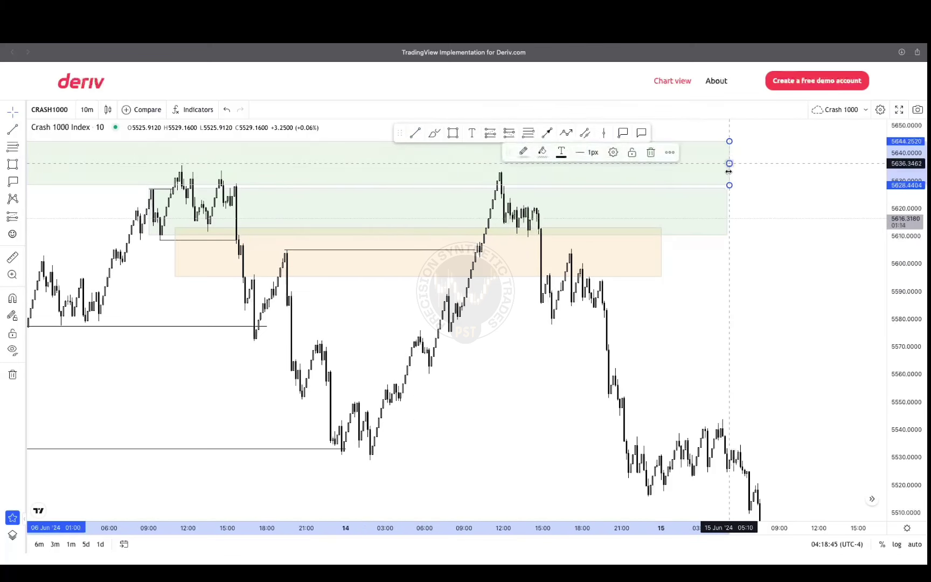
{"action": "left_click", "coordinate": [762, 214]}
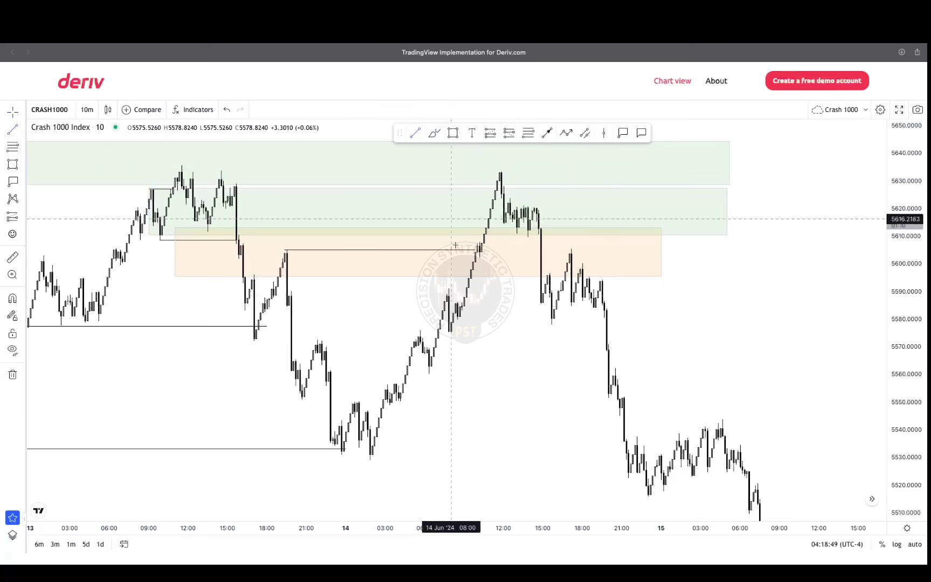
Step: Draw a horizontal structure line at about 5575 from 07:40 on 14 June and extend it to about 19:50 that day
{"action": "left_click", "coordinate": [500, 331]}
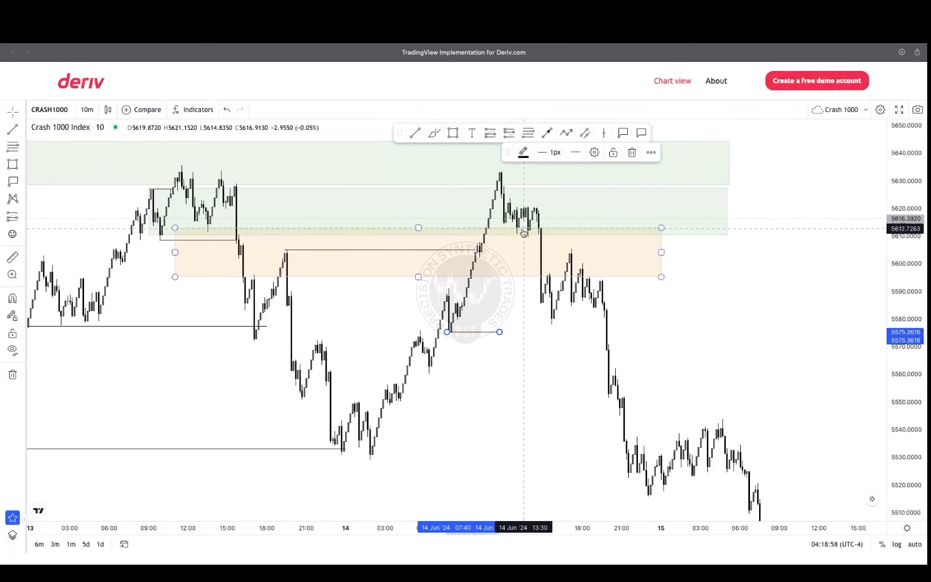
{"action": "left_click_drag", "start_coordinate": [500, 333], "coordinate": [607, 333]}
{"action": "left_click_drag", "start_coordinate": [667, 310], "coordinate": [614, 332]}
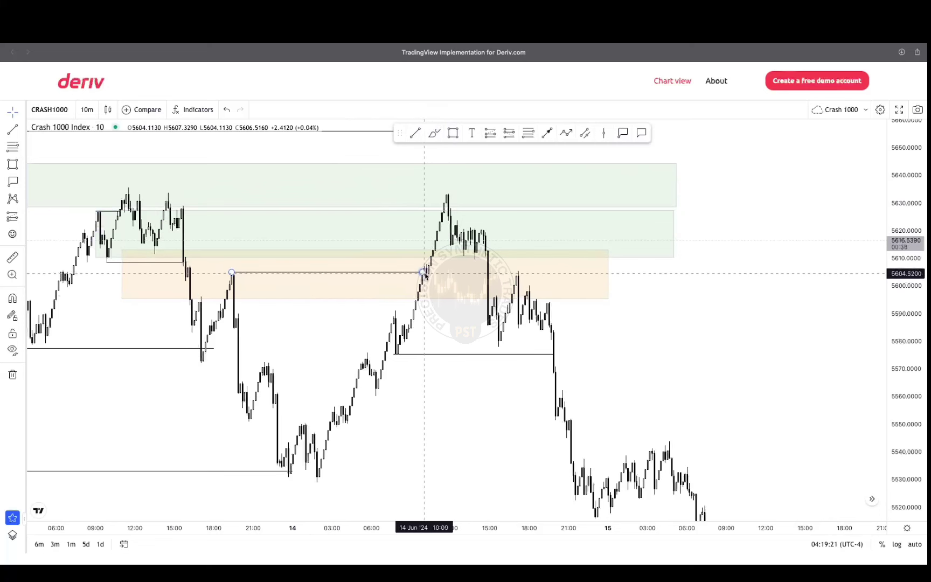
Step: Draw a horizontal trend line at about 5602 from the 14 June minor swing low to the candle that breaks below it
{"action": "left_click", "coordinate": [415, 132]}
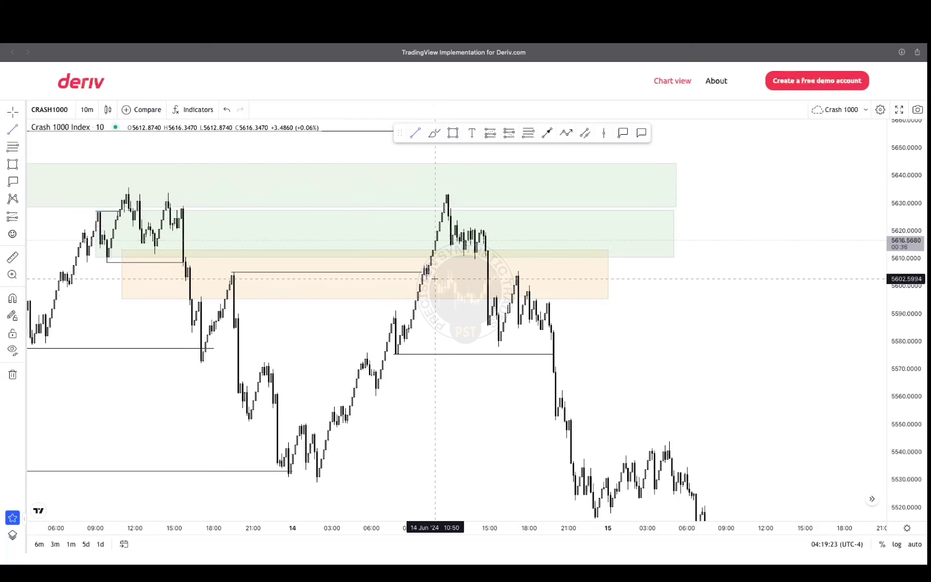
{"action": "left_click", "coordinate": [486, 279]}
{"action": "left_click", "coordinate": [656, 311]}
{"action": "left_click_drag", "start_coordinate": [658, 311], "coordinate": [659, 316]}
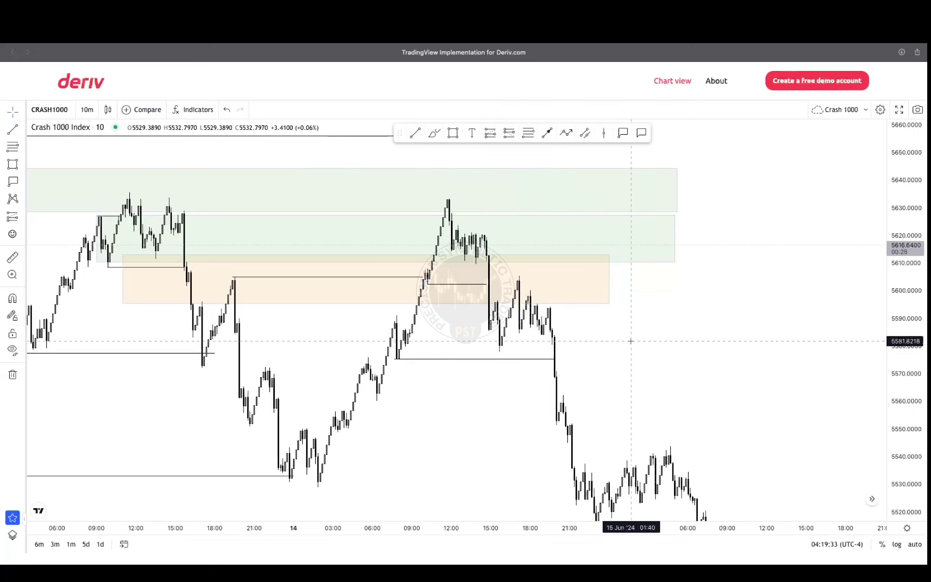
Step: Measure the drop from the 14 June high near 5633 to the low near 5578 with a Fibonacci retracement, and delete the retracement
{"action": "scroll", "coordinate": [631, 337], "scroll_direction": "down", "scroll_amount": 3}
{"action": "scroll", "coordinate": [645, 337], "scroll_direction": "down", "scroll_amount": 1}
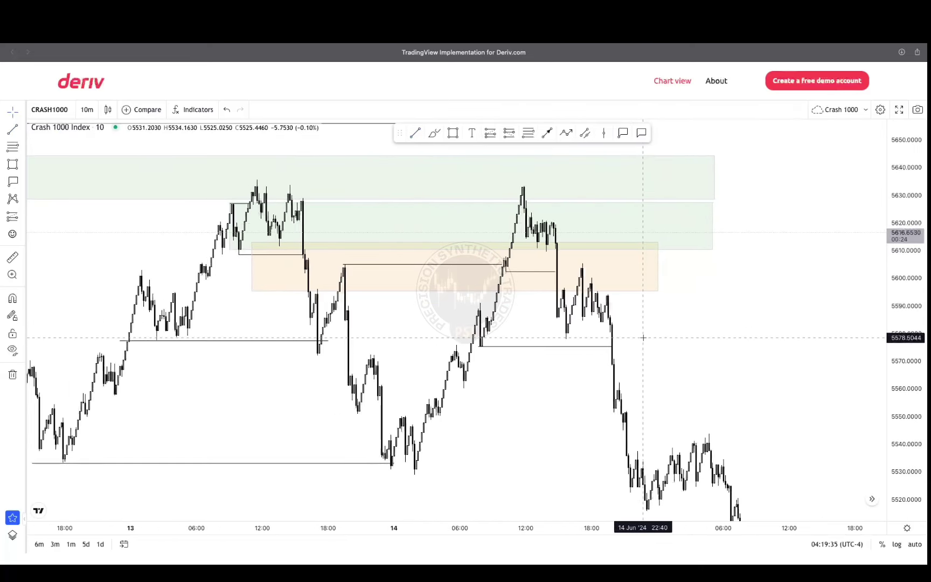
{"action": "mouse_move", "coordinate": [676, 349]}
{"action": "left_mouse_down"}
{"action": "mouse_move", "coordinate": [538, 303]}
{"action": "mouse_move", "coordinate": [551, 332]}
{"action": "mouse_move", "coordinate": [596, 360]}
{"action": "left_mouse_up"}
{"action": "left_click", "coordinate": [530, 137]}
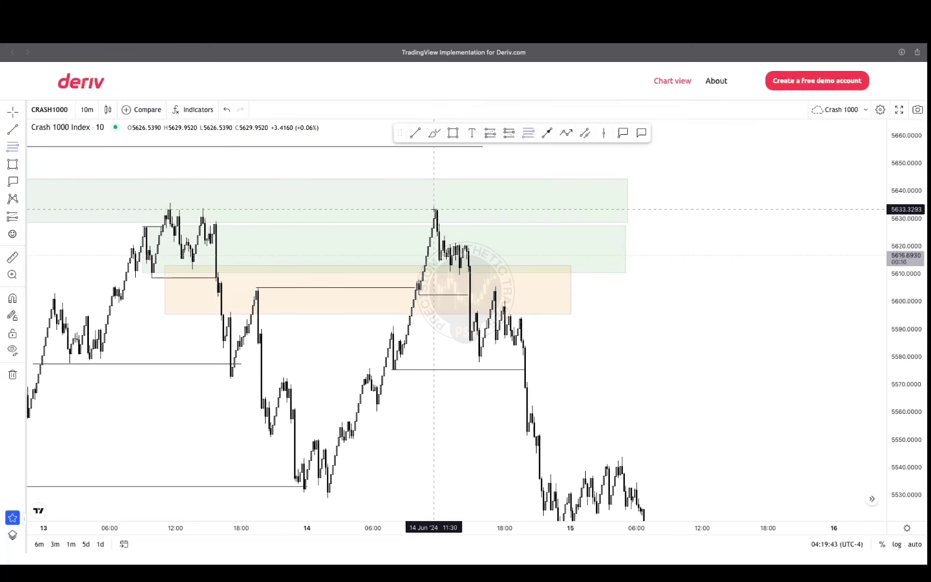
{"action": "left_click", "coordinate": [436, 209]}
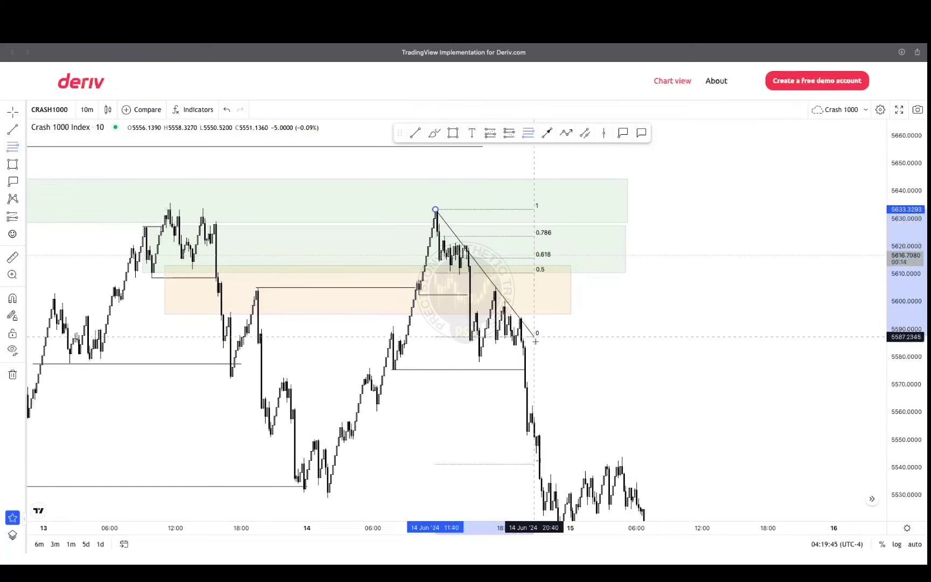
{"action": "left_click", "coordinate": [558, 361]}
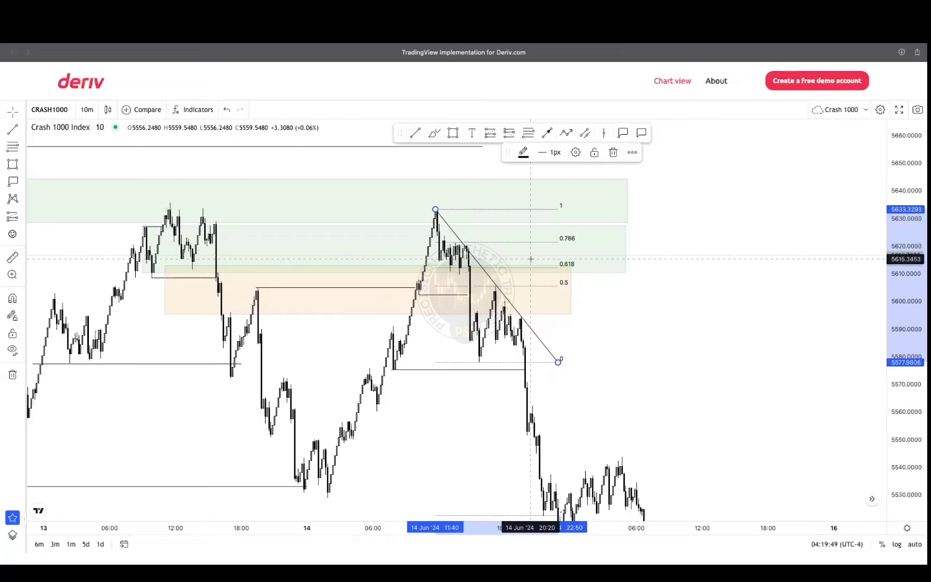
{"action": "key", "text": "Delete"}
Step: Switch the Crash 1000 chart to the 1-hour timeframe and frame the price action around the 14 June high
{"action": "left_click_drag", "start_coordinate": [607, 345], "coordinate": [540, 267]}
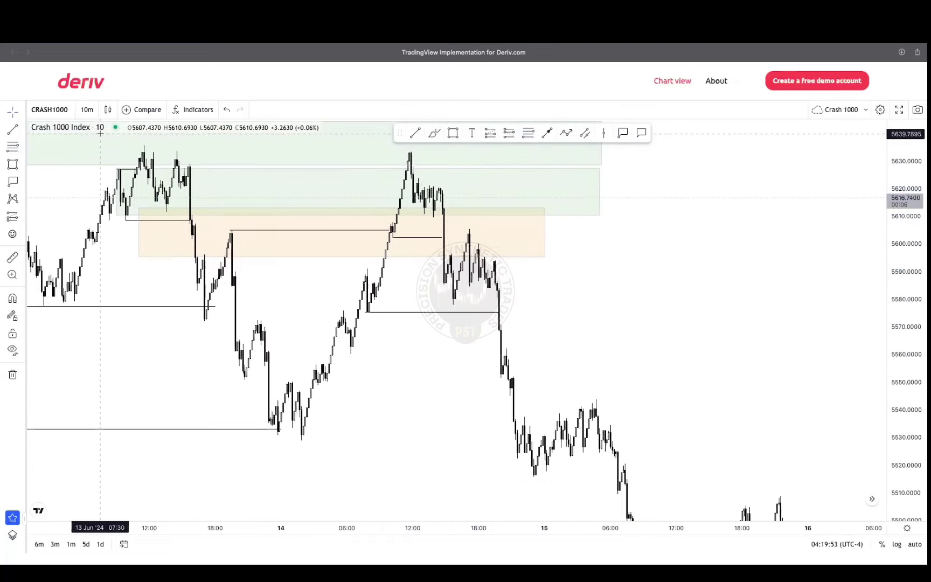
{"action": "left_click", "coordinate": [87, 109]}
{"action": "left_click", "coordinate": [116, 268]}
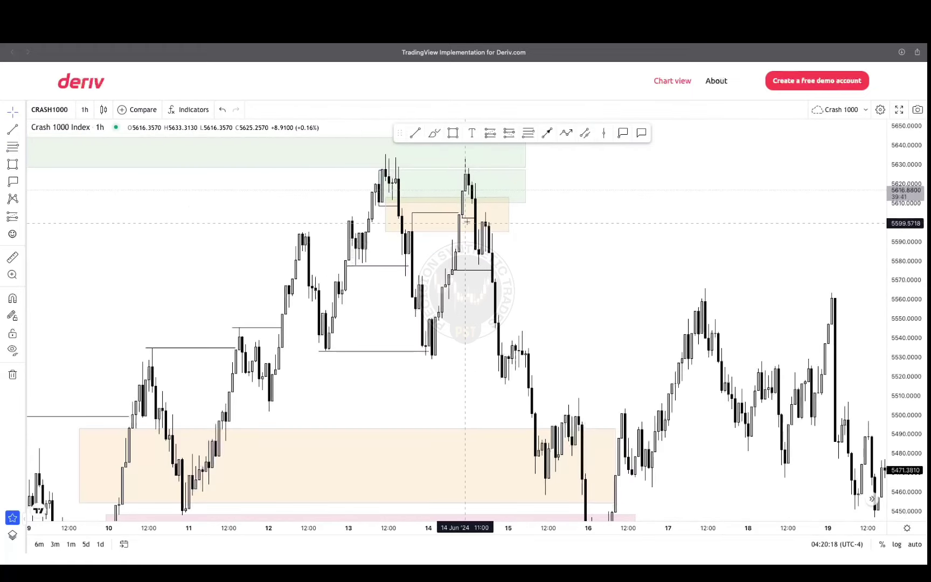
{"action": "left_click_drag", "start_coordinate": [551, 264], "coordinate": [538, 276]}
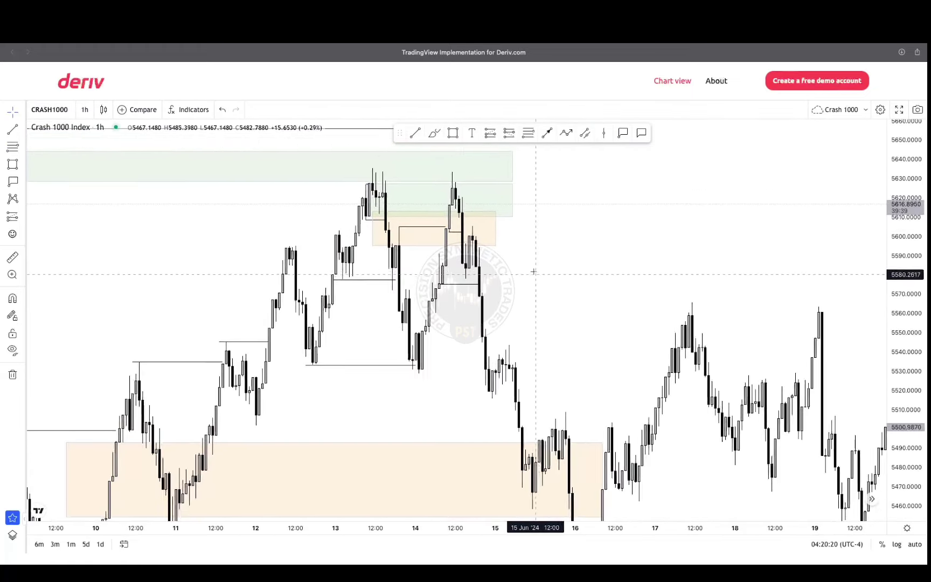
{"action": "left_click_drag", "start_coordinate": [920, 180], "coordinate": [920, 203]}
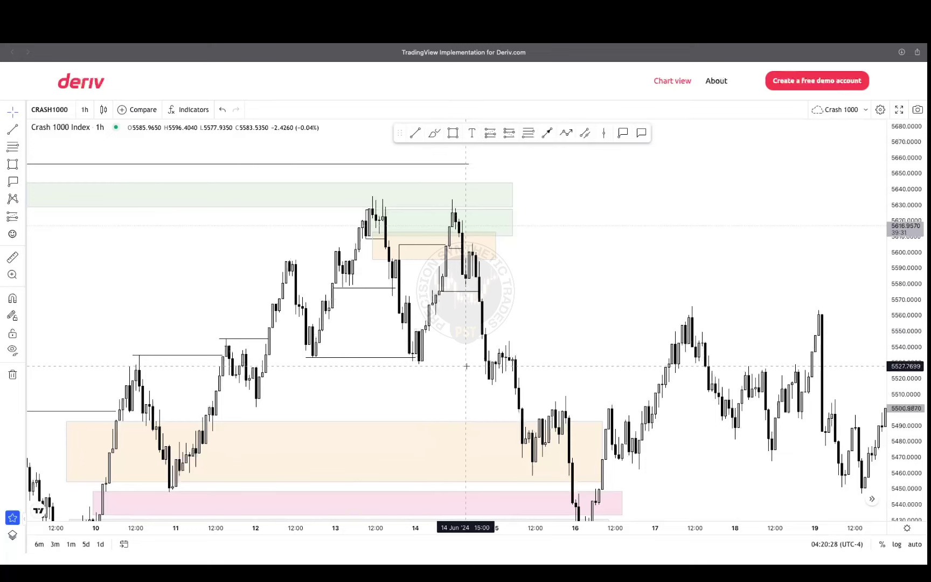
{"action": "left_click_drag", "start_coordinate": [579, 266], "coordinate": [532, 240]}
{"action": "left_click", "coordinate": [465, 252]}
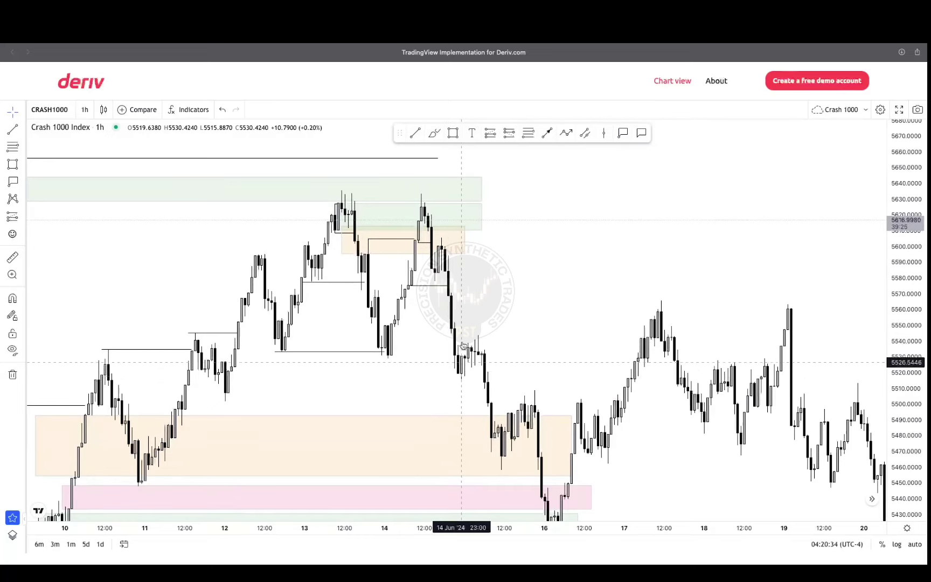
Step: Draw horizontal trend lines at about 5529 under the early 14 June low and about 5516 under the late 14 June low, ending at their breaks
{"action": "left_click_drag", "start_coordinate": [480, 362], "coordinate": [456, 294]}
{"action": "key", "text": "alt+t"}
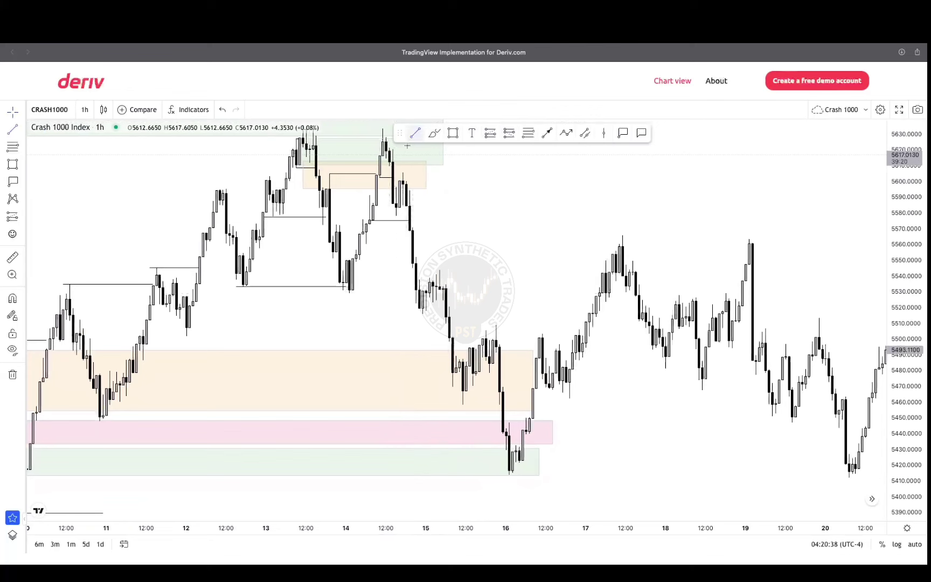
{"action": "left_click", "coordinate": [346, 293]}
{"action": "left_click", "coordinate": [412, 293]}
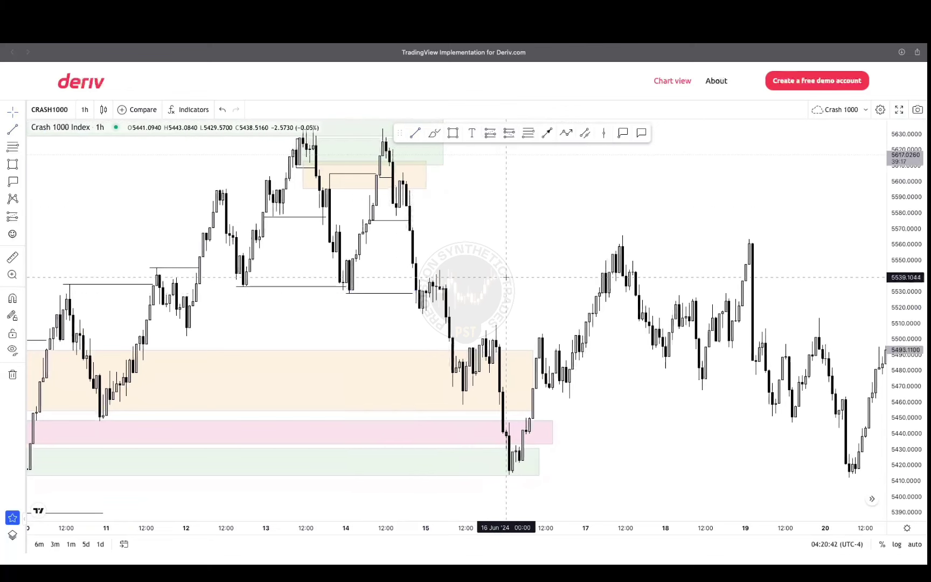
{"action": "left_click_drag", "start_coordinate": [505, 277], "coordinate": [467, 215]}
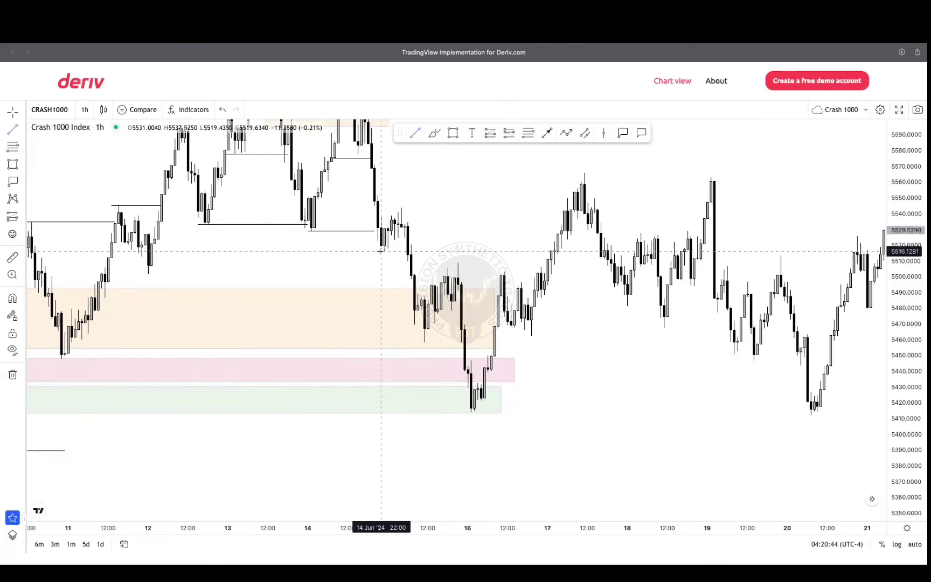
{"action": "left_click", "coordinate": [401, 250]}
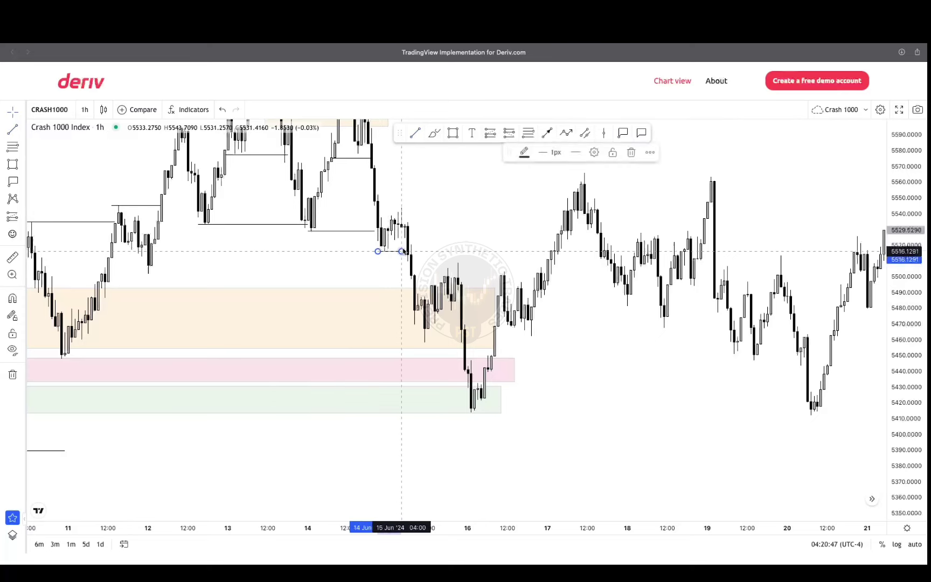
Step: Measure the drop from the 15 June high near 5544 to the low near 5458 with a Fibonacci retracement, and remove the retracement
{"action": "scroll", "coordinate": [476, 221], "scroll_direction": "right", "scroll_amount": 2}
{"action": "left_click", "coordinate": [529, 132]}
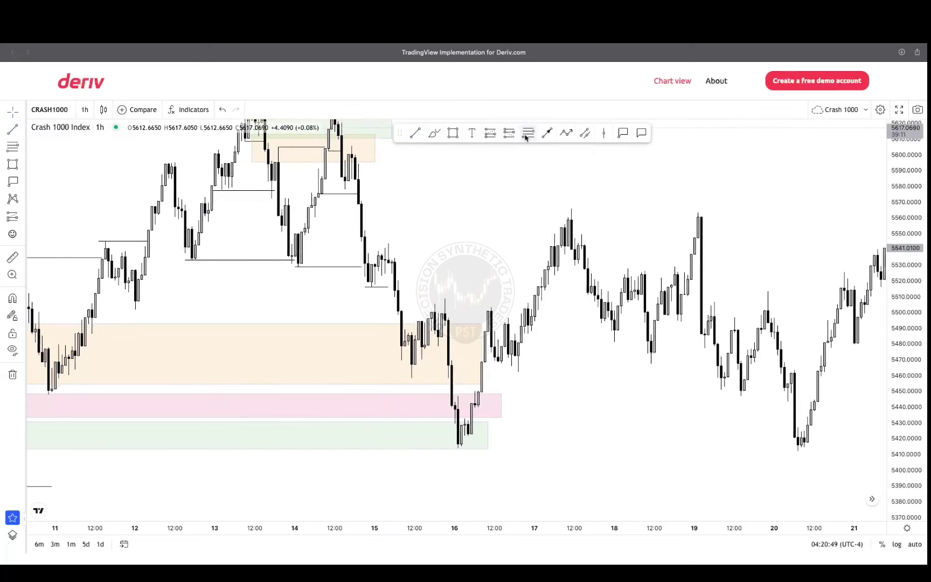
{"action": "left_click", "coordinate": [382, 244]}
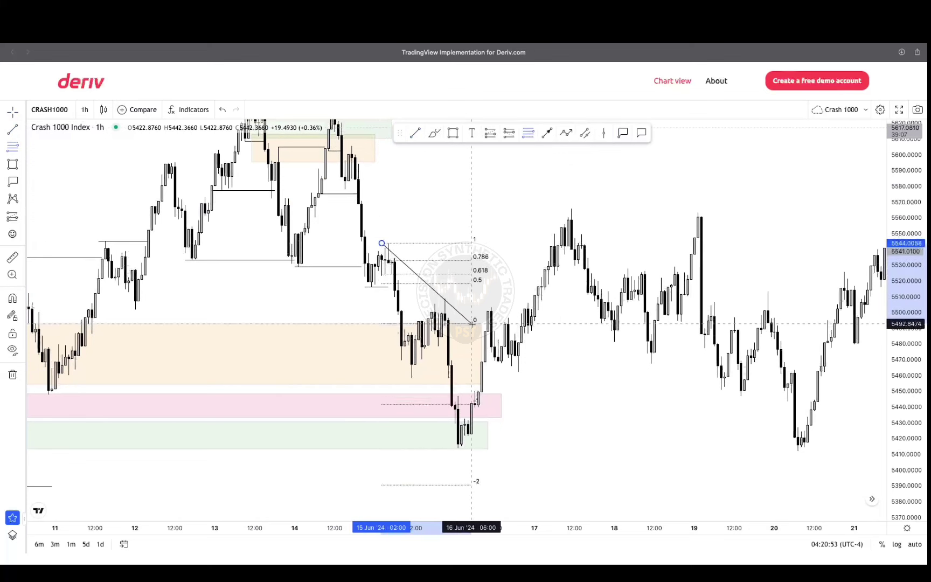
{"action": "left_click", "coordinate": [475, 379]}
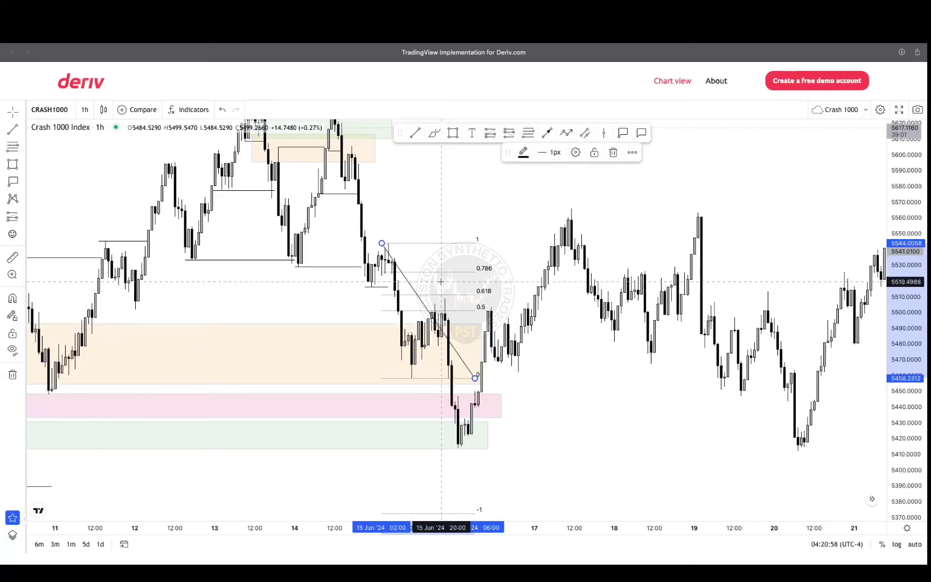
{"action": "left_click_drag", "start_coordinate": [453, 291], "coordinate": [565, 292]}
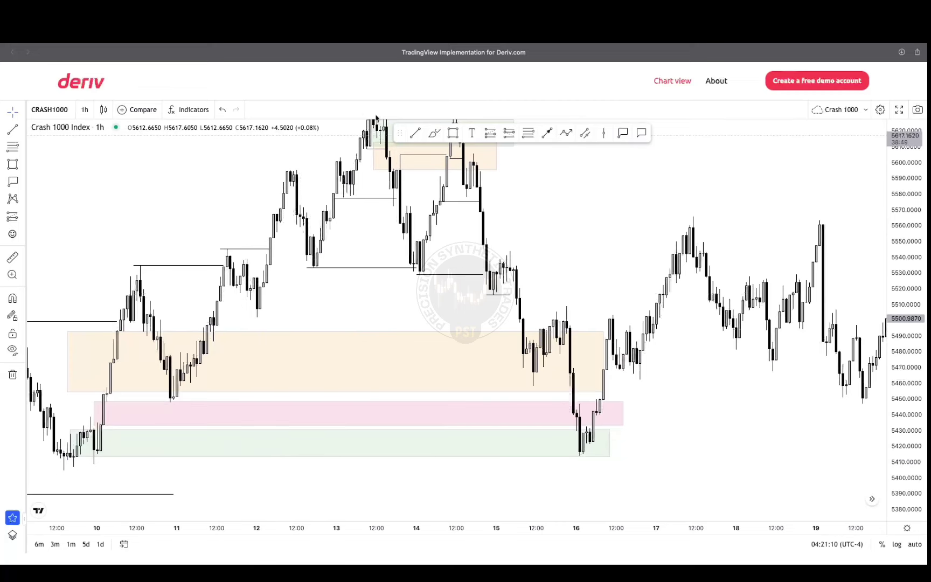
Step: Draw a horizontal trend line at about 5458 from the 15 June swing low inside the orange zone to the candle that breaks it
{"action": "left_click_drag", "start_coordinate": [603, 208], "coordinate": [484, 208]}
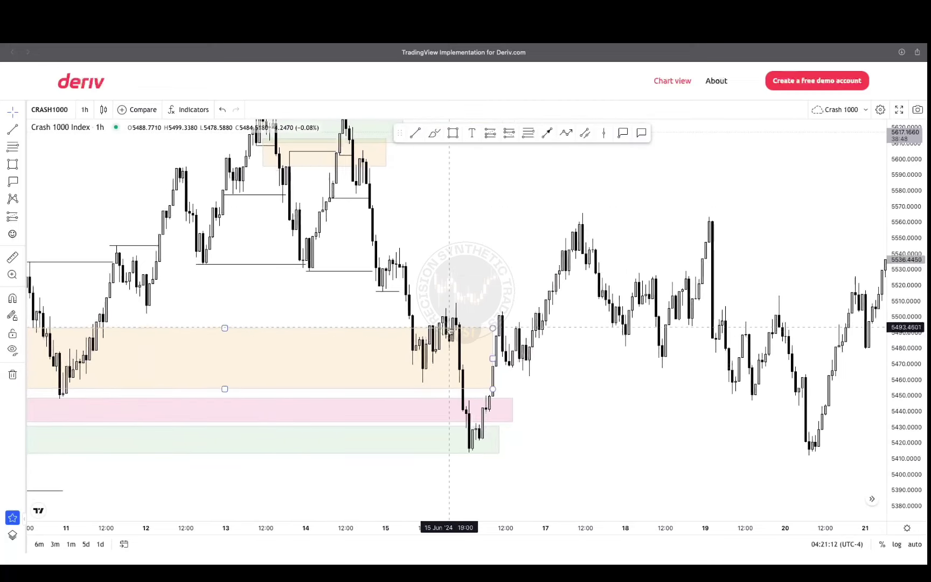
{"action": "left_click", "coordinate": [415, 133]}
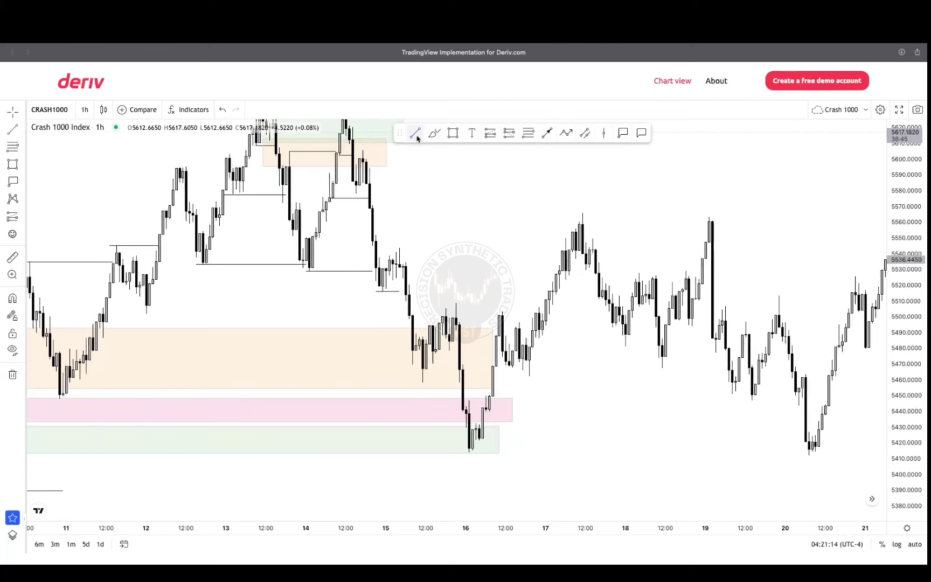
{"action": "left_click", "coordinate": [418, 382]}
{"action": "left_click", "coordinate": [458, 382]}
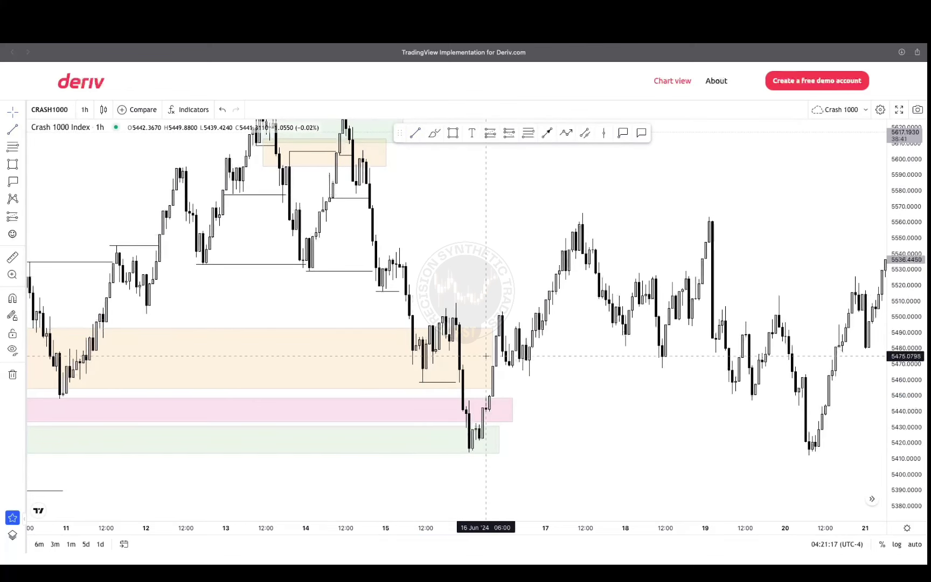
{"action": "left_click", "coordinate": [465, 393]}
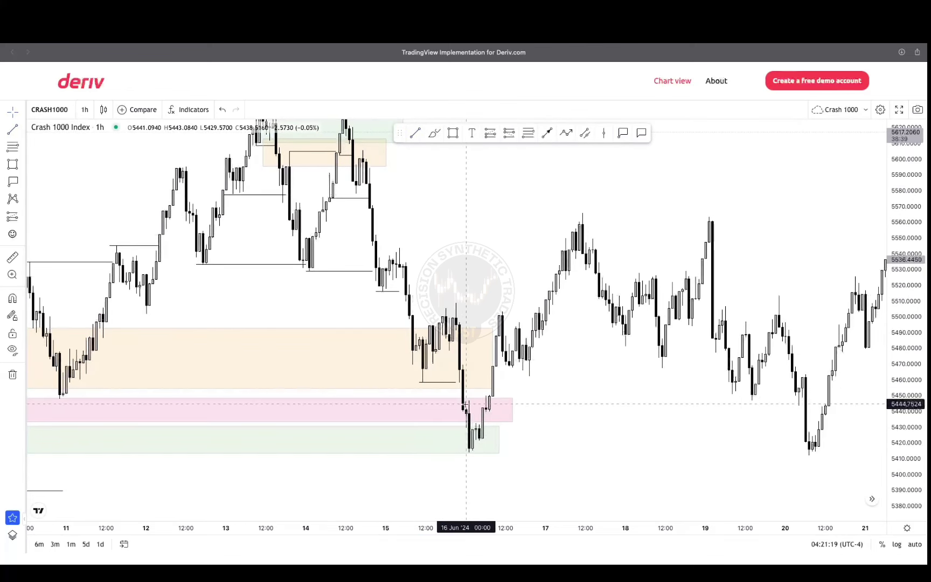
Step: Review the pink and green zones, and switch the chart to the 10-minute timeframe around the 16 June low
{"action": "left_click_drag", "start_coordinate": [566, 424], "coordinate": [716, 418]}
{"action": "left_click", "coordinate": [377, 408]}
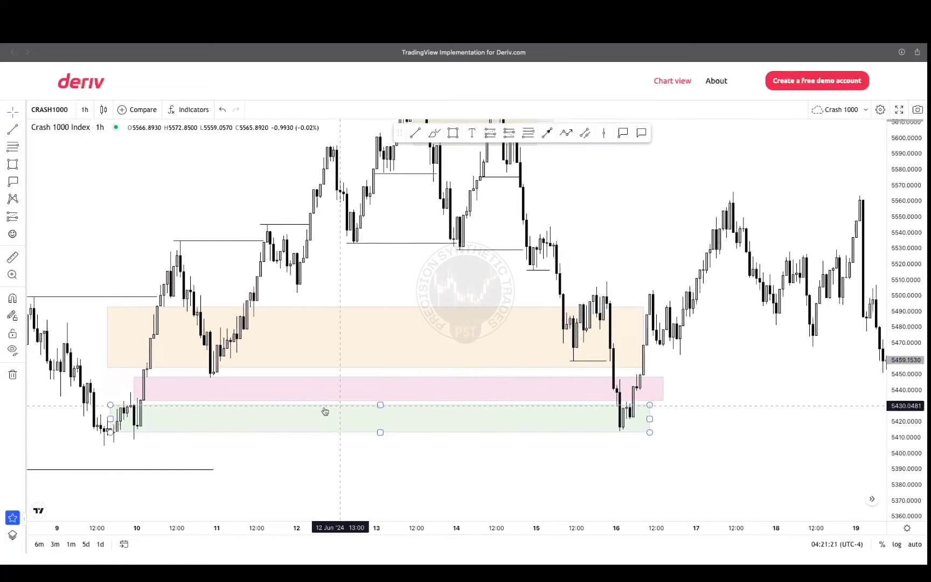
{"action": "left_click_drag", "start_coordinate": [672, 386], "coordinate": [521, 397]}
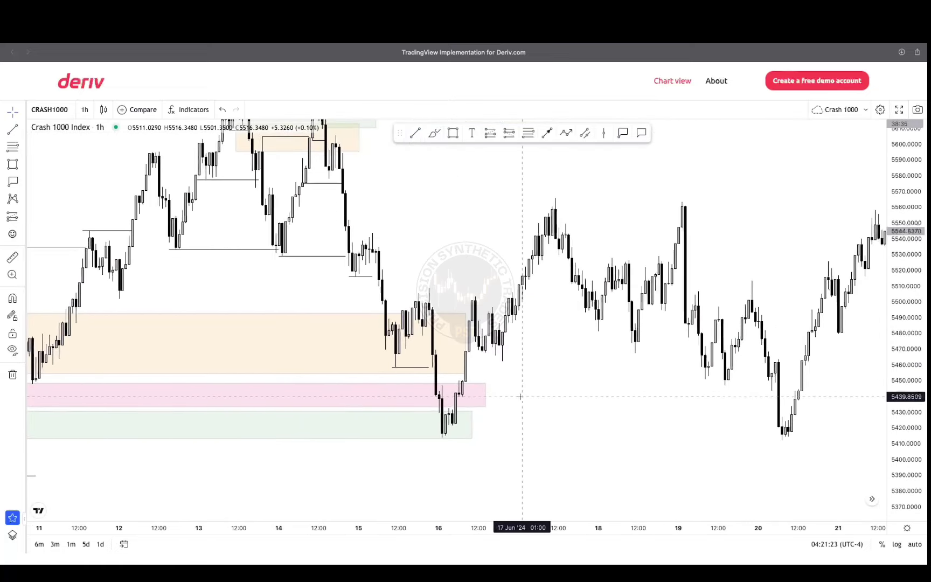
{"action": "left_click", "coordinate": [84, 110]}
{"action": "left_click", "coordinate": [102, 207]}
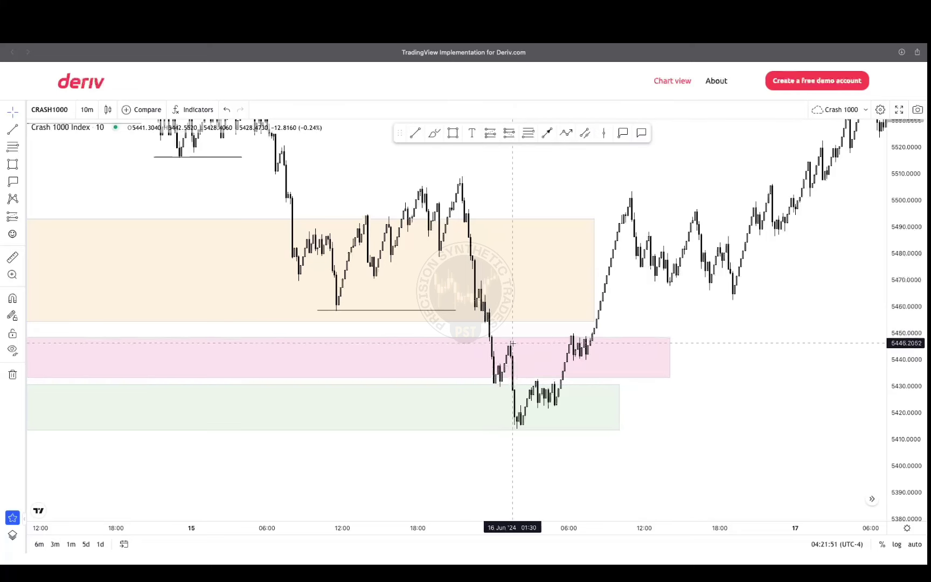
{"action": "scroll", "coordinate": [529, 431], "scroll_direction": "right", "scroll_amount": 3}
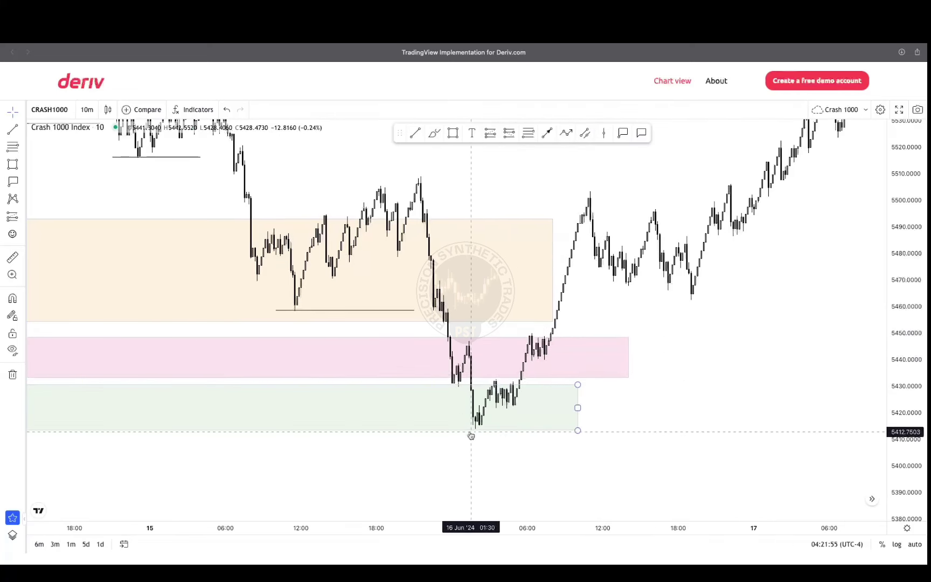
Step: Draw a horizontal trend line at about 5447 from the 16 June swing high in the pink zone to the candle that breaks above it
{"action": "scroll", "coordinate": [636, 393], "scroll_direction": "right", "scroll_amount": 4}
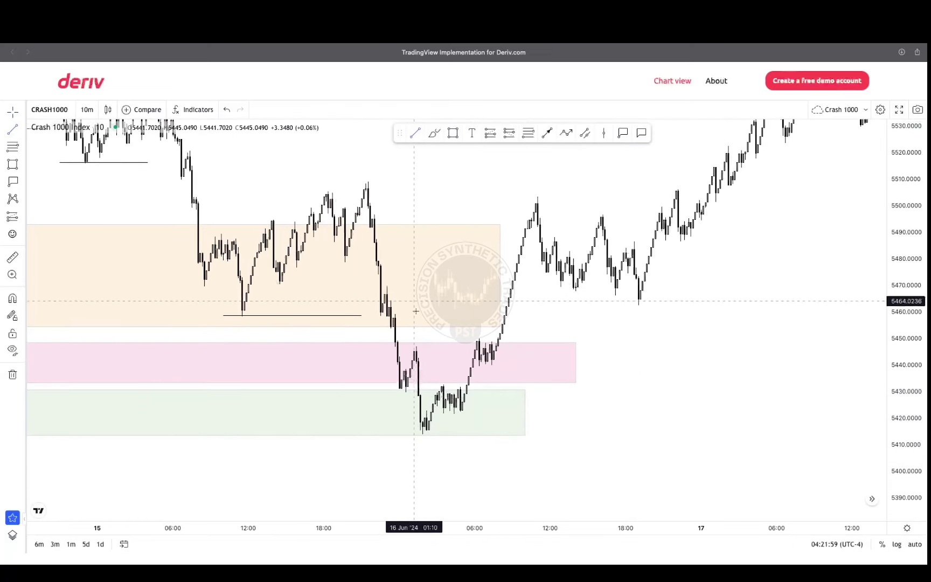
{"action": "left_click", "coordinate": [410, 346]}
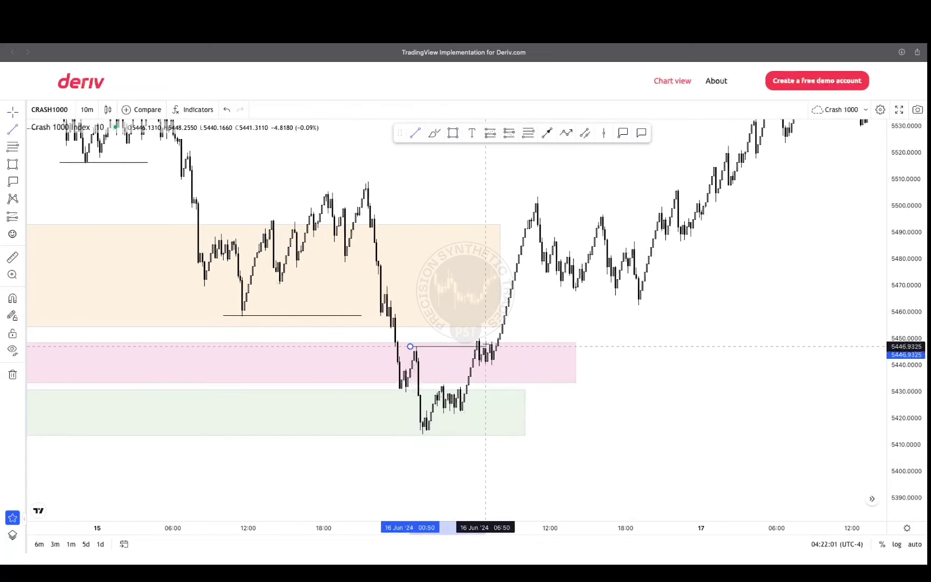
{"action": "left_click", "coordinate": [475, 346]}
Step: Draw a short horizontal trend line at about 5430 under the minor low just before the drop into the green zone
{"action": "left_click", "coordinate": [416, 133]}
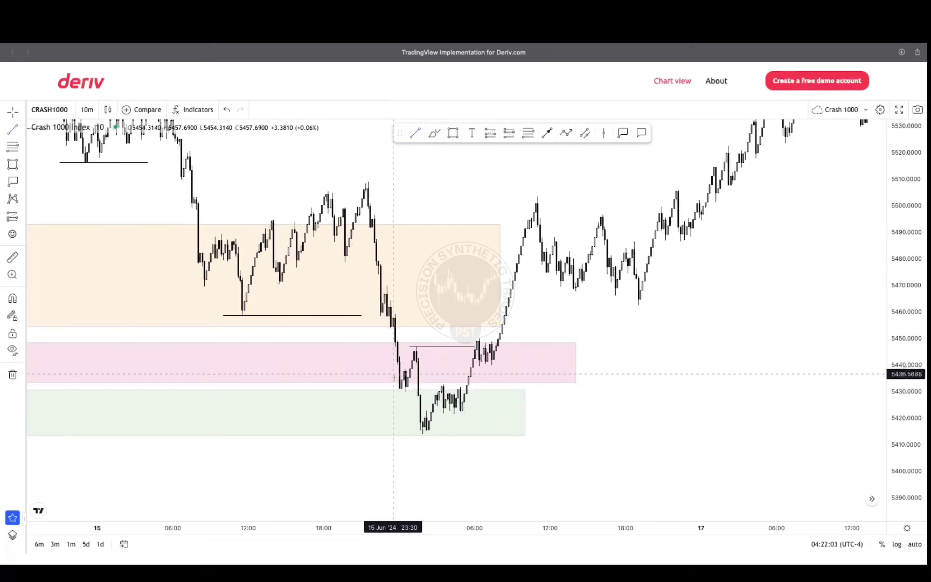
{"action": "left_click", "coordinate": [417, 392]}
{"action": "left_click", "coordinate": [608, 383]}
{"action": "left_click_drag", "start_coordinate": [608, 382], "coordinate": [586, 394]}
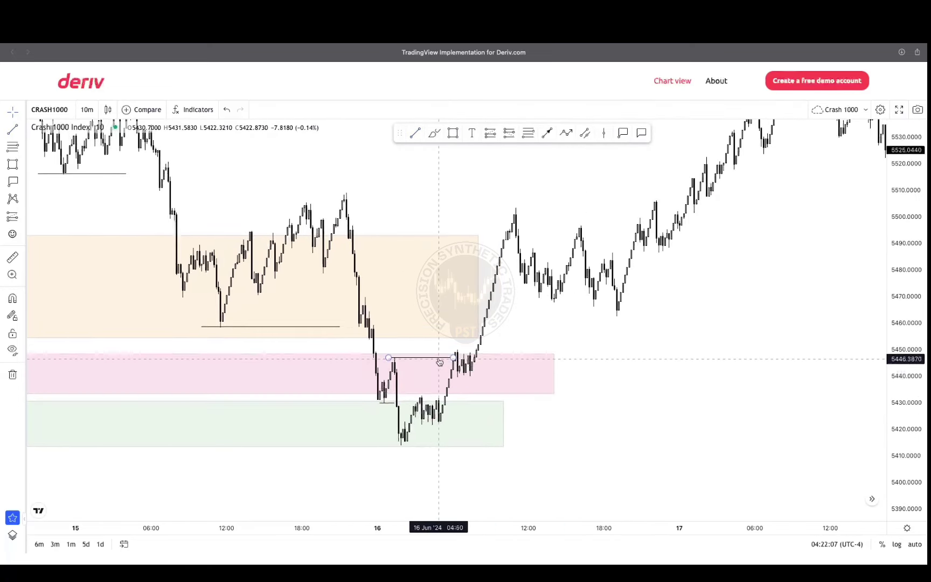
{"action": "left_click", "coordinate": [455, 356]}
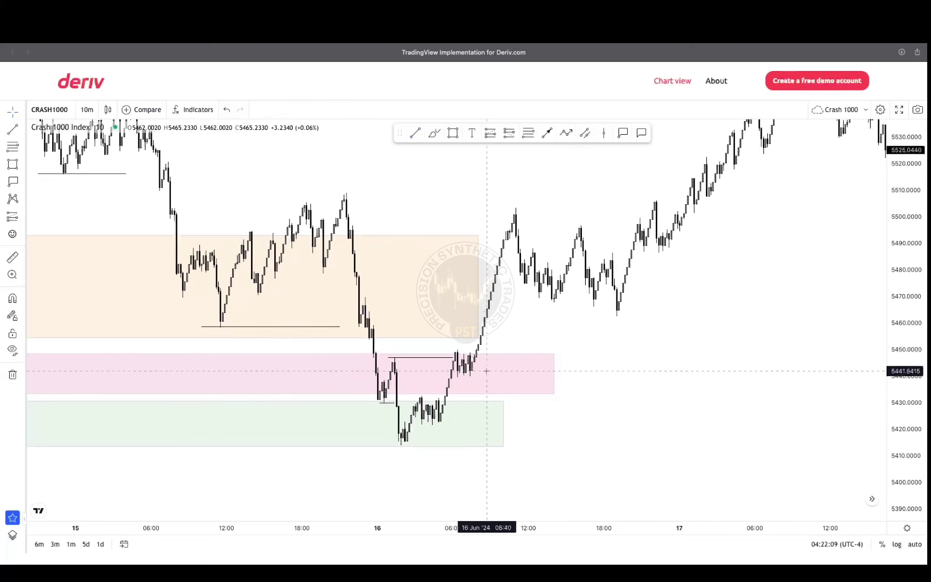
Step: Draw a Fibonacci retracement on the 16 June rally from the low at about 5422 to the high at about 5450
{"action": "left_click", "coordinate": [525, 134]}
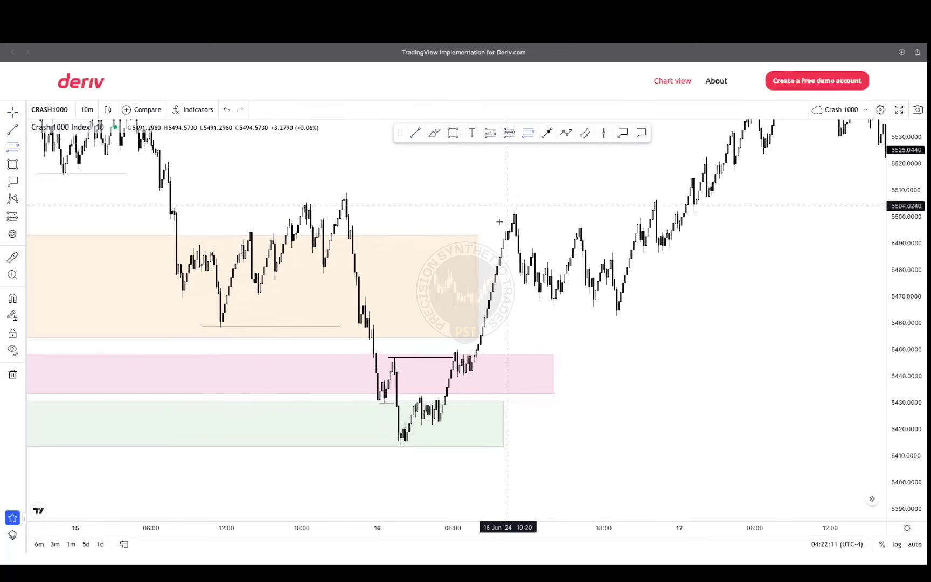
{"action": "left_click", "coordinate": [431, 425]}
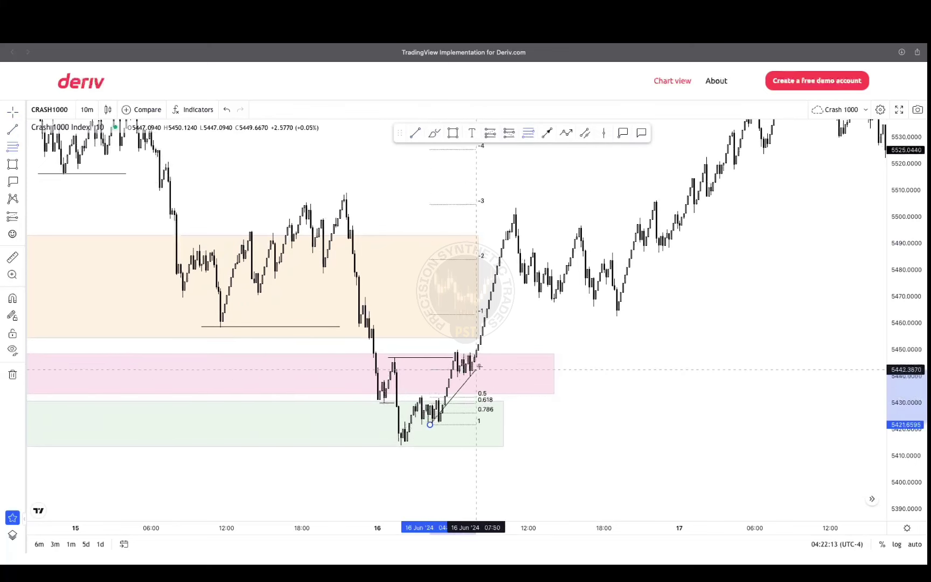
{"action": "left_click", "coordinate": [493, 349]}
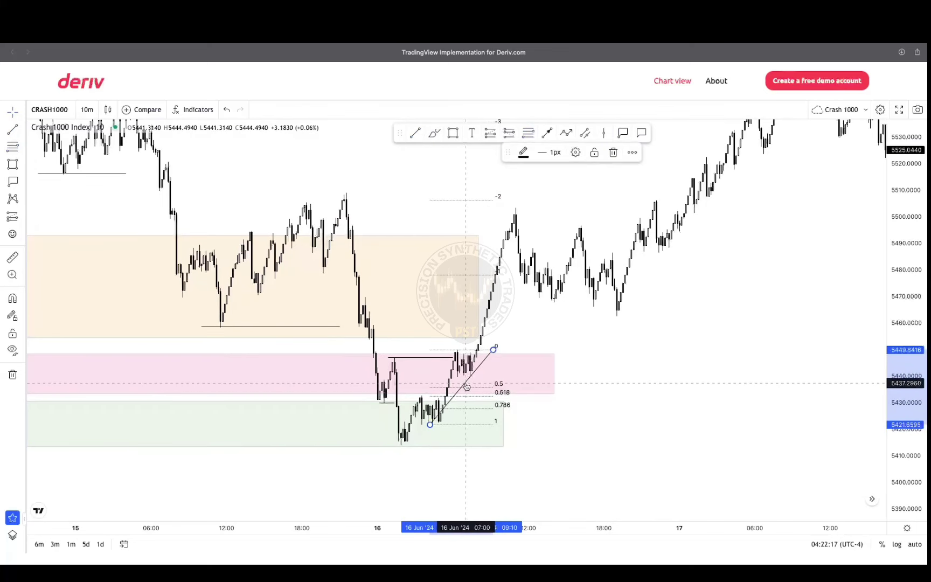
Step: Replace the selected Fibonacci retracement with one on the 16 June rally from about 5440 to the swing high at about 5503
{"action": "key", "text": "Delete"}
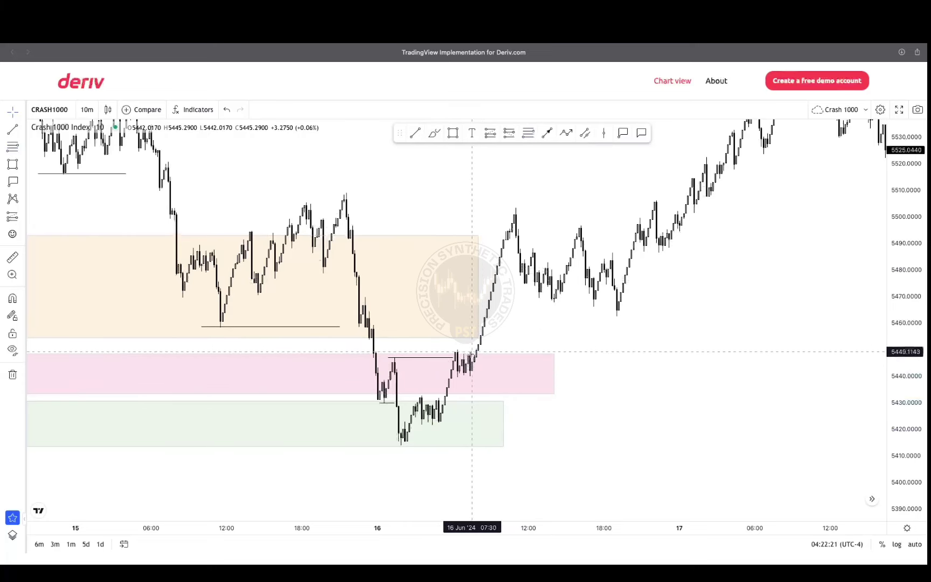
{"action": "left_click", "coordinate": [525, 135]}
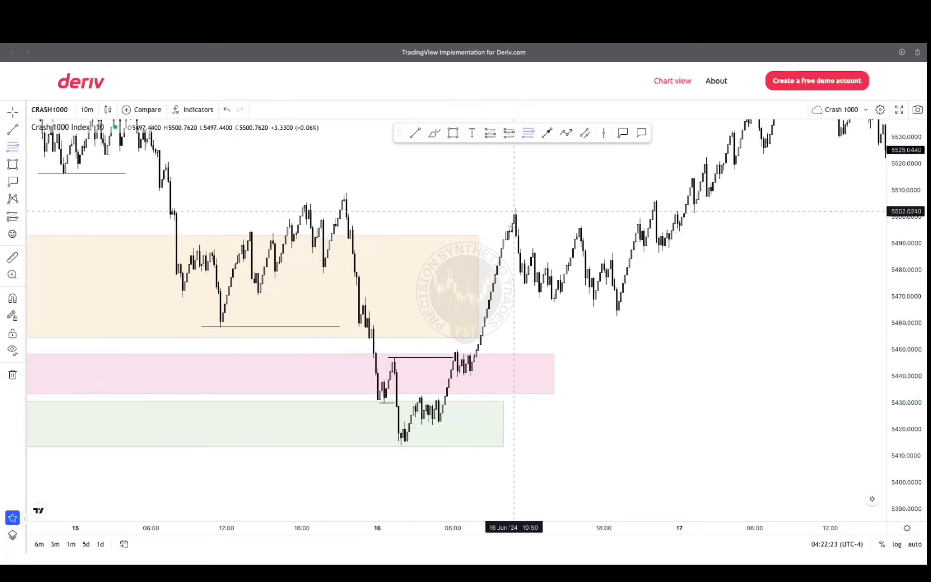
{"action": "left_click", "coordinate": [458, 377]}
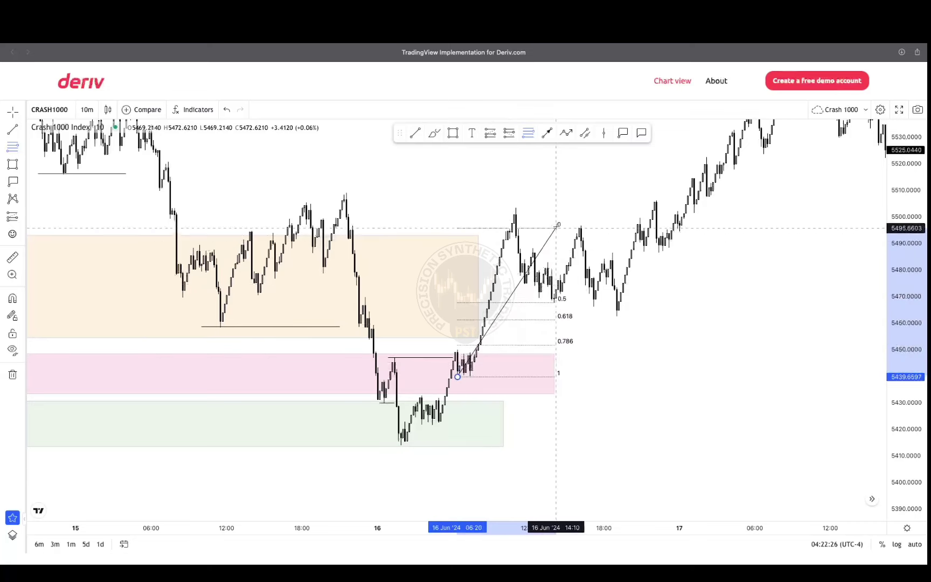
{"action": "left_click", "coordinate": [619, 207]}
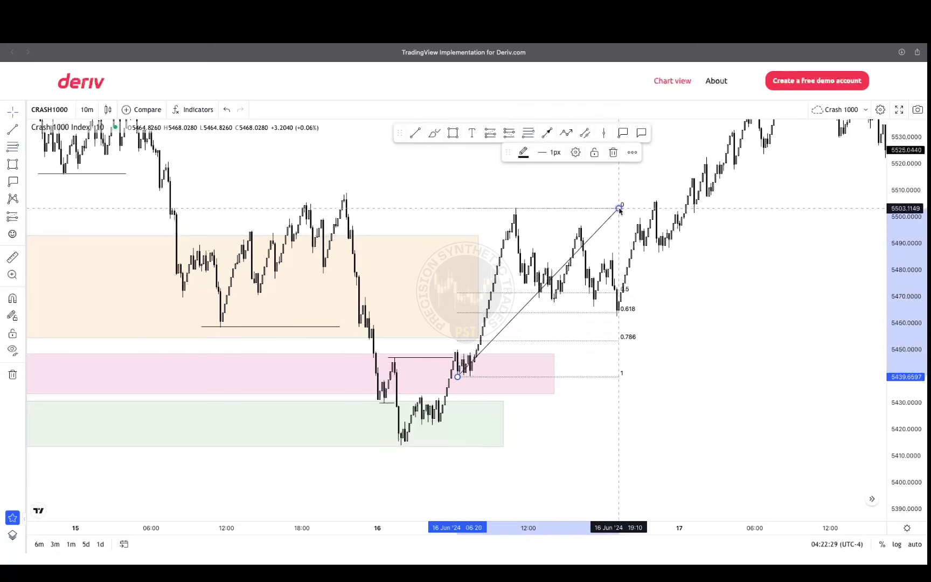
Step: Draw a short horizontal trend line at about 5450 from the minor high above the pink zone to the candle that breaks it
{"action": "left_click", "coordinate": [415, 132]}
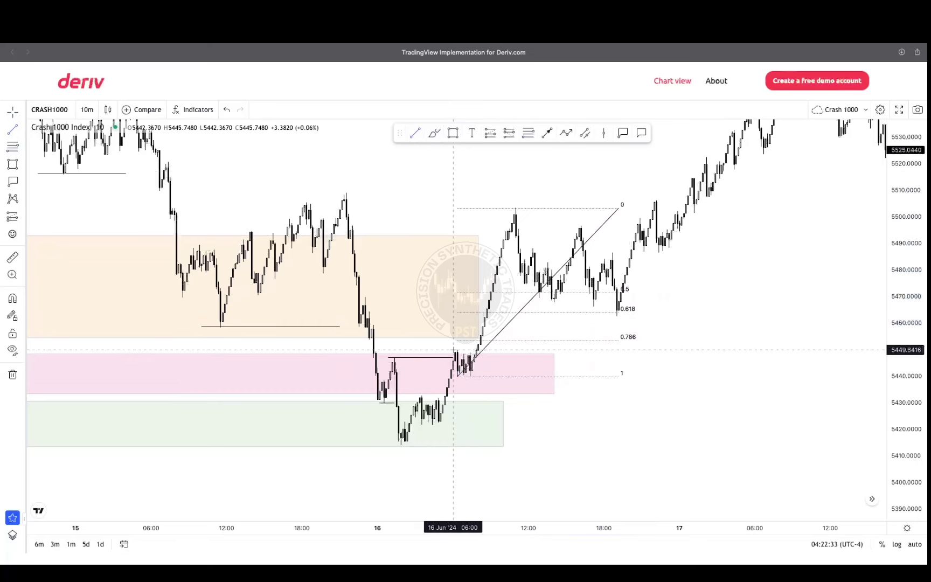
{"action": "left_click", "coordinate": [476, 349]}
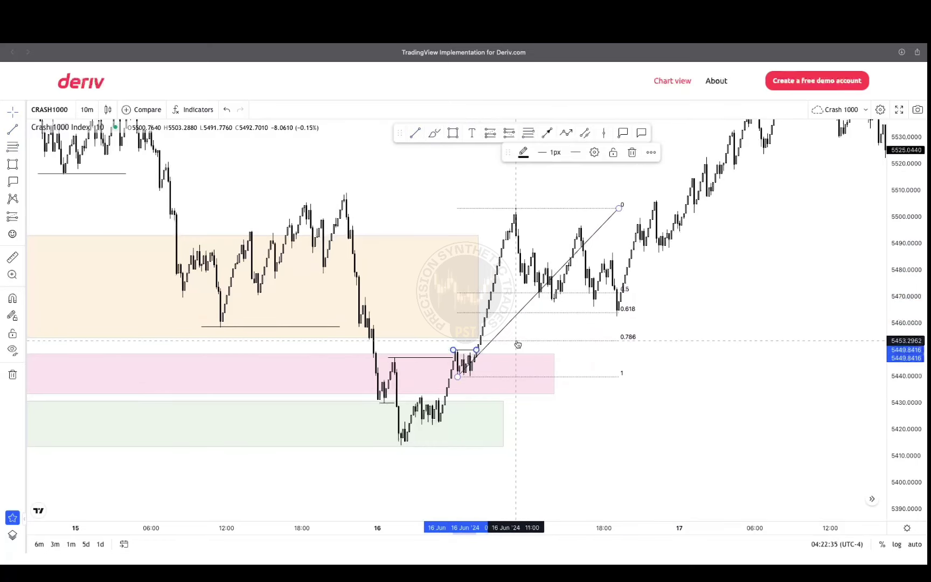
{"action": "left_click_drag", "start_coordinate": [617, 348], "coordinate": [559, 356]}
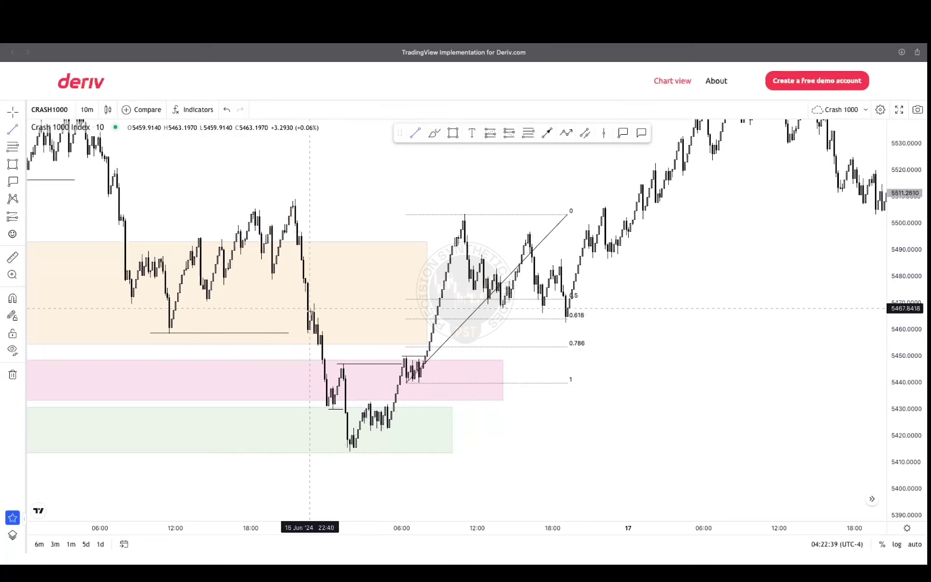
Step: Draw short horizontal trend lines at about 5470, 5464 and 5459 across the lower part of the large orange zone
{"action": "left_click", "coordinate": [320, 332]}
{"action": "left_click", "coordinate": [426, 331]}
{"action": "scroll", "coordinate": [426, 330], "scroll_direction": "right", "scroll_amount": 2}
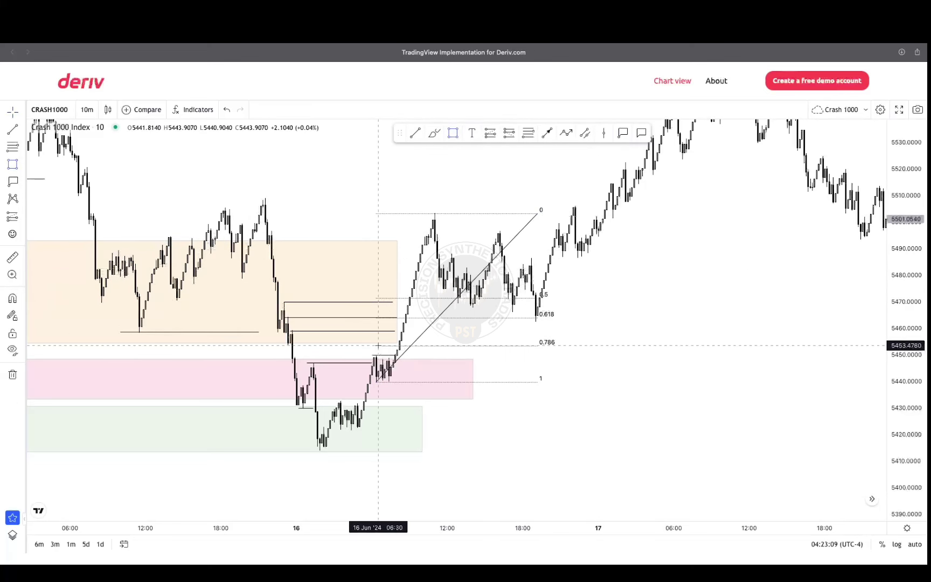
Step: Draw a rectangle between the 0.786 and 0.618 retracement levels, about 5453 to 5464, and fill it orange
{"action": "left_click_drag", "start_coordinate": [379, 346], "coordinate": [545, 318]}
{"action": "left_click", "coordinate": [544, 154]}
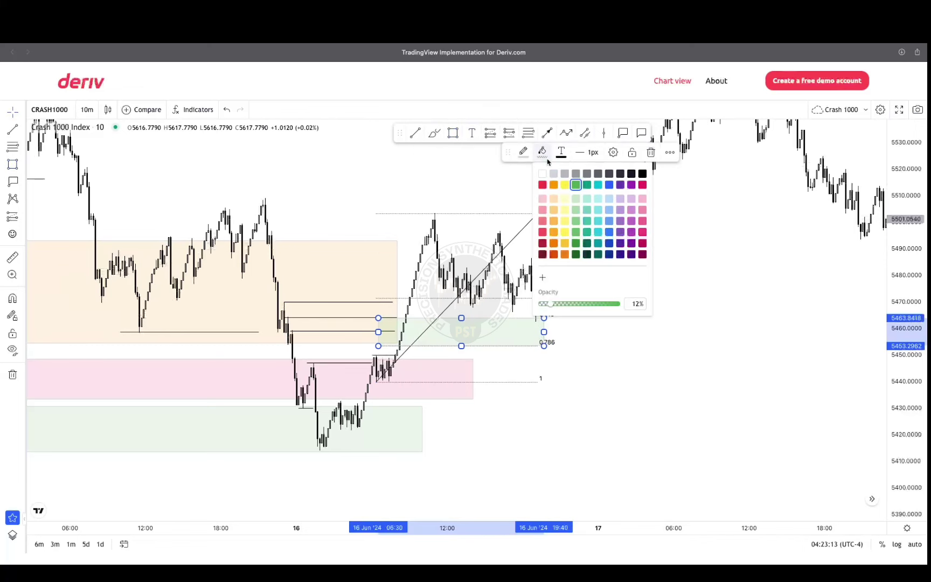
{"action": "left_click", "coordinate": [556, 186]}
{"action": "left_click", "coordinate": [608, 287]}
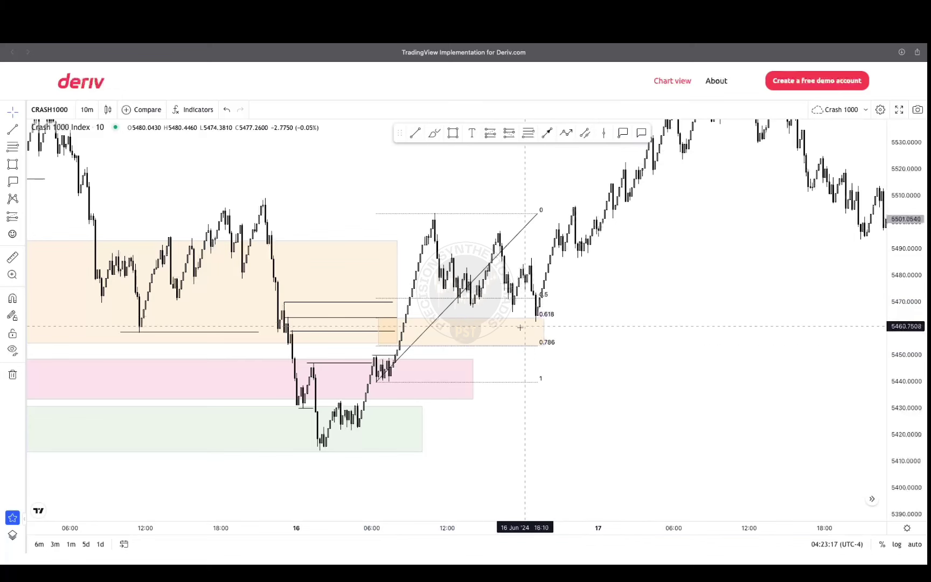
Step: Delete the three short horizontal lines in the lower part of the large orange zone
{"action": "left_click_drag", "start_coordinate": [381, 306], "coordinate": [373, 322]}
{"action": "key", "text": "Delete"}
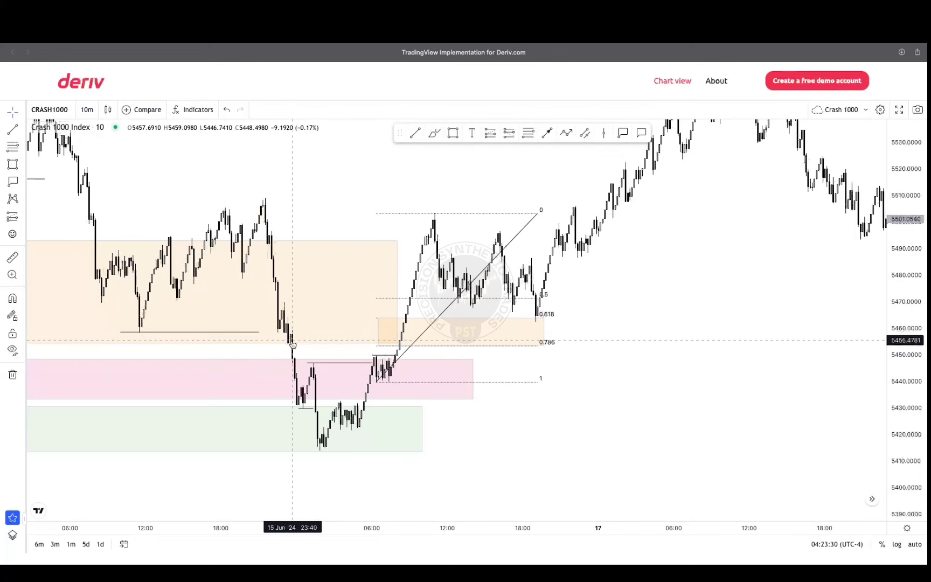
Step: Switch the chart to the 15-minute timeframe and return to the marked zones around 16 June
{"action": "left_click", "coordinate": [85, 110]}
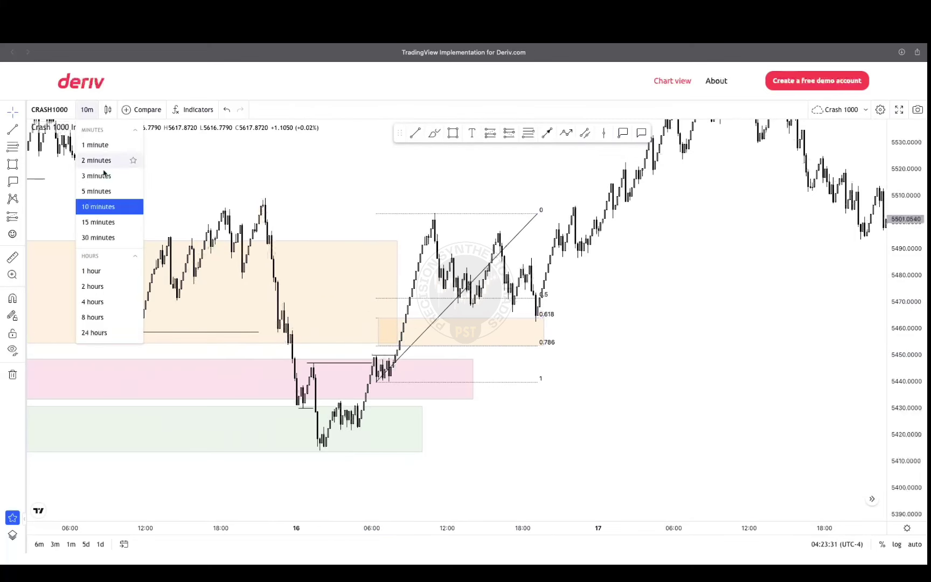
{"action": "left_click", "coordinate": [105, 227]}
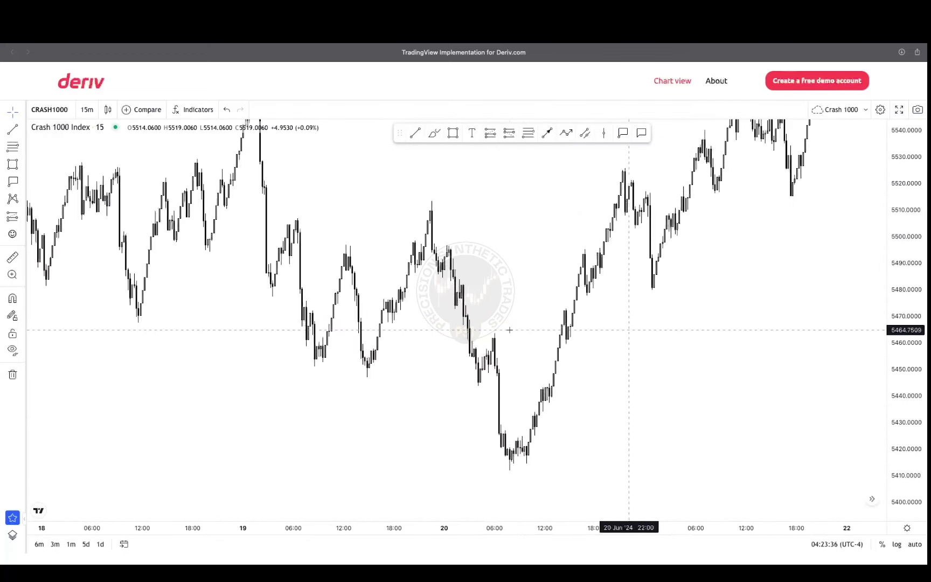
{"action": "left_click_drag", "start_coordinate": [654, 337], "coordinate": [700, 325]}
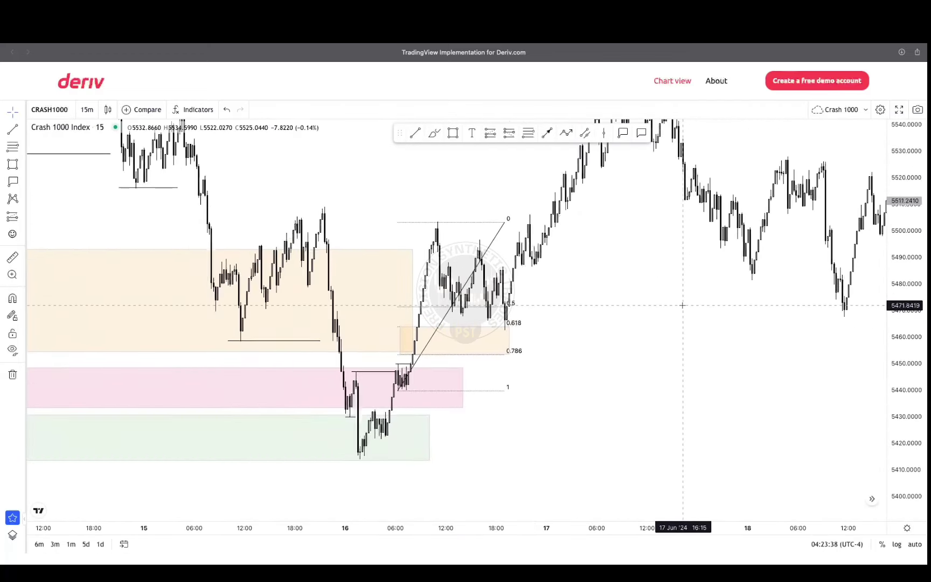
Step: Draw a rectangle from the 15 June 22:15 candle to 16 June 21:00 between about 5461 and 5467, and fill it green
{"action": "left_click", "coordinate": [453, 132]}
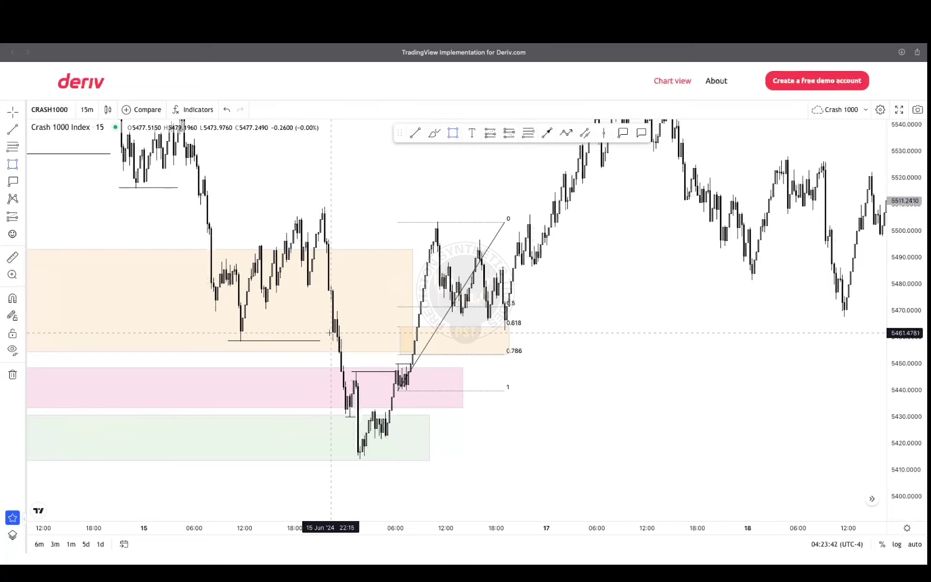
{"action": "mouse_move", "coordinate": [334, 331]}
{"action": "left_mouse_down"}
{"action": "mouse_move", "coordinate": [561, 328]}
{"action": "mouse_move", "coordinate": [522, 319]}
{"action": "left_mouse_up"}
{"action": "left_click", "coordinate": [548, 154]}
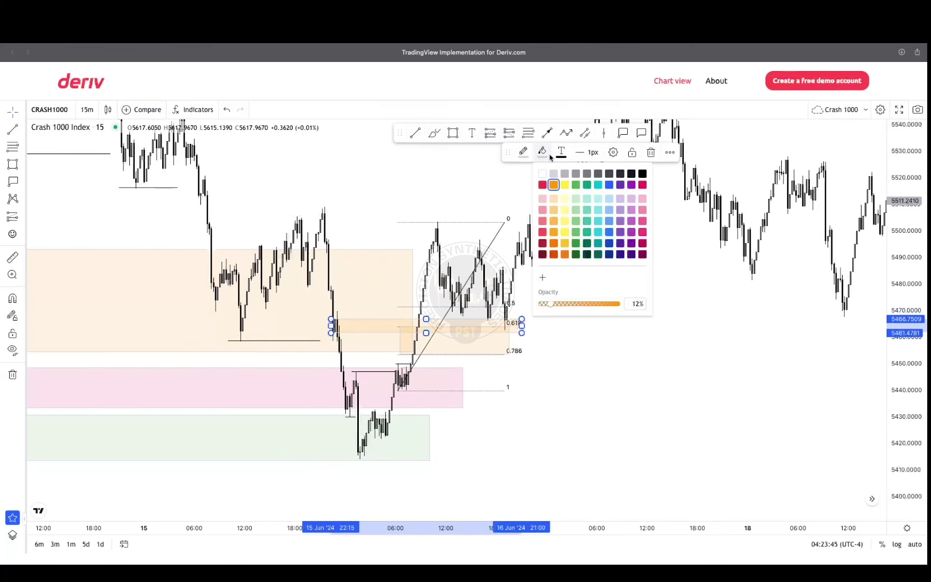
{"action": "left_click", "coordinate": [576, 184]}
{"action": "left_click", "coordinate": [589, 250]}
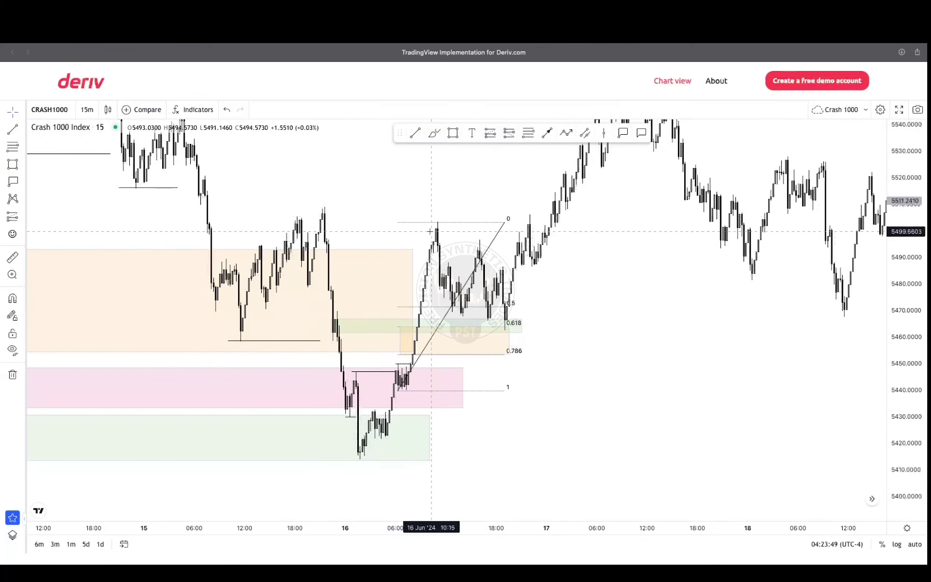
{"action": "left_click", "coordinate": [418, 328]}
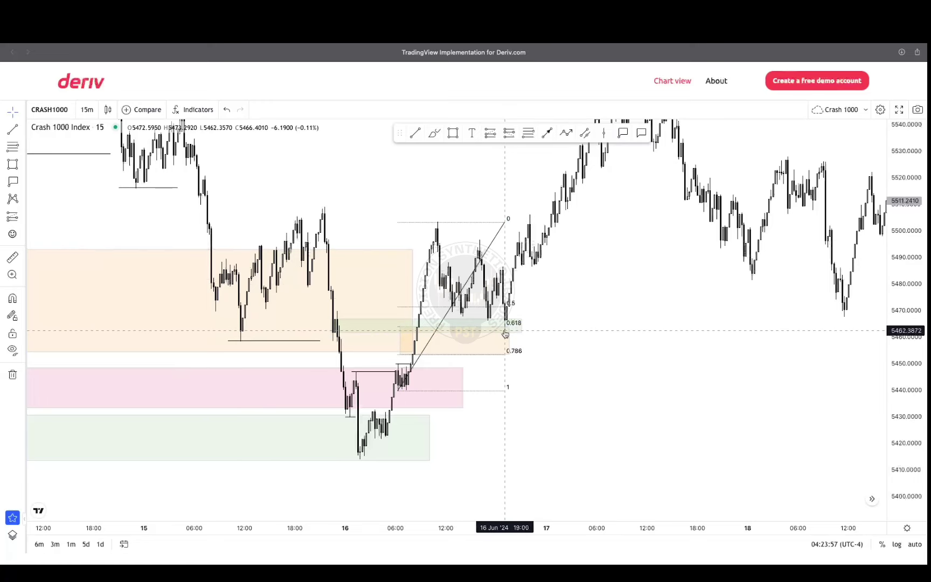
Step: Place a long position at the small green zone with entry at about 5467, stop at about 5439 and target at about 5503
{"action": "left_click_drag", "start_coordinate": [510, 336], "coordinate": [487, 361]}
{"action": "key", "text": "alt+f"}
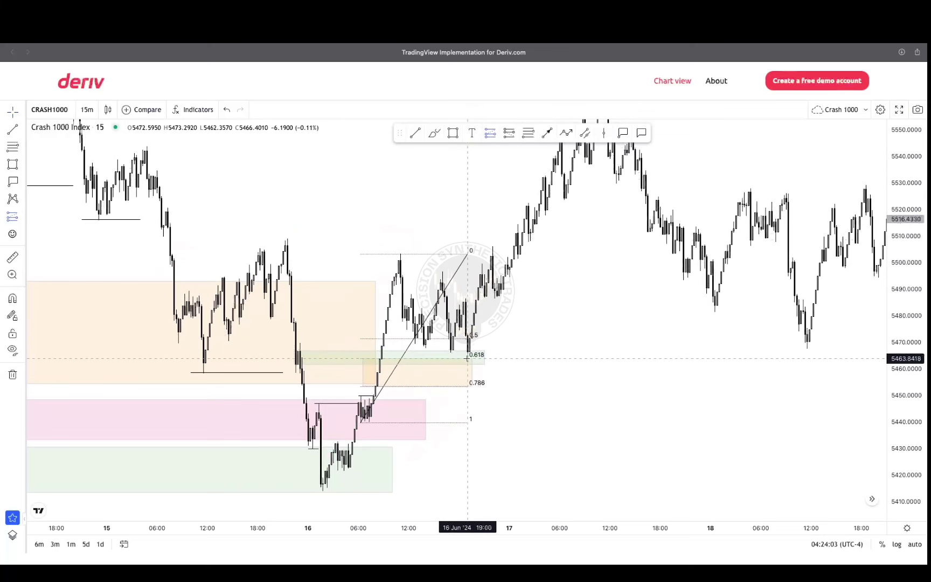
{"action": "left_click", "coordinate": [466, 351]}
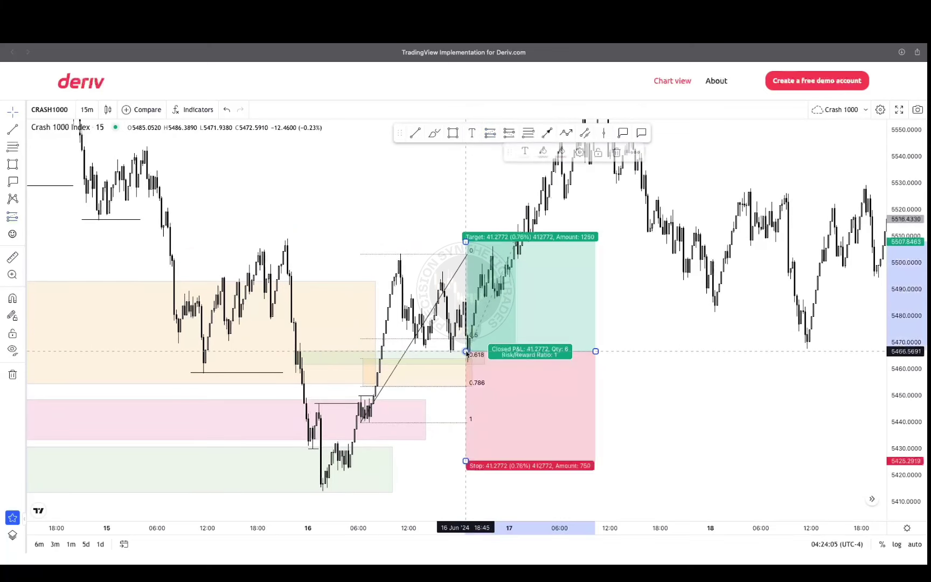
{"action": "left_click_drag", "start_coordinate": [466, 461], "coordinate": [467, 425]}
{"action": "left_click_drag", "start_coordinate": [678, 323], "coordinate": [671, 324]}
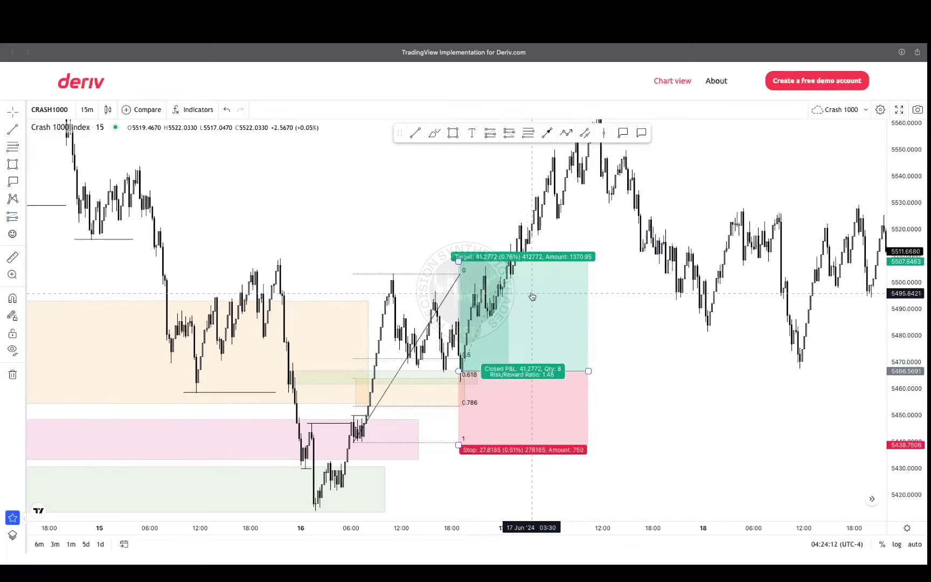
{"action": "left_click", "coordinate": [461, 274]}
{"action": "left_click_drag", "start_coordinate": [461, 275], "coordinate": [459, 273]}
{"action": "left_click", "coordinate": [461, 270]}
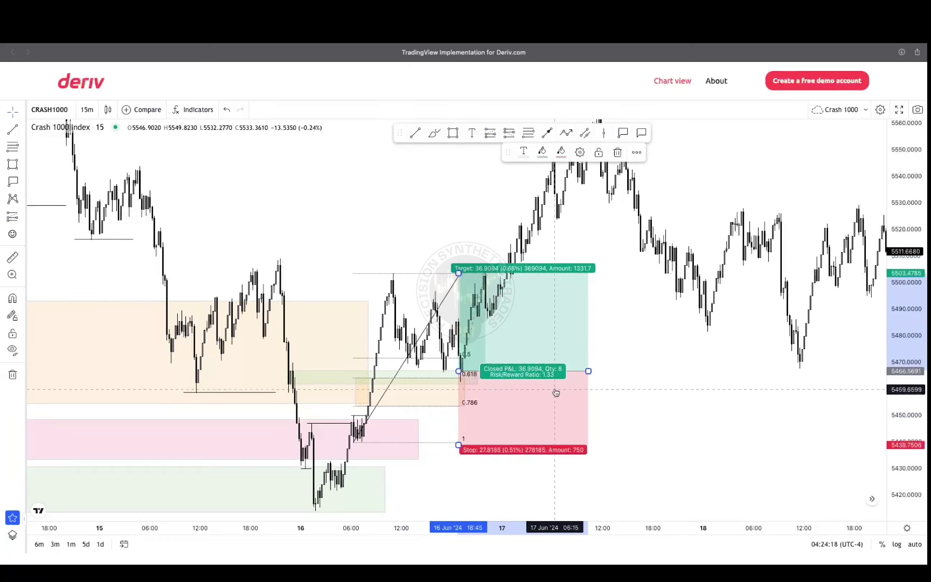
Step: Switch the chart to the 1-hour timeframe
{"action": "scroll", "coordinate": [572, 354], "scroll_direction": "left", "scroll_amount": 5}
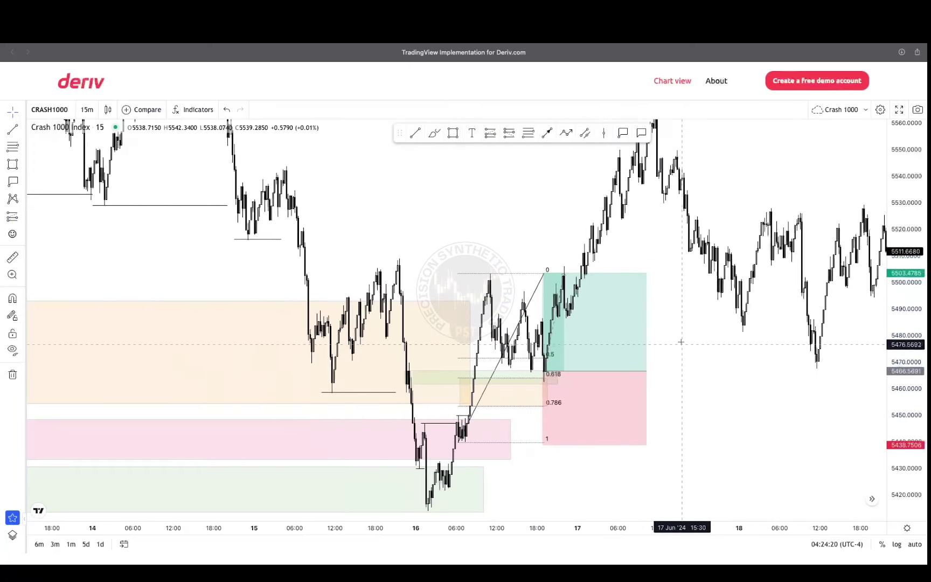
{"action": "left_click", "coordinate": [87, 109]}
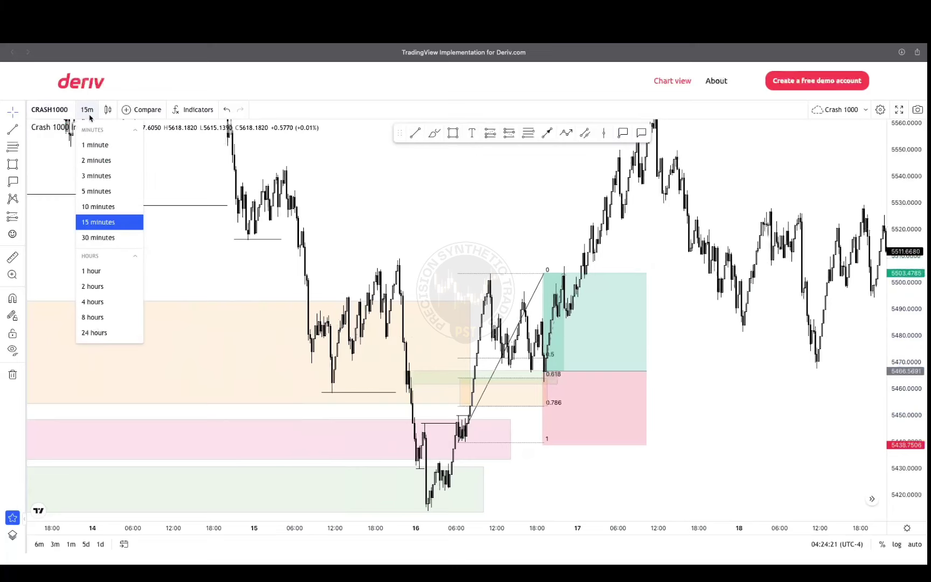
{"action": "left_click", "coordinate": [105, 275]}
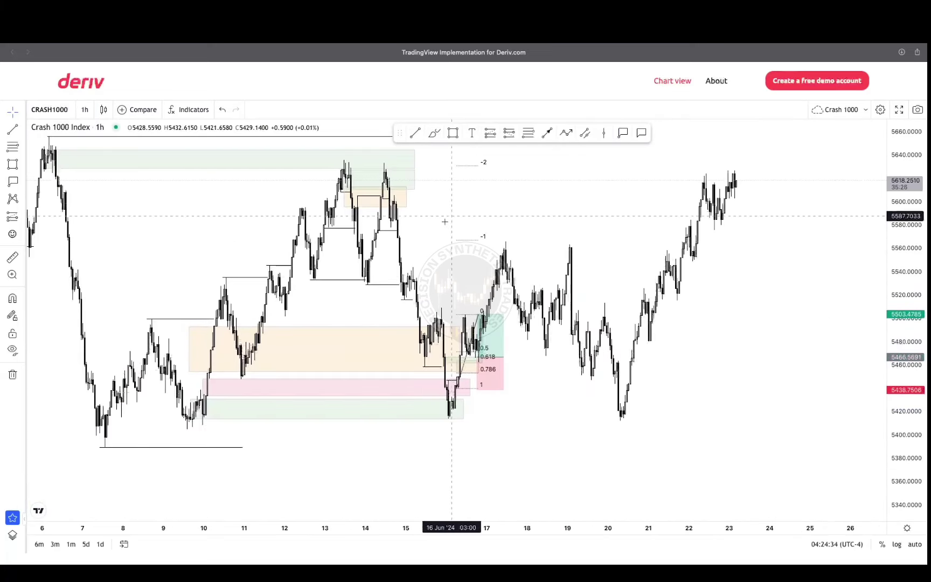
Step: Delete the Fibonacci retracement, the long position and the small green and orange rectangles around 16 June
{"action": "left_click", "coordinate": [470, 244]}
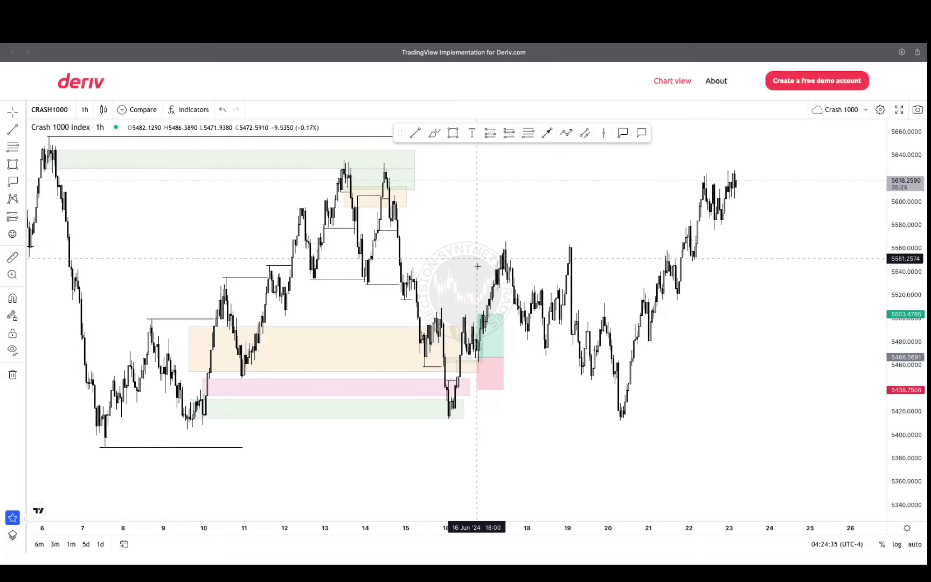
{"action": "left_click", "coordinate": [495, 360]}
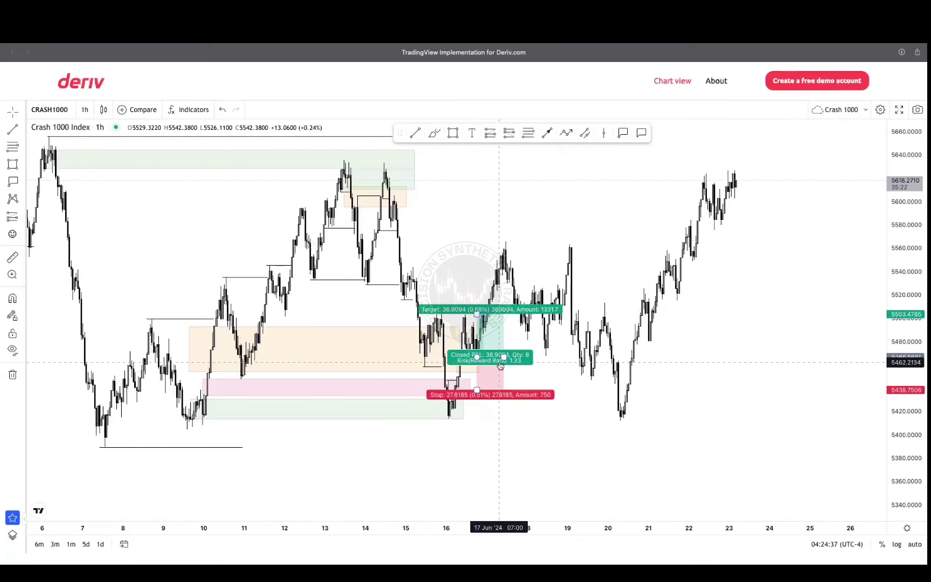
{"action": "key", "text": "Delete"}
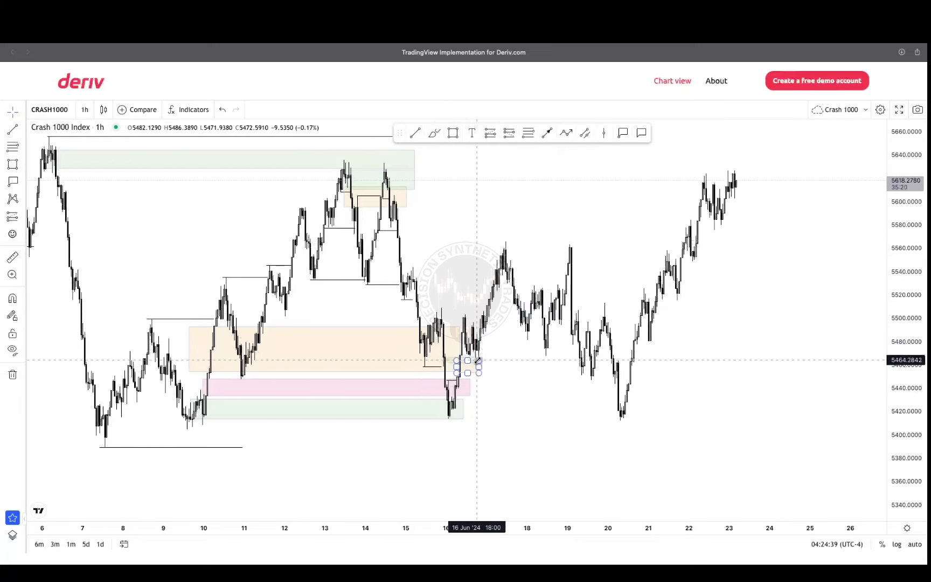
{"action": "left_click", "coordinate": [479, 360]}
{"action": "key", "text": "Delete"}
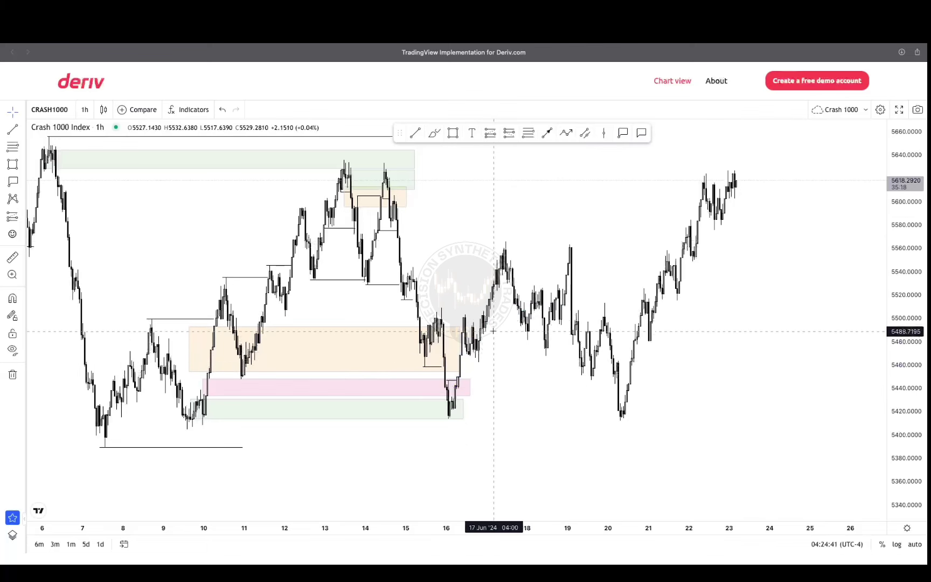
Step: Draw a Fibonacci retracement on the decline from the 14 June high at about 5633 to the 16 June low at about 5414
{"action": "left_click_drag", "start_coordinate": [474, 289], "coordinate": [465, 284]}
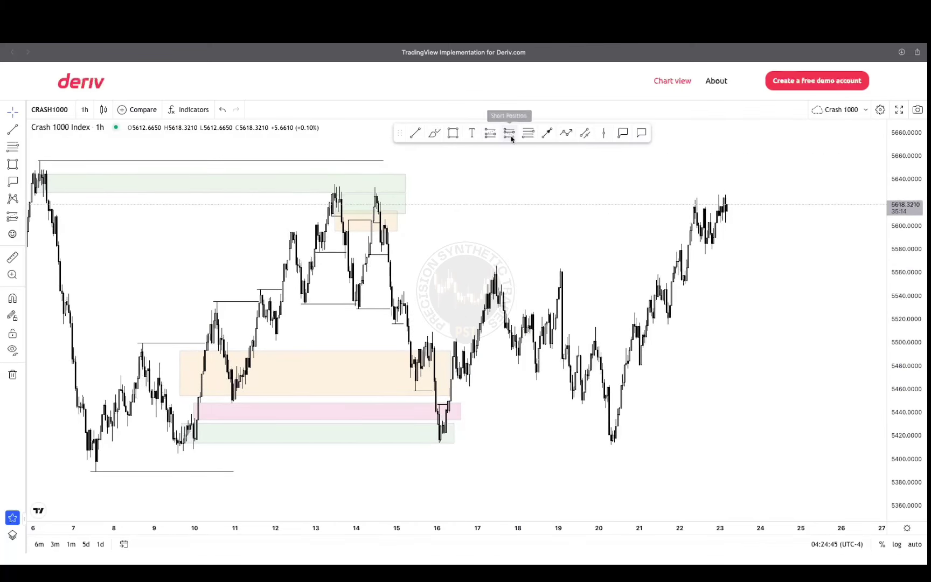
{"action": "left_click", "coordinate": [528, 133]}
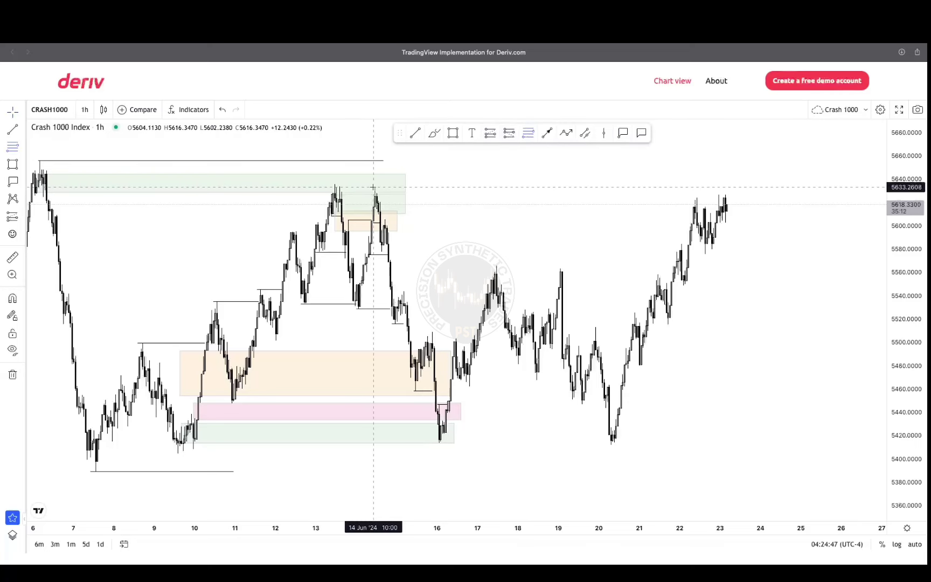
{"action": "left_click", "coordinate": [374, 188]}
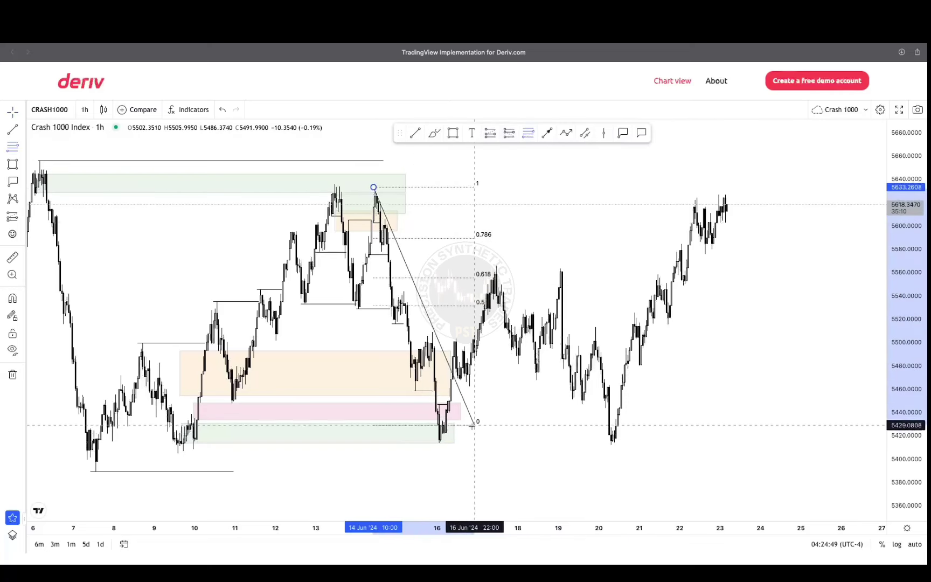
{"action": "left_click", "coordinate": [510, 443]}
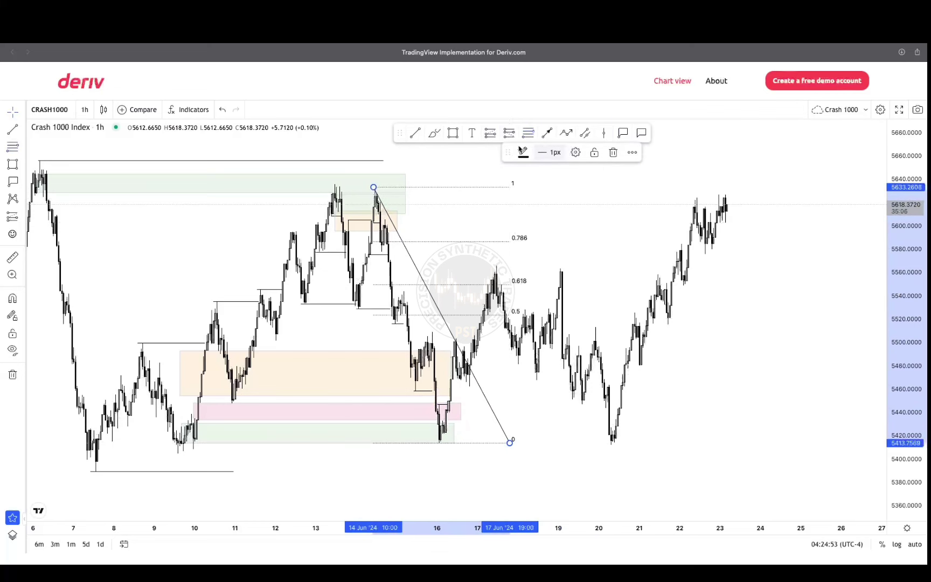
Step: Draw a rectangle between the 0.618 and 0.786 levels, about 5550 to 5587, from 14 June to 19 June
{"action": "left_click", "coordinate": [452, 135]}
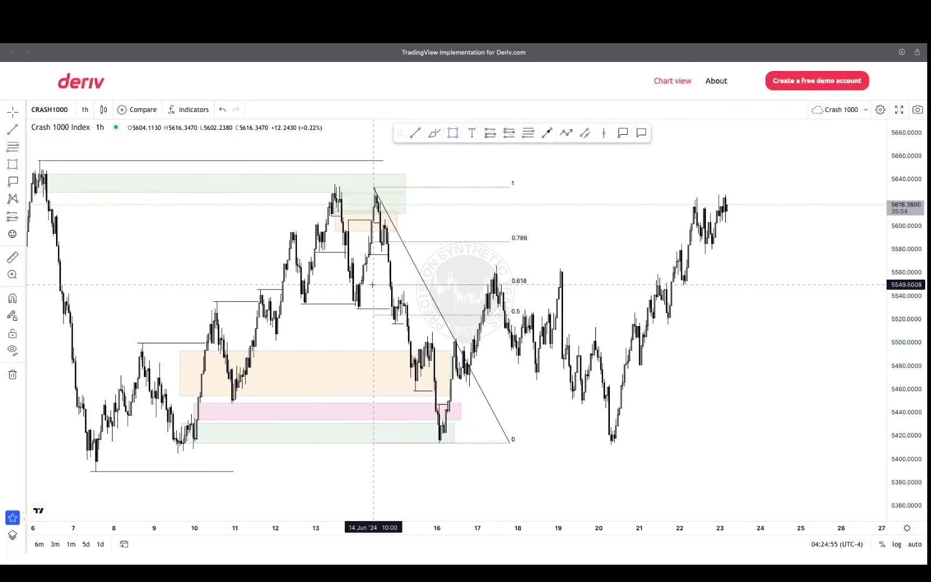
{"action": "left_click_drag", "start_coordinate": [374, 284], "coordinate": [586, 241]}
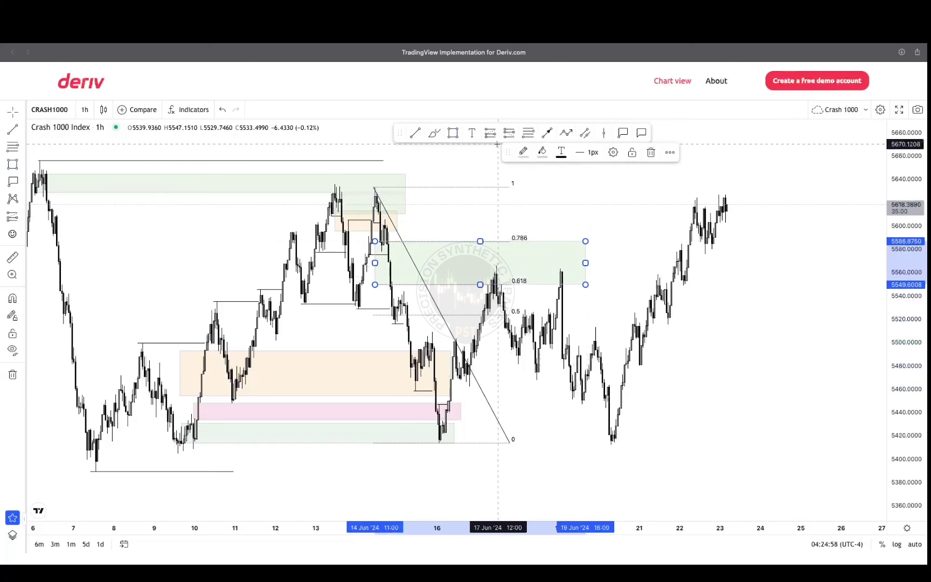
Step: Fill the rectangle between the 0.618 and 0.786 retracement levels with orange
{"action": "left_click", "coordinate": [543, 153]}
{"action": "left_click", "coordinate": [554, 185]}
{"action": "left_click", "coordinate": [559, 226]}
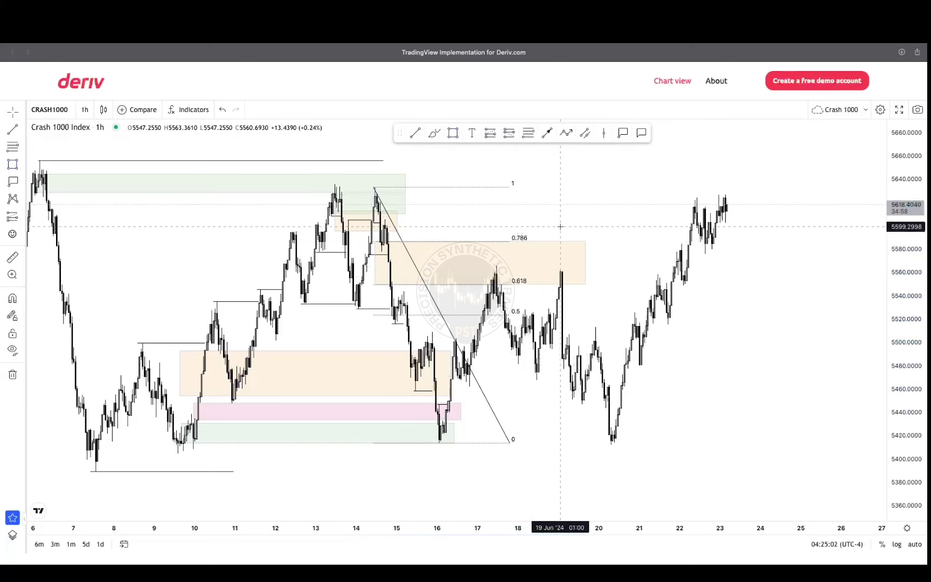
Step: Draw a rectangle from about 5584 to 5599 spanning 14 June to 19 June above the orange zone and fill it green
{"action": "left_click", "coordinate": [454, 133]}
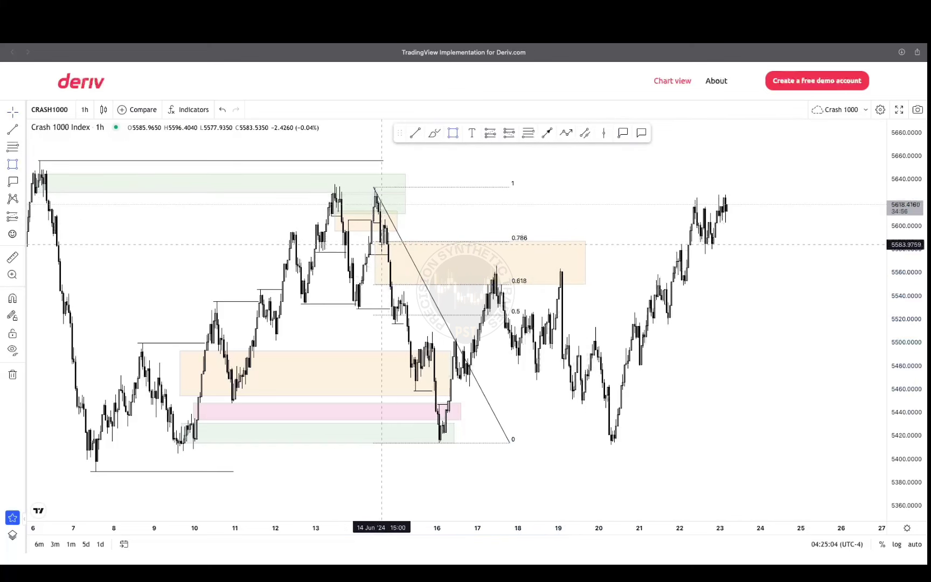
{"action": "left_click", "coordinate": [382, 245]}
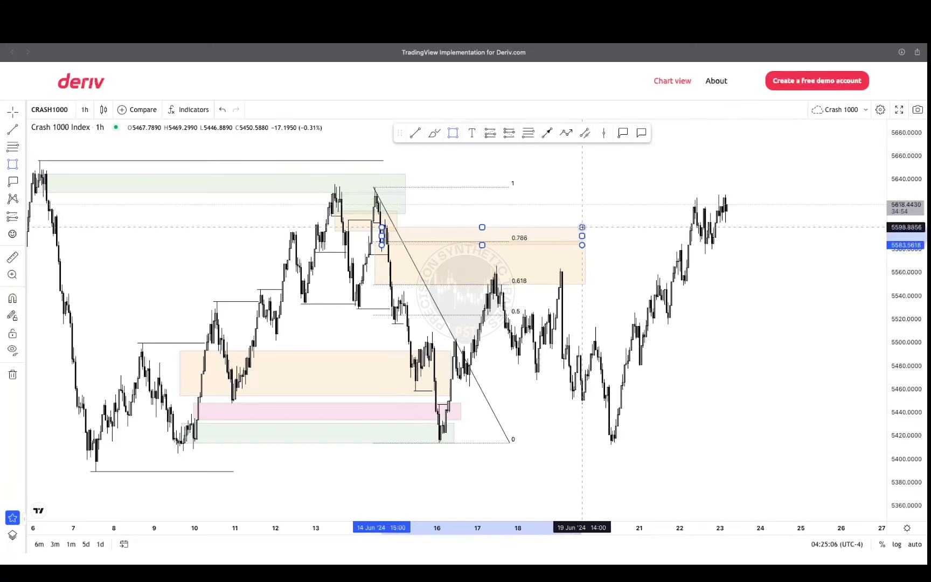
{"action": "left_click", "coordinate": [586, 227]}
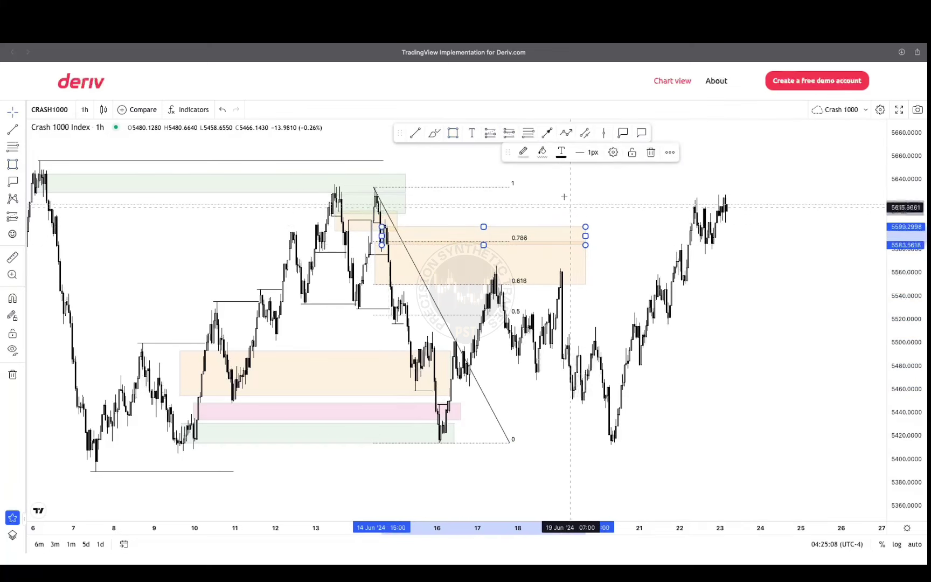
{"action": "left_click", "coordinate": [543, 153]}
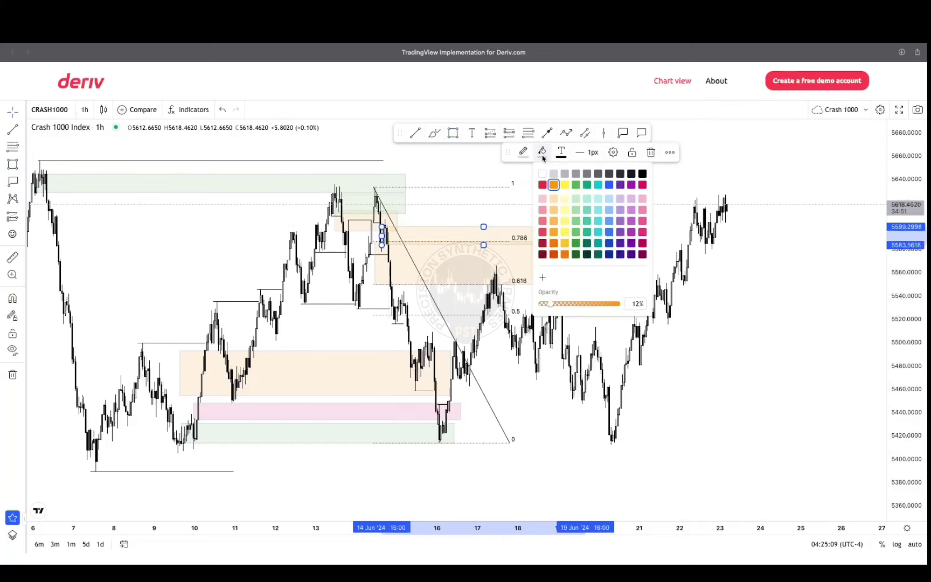
{"action": "left_click", "coordinate": [575, 185]}
{"action": "left_click", "coordinate": [572, 207]}
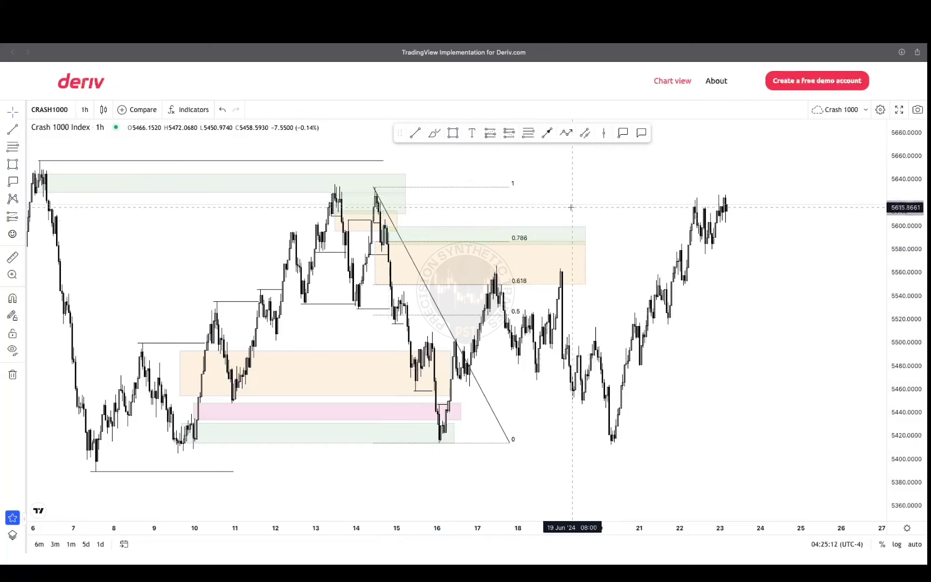
Step: Draw a rectangle from about 5570 to 5584 spanning 14 June to 19 June and fill it pink
{"action": "left_click", "coordinate": [454, 133]}
{"action": "left_click", "coordinate": [379, 244]}
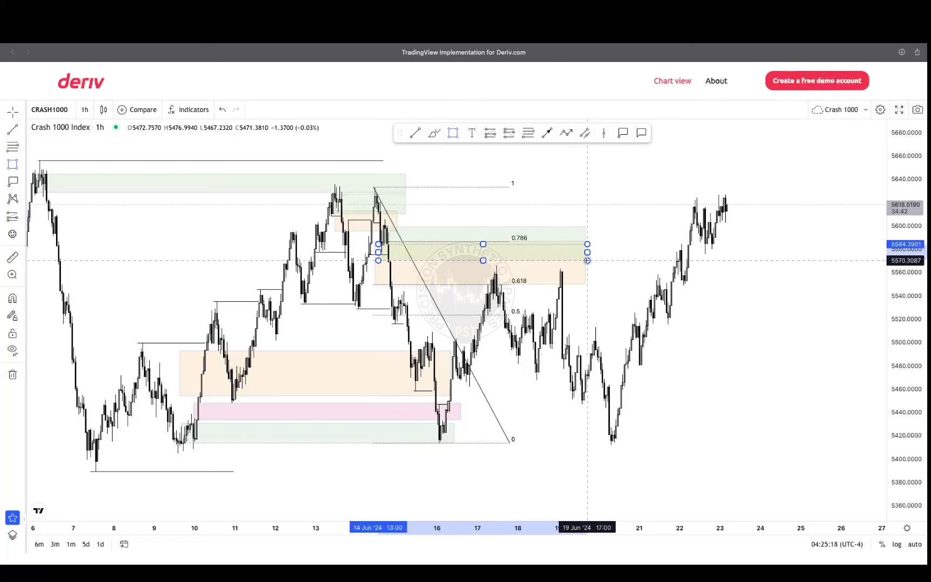
{"action": "left_click", "coordinate": [586, 260]}
{"action": "left_click", "coordinate": [542, 152]}
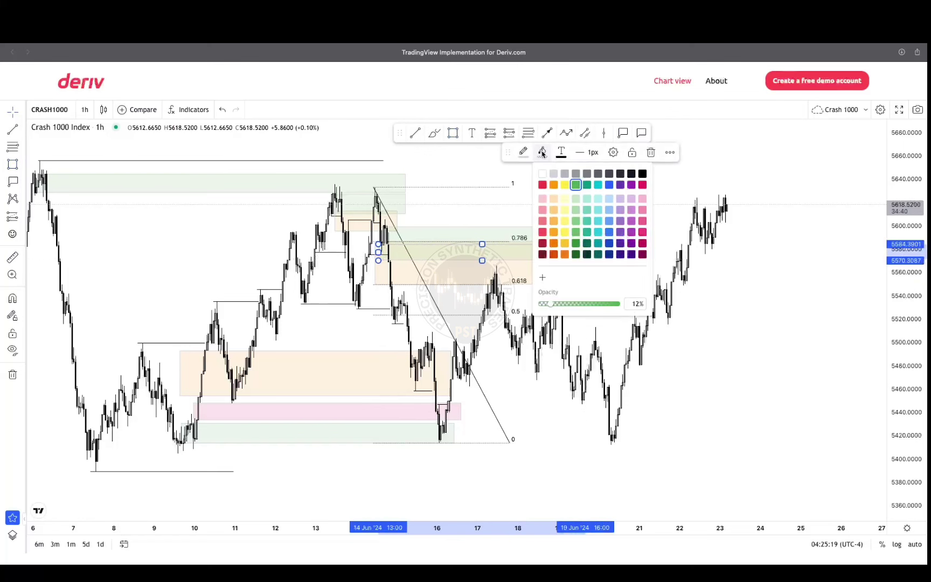
{"action": "left_click", "coordinate": [645, 192]}
{"action": "left_click", "coordinate": [645, 192]}
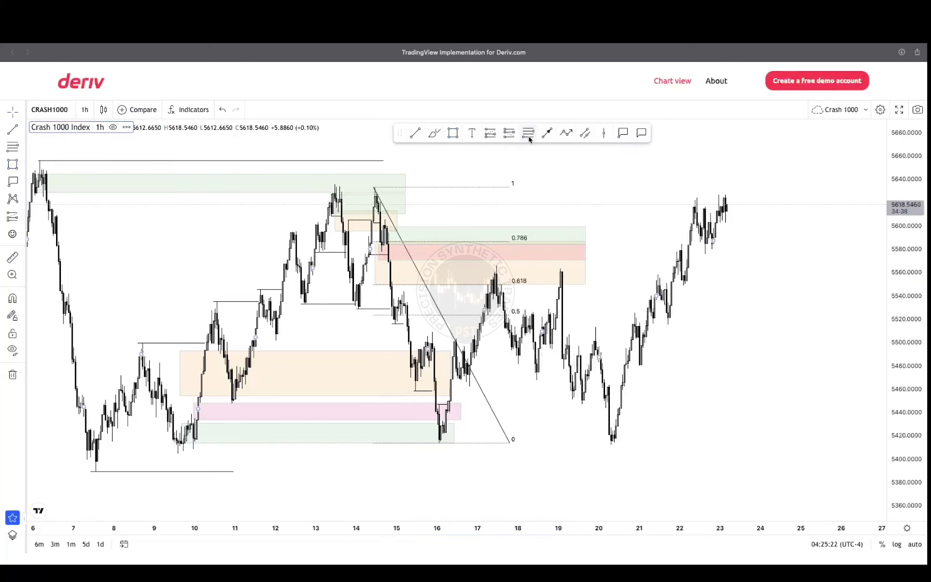
Step: Draw another pink rectangle from about 5552 to 5569 between 14 and 19 June, and delete the Fibonacci retracement on the decline
{"action": "left_click", "coordinate": [452, 133]}
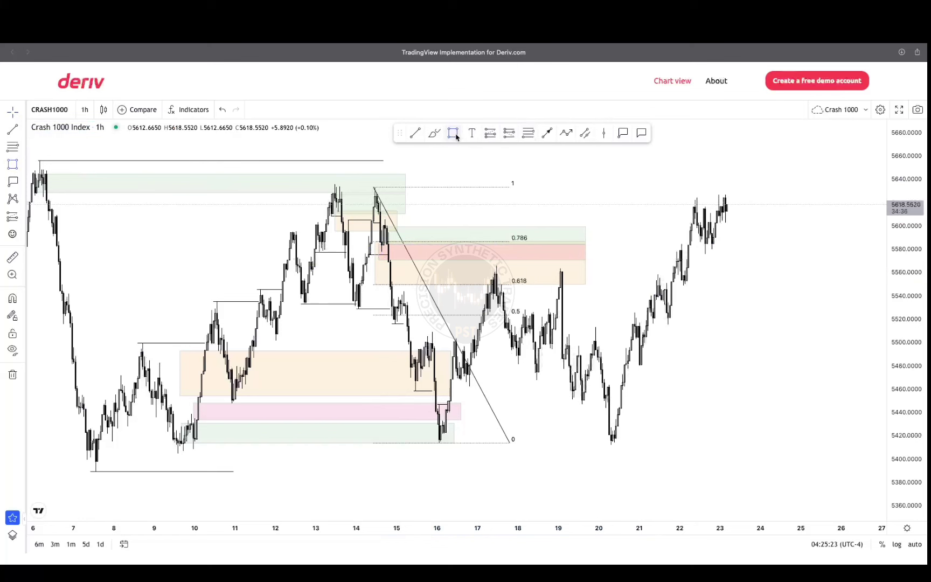
{"action": "left_click", "coordinate": [384, 262]}
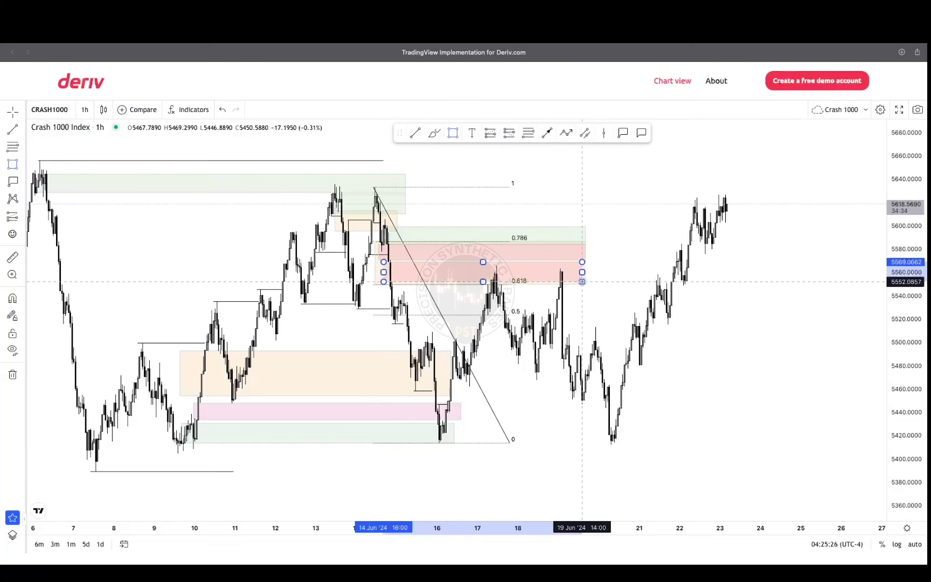
{"action": "left_click", "coordinate": [585, 281]}
{"action": "left_click", "coordinate": [614, 272]}
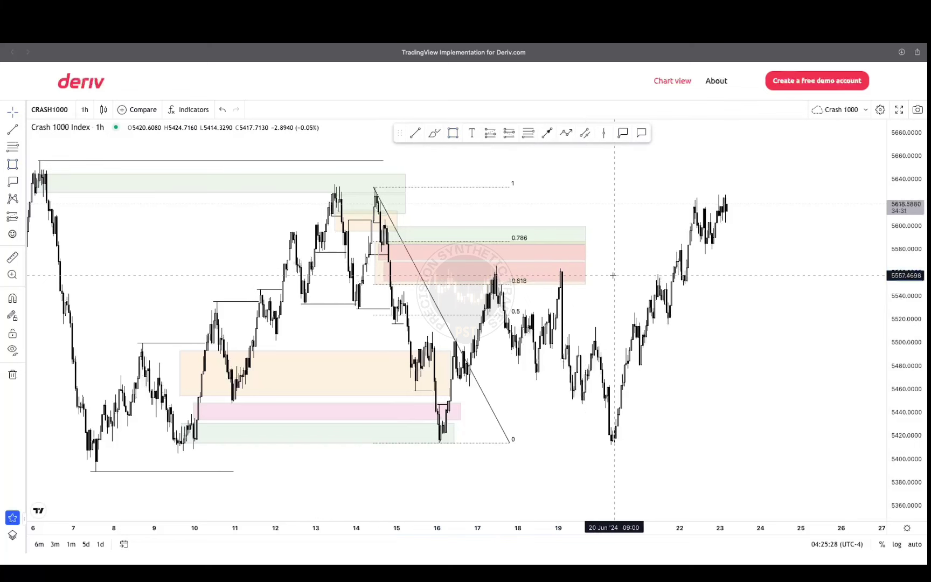
{"action": "left_click", "coordinate": [443, 319]}
{"action": "key", "text": "Delete"}
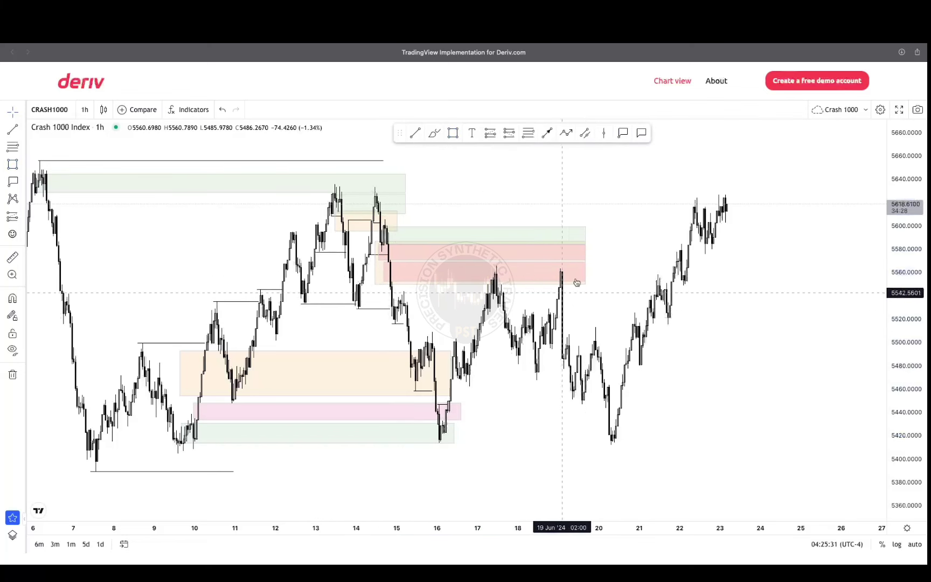
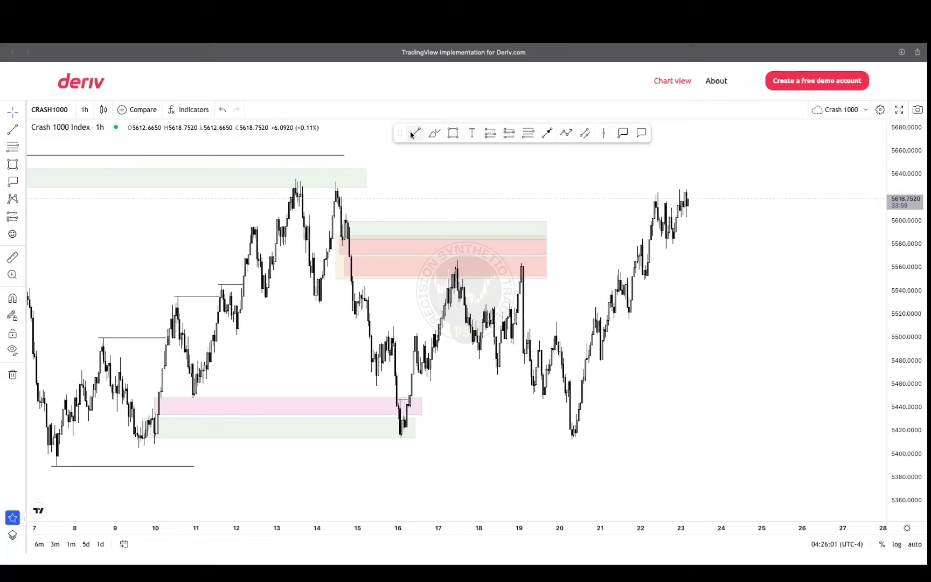
Step: Mark the structure break at about 5509 from 15 to 16 June and draw a Fibonacci retracement on the rally from about 5462 to 5566
{"action": "left_click", "coordinate": [392, 327]}
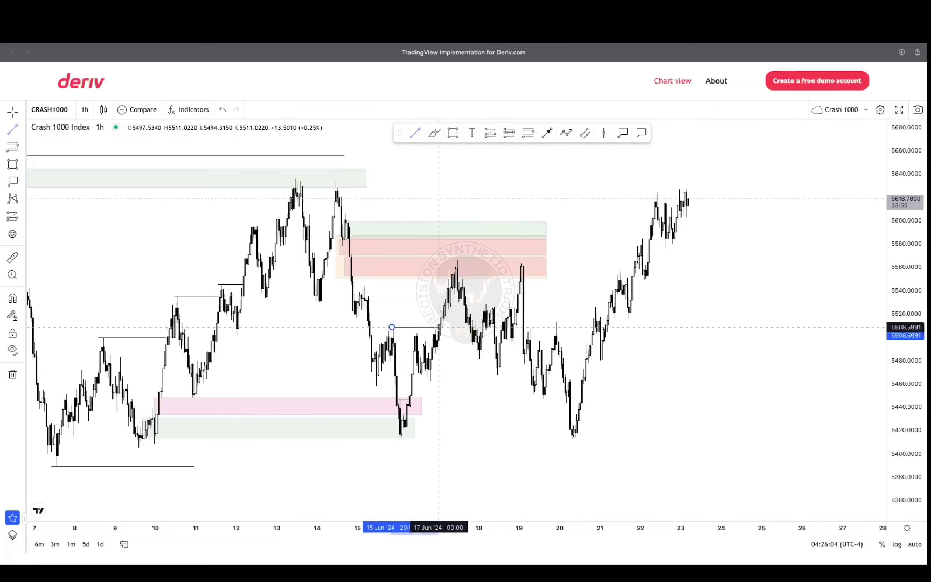
{"action": "left_click", "coordinate": [438, 327]}
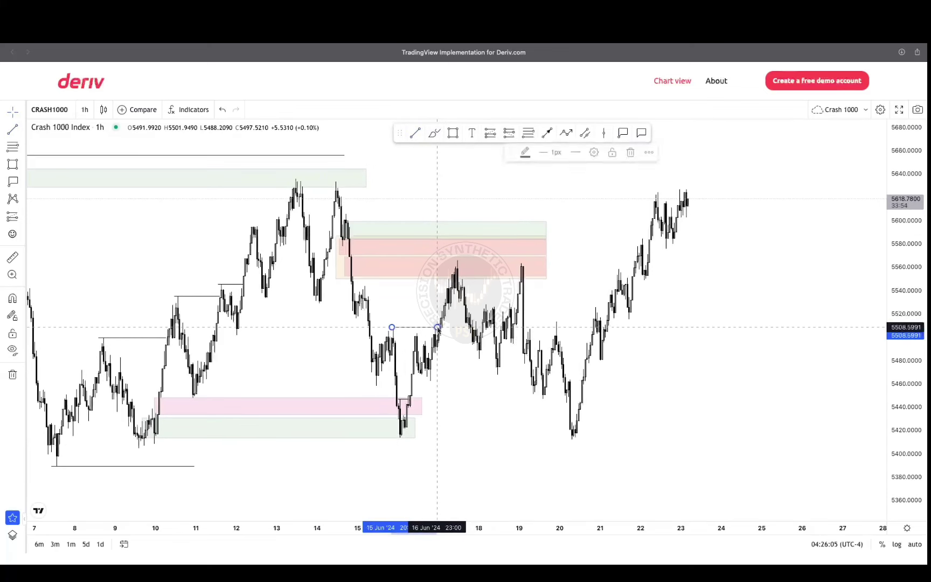
{"action": "left_click", "coordinate": [529, 135]}
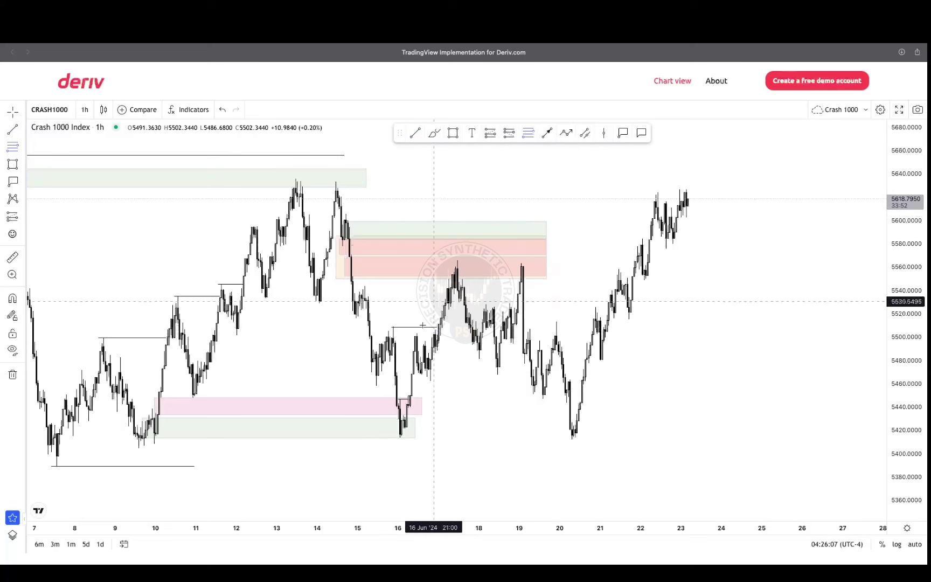
{"action": "left_click", "coordinate": [430, 381]}
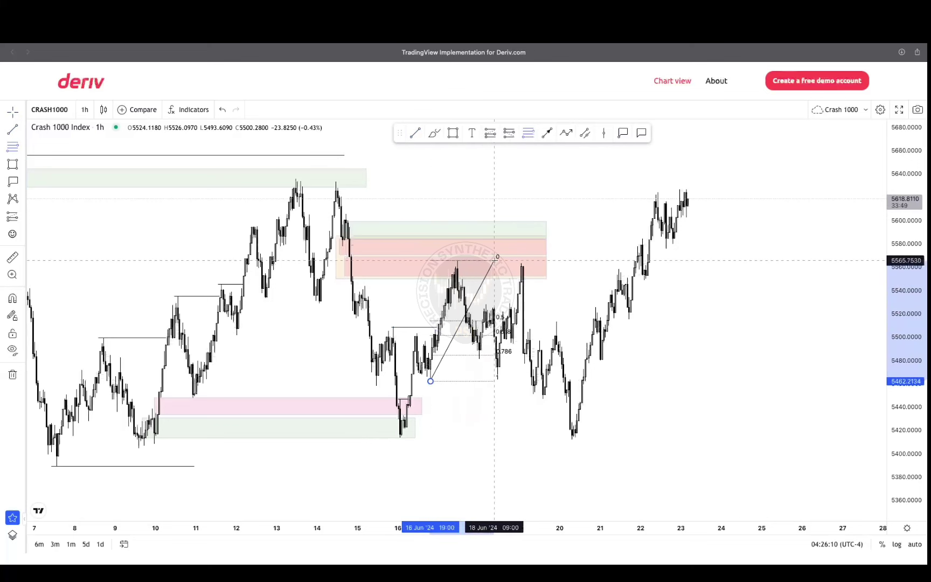
{"action": "left_click", "coordinate": [495, 260]}
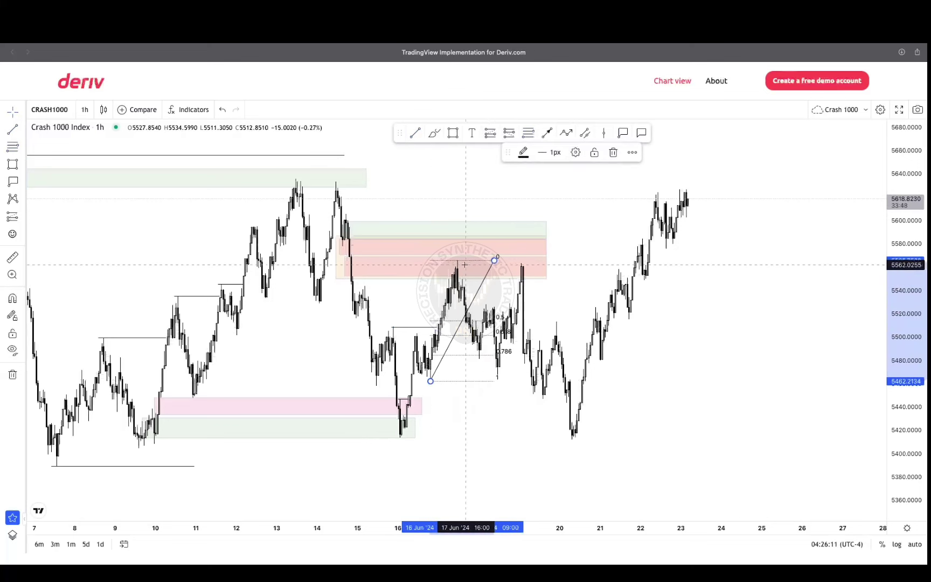
Step: Draw a rectangle between the 0.618 and 0.786 levels, about 5484 to 5502, from 16 to 18 June and fill it orange
{"action": "left_click", "coordinate": [453, 135]}
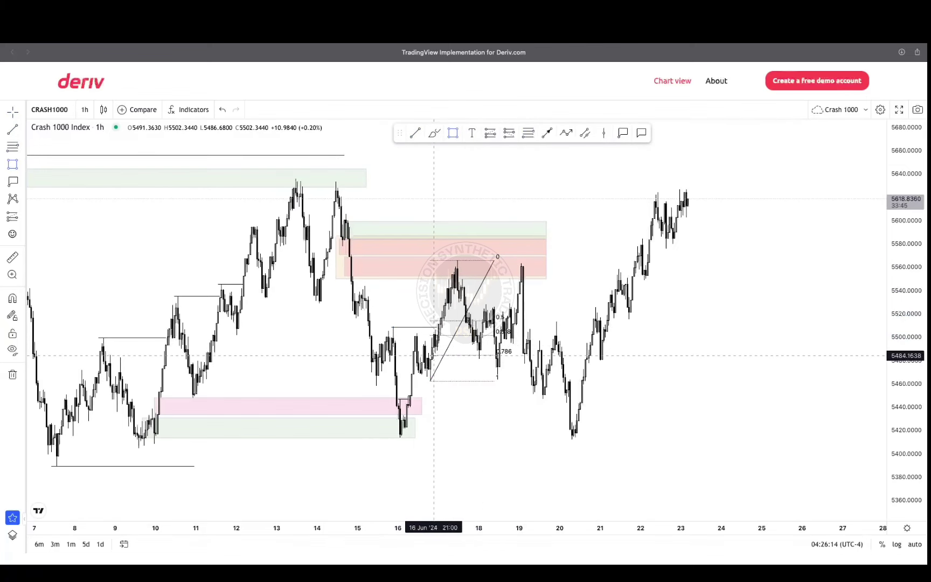
{"action": "left_click", "coordinate": [434, 356]}
{"action": "left_click", "coordinate": [503, 335]}
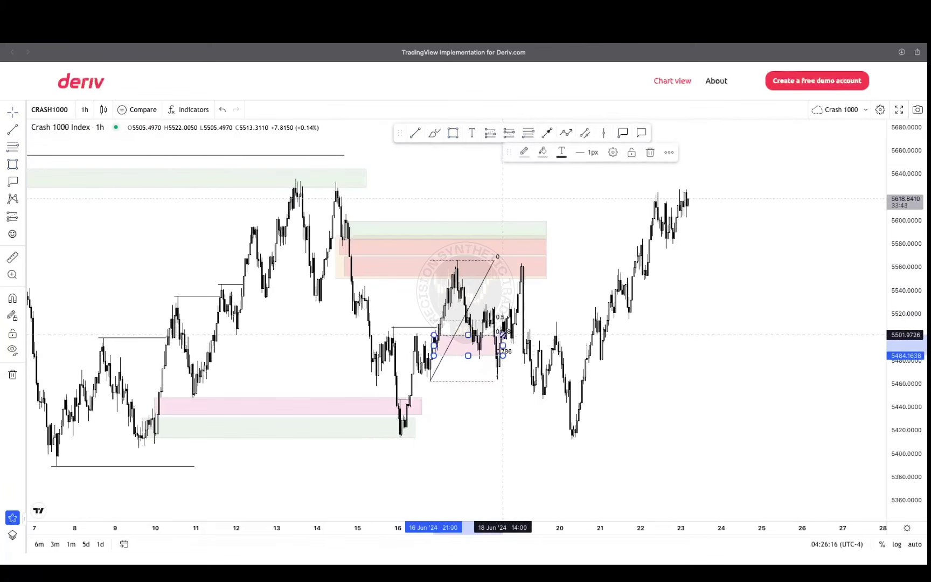
{"action": "left_click", "coordinate": [542, 152]}
{"action": "left_click", "coordinate": [554, 185]}
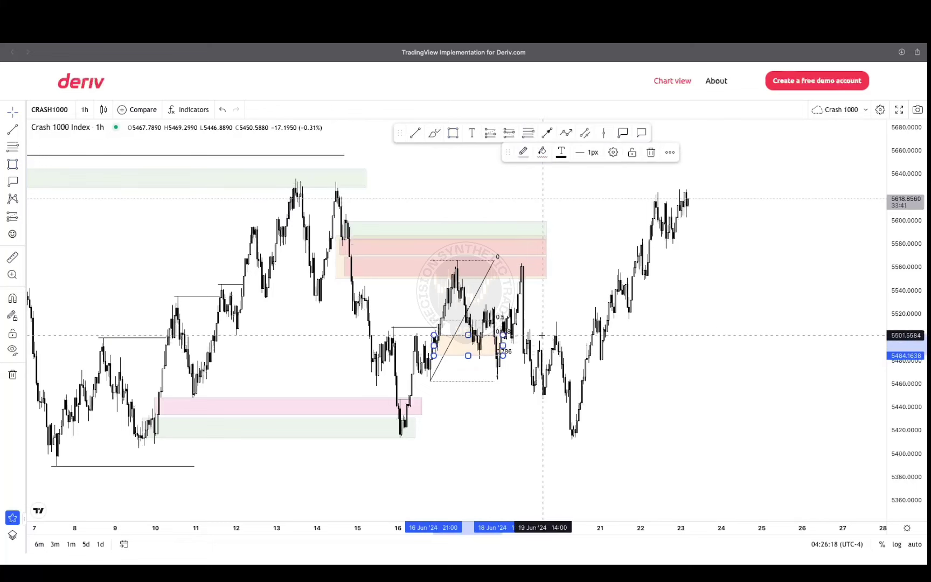
{"action": "left_click", "coordinate": [559, 329]}
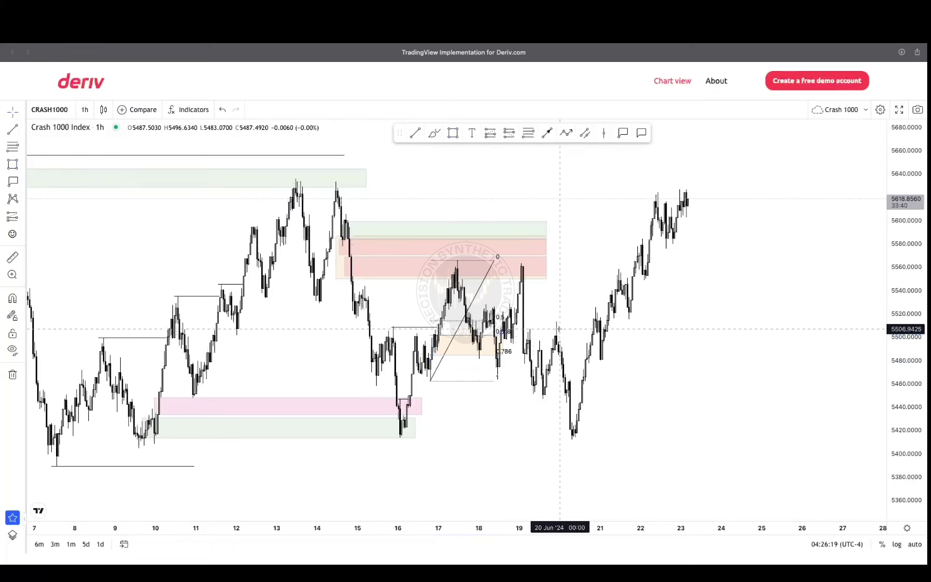
Step: Delete the Fibonacci retracement on the 16–17 June rally and switch the chart to the 10-minute timeframe
{"action": "left_click", "coordinate": [465, 318]}
{"action": "key", "text": "Delete"}
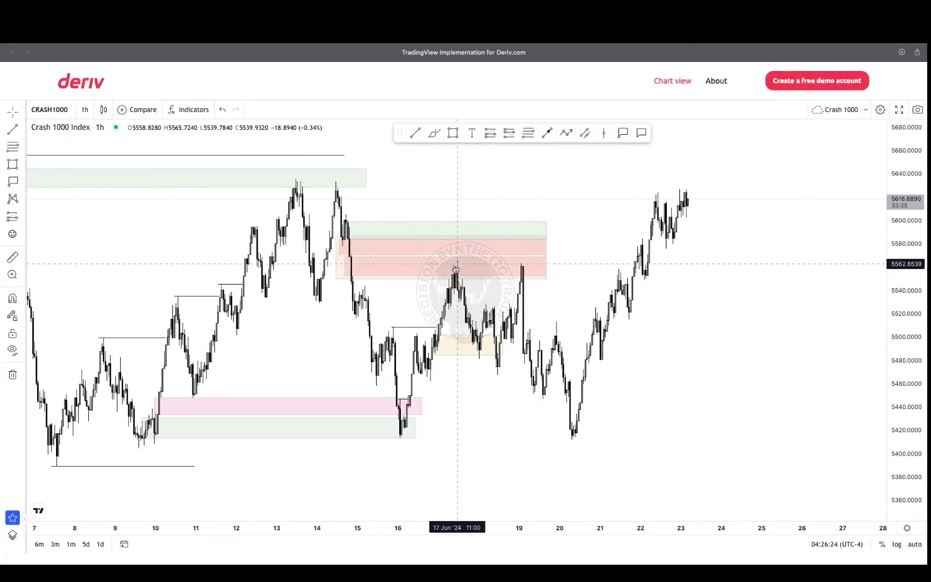
{"action": "left_click", "coordinate": [84, 112]}
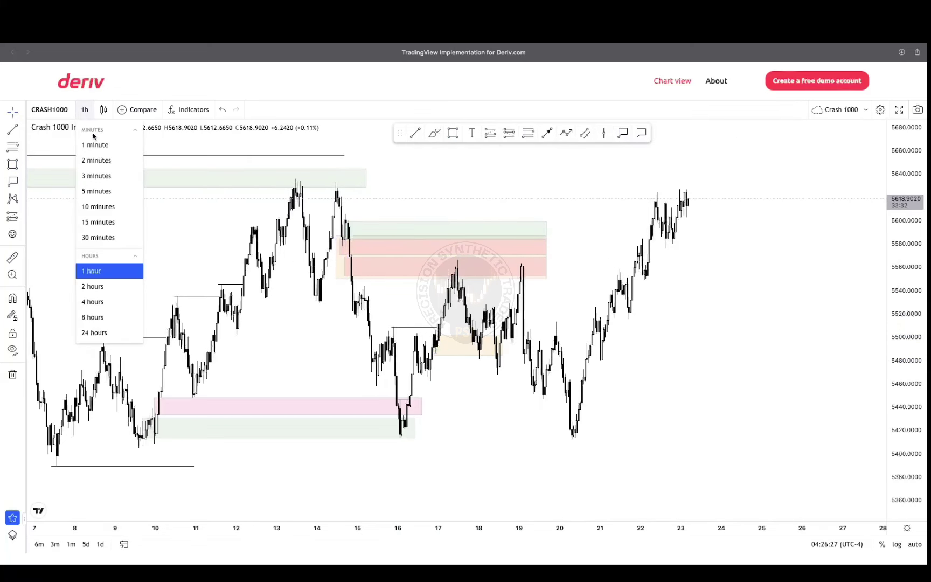
{"action": "left_click", "coordinate": [93, 206]}
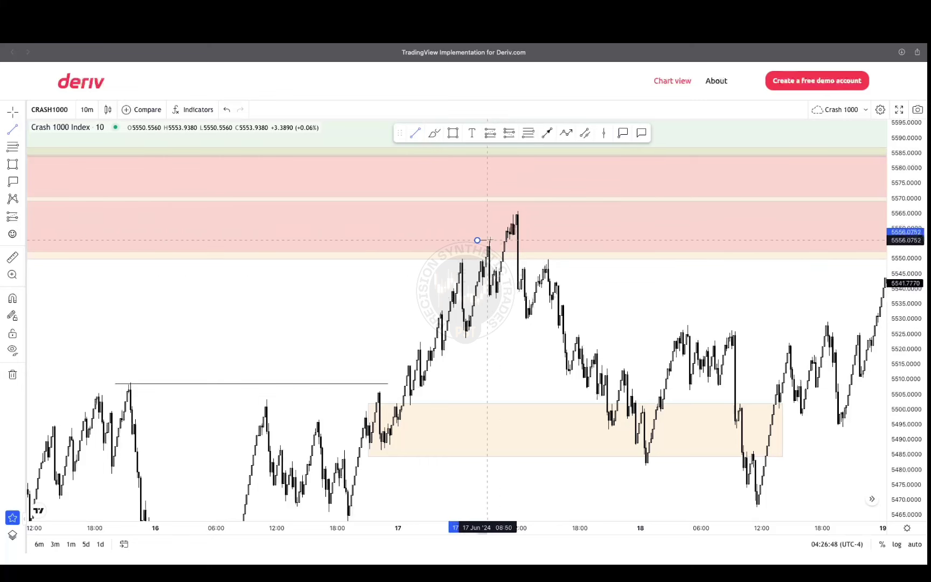
Step: Mark the 17 June structure breaks with horizontal lines at about 5556 on the swing high and about 5537 on the swing low
{"action": "left_click", "coordinate": [507, 240]}
{"action": "left_click", "coordinate": [601, 297]}
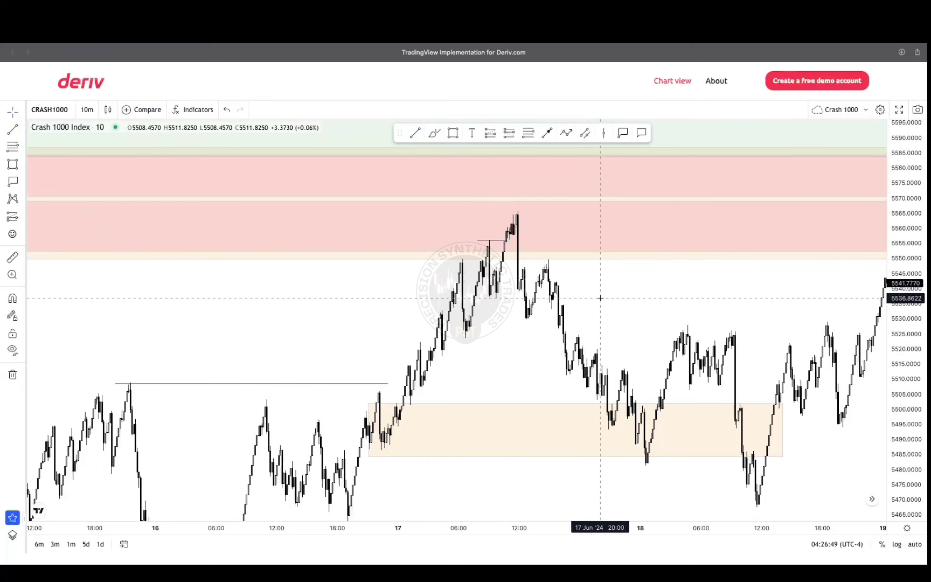
{"action": "left_click", "coordinate": [414, 134]}
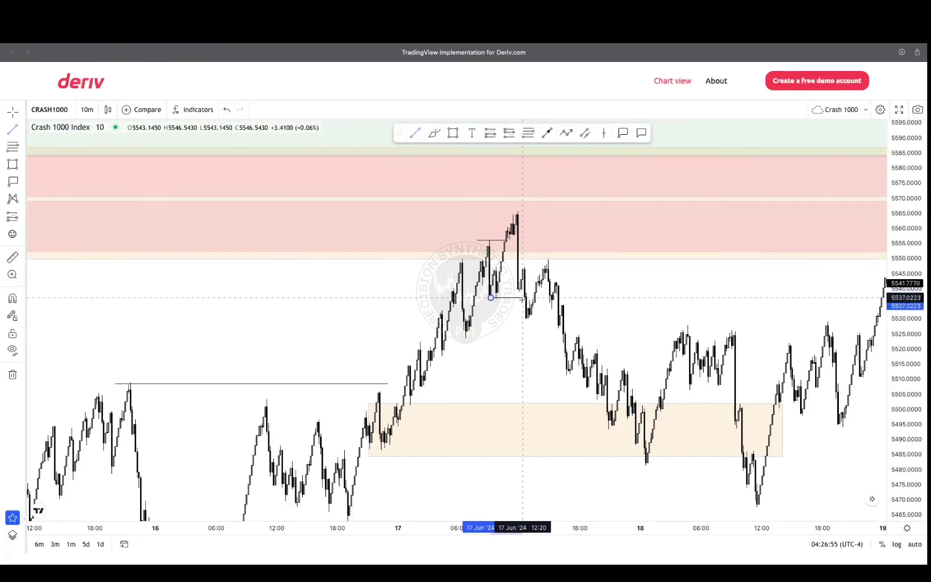
{"action": "left_click", "coordinate": [522, 297]}
{"action": "left_click", "coordinate": [594, 286]}
Step: Draw a Fibonacci retracement on the 17 June decline from the high at about 5566 to the low at about 5530
{"action": "scroll", "coordinate": [586, 291], "scroll_direction": "right", "scroll_amount": 3}
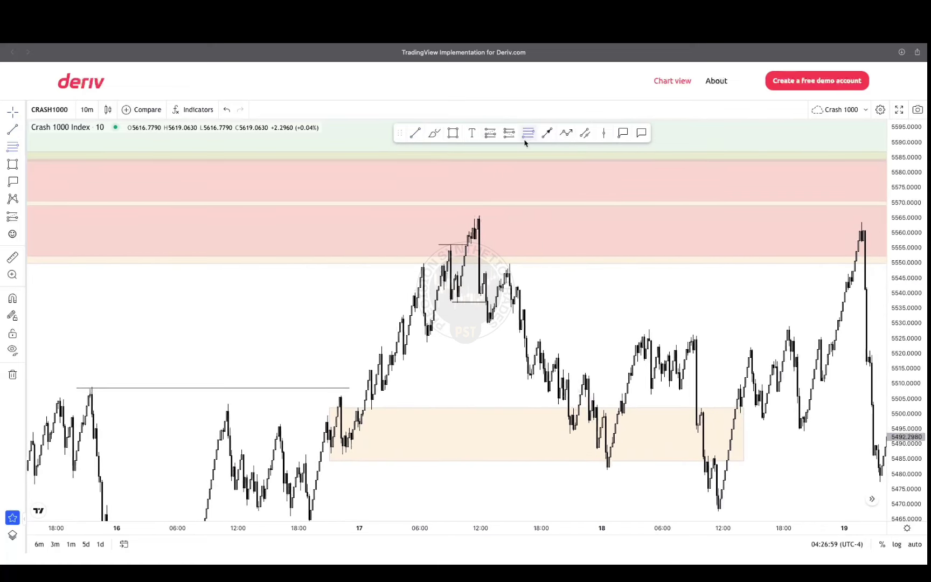
{"action": "left_click", "coordinate": [474, 216]}
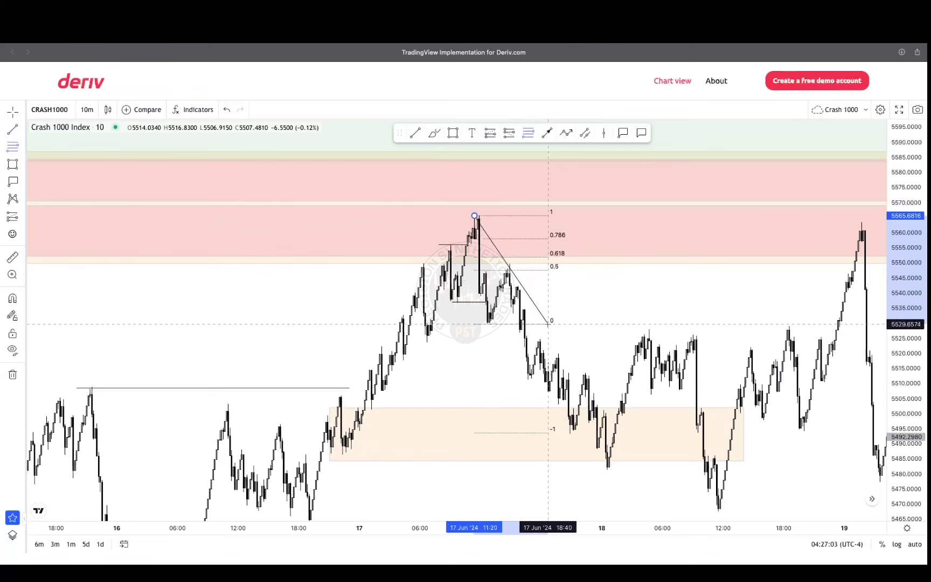
{"action": "left_click", "coordinate": [548, 323]}
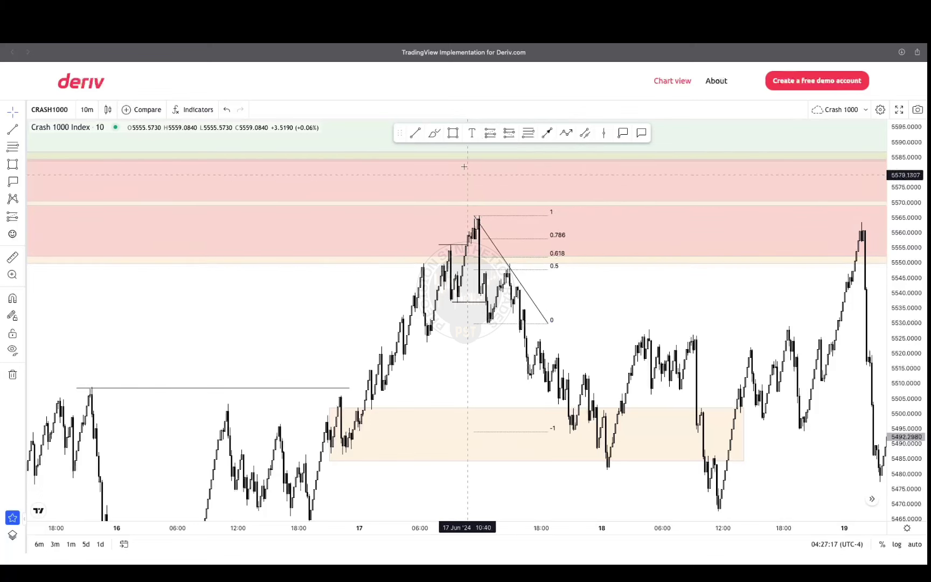
Step: Draw a rectangle from about 5546 to 5561 over the new retracement, from 11:40 to 18:30 on 17 June, and fill it pink
{"action": "left_click", "coordinate": [453, 133]}
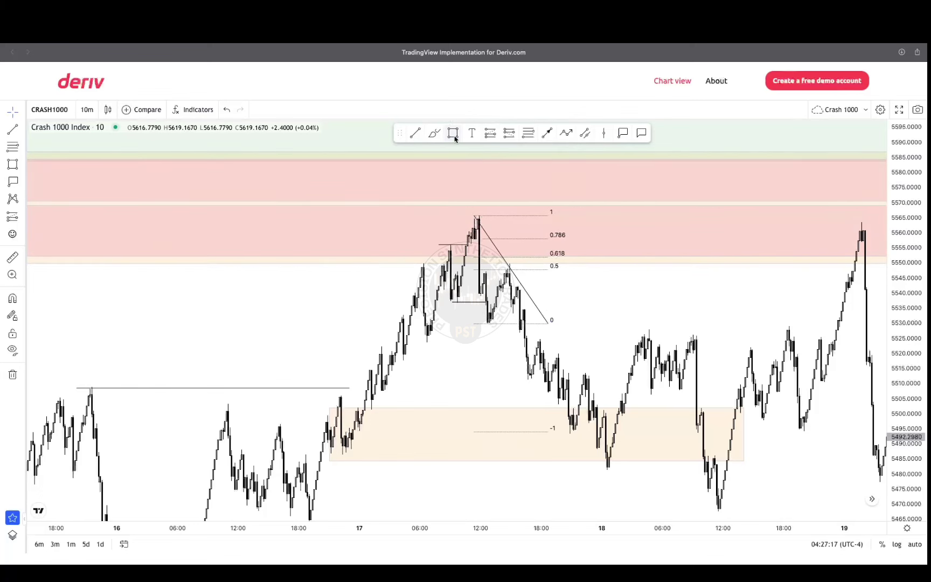
{"action": "left_click", "coordinate": [478, 230]}
{"action": "left_click", "coordinate": [546, 273]}
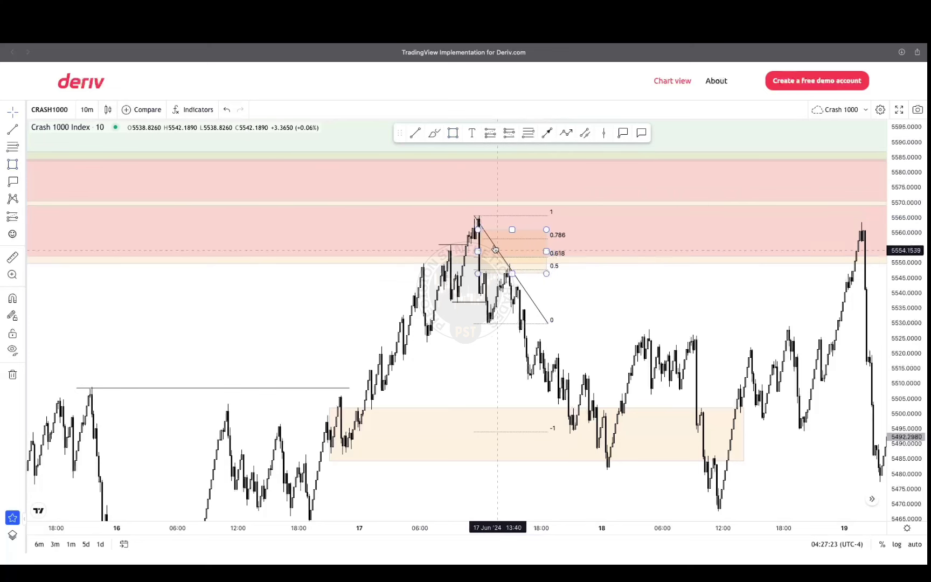
{"action": "left_click", "coordinate": [504, 274]}
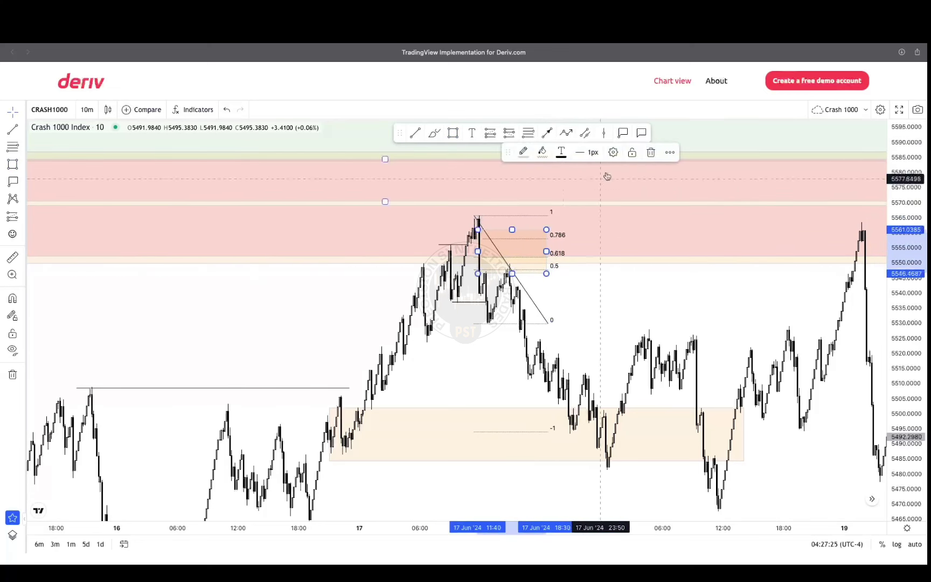
{"action": "left_click", "coordinate": [542, 152]}
{"action": "left_click", "coordinate": [645, 190]}
{"action": "left_click", "coordinate": [593, 282]}
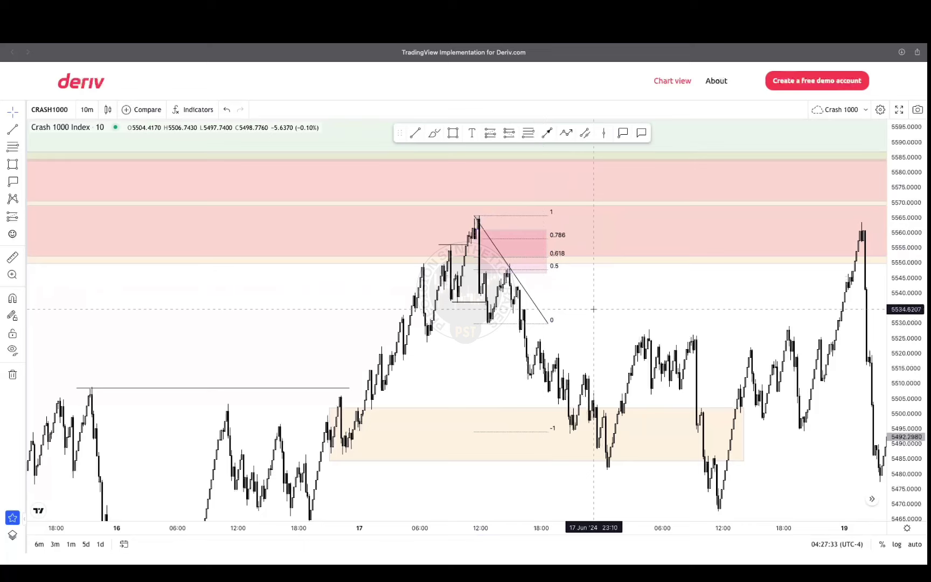
Step: Delete the Fibonacci retracement and the pink rectangle drawn on the 17 June decline
{"action": "left_click_drag", "start_coordinate": [592, 310], "coordinate": [592, 298]}
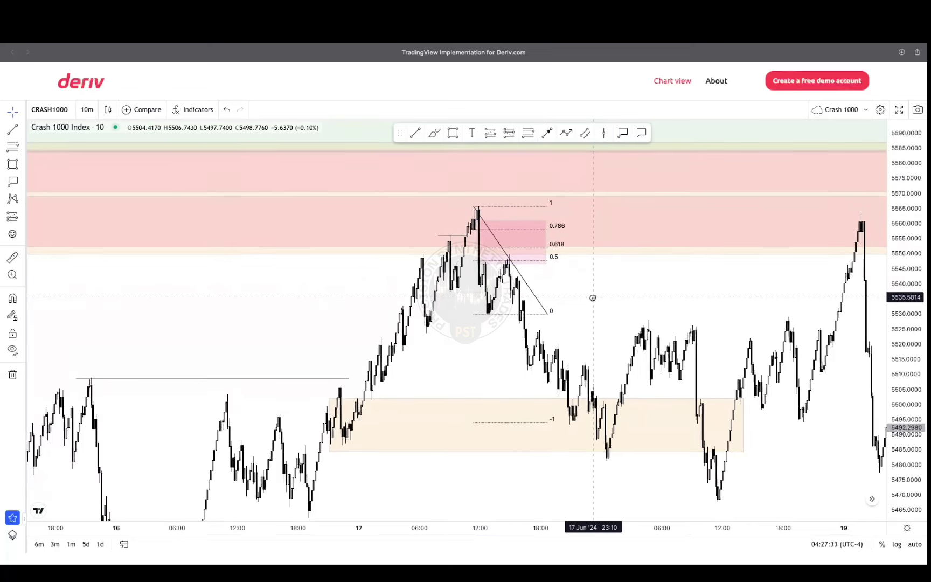
{"action": "left_click", "coordinate": [510, 258]}
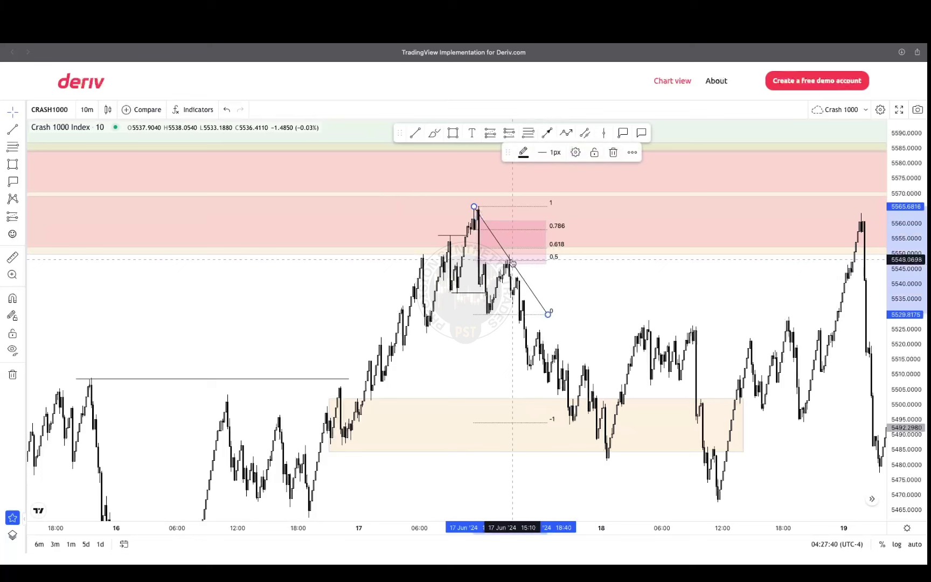
{"action": "key", "text": "Delete"}
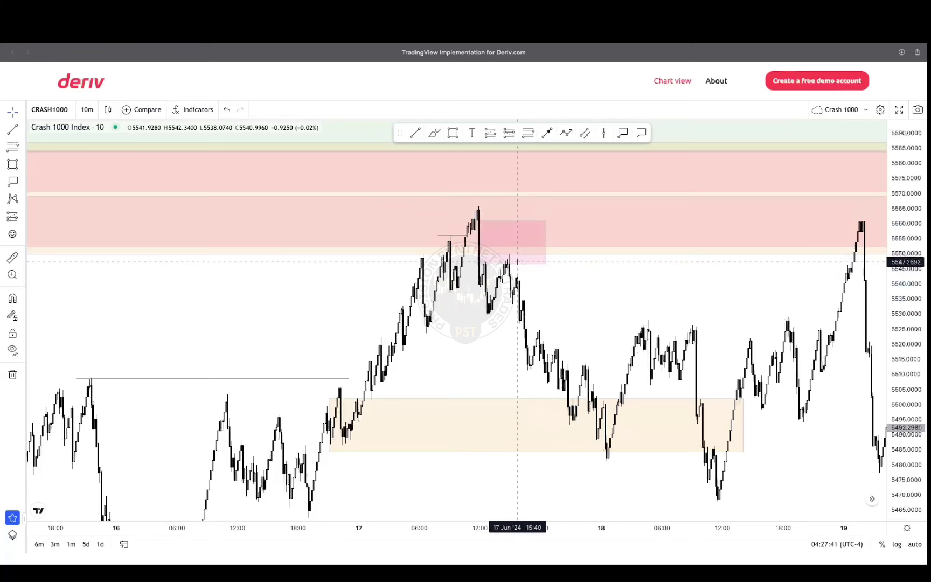
{"action": "left_click", "coordinate": [515, 261]}
{"action": "key", "text": "Delete"}
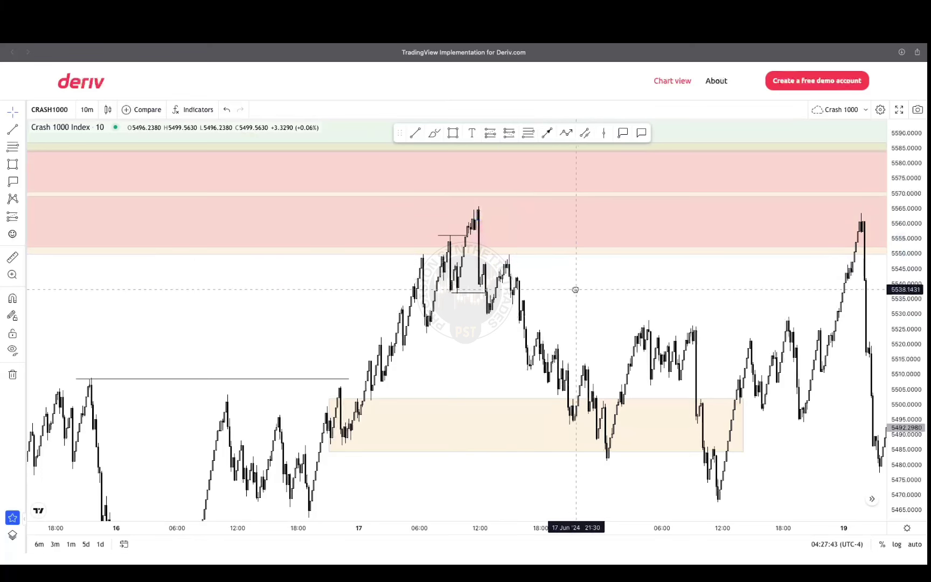
Step: Examine the price action from 16 to 19 June around the 17 June structure breaks and the orange demand zone
{"action": "scroll", "coordinate": [574, 291], "scroll_direction": "right", "scroll_amount": 2}
{"action": "scroll", "coordinate": [550, 279], "scroll_direction": "left", "scroll_amount": 4}
{"action": "scroll", "coordinate": [581, 303], "scroll_direction": "left", "scroll_amount": 3}
{"action": "scroll", "coordinate": [581, 303], "scroll_direction": "down", "scroll_amount": 3}
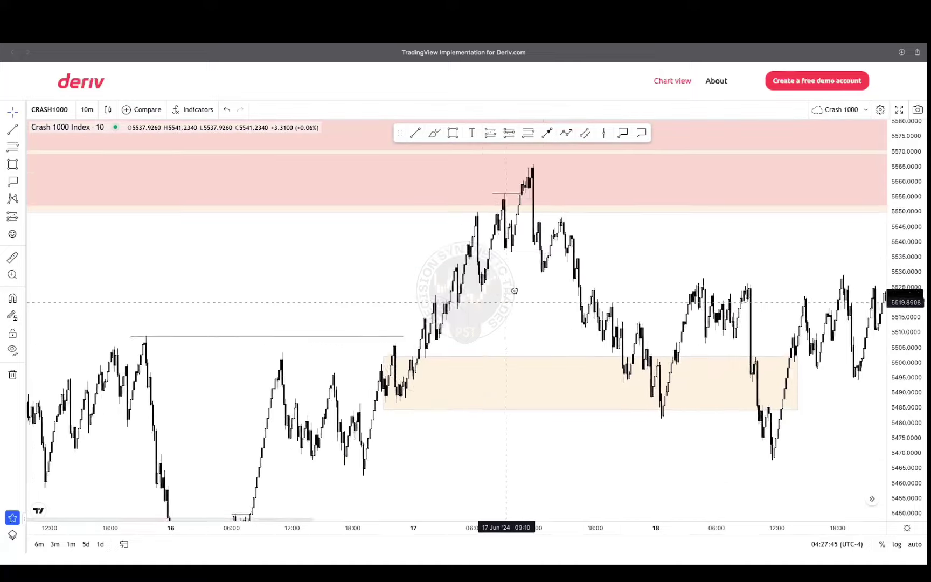
{"action": "scroll", "coordinate": [416, 422], "scroll_direction": "right", "scroll_amount": 2}
{"action": "scroll", "coordinate": [416, 422], "scroll_direction": "up", "scroll_amount": 2}
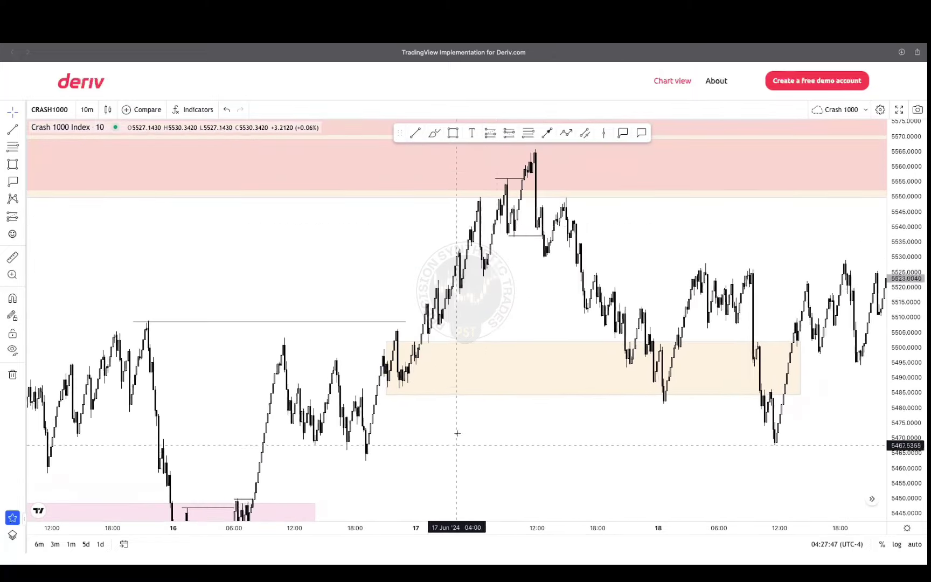
{"action": "scroll", "coordinate": [484, 295], "scroll_direction": "right", "scroll_amount": 1}
{"action": "scroll", "coordinate": [485, 295], "scroll_direction": "up", "scroll_amount": 1}
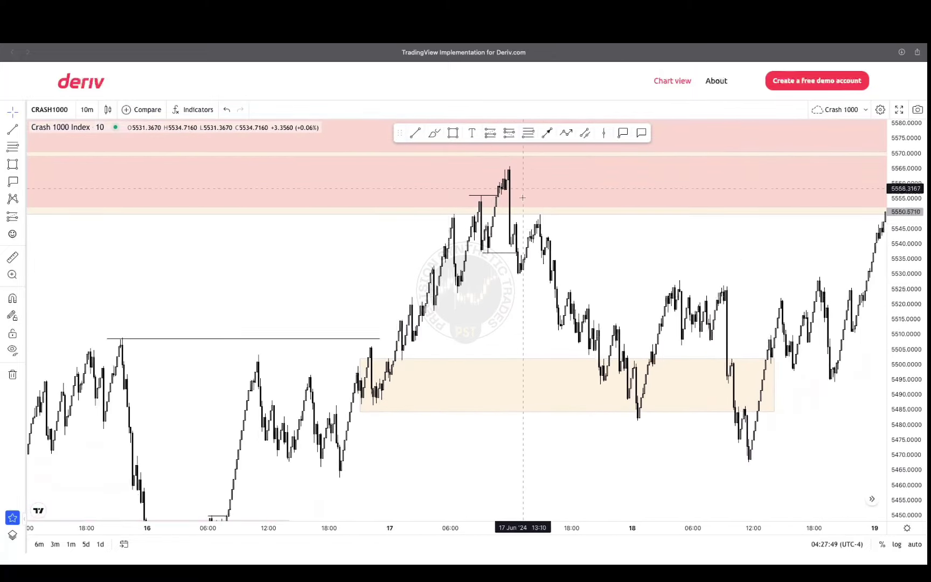
{"action": "scroll", "coordinate": [484, 296], "scroll_direction": "right", "scroll_amount": 2}
{"action": "scroll", "coordinate": [484, 295], "scroll_direction": "up", "scroll_amount": 1}
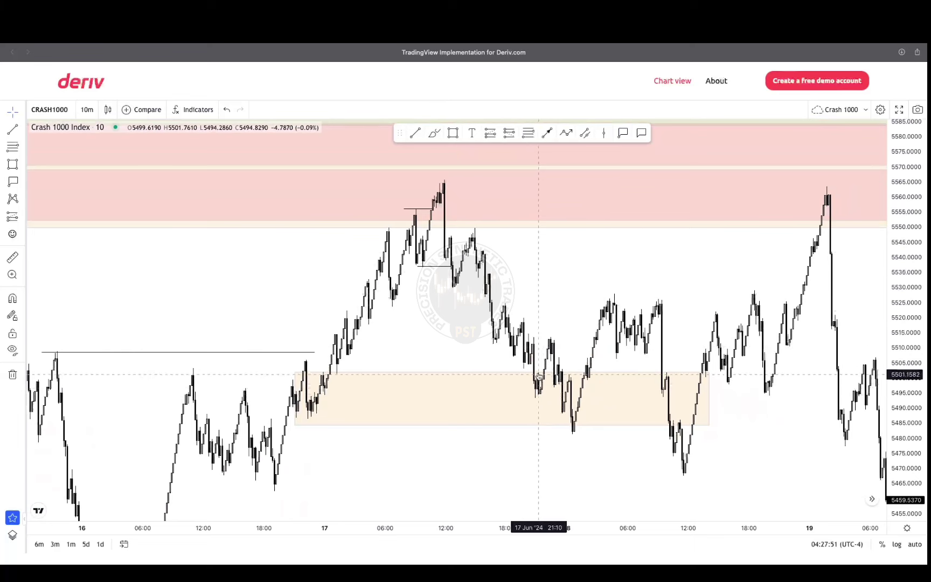
Step: Mark the next 17 June structure break with a horizontal line at about 5530 under the swing low
{"action": "left_click", "coordinate": [414, 132]}
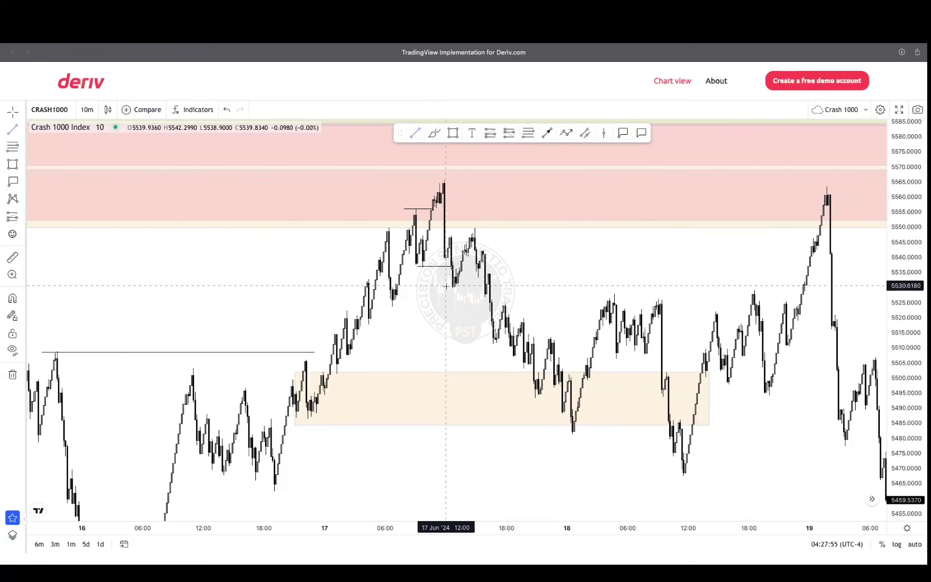
{"action": "left_click", "coordinate": [485, 287]}
Step: Try a Fibonacci retracement on the 17 June decline from the high at about 5549.5 to about 5511, and remove it
{"action": "scroll", "coordinate": [479, 278], "scroll_direction": "right", "scroll_amount": 2}
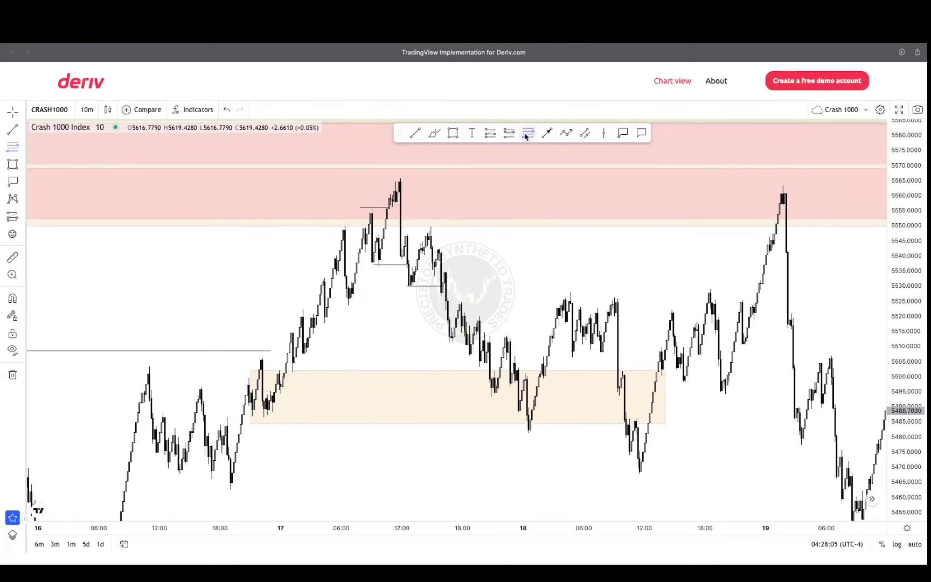
{"action": "left_click", "coordinate": [429, 227]}
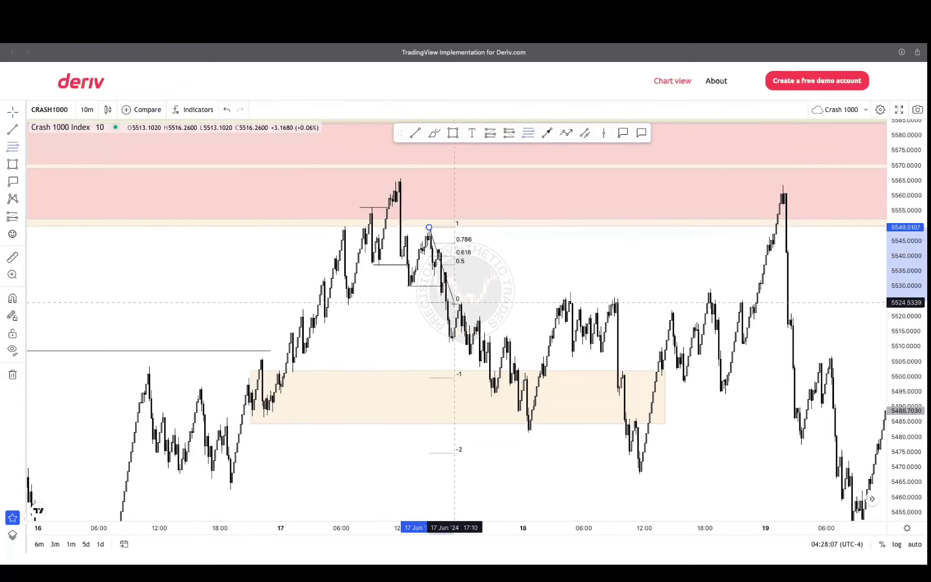
{"action": "left_click", "coordinate": [479, 343]}
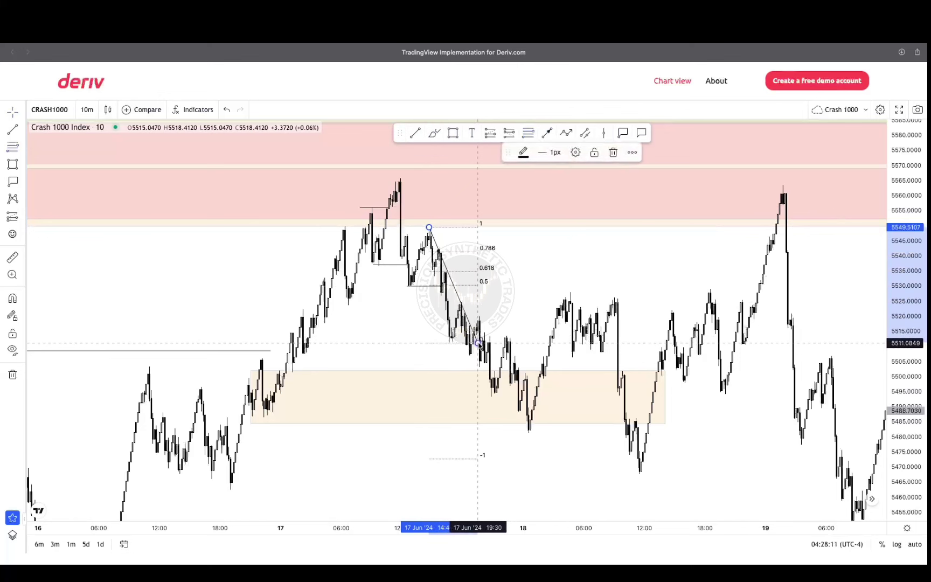
{"action": "key", "text": "Delete"}
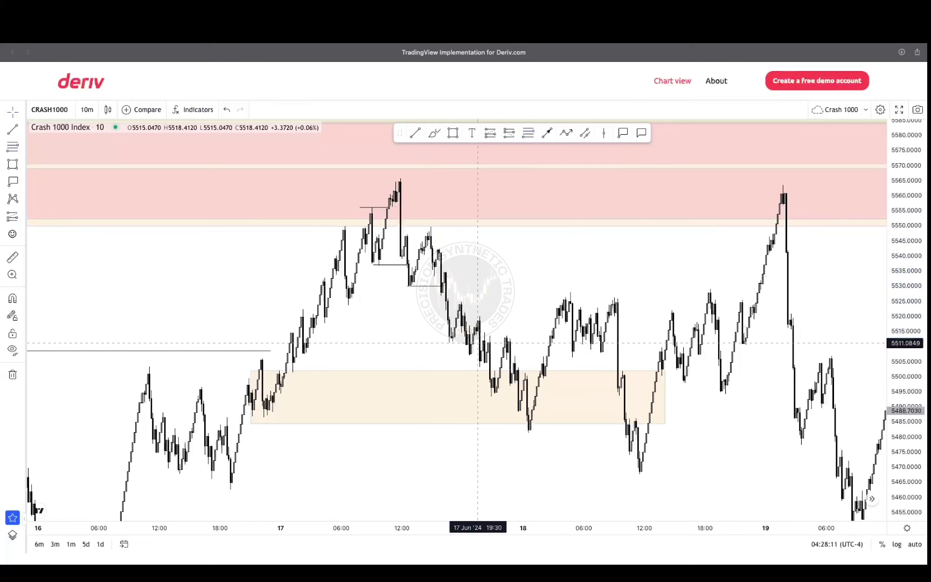
Step: Mark the following structure break with a horizontal line at about 5511, from 16:30 to 18:10 on 17 June
{"action": "left_click", "coordinate": [414, 135]}
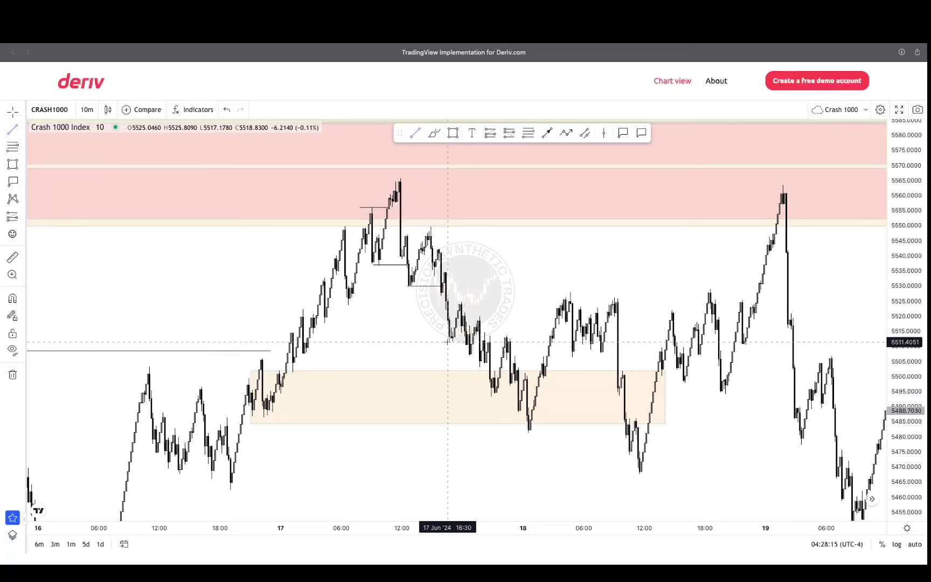
{"action": "left_click", "coordinate": [465, 341]}
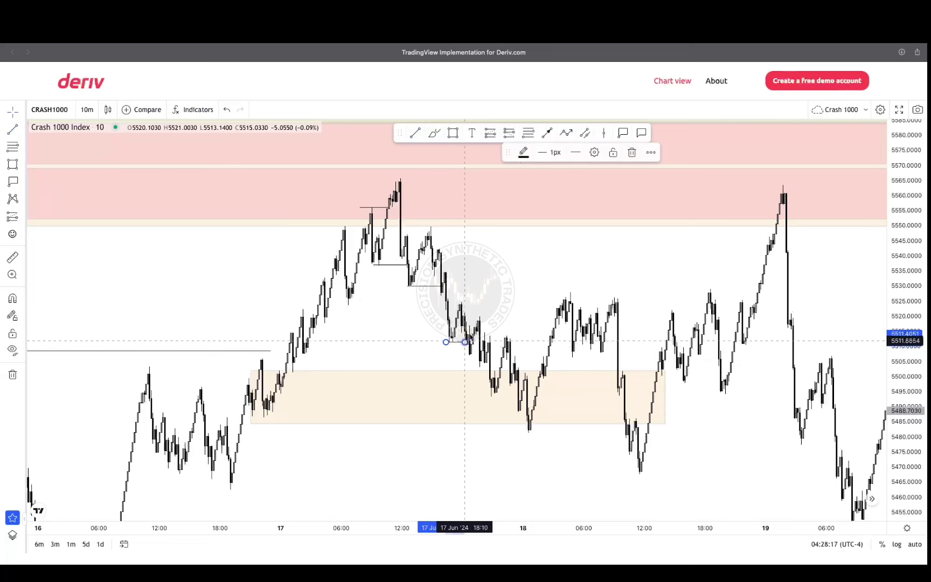
{"action": "left_click_drag", "start_coordinate": [508, 295], "coordinate": [484, 276]}
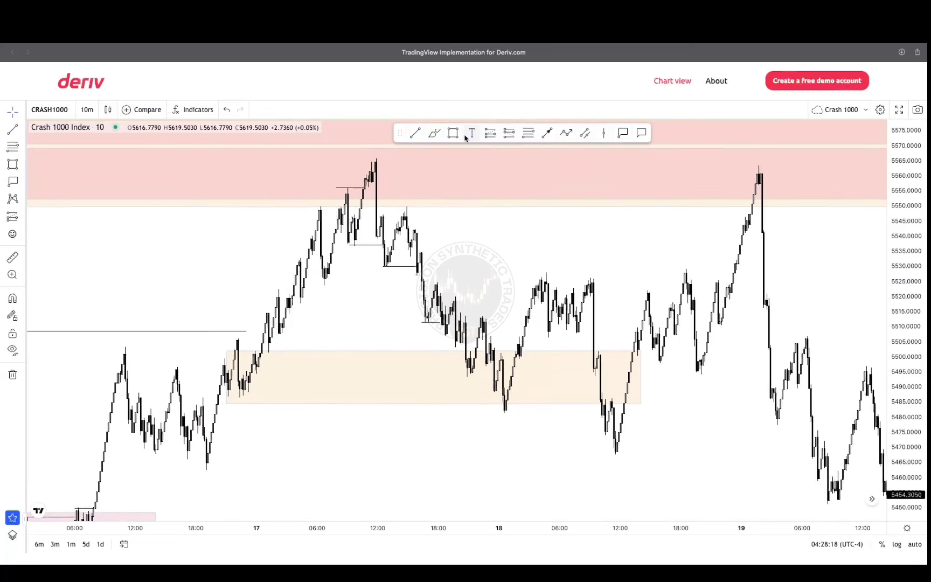
Step: Draw a Fibonacci retracement on the 17 June decline from the lower high at about 5524.7 to about 5507
{"action": "left_click", "coordinate": [525, 133]}
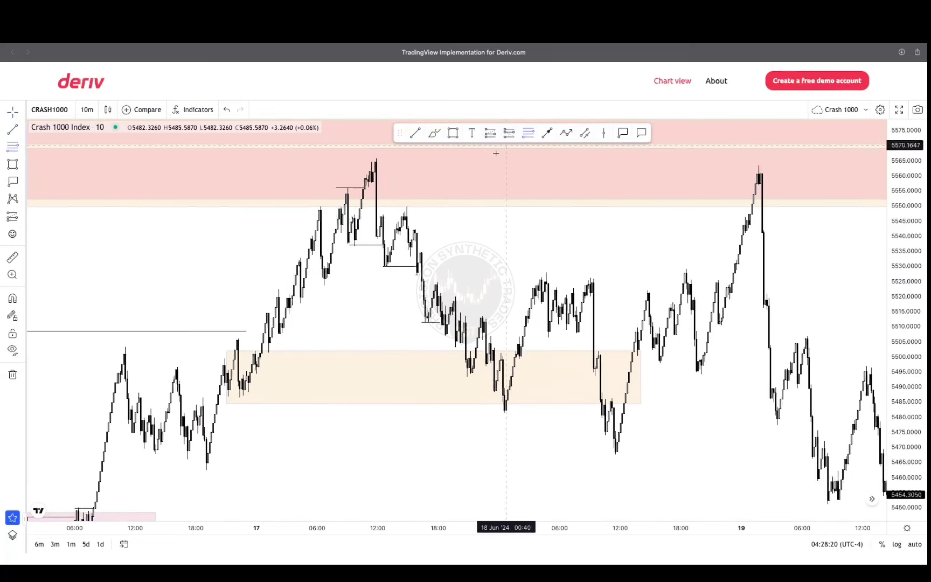
{"action": "left_click", "coordinate": [438, 282]}
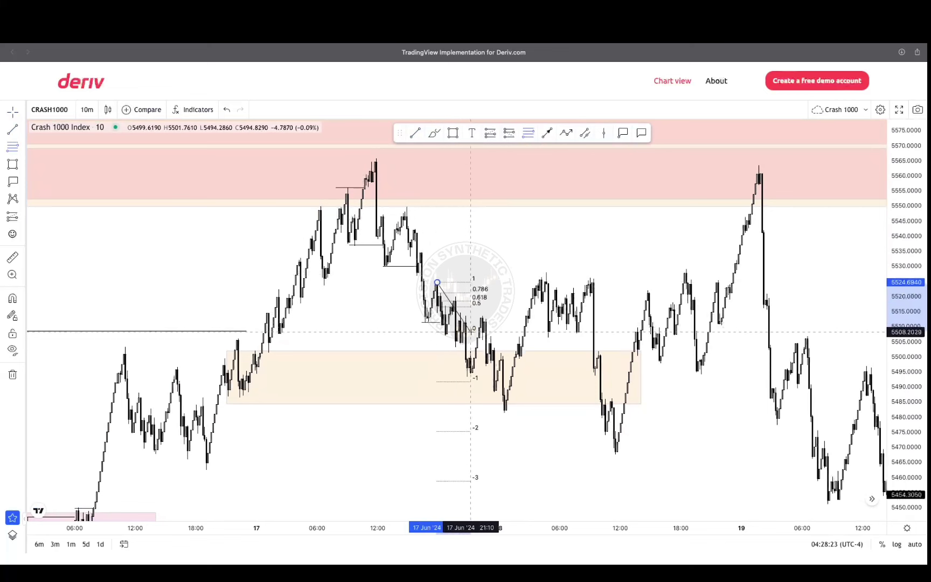
{"action": "left_click", "coordinate": [472, 335]}
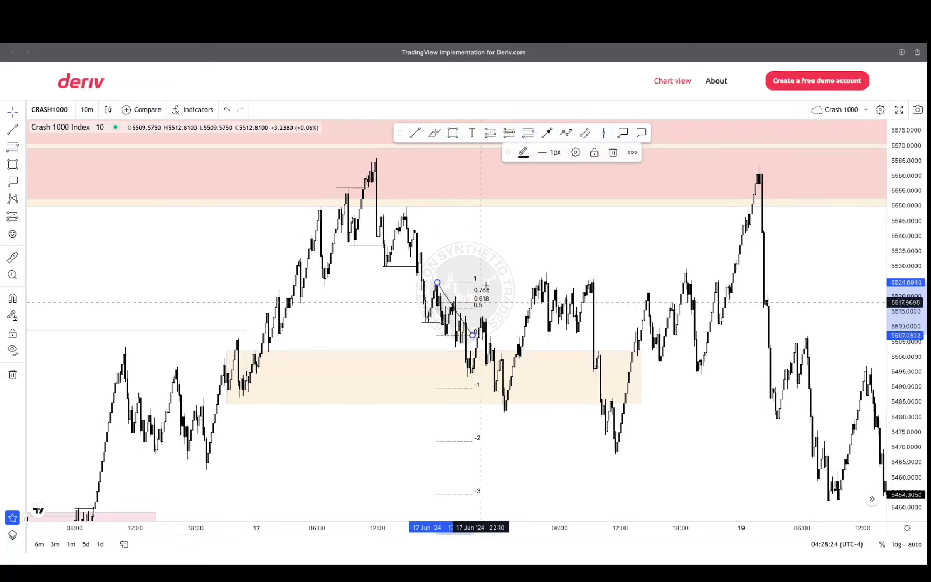
Step: Draw a rectangle from about 5517.8 to 5520.7 over the retracement, from 18:00 to 21:10 on 17 June, and fill it orange
{"action": "left_click", "coordinate": [453, 133]}
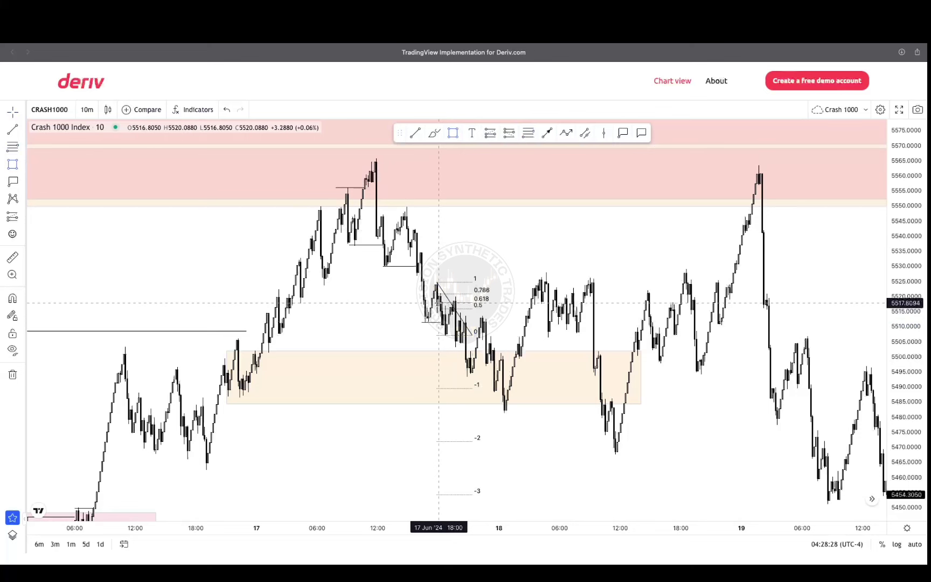
{"action": "left_click", "coordinate": [437, 304]}
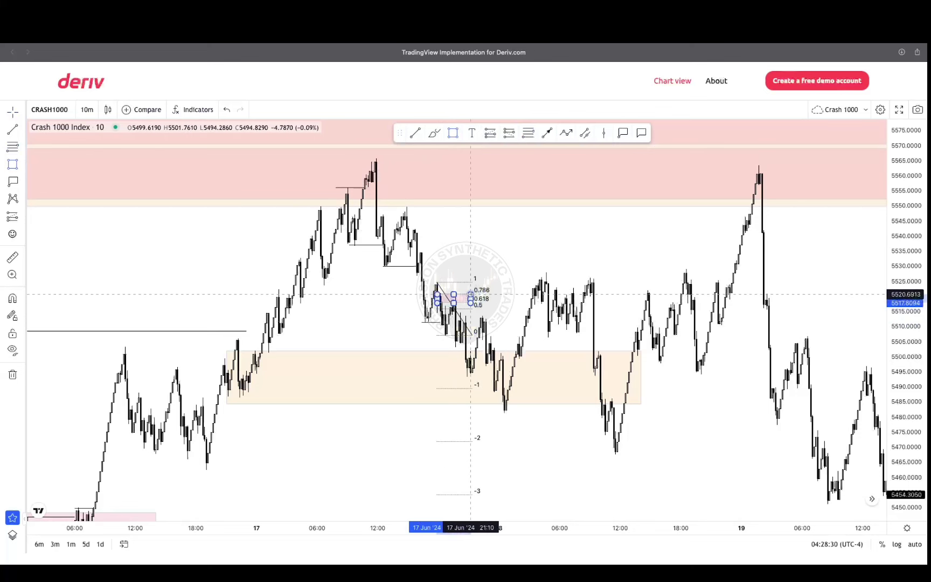
{"action": "left_click", "coordinate": [470, 294]}
{"action": "left_click", "coordinate": [543, 152]}
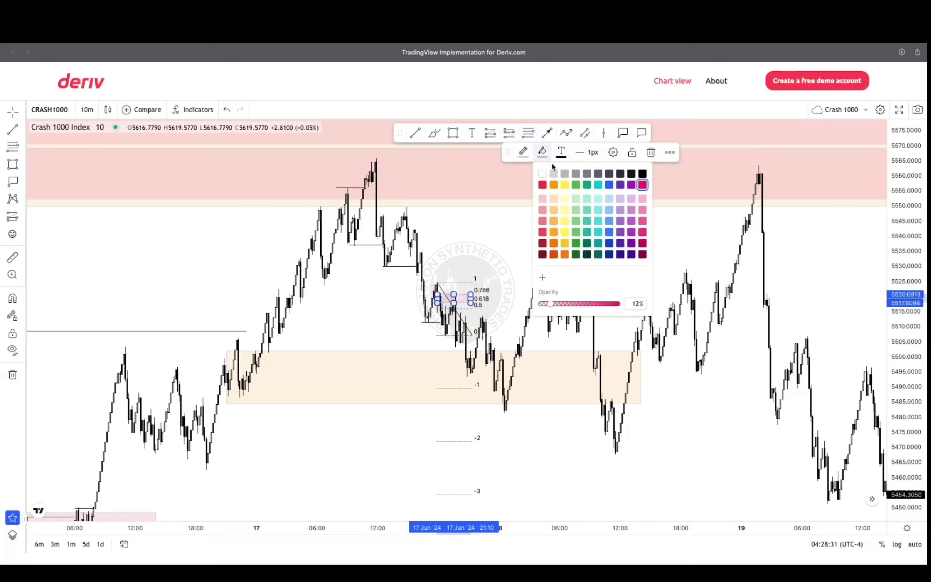
{"action": "left_click", "coordinate": [563, 186]}
{"action": "left_click", "coordinate": [474, 288]}
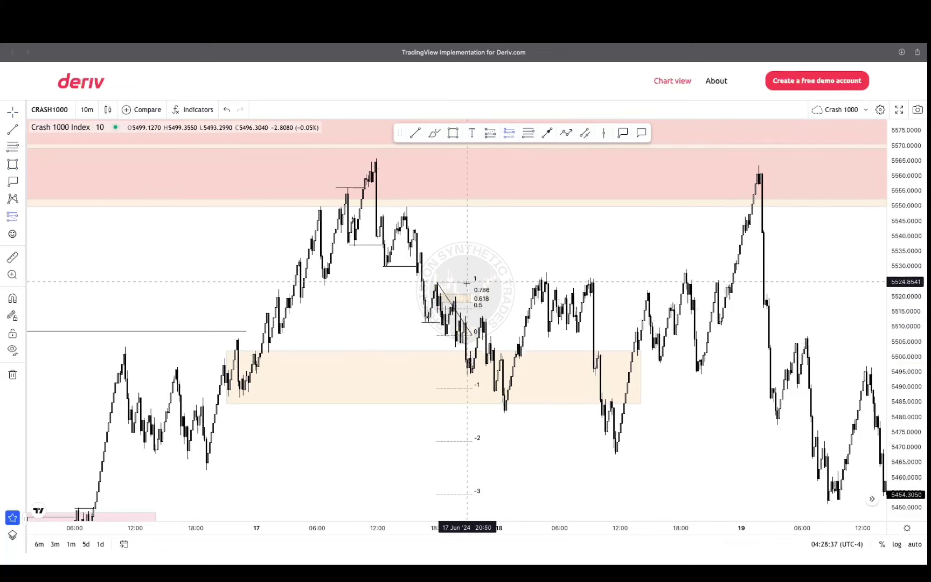
Step: Place a short position at about 5518 on 17 June with stop at about 5526 and target at about 5502, and shorten its time span
{"action": "left_click", "coordinate": [457, 302]}
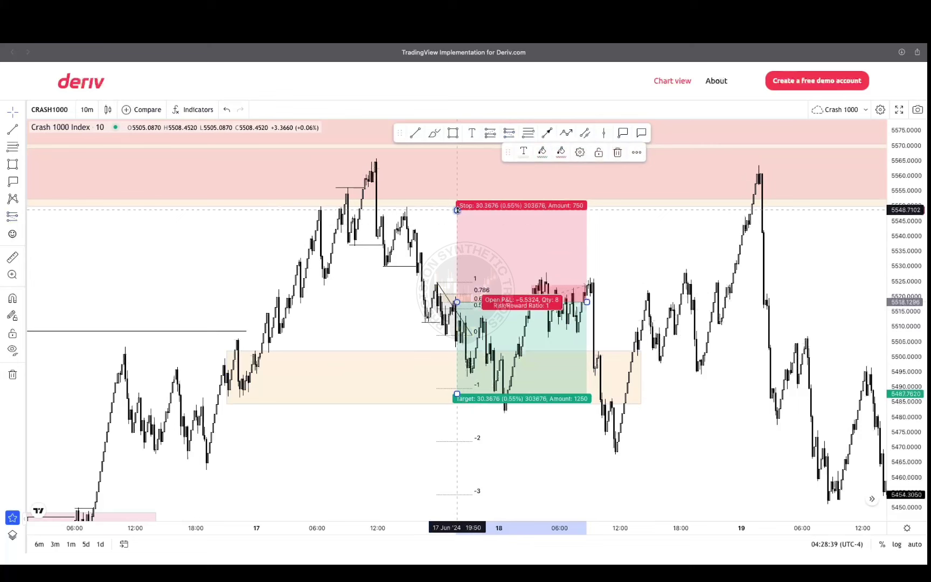
{"action": "left_click_drag", "start_coordinate": [457, 202], "coordinate": [457, 279]}
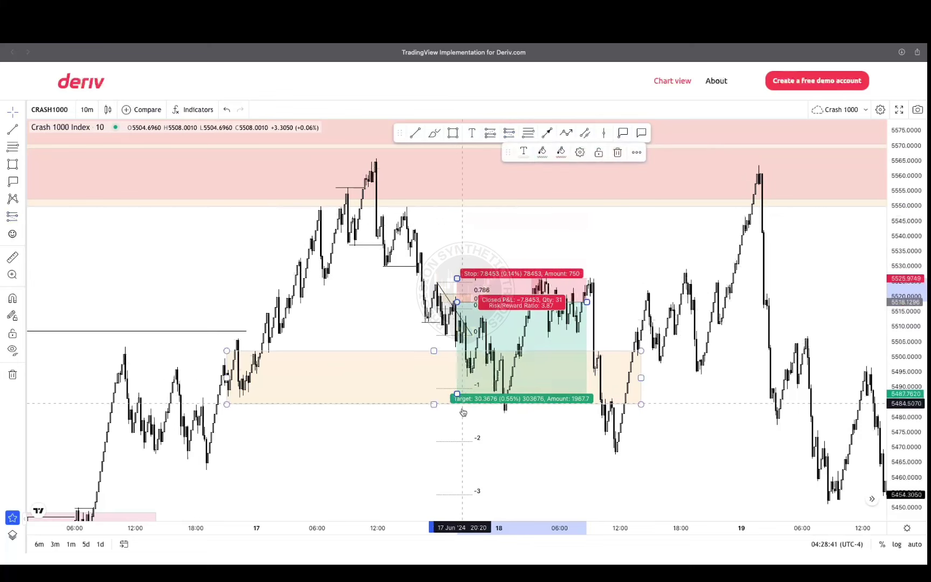
{"action": "left_click_drag", "start_coordinate": [457, 393], "coordinate": [465, 351]}
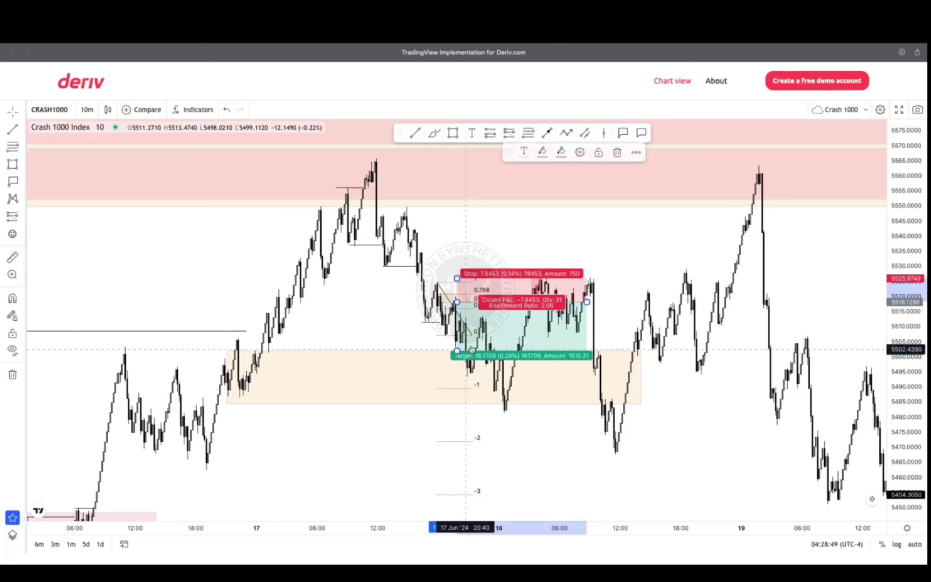
{"action": "left_click_drag", "start_coordinate": [587, 302], "coordinate": [491, 303]}
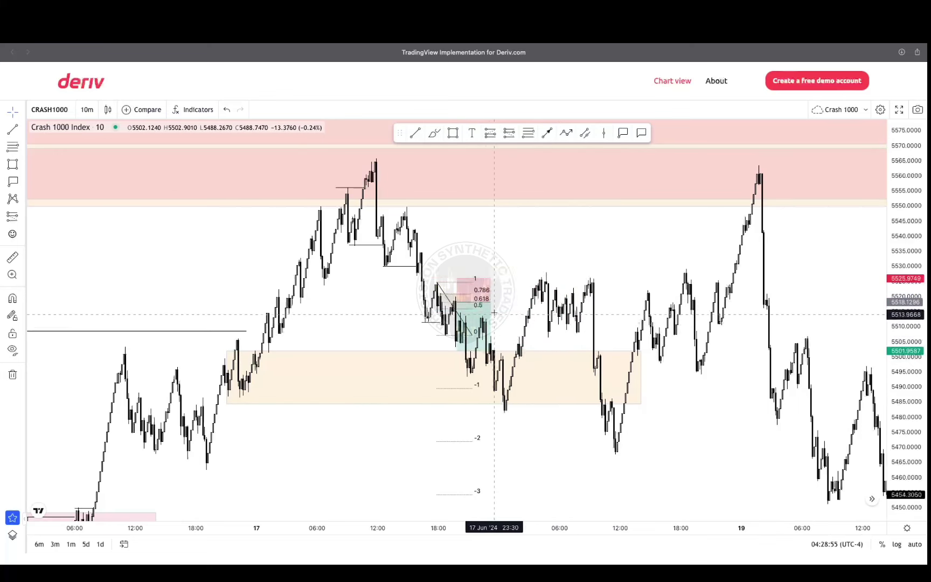
Step: Delete the short position, the Fibonacci retracement and the small orange rectangle on the 17 June decline
{"action": "key", "text": "Delete"}
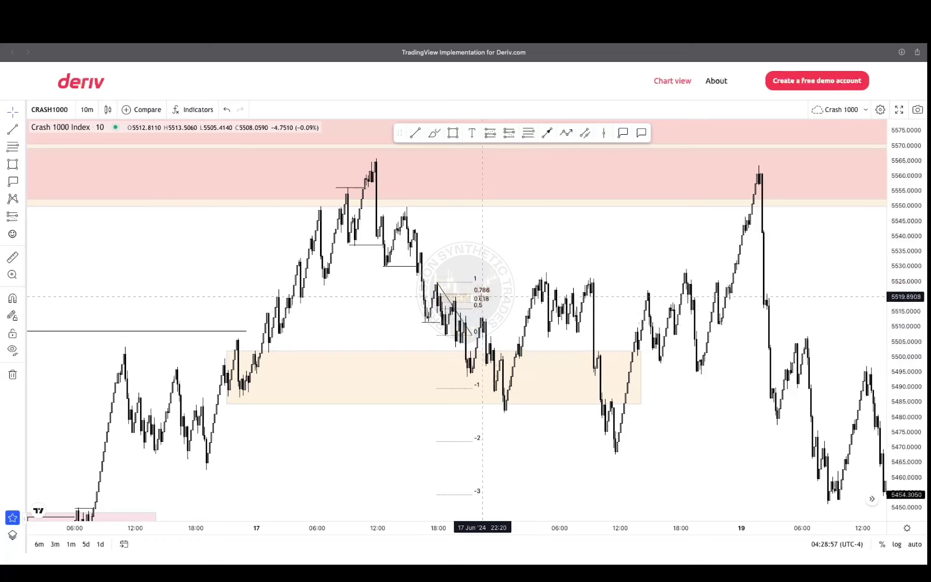
{"action": "key", "text": "Delete"}
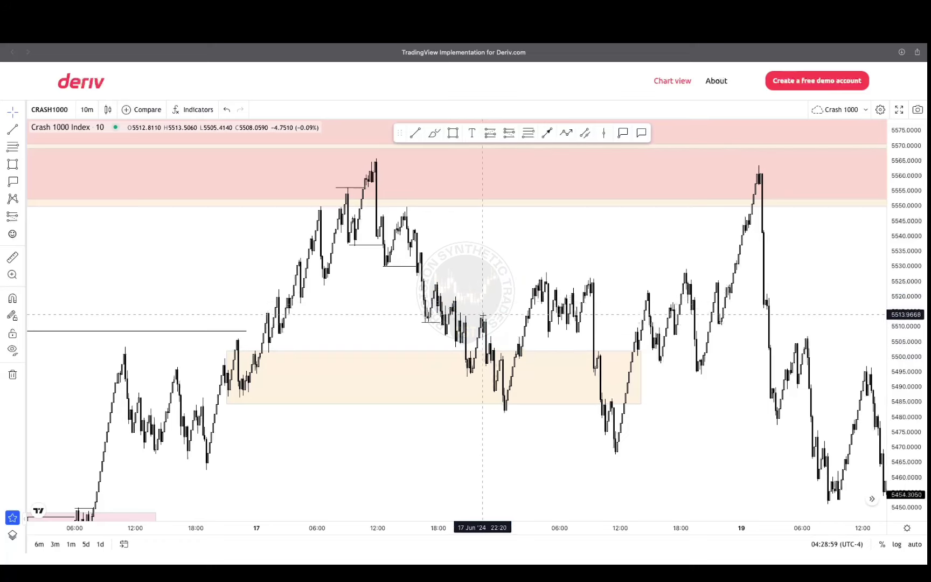
{"action": "mouse_move", "coordinate": [488, 313]}
{"action": "left_mouse_down"}
{"action": "mouse_move", "coordinate": [486, 298]}
{"action": "mouse_move", "coordinate": [481, 304]}
{"action": "left_mouse_up"}
Step: Switch the chart to 1 hour and draw a rectangle from about 5472 to 5482, from 16 June 14:00 to 18 June 19:00
{"action": "left_click", "coordinate": [108, 110]}
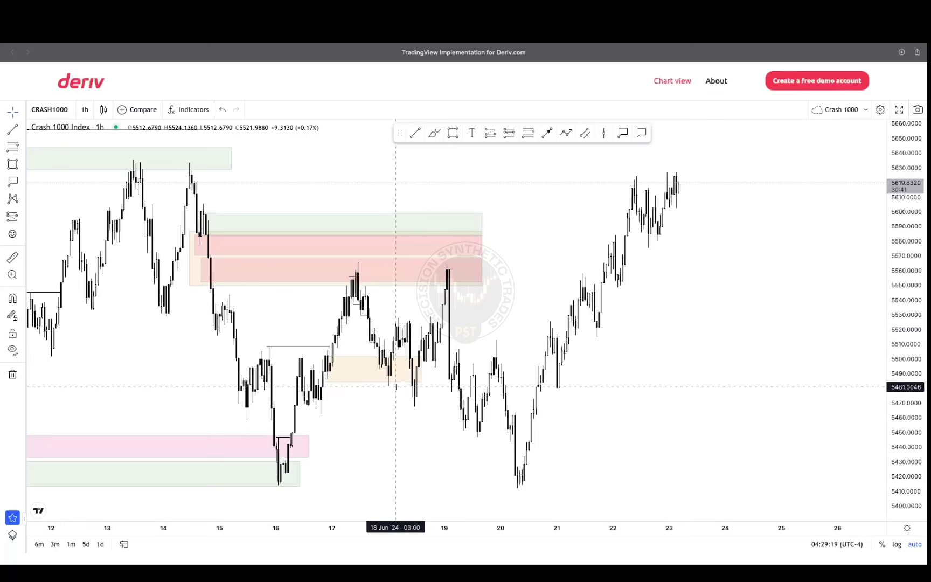
{"action": "left_click", "coordinate": [452, 133]}
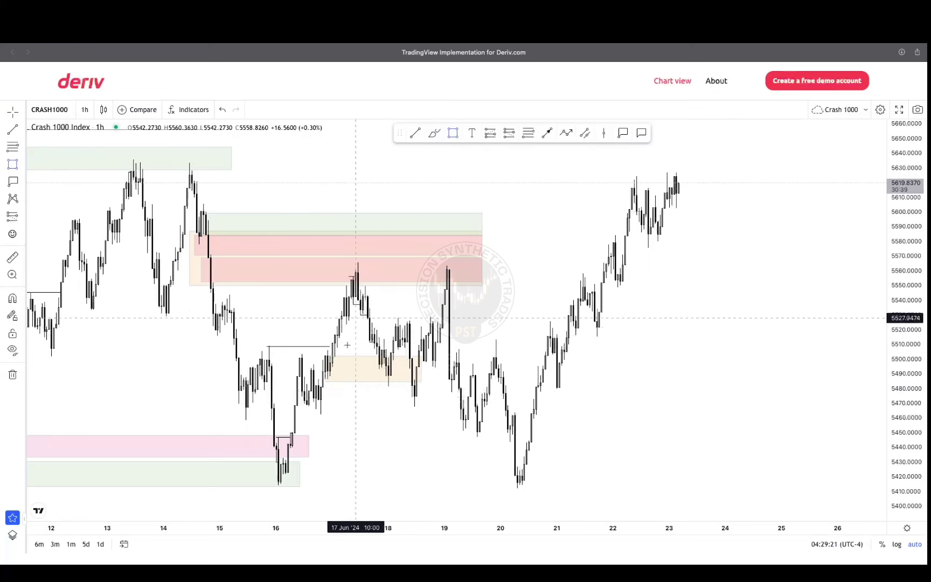
{"action": "left_click_drag", "start_coordinate": [309, 386], "coordinate": [433, 401]}
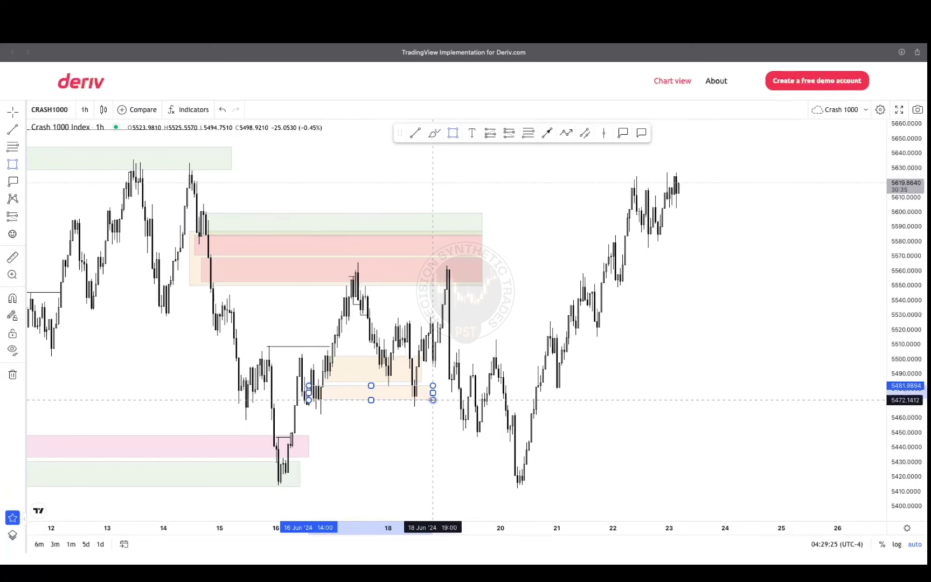
Step: Fill the new rectangle below the orange zone with green
{"action": "left_click", "coordinate": [542, 152]}
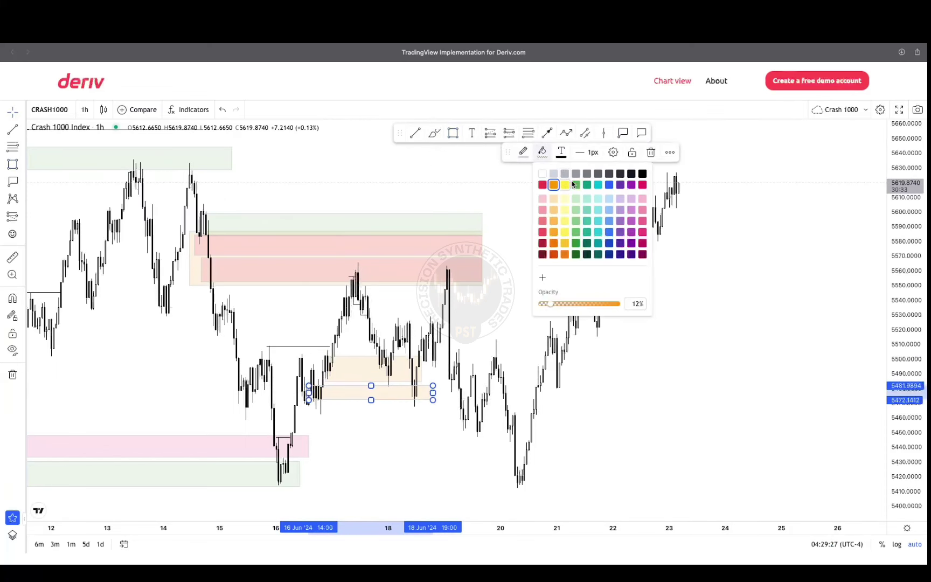
{"action": "left_click", "coordinate": [575, 185]}
{"action": "left_click", "coordinate": [557, 234]}
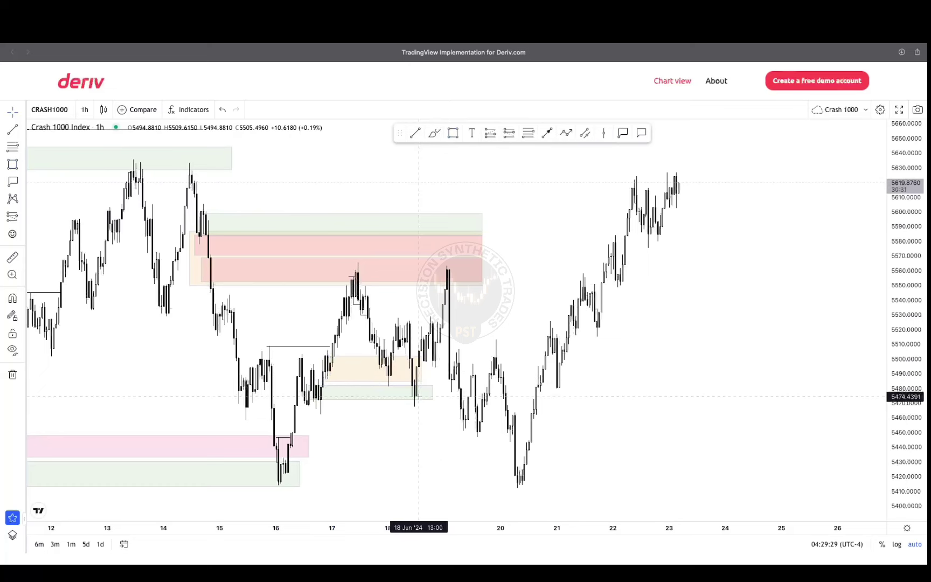
{"action": "scroll", "coordinate": [423, 372], "scroll_direction": "right", "scroll_amount": 5}
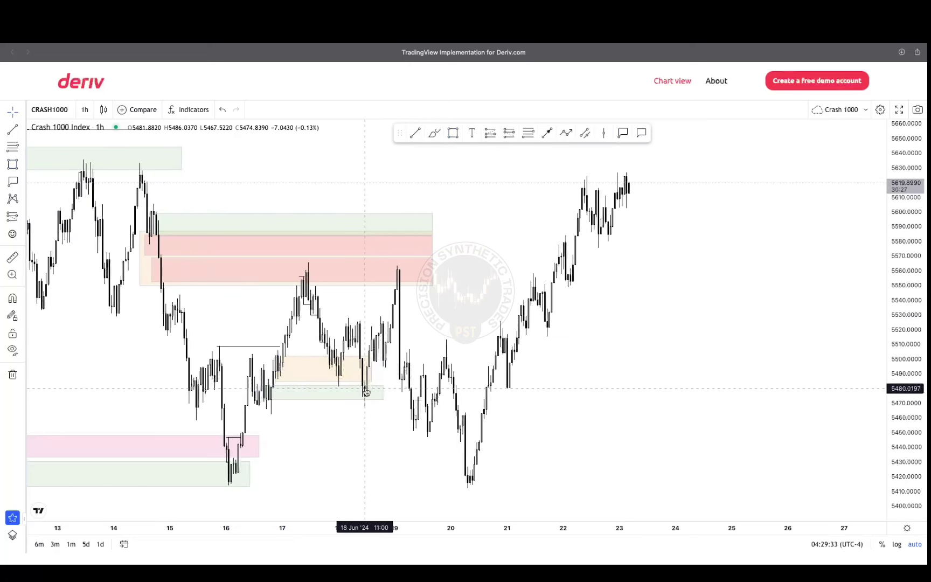
Step: Switch the chart to 10 minutes and draw horizontal lines at about 5502 and 5467 around the midday low on 18 June
{"action": "left_click", "coordinate": [85, 111]}
{"action": "left_click", "coordinate": [99, 207]}
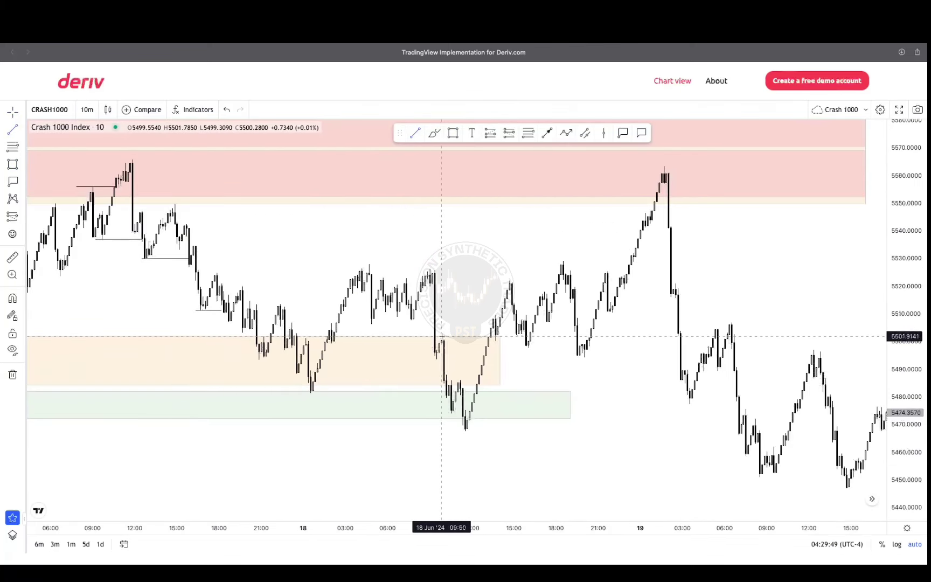
{"action": "left_click", "coordinate": [489, 337]}
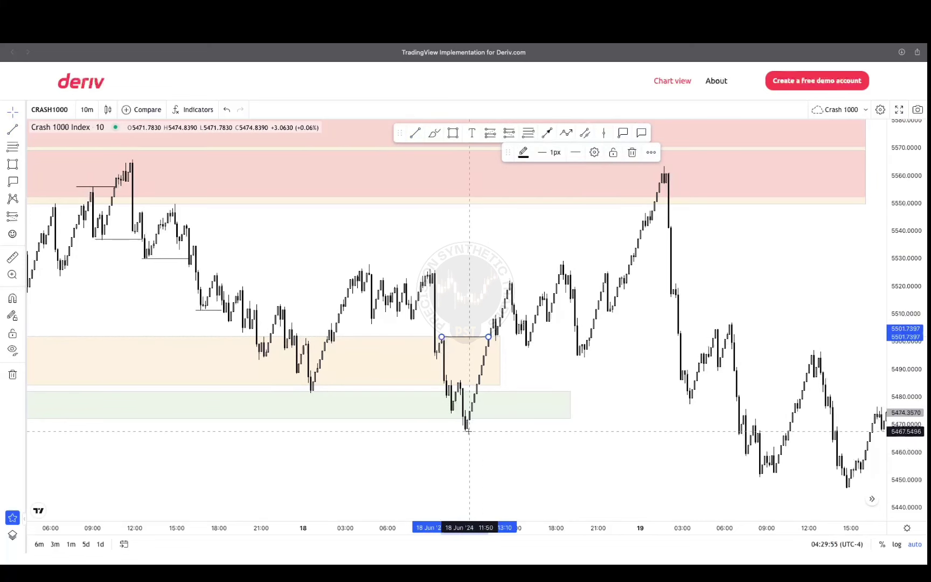
{"action": "left_click", "coordinate": [415, 132]}
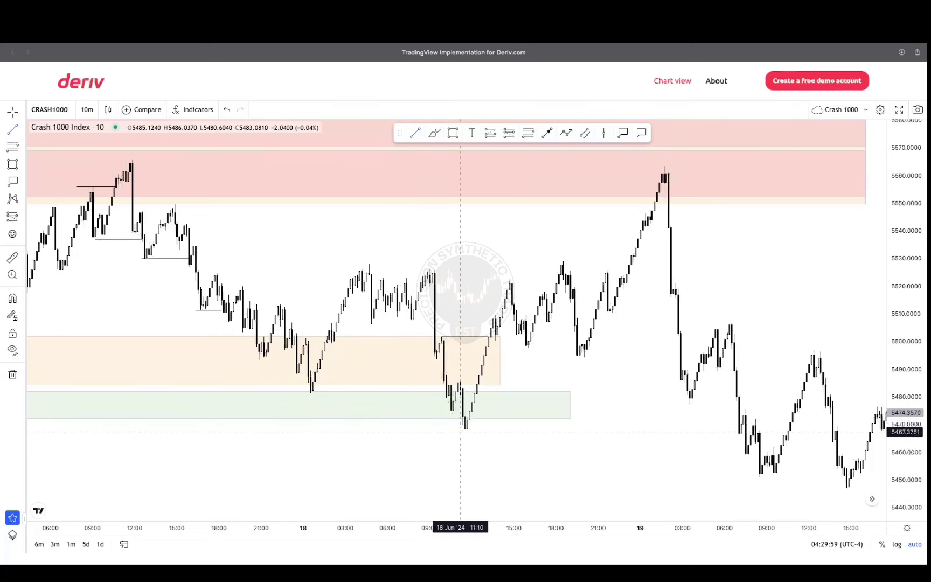
{"action": "left_click", "coordinate": [487, 431]}
{"action": "left_click", "coordinate": [589, 429]}
Step: Draw a Fibonacci retracement from the 18 June low at about 5467 up to about 5529, and delete it
{"action": "left_click_drag", "start_coordinate": [589, 428], "coordinate": [490, 422]}
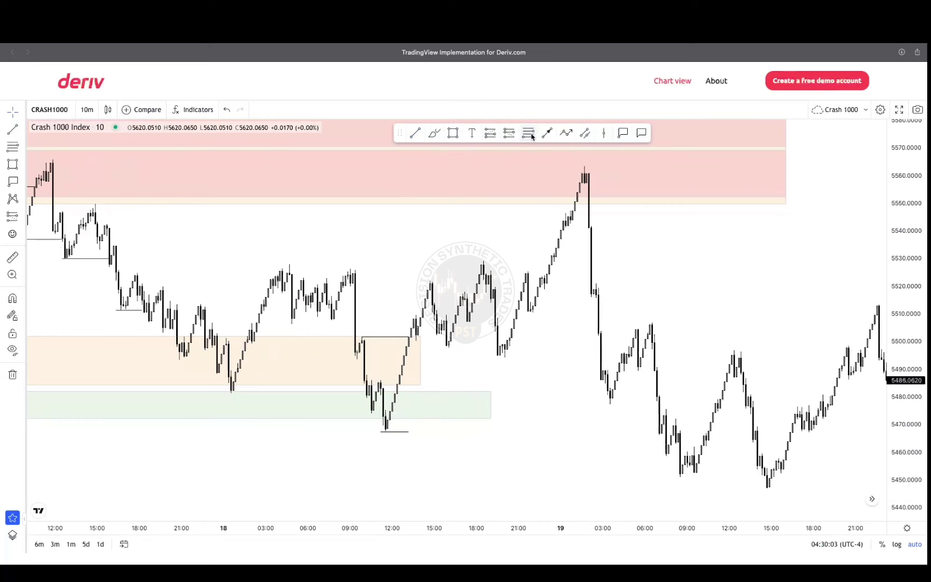
{"action": "left_click", "coordinate": [385, 431]}
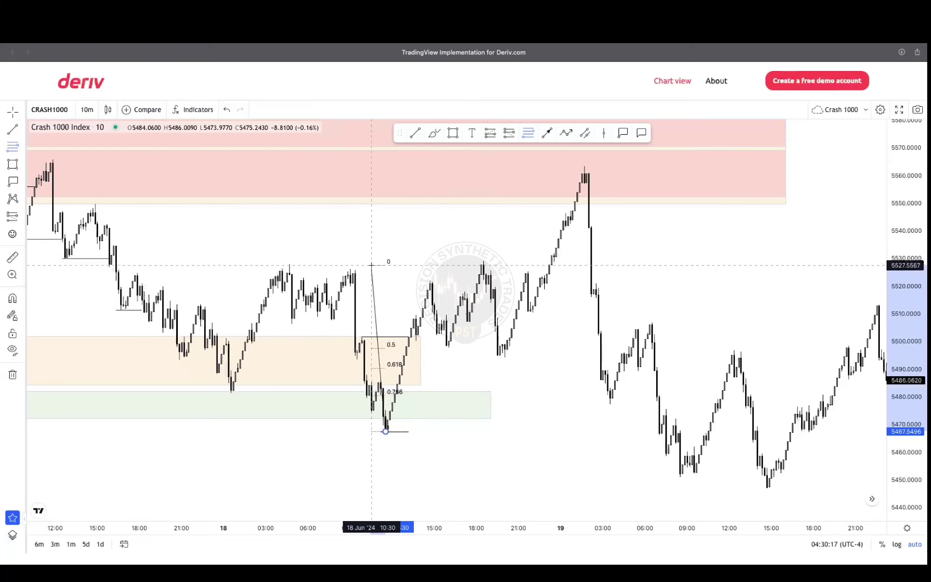
{"action": "left_click", "coordinate": [534, 261]}
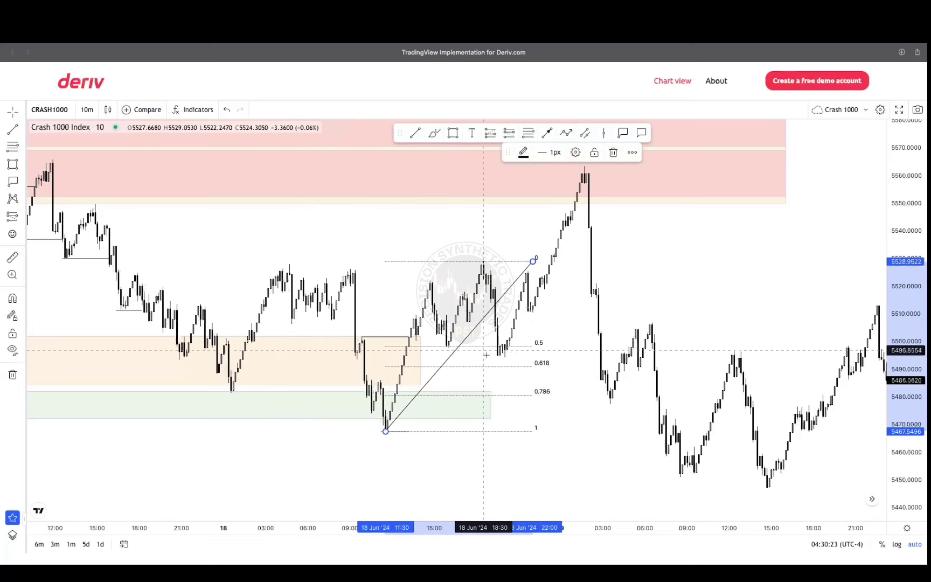
{"action": "left_click", "coordinate": [574, 324]}
{"action": "scroll", "coordinate": [574, 324], "scroll_direction": "right", "scroll_amount": 5}
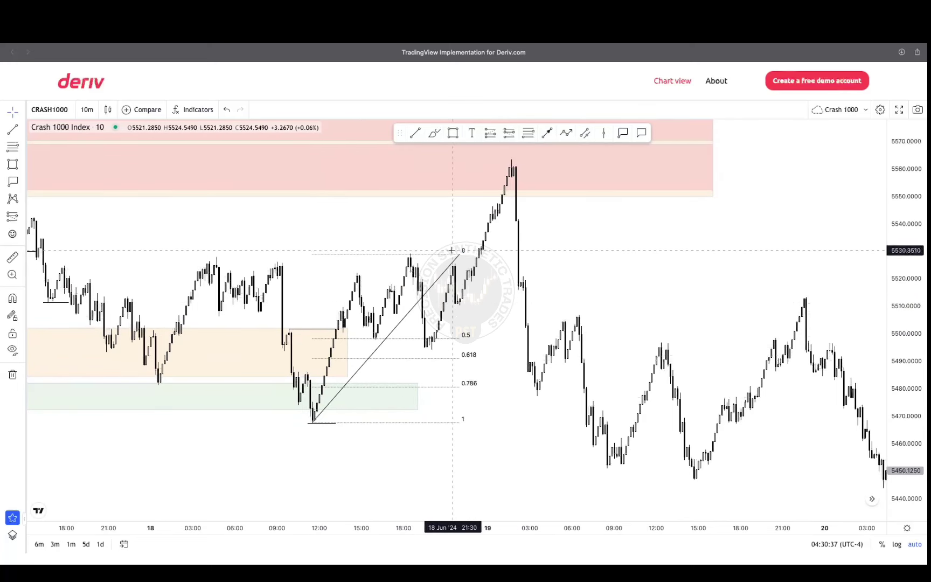
{"action": "key", "text": "Delete"}
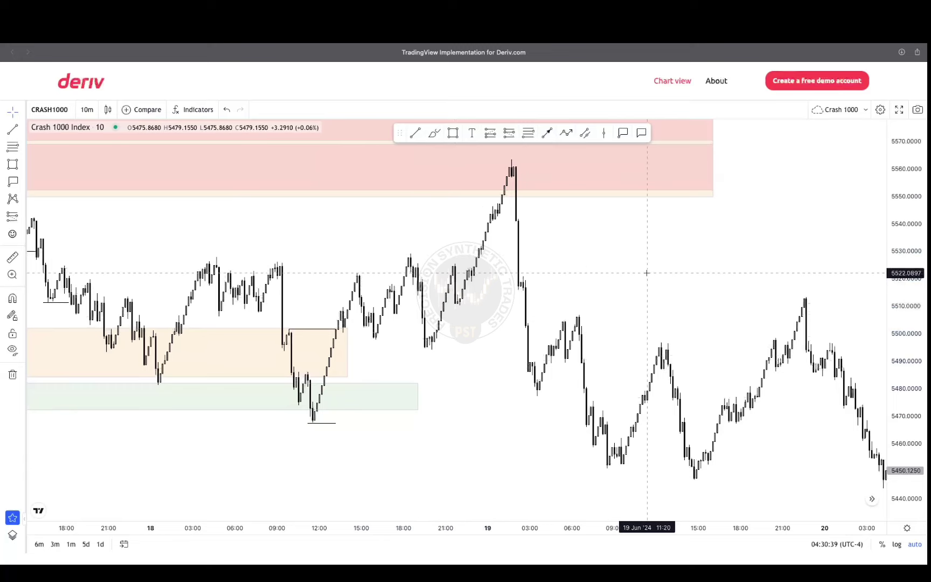
Step: Switch the chart to 1 hour and draw a short horizontal line at about 5494 from late 18 June to 19 June 02:00
{"action": "left_click_drag", "start_coordinate": [647, 269], "coordinate": [626, 293]}
{"action": "left_click", "coordinate": [86, 110]}
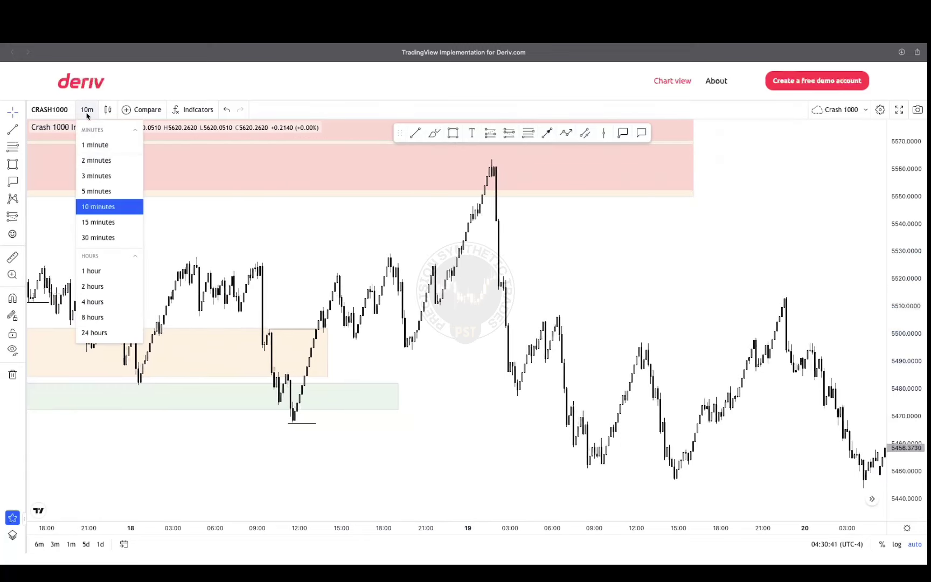
{"action": "left_click", "coordinate": [95, 271]}
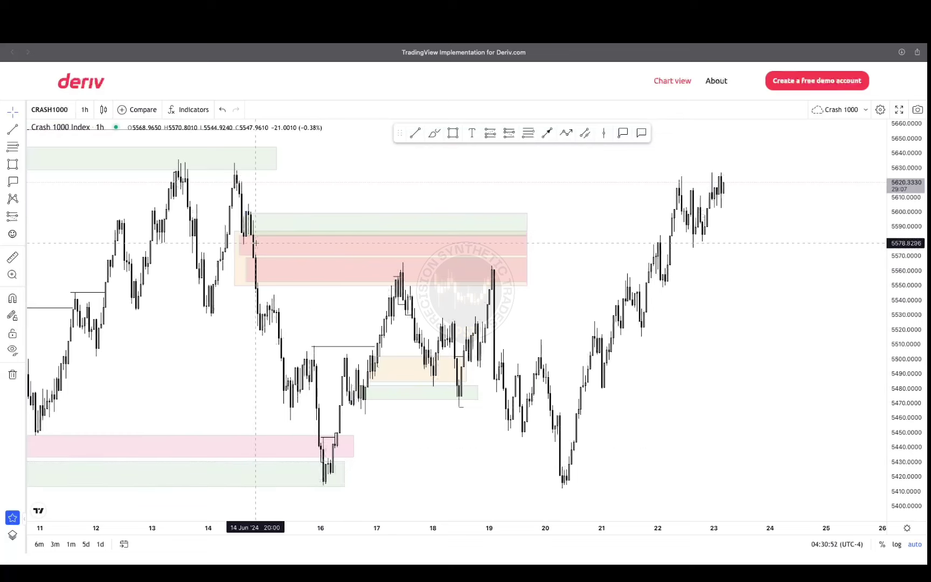
{"action": "left_click", "coordinate": [442, 246]}
{"action": "left_click_drag", "start_coordinate": [570, 293], "coordinate": [489, 293]}
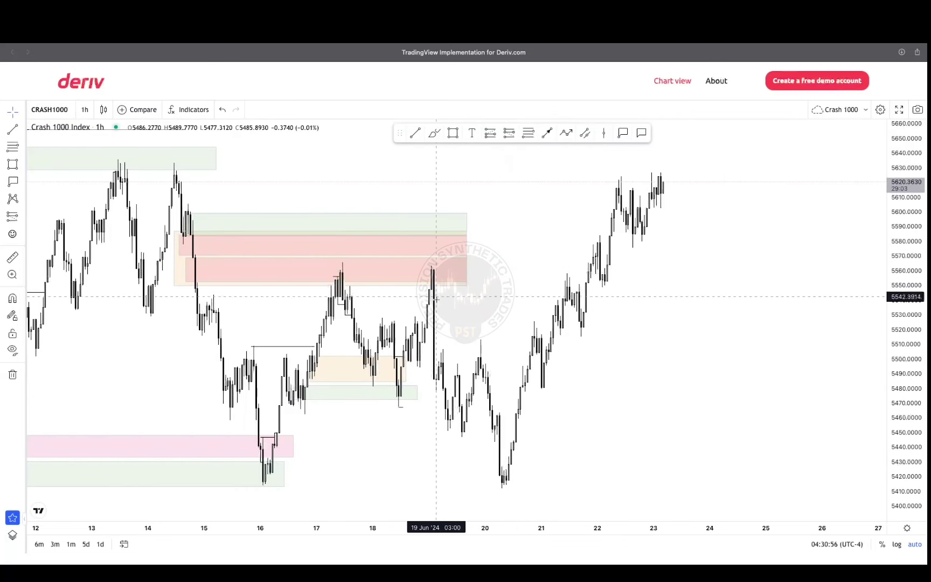
{"action": "left_click", "coordinate": [452, 268]}
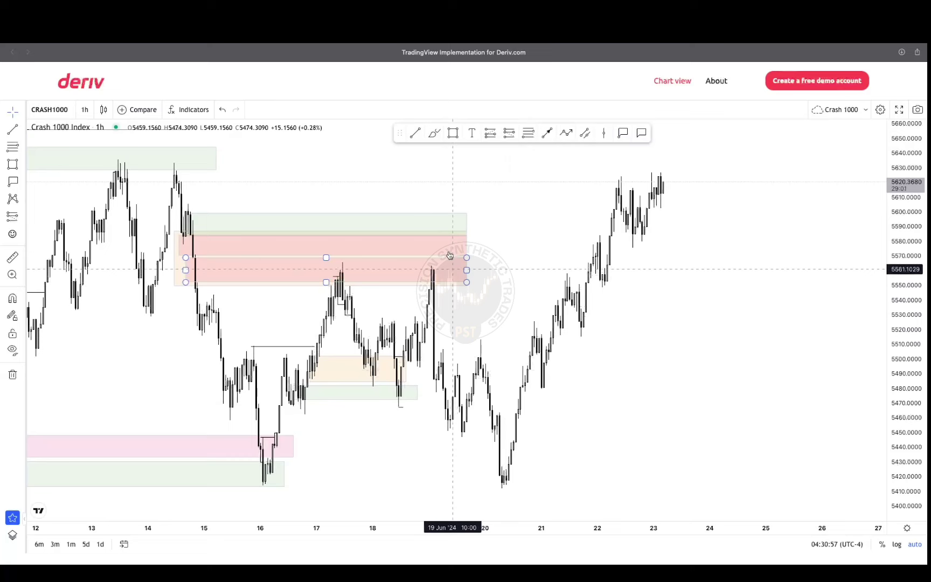
{"action": "left_click", "coordinate": [416, 133]}
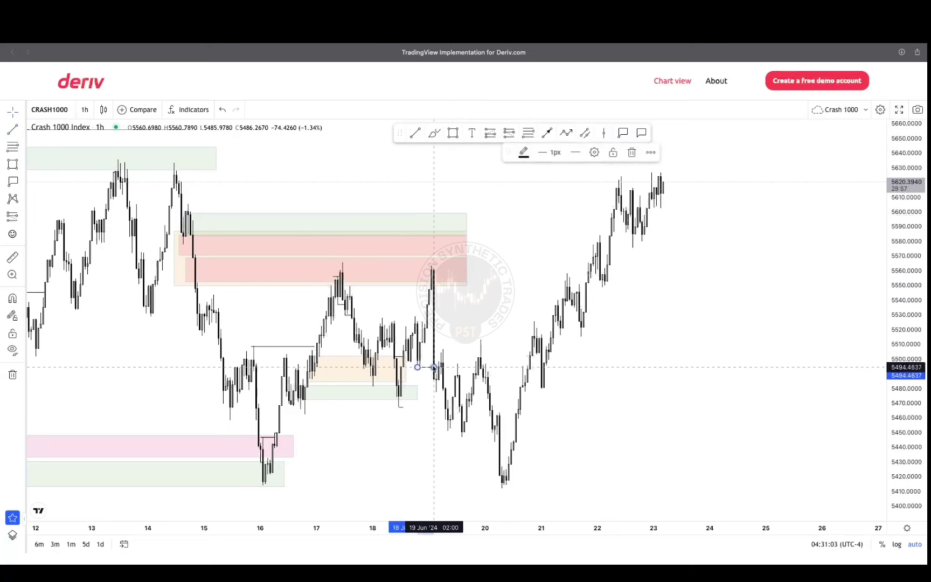
Step: Draw a Fibonacci retracement from about 5564 at 19 June 00:00 down to the 20 June low at about 5412
{"action": "scroll", "coordinate": [459, 315], "scroll_direction": "right", "scroll_amount": 3}
{"action": "scroll", "coordinate": [697, 343], "scroll_direction": "left", "scroll_amount": 5}
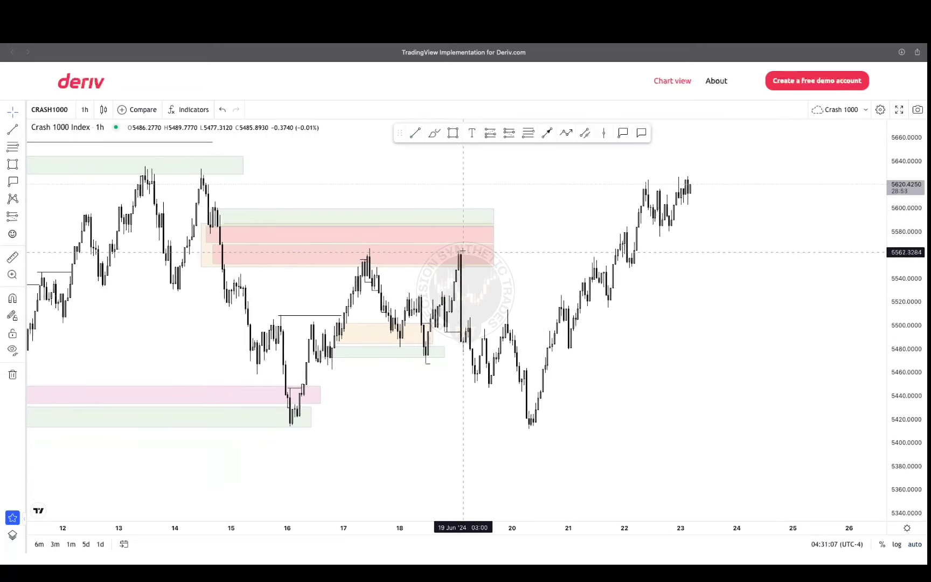
{"action": "left_click", "coordinate": [527, 135]}
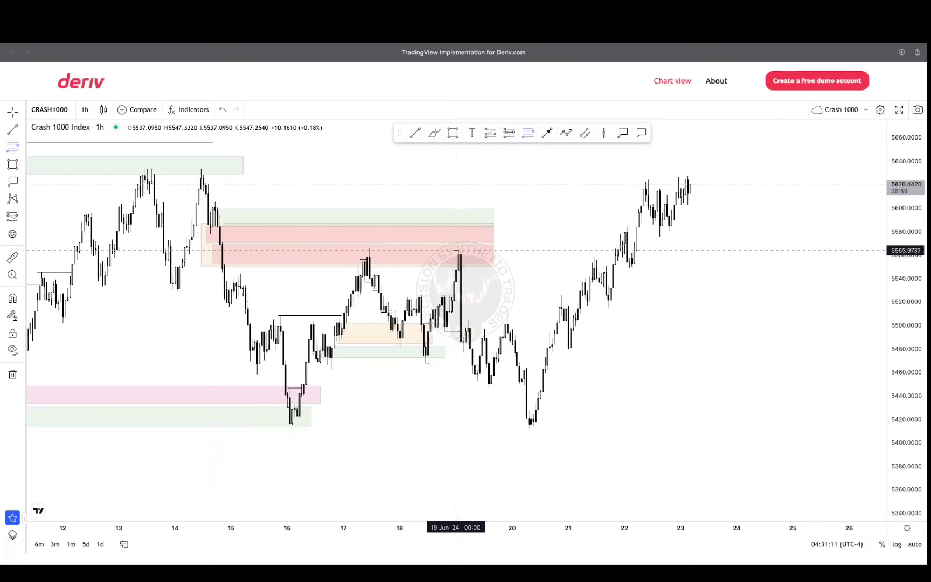
{"action": "left_click", "coordinate": [457, 251]}
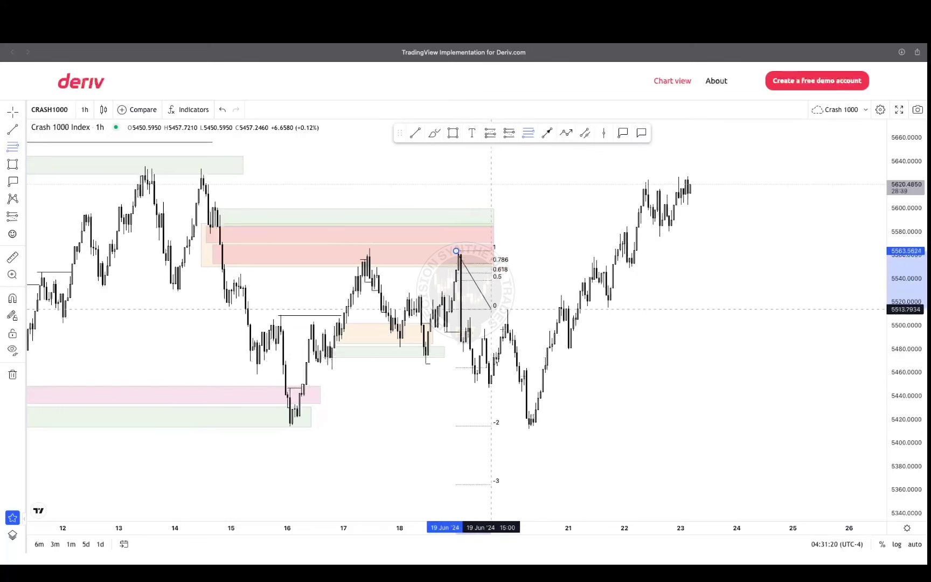
{"action": "left_click", "coordinate": [573, 428]}
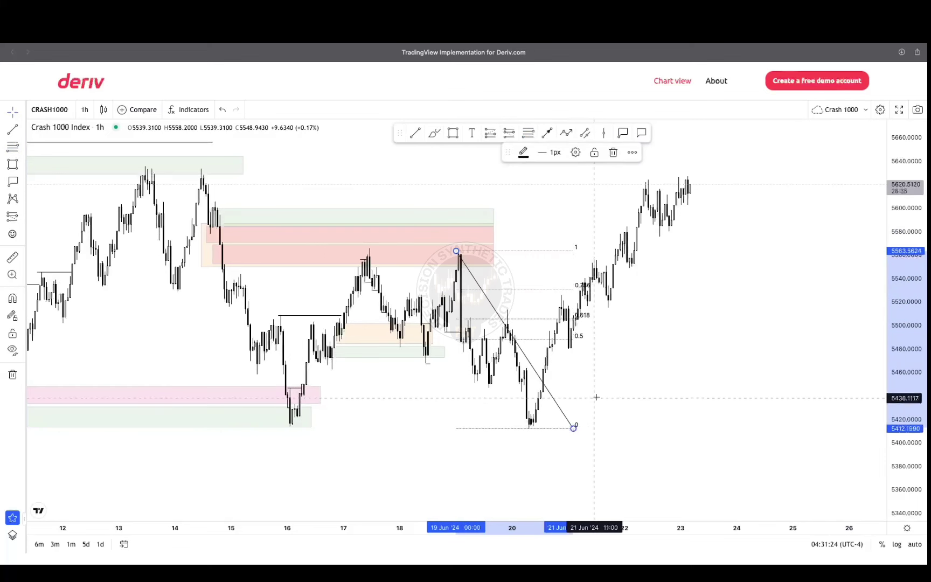
{"action": "left_click", "coordinate": [604, 390]}
Step: Draw a horizontal line at about 5414 from the 16 June low to the 20 June low, and another at about 5463 on 20 June
{"action": "left_click", "coordinate": [415, 133]}
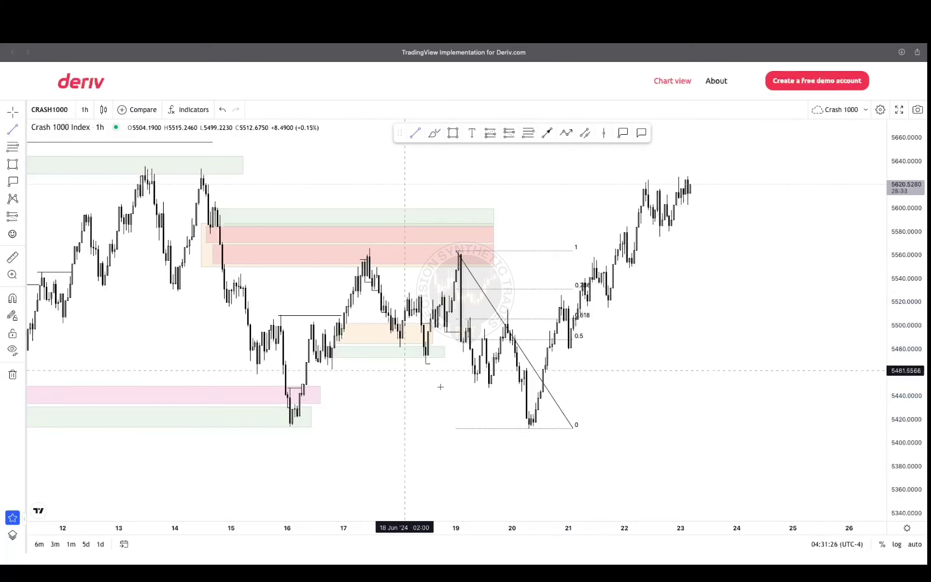
{"action": "left_click", "coordinate": [283, 425]}
{"action": "left_click", "coordinate": [533, 434]}
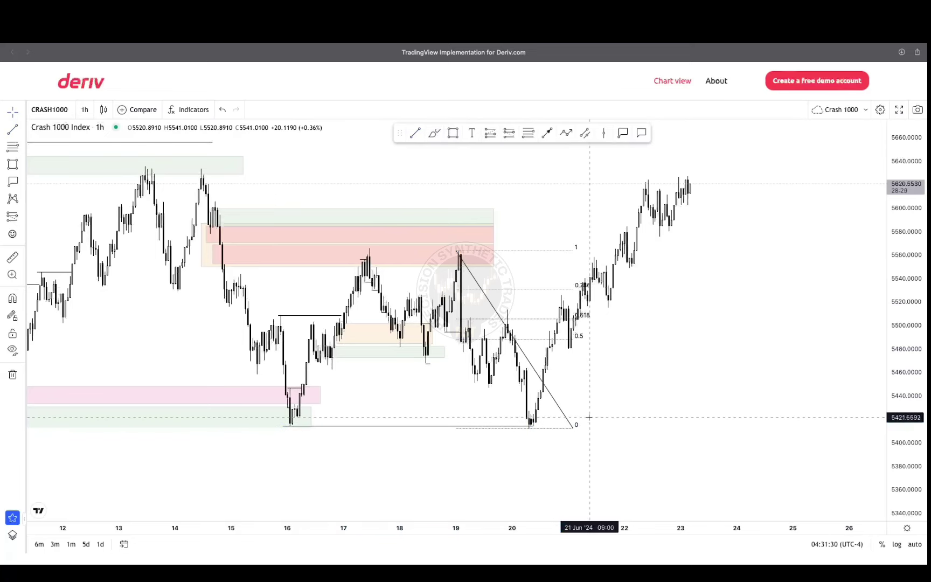
{"action": "left_click_drag", "start_coordinate": [632, 376], "coordinate": [554, 380]}
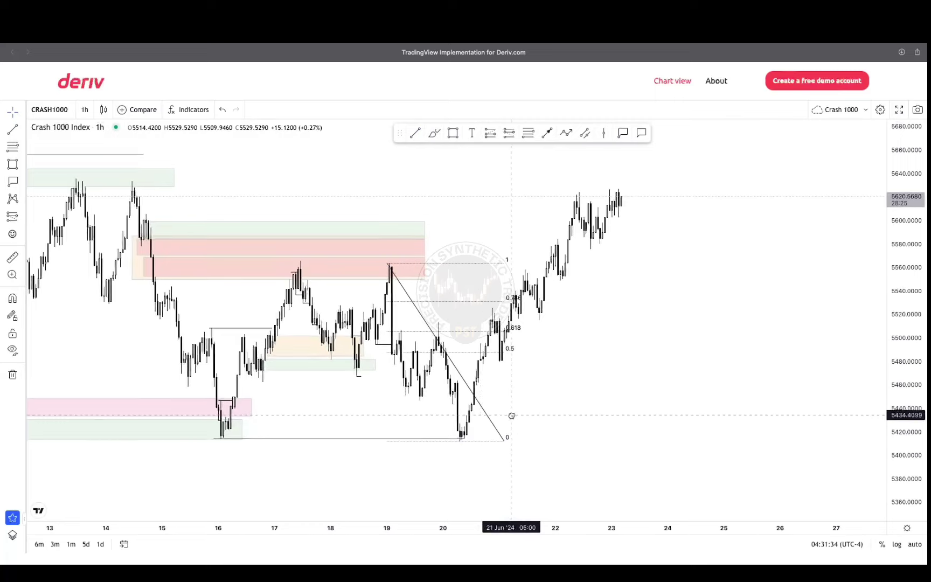
{"action": "left_click_drag", "start_coordinate": [512, 414], "coordinate": [502, 417]}
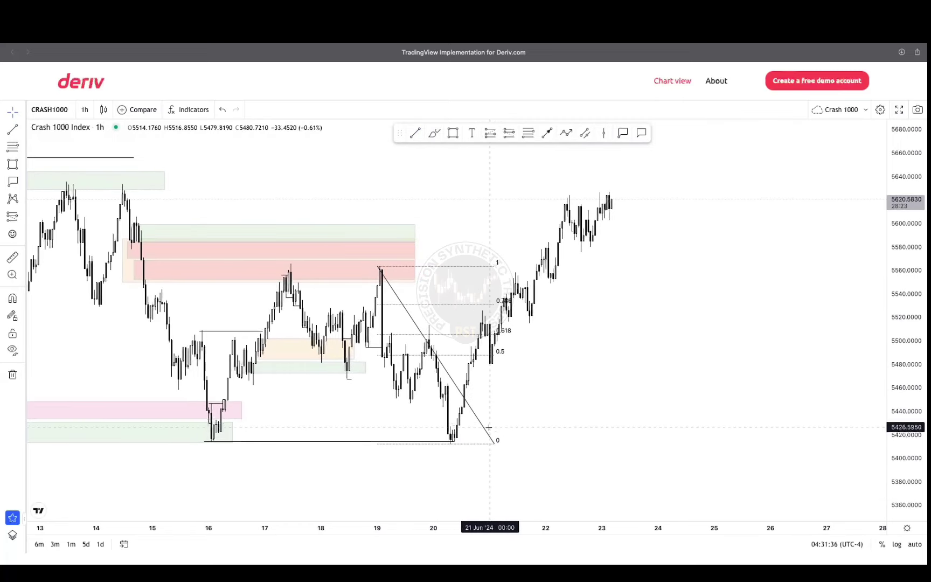
{"action": "left_click_drag", "start_coordinate": [518, 403], "coordinate": [495, 398]}
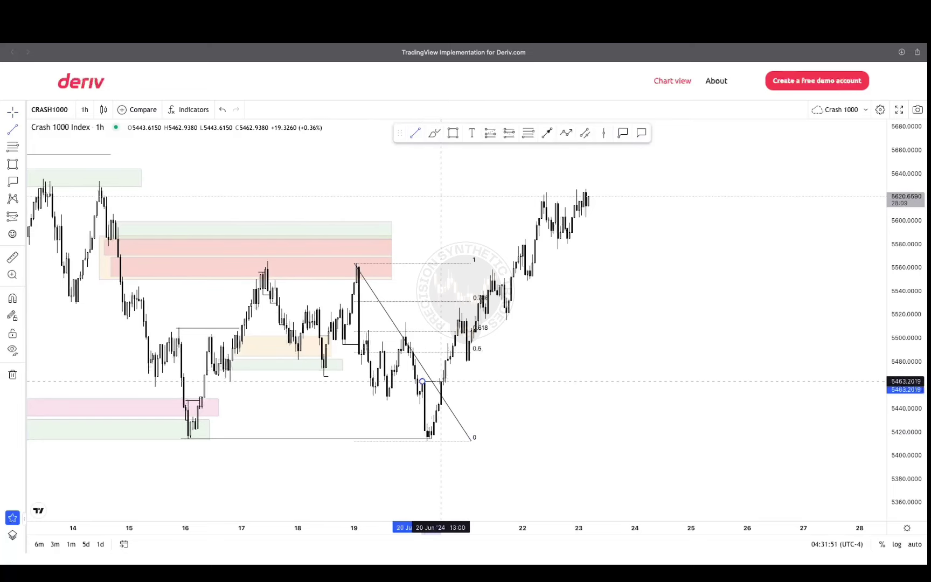
Step: Draw a rectangle from about 5505 to 5531, from 19 June 01:00 to 21 June 03:00, and fill it with orange
{"action": "scroll", "coordinate": [482, 376], "scroll_direction": "right", "scroll_amount": 3}
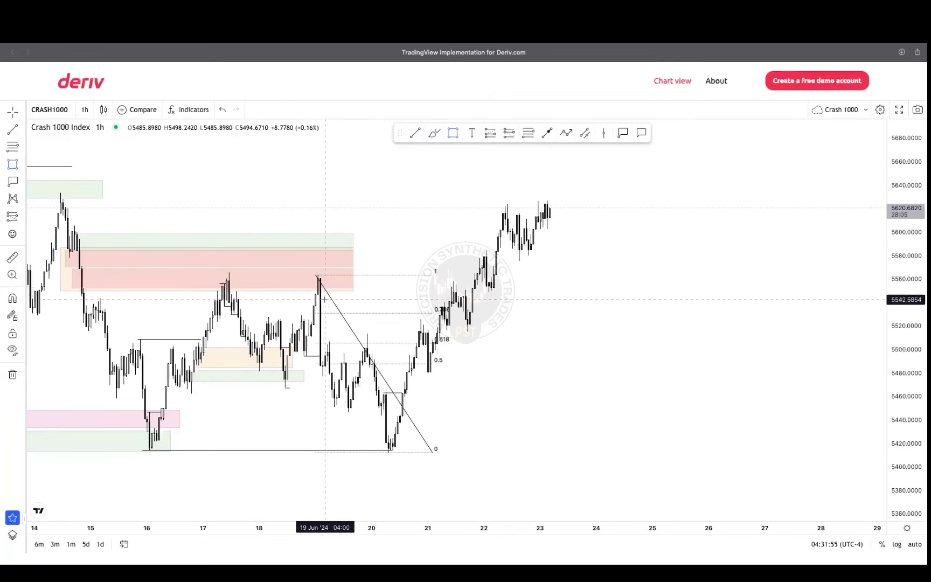
{"action": "mouse_move", "coordinate": [318, 312]}
{"action": "left_mouse_down"}
{"action": "mouse_move", "coordinate": [432, 327]}
{"action": "mouse_move", "coordinate": [435, 343]}
{"action": "left_mouse_up"}
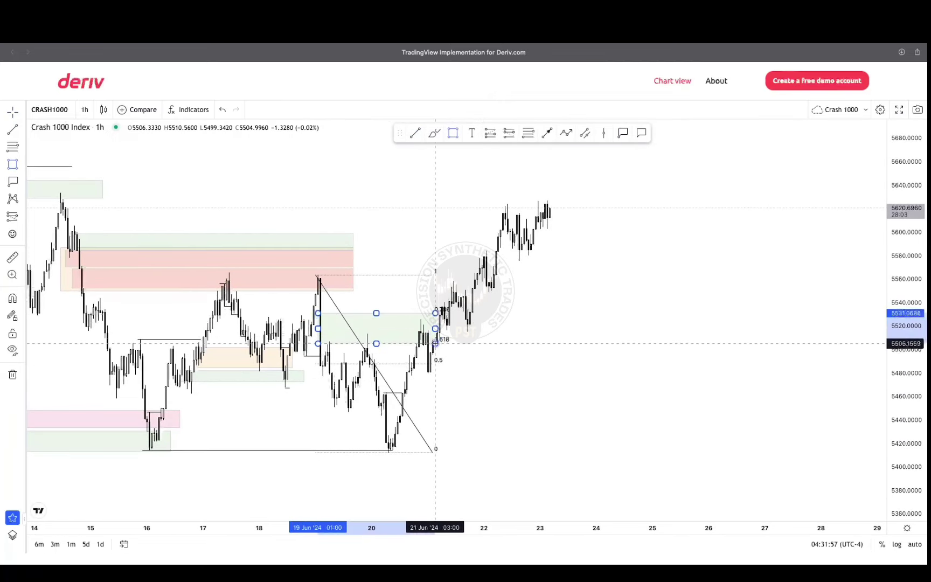
{"action": "left_click", "coordinate": [542, 152]}
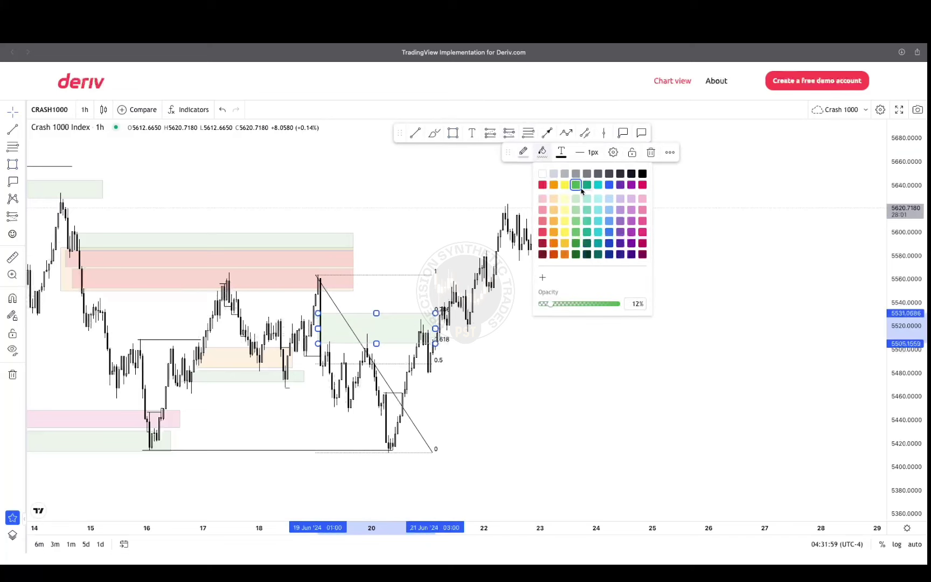
{"action": "left_click", "coordinate": [554, 187]}
{"action": "left_click", "coordinate": [544, 318]}
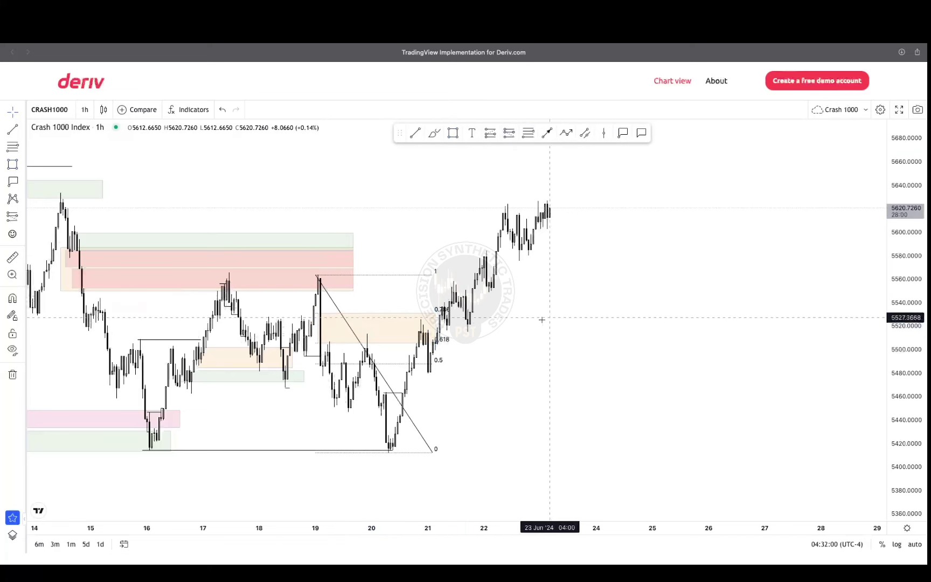
Step: Delete the Fibonacci retracement and draw a horizontal line at about 5513 from 19 June 21:00 to 20 June 19:00
{"action": "left_click", "coordinate": [368, 354]}
{"action": "key", "text": "Delete"}
{"action": "left_click", "coordinate": [393, 343]}
{"action": "left_click_drag", "start_coordinate": [423, 358], "coordinate": [434, 342]}
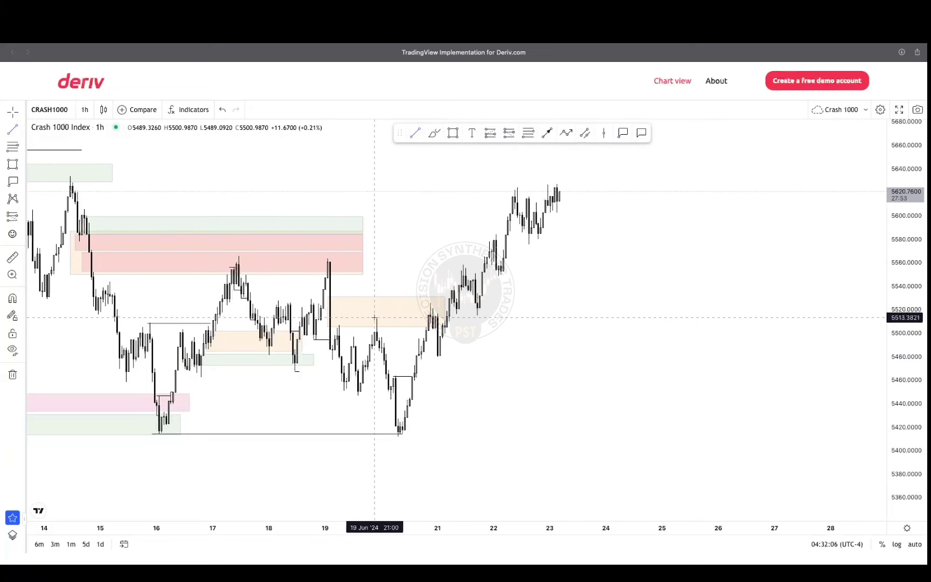
{"action": "left_click", "coordinate": [426, 317]}
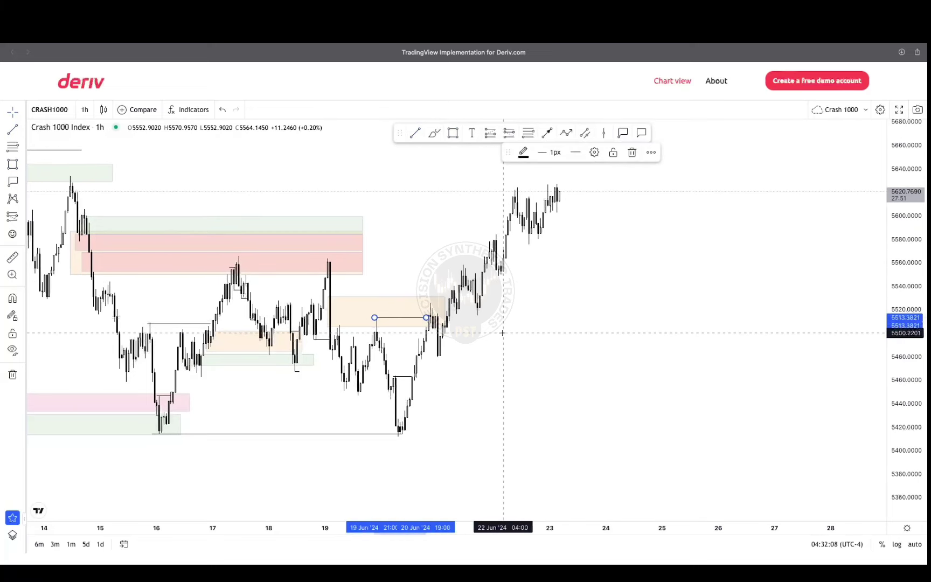
{"action": "left_click_drag", "start_coordinate": [502, 334], "coordinate": [513, 342]}
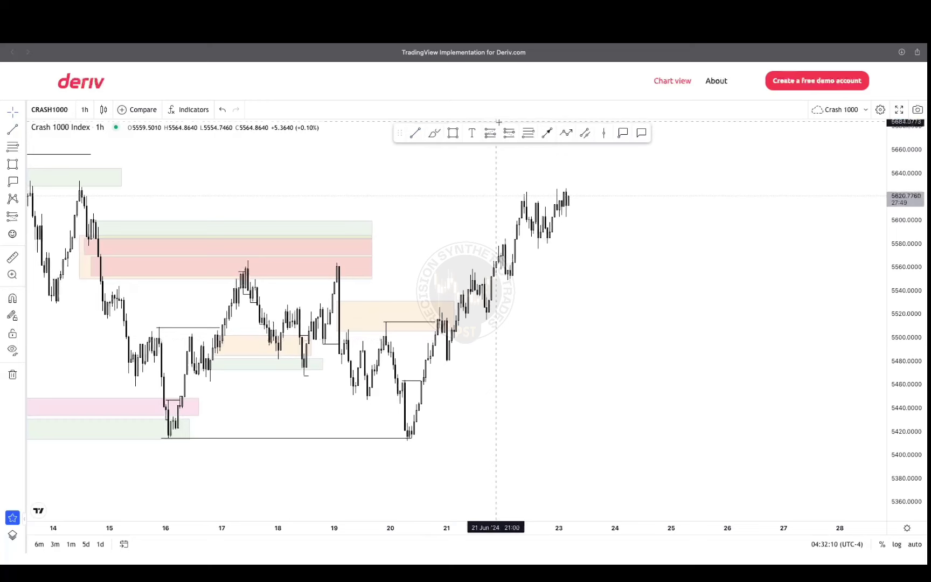
Step: Draw a Fibonacci retracement from the 20 June low at about 5413 up to about 5526, and delete it
{"action": "left_click", "coordinate": [405, 440]}
{"action": "left_click", "coordinate": [510, 307]}
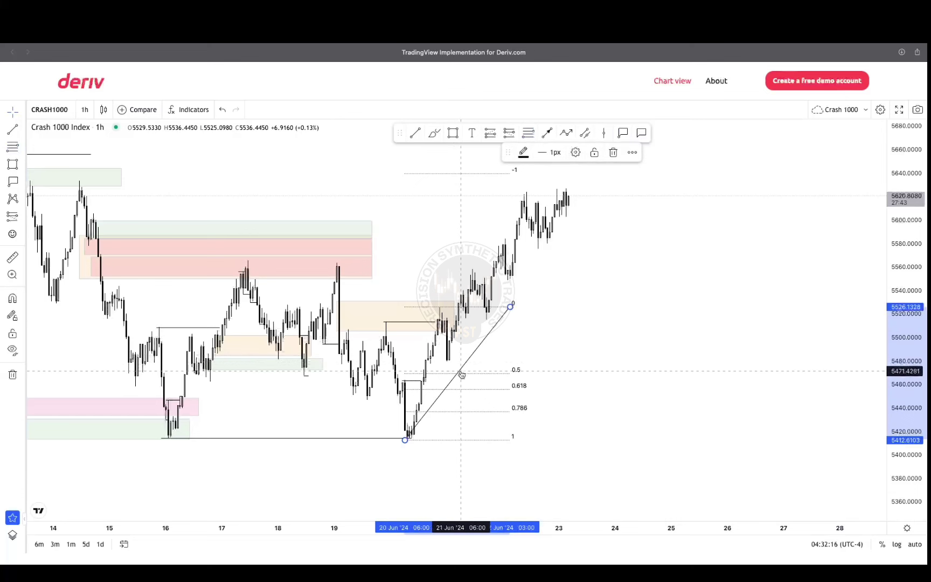
{"action": "key", "text": "Delete"}
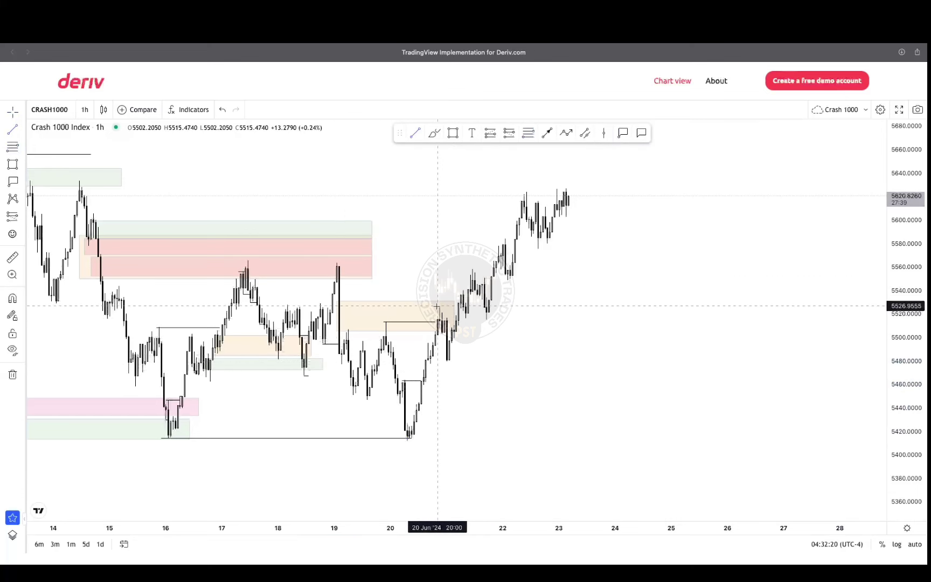
Step: Draw a short horizontal line at about 5526 from the 20 June 20:00 high to the 21 June candles that break it
{"action": "left_click", "coordinate": [459, 307]}
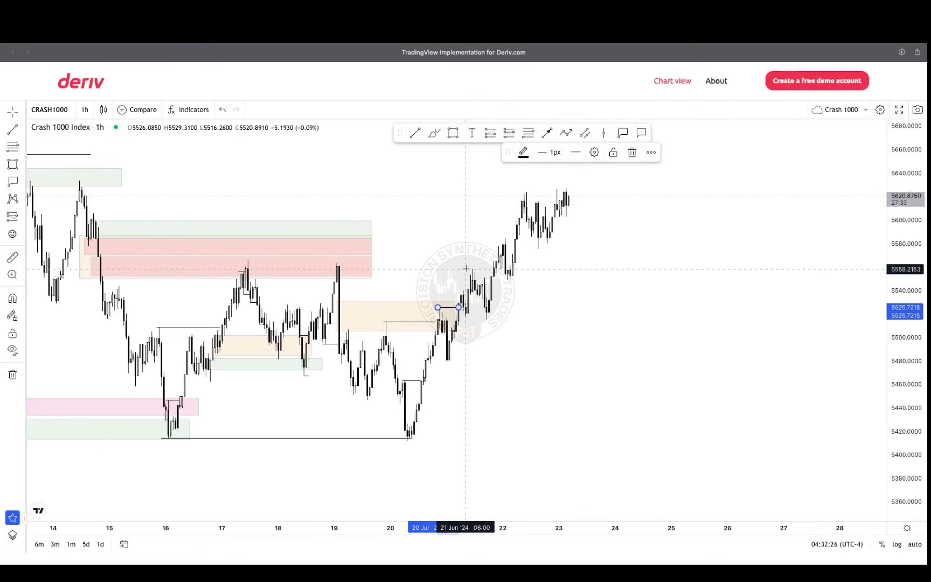
Step: Draw a Fibonacci retracement from about 5480 at 21 June 00:00 up to about 5558, and delete it
{"action": "left_click", "coordinate": [528, 132]}
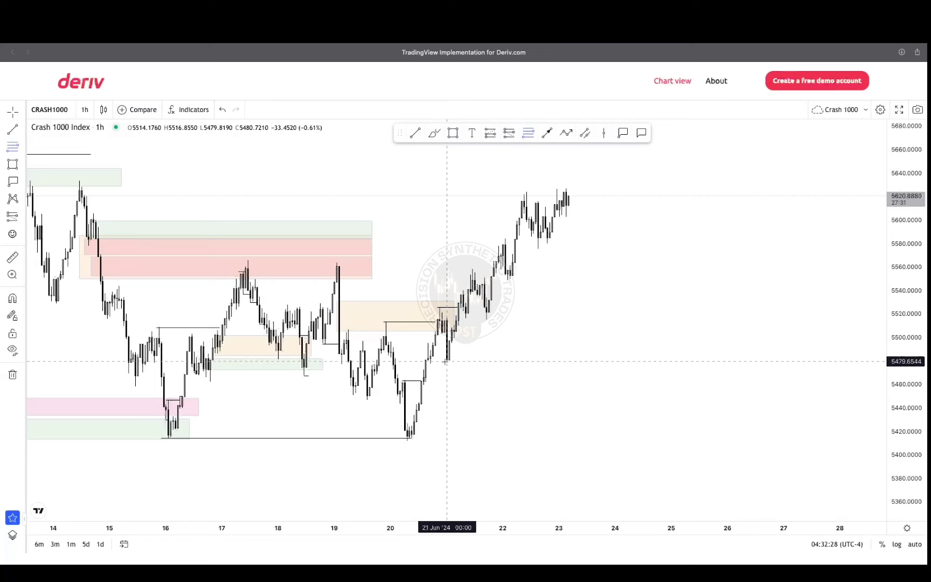
{"action": "left_click", "coordinate": [508, 269]}
{"action": "double_click", "coordinate": [508, 269]}
{"action": "left_click", "coordinate": [583, 278]}
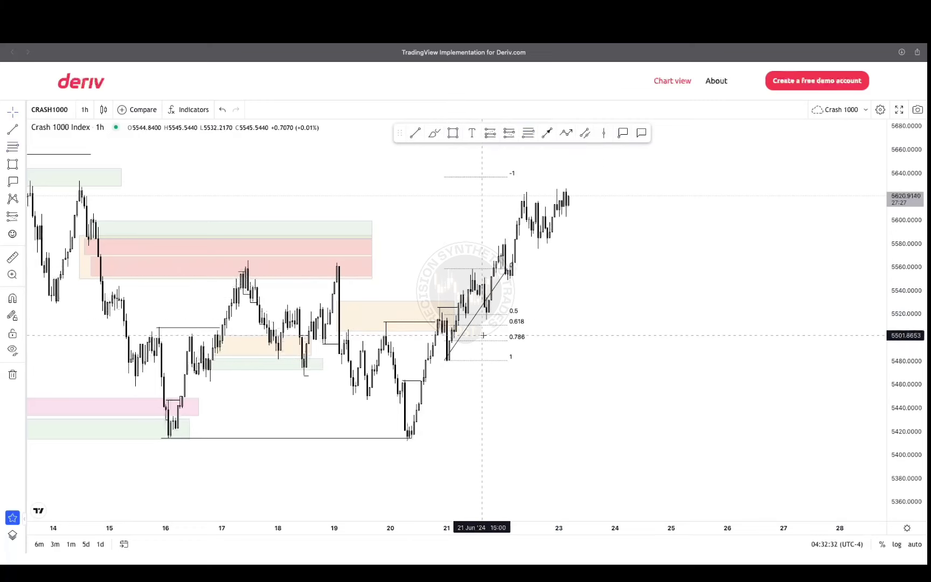
{"action": "left_click_drag", "start_coordinate": [558, 296], "coordinate": [446, 313]}
{"action": "left_click", "coordinate": [446, 313]}
{"action": "key", "text": "Delete"}
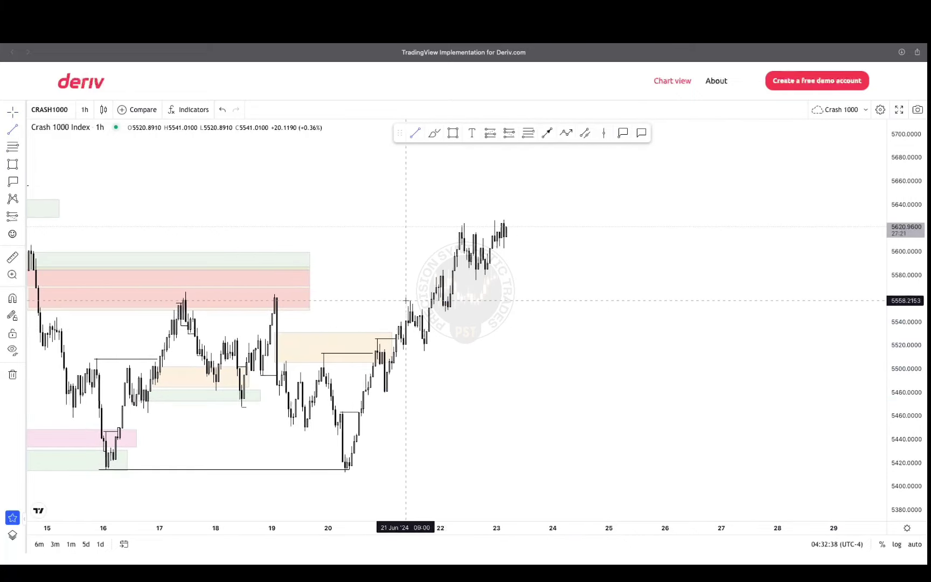
Step: Finish the horizontal line at about 5558 from 21 June 09:00 to 20:00
{"action": "left_click", "coordinate": [429, 301]}
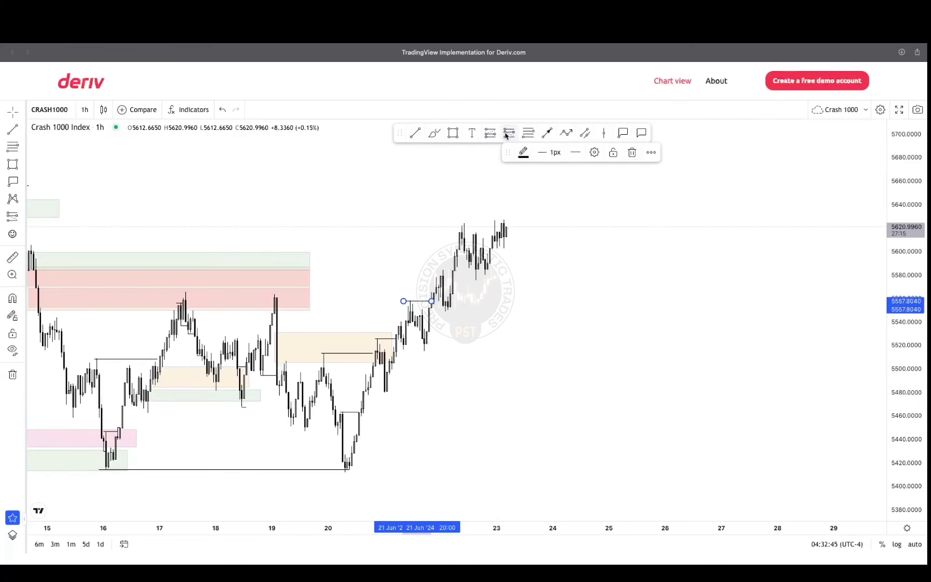
Step: Draw a Fibonacci retracement from about 5515 at 21 June 17:00 up to about 5585, and delete it
{"action": "left_click", "coordinate": [528, 134]}
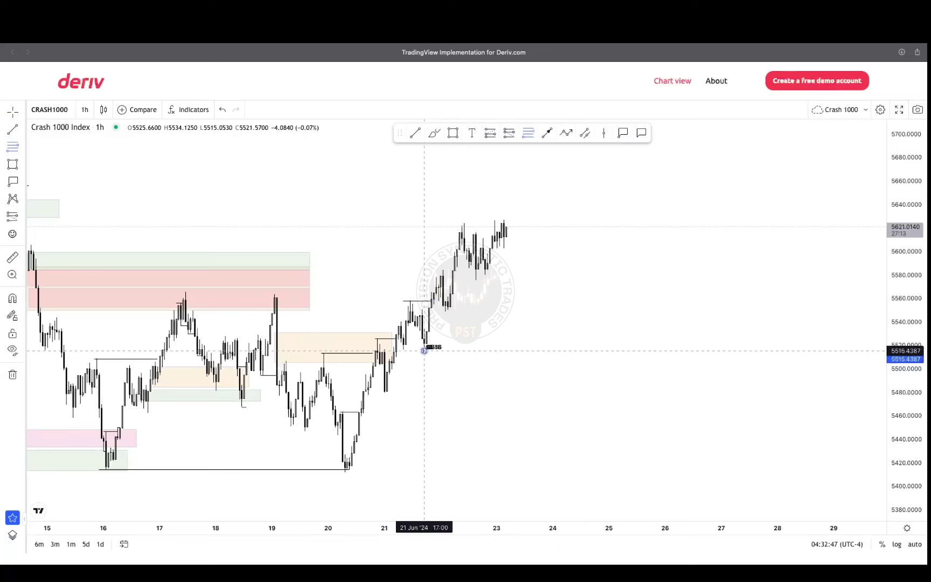
{"action": "left_click", "coordinate": [476, 269]}
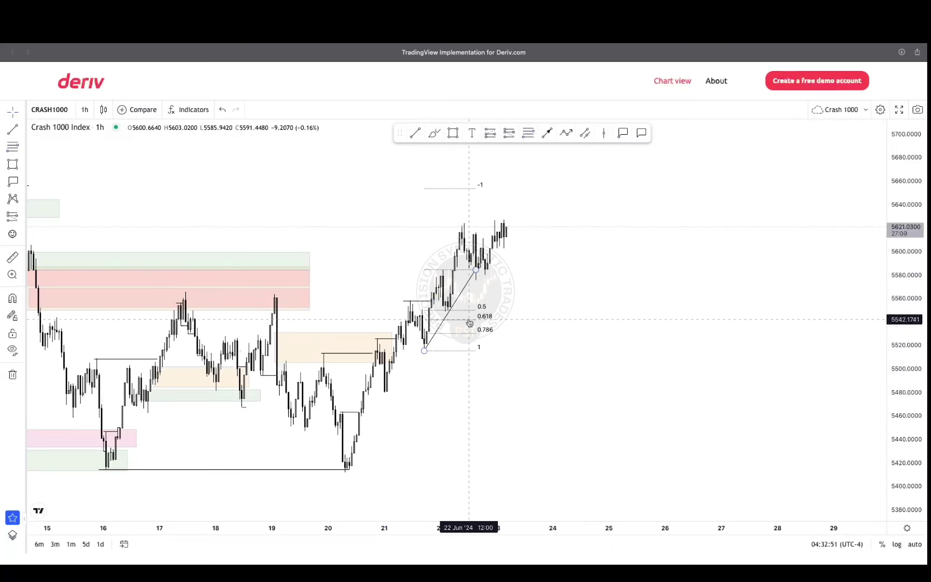
{"action": "scroll", "coordinate": [516, 306], "scroll_direction": "right", "scroll_amount": 3}
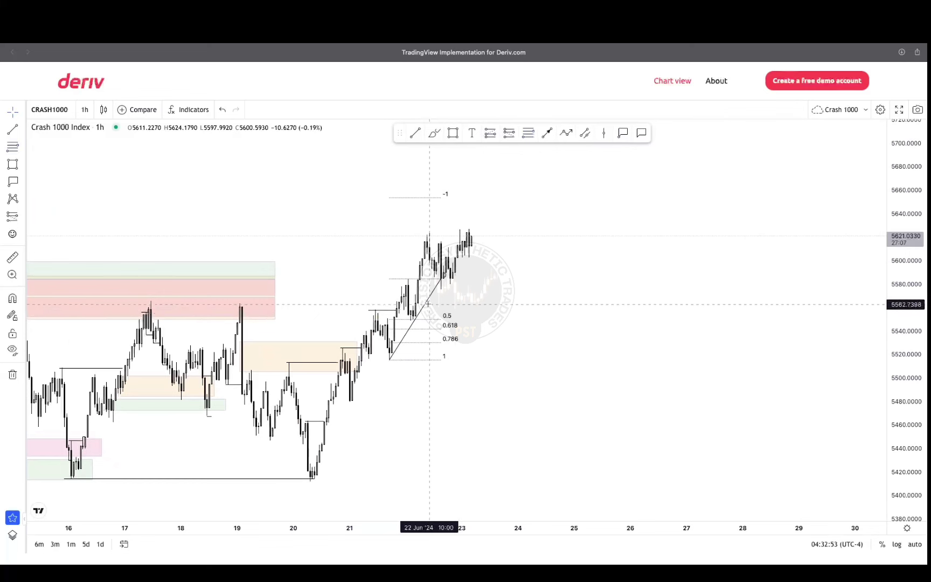
{"action": "left_click", "coordinate": [428, 306]}
{"action": "key", "text": "Delete"}
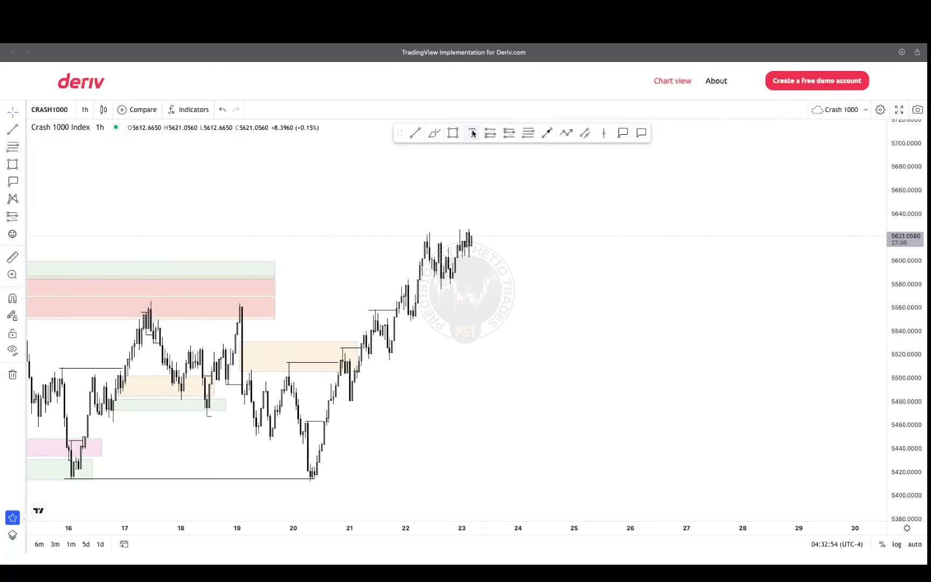
Step: Draw a Fibonacci retracement from about 5548 at 22 June 02:00 up to about 5627 at 23 June 09:00
{"action": "left_click", "coordinate": [530, 134]}
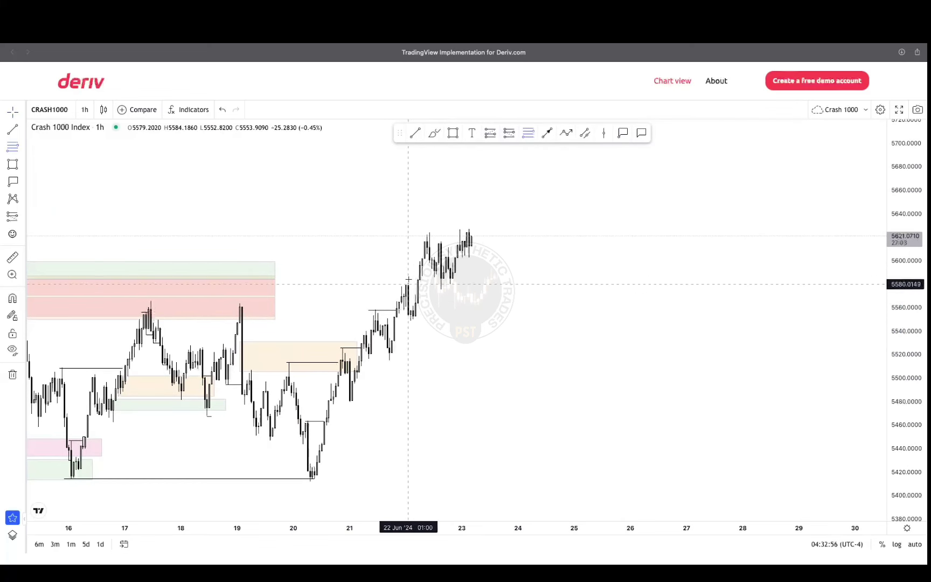
{"action": "left_click", "coordinate": [410, 321]}
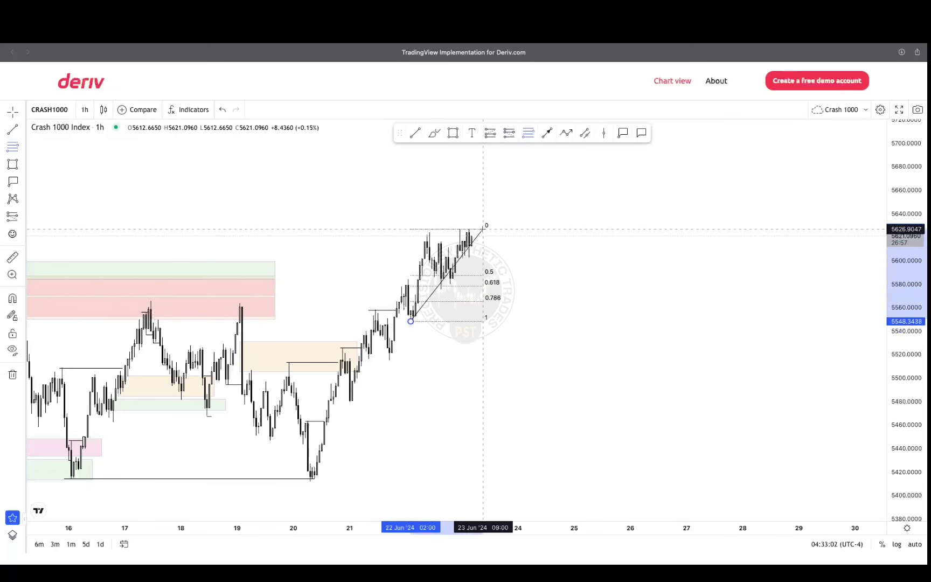
{"action": "left_click", "coordinate": [484, 229]}
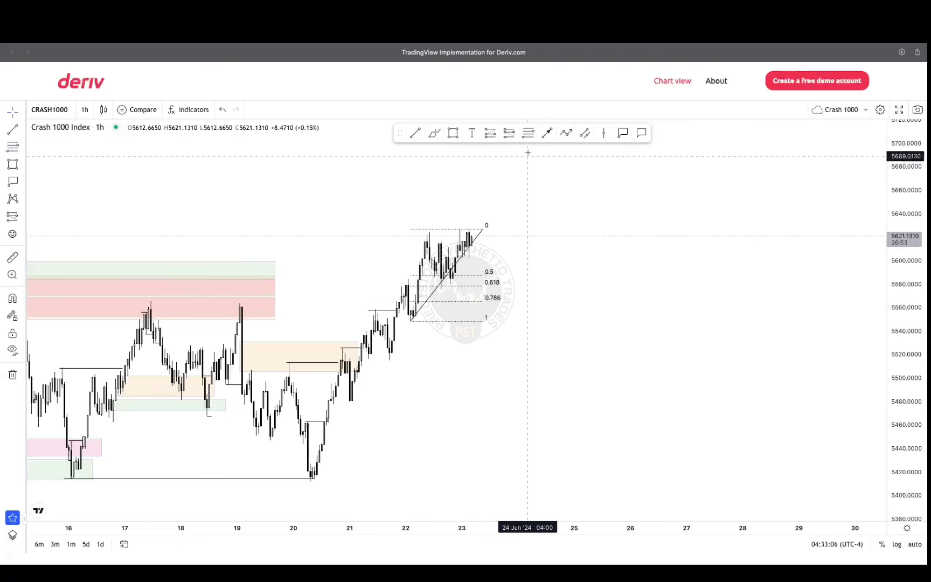
Step: Mark the 0.618 to 0.786 zone with an orange rectangle up to 23 June 11:00, and overlap it with a pink one at about 5571 to 5583
{"action": "left_click", "coordinate": [455, 137]}
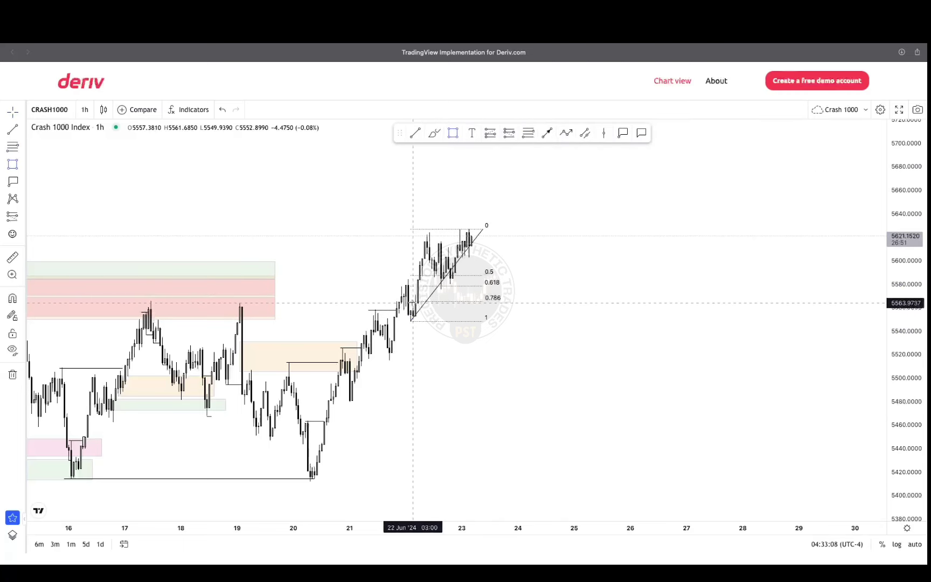
{"action": "left_click_drag", "start_coordinate": [411, 301], "coordinate": [489, 286]}
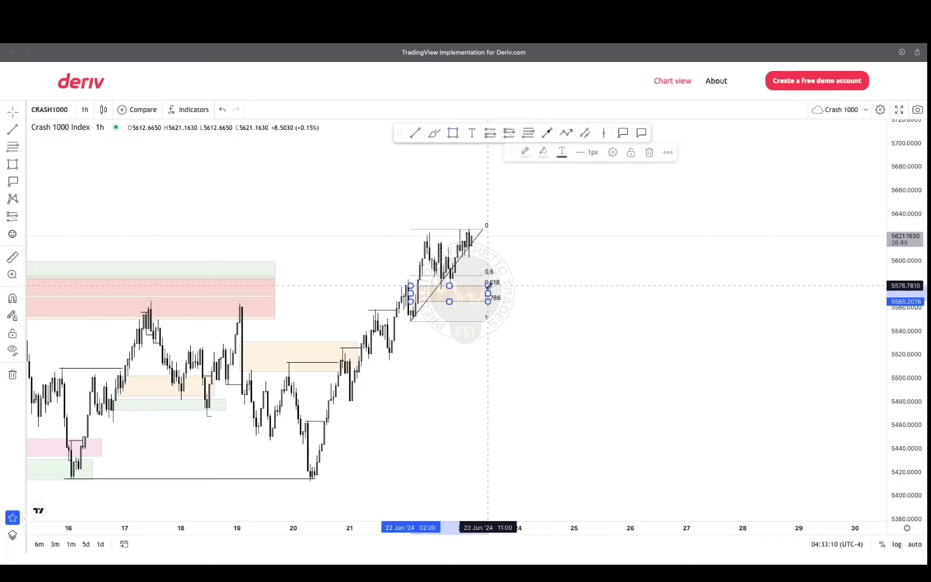
{"action": "left_click", "coordinate": [493, 240]}
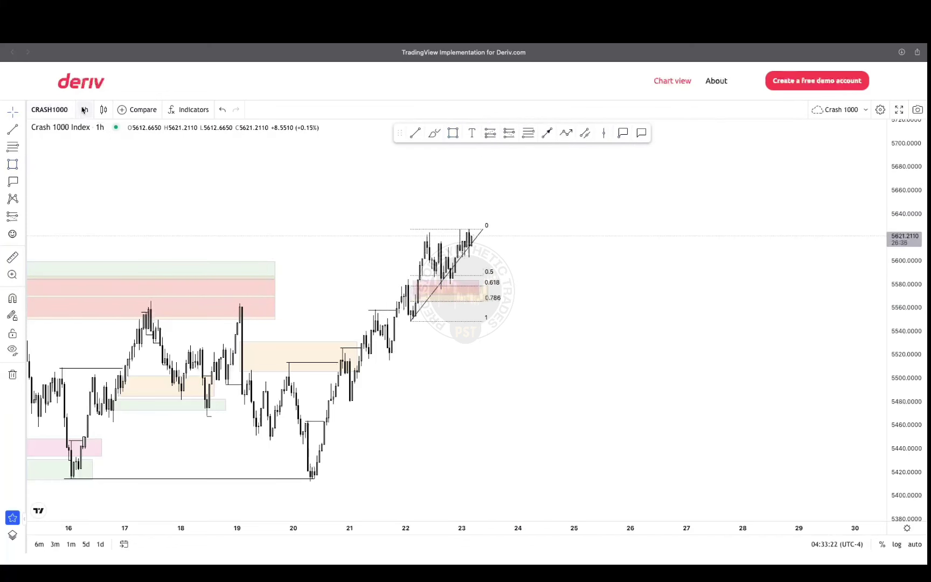
Step: On the 10-minute chart, draw 22 June horizontal lines at about 5586 from 12:00 to 15:20 and about 5602 from 15:20 to 17:40
{"action": "left_click", "coordinate": [84, 110]}
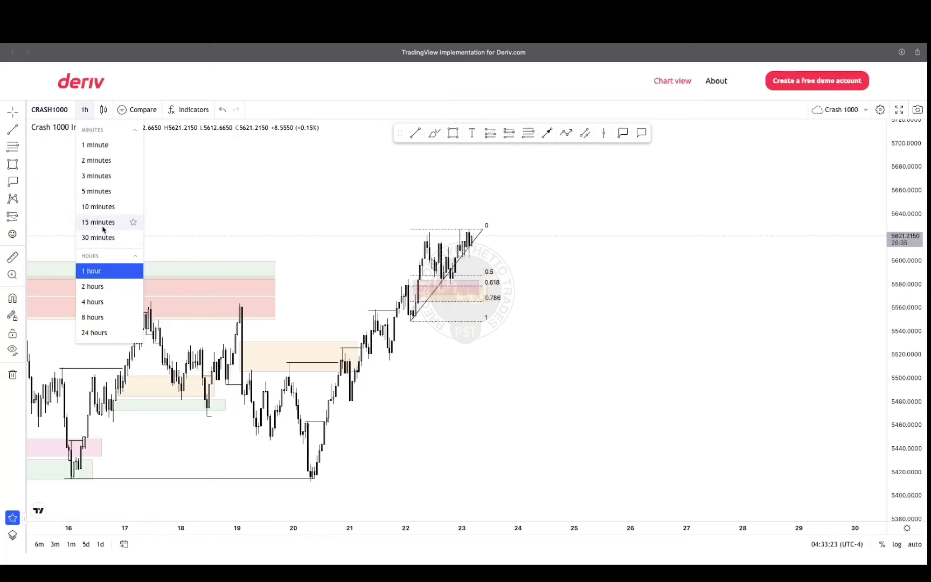
{"action": "left_click", "coordinate": [98, 208]}
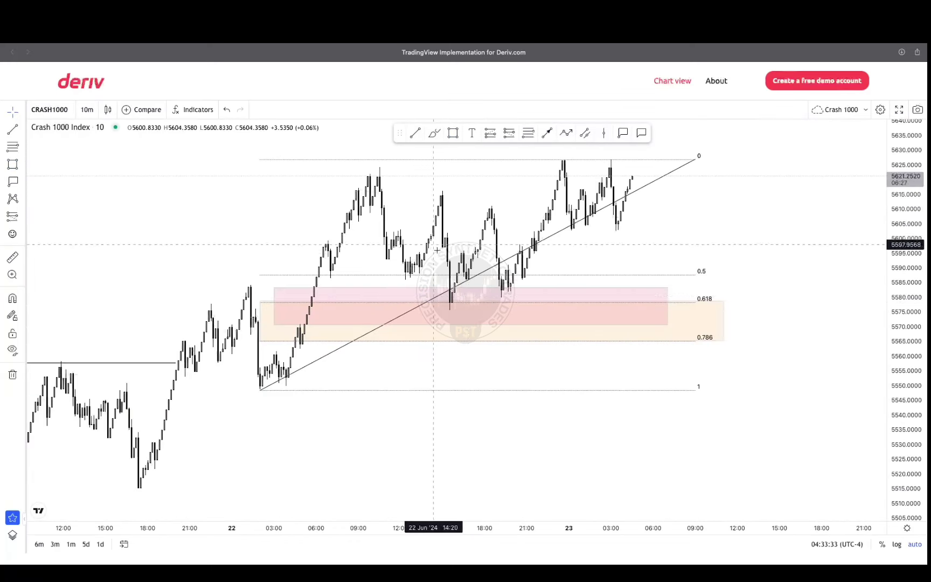
{"action": "left_click", "coordinate": [416, 134]}
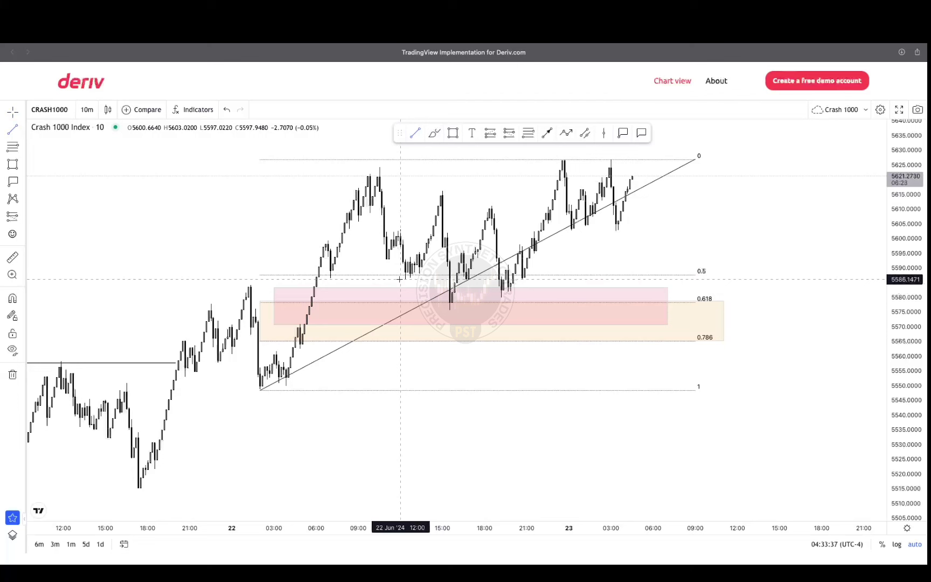
{"action": "left_click", "coordinate": [448, 280]}
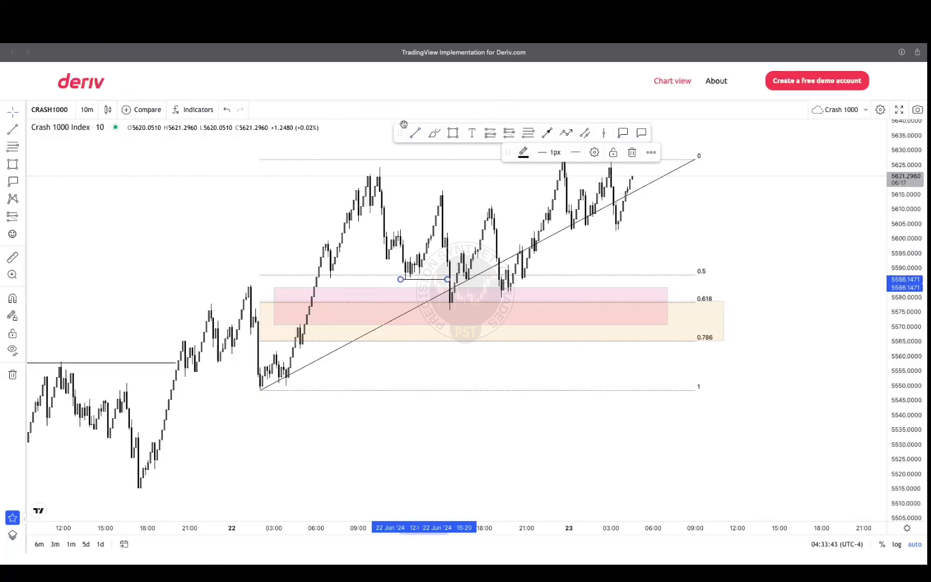
{"action": "left_click", "coordinate": [457, 199]}
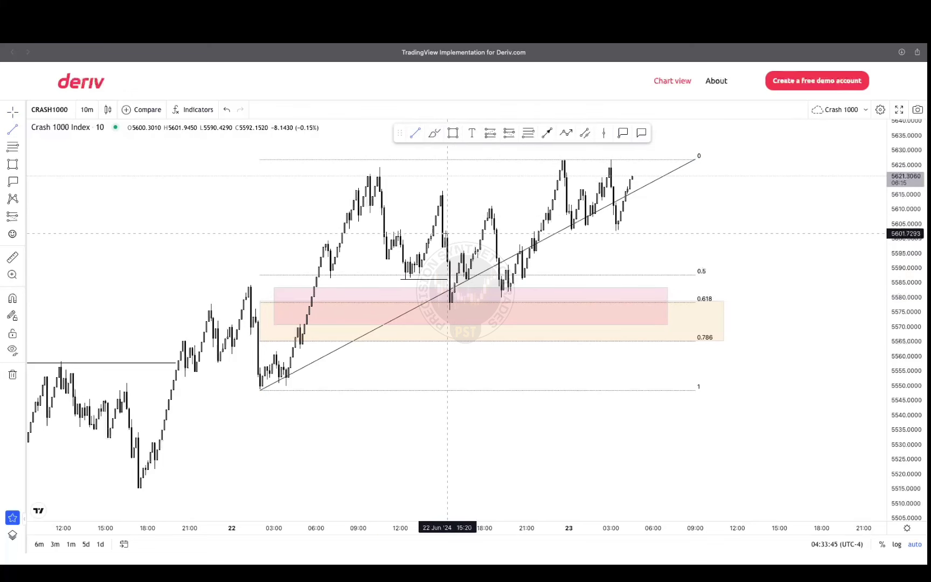
{"action": "left_click", "coordinate": [481, 232]}
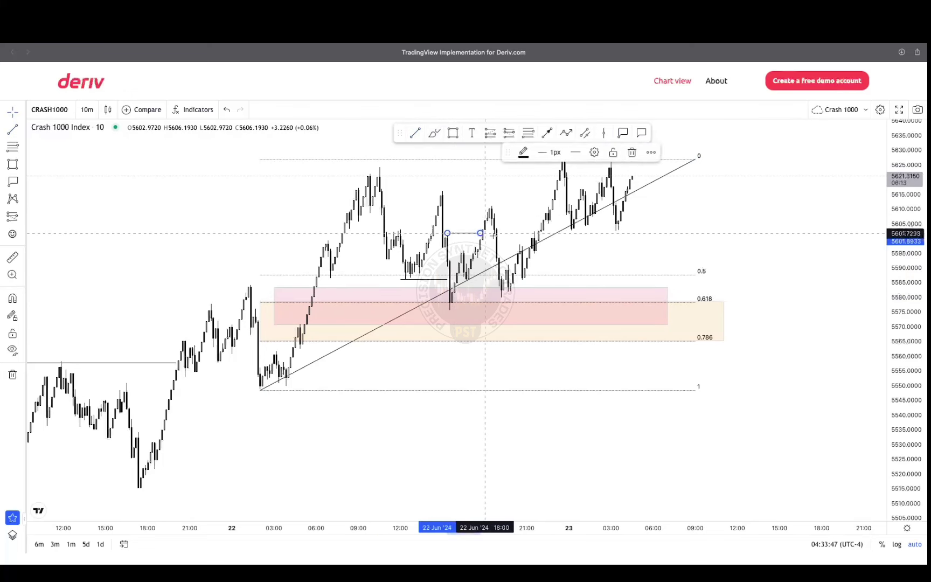
Step: Draw a second Fibonacci retracement from about 5576 at 22 June 15:10 up to about 5611 at 22:00
{"action": "left_click", "coordinate": [558, 264]}
{"action": "left_click_drag", "start_coordinate": [557, 264], "coordinate": [489, 266]}
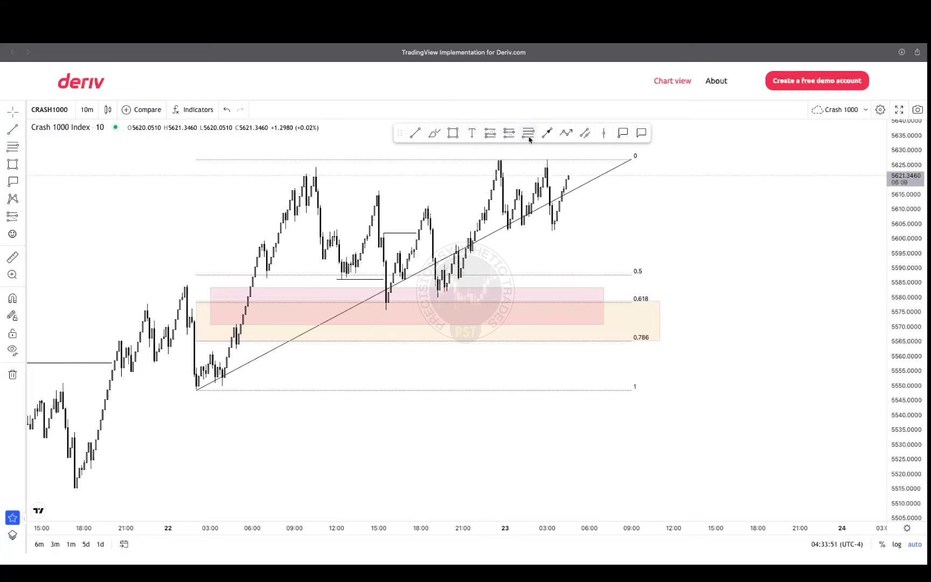
{"action": "left_click", "coordinate": [382, 310]}
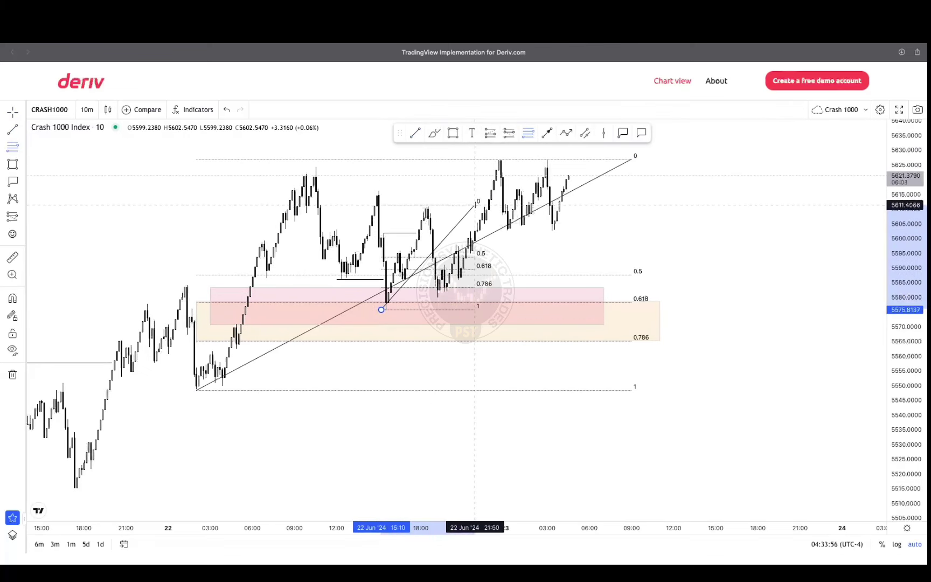
{"action": "left_click", "coordinate": [477, 205]}
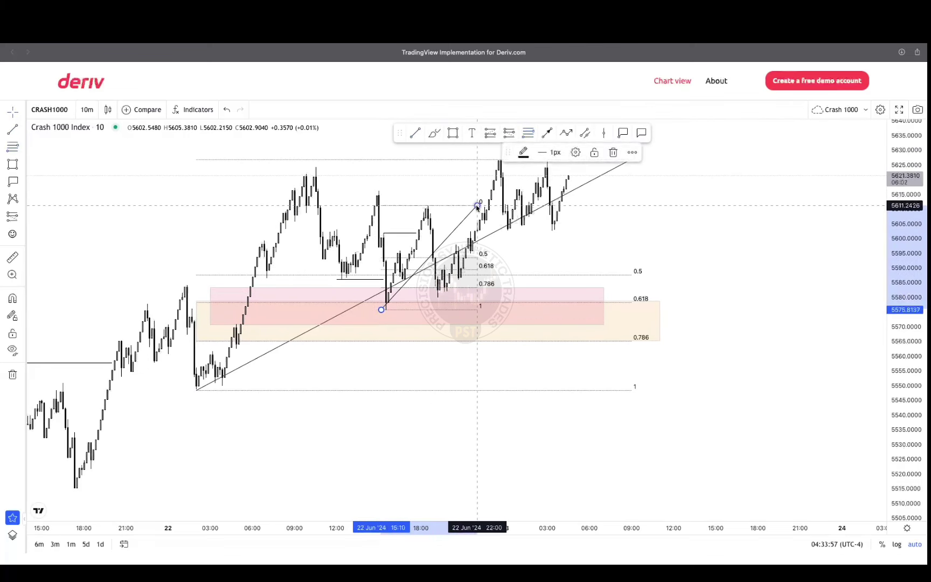
Step: Draw a rectangle over the smaller retracement's 0.618 to 0.786 zone from 22 June 15:50 to 23:00, and fill it orange
{"action": "left_click", "coordinate": [453, 134]}
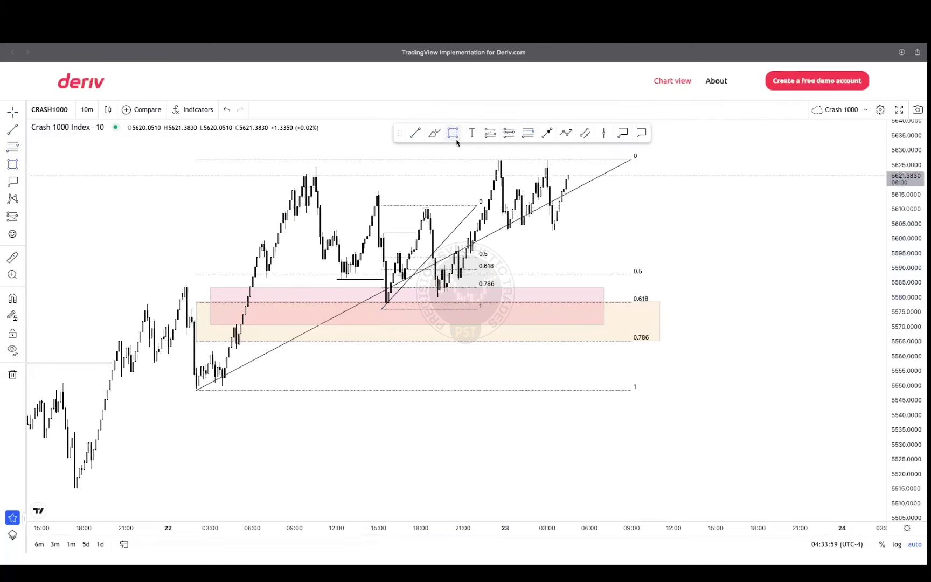
{"action": "left_click", "coordinate": [391, 288]}
{"action": "left_click", "coordinate": [492, 269]}
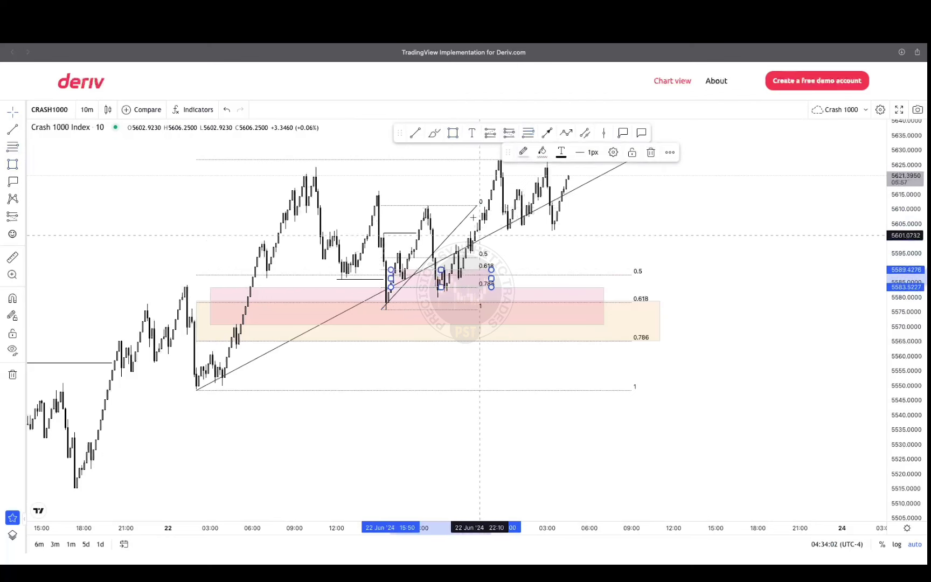
{"action": "left_click", "coordinate": [543, 153]}
{"action": "left_click", "coordinate": [553, 185]}
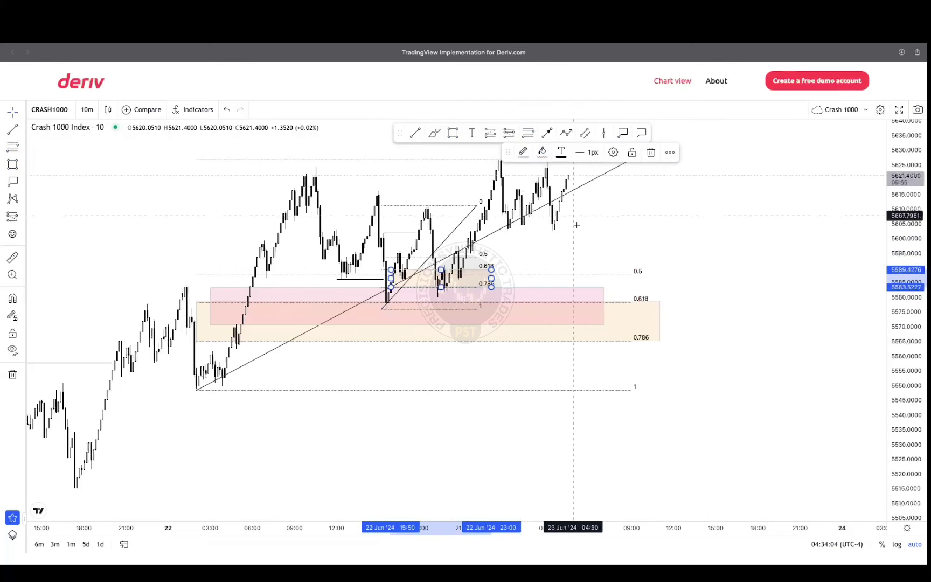
{"action": "left_click", "coordinate": [539, 173]}
Step: Place a long position with its entry at about 5589 on the 0.618 level and its stop at about 5575
{"action": "left_click", "coordinate": [492, 133]}
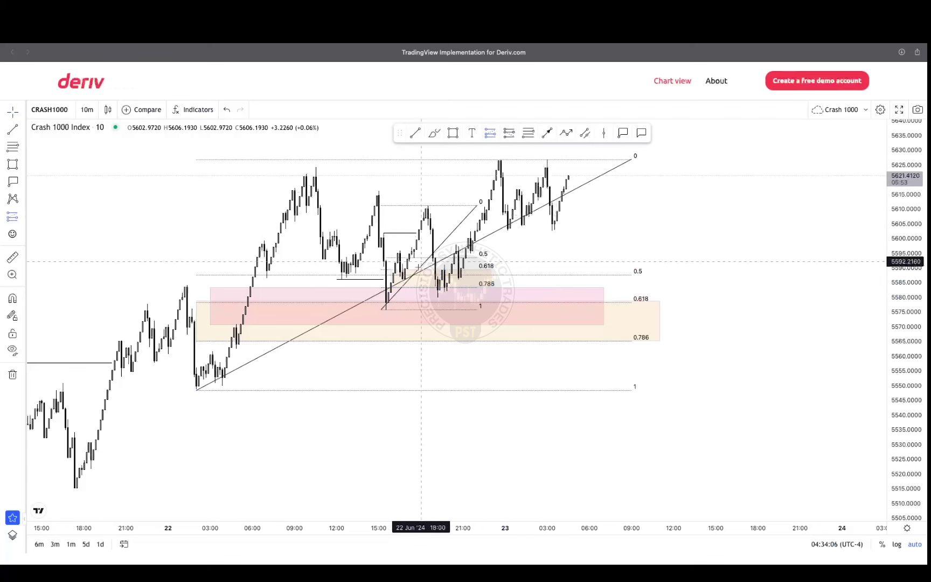
{"action": "left_click", "coordinate": [433, 270]}
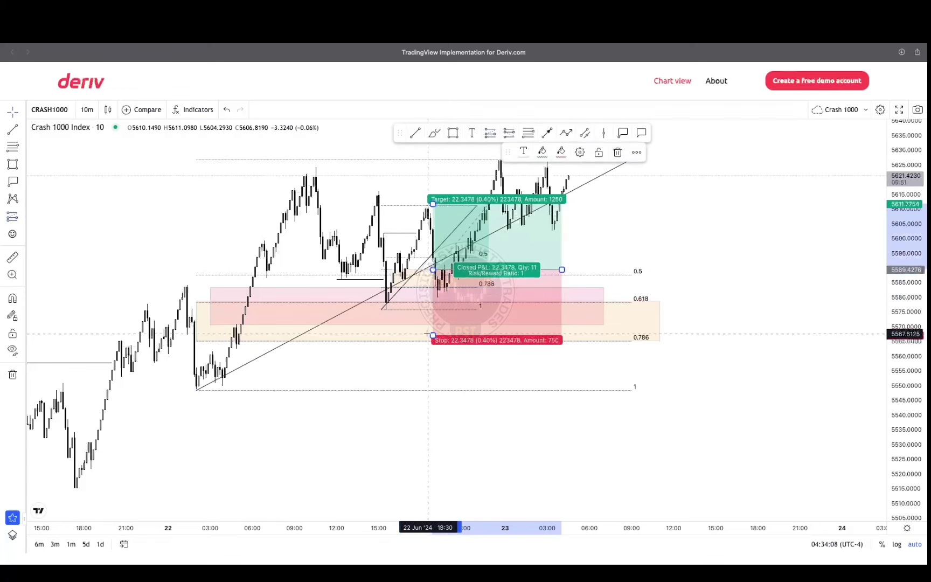
{"action": "left_click_drag", "start_coordinate": [433, 336], "coordinate": [449, 313]}
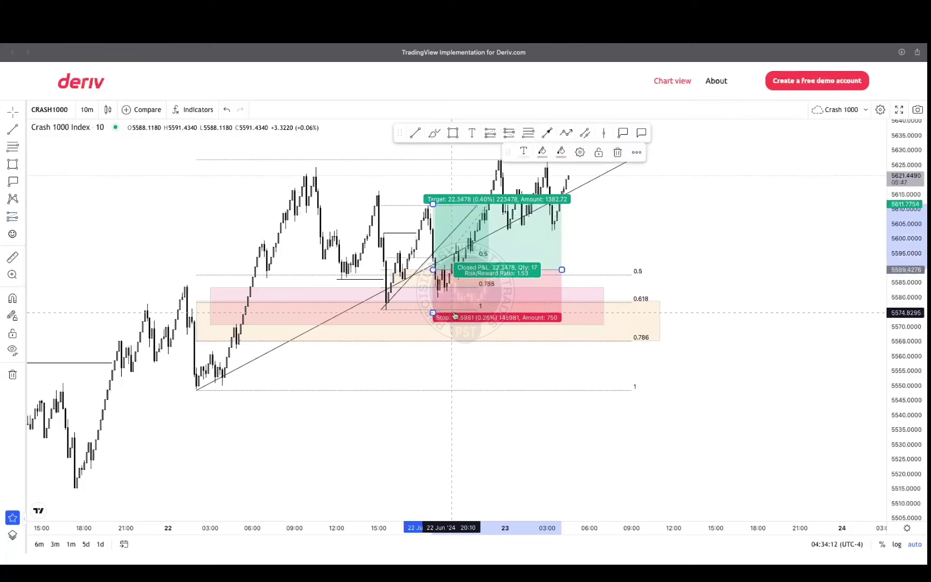
Step: Set the long position's target to about 5611 and shorten its box to end around the start of 23 June
{"action": "left_click", "coordinate": [619, 239]}
{"action": "scroll", "coordinate": [620, 240], "scroll_direction": "left", "scroll_amount": 2}
{"action": "left_click", "coordinate": [441, 244]}
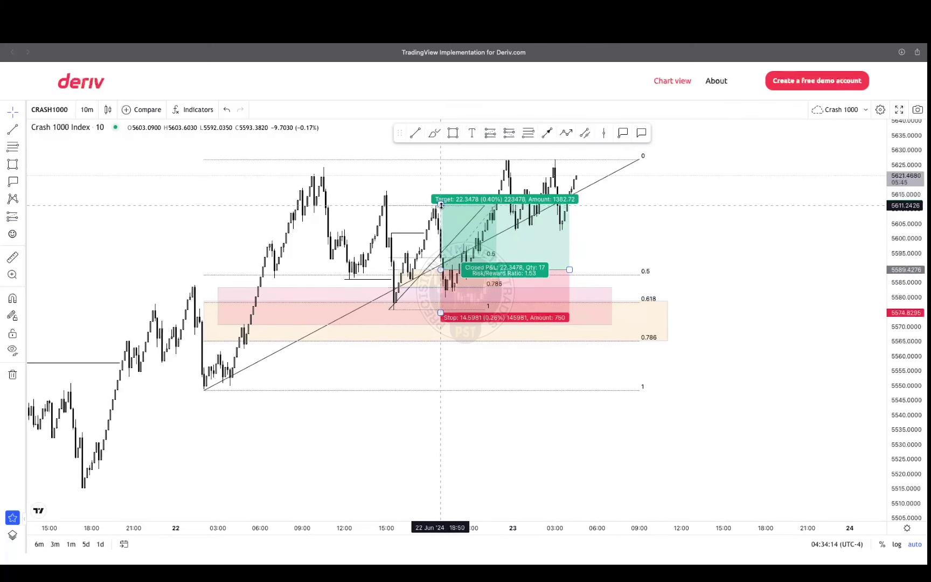
{"action": "left_click_drag", "start_coordinate": [471, 245], "coordinate": [461, 206]}
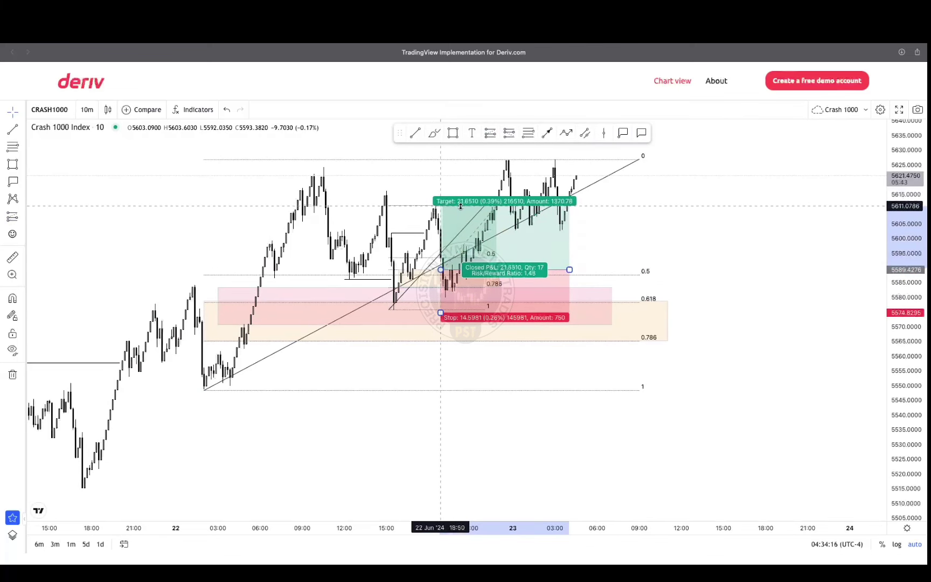
{"action": "left_click_drag", "start_coordinate": [570, 270], "coordinate": [515, 270]}
{"action": "left_click", "coordinate": [211, 133]}
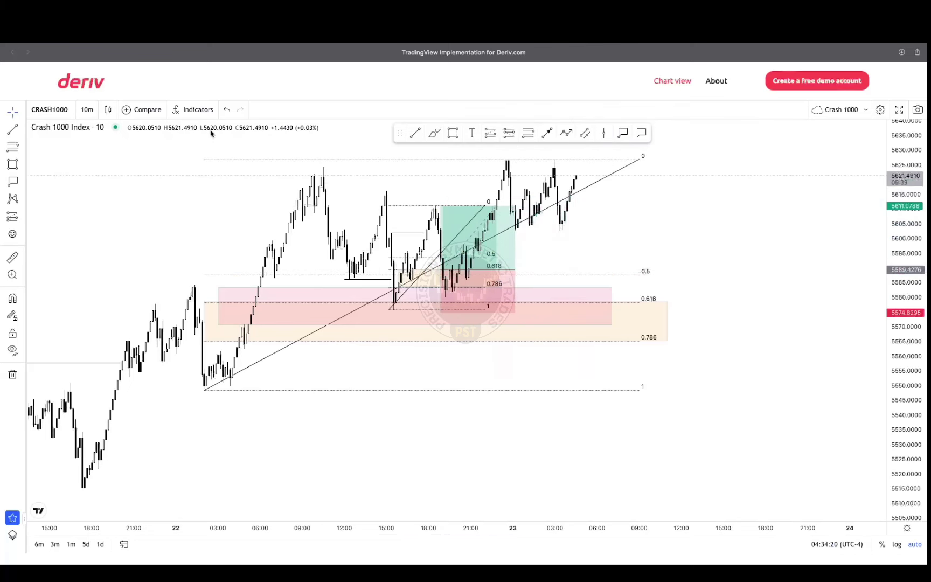
Step: Switch to the 1-hour chart and extend the green supply zone at about 5628 to 5644 to 23 June 11:00
{"action": "left_click", "coordinate": [85, 110]}
{"action": "left_click", "coordinate": [98, 274]}
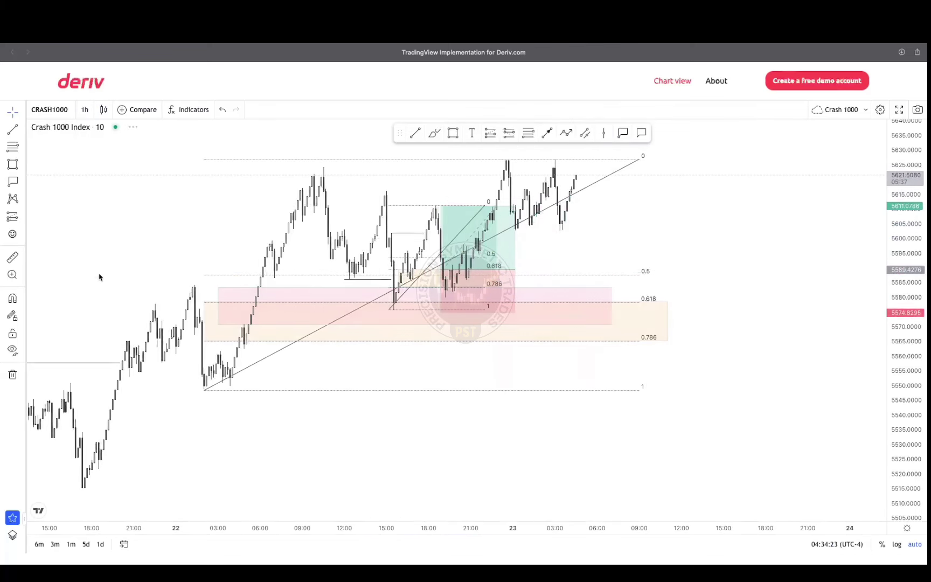
{"action": "scroll", "coordinate": [409, 188], "scroll_direction": "down", "scroll_amount": 3}
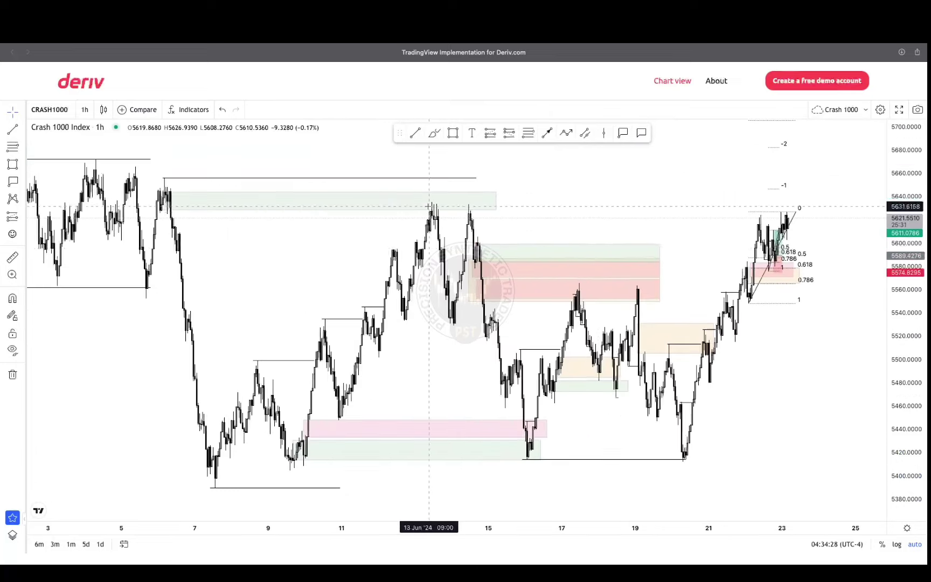
{"action": "mouse_move", "coordinate": [511, 218]}
{"action": "left_mouse_down"}
{"action": "mouse_move", "coordinate": [409, 189]}
{"action": "mouse_move", "coordinate": [727, 202]}
{"action": "mouse_move", "coordinate": [710, 200]}
{"action": "left_mouse_up"}
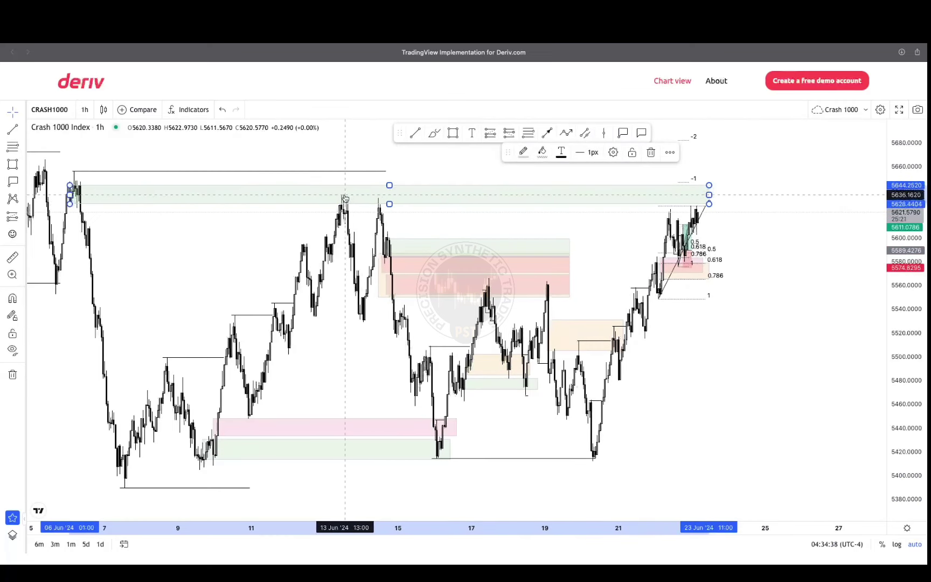
Step: Draw a horizontal line at about 5636 from the 13 June high at 07:00 to 23 June 07:00
{"action": "left_click", "coordinate": [416, 132]}
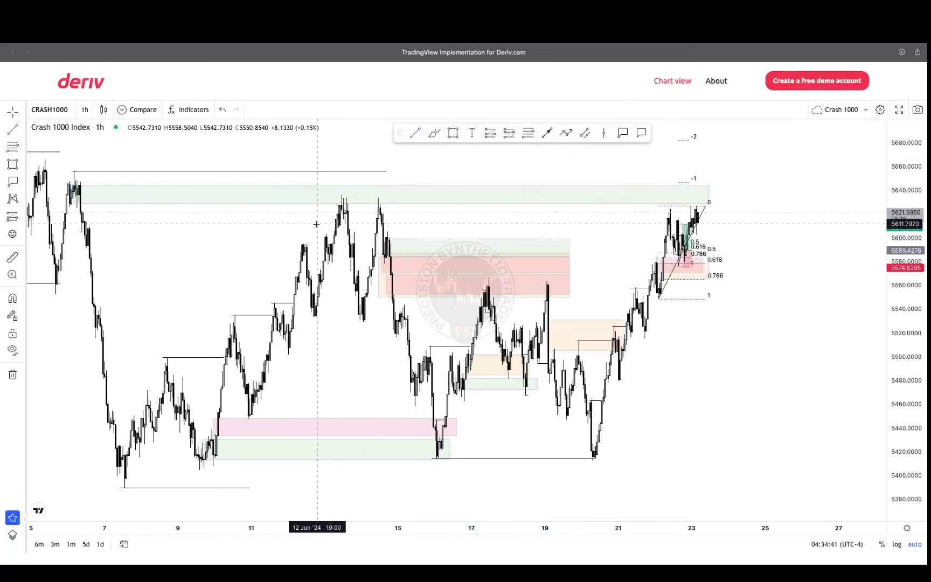
{"action": "left_click", "coordinate": [335, 195]}
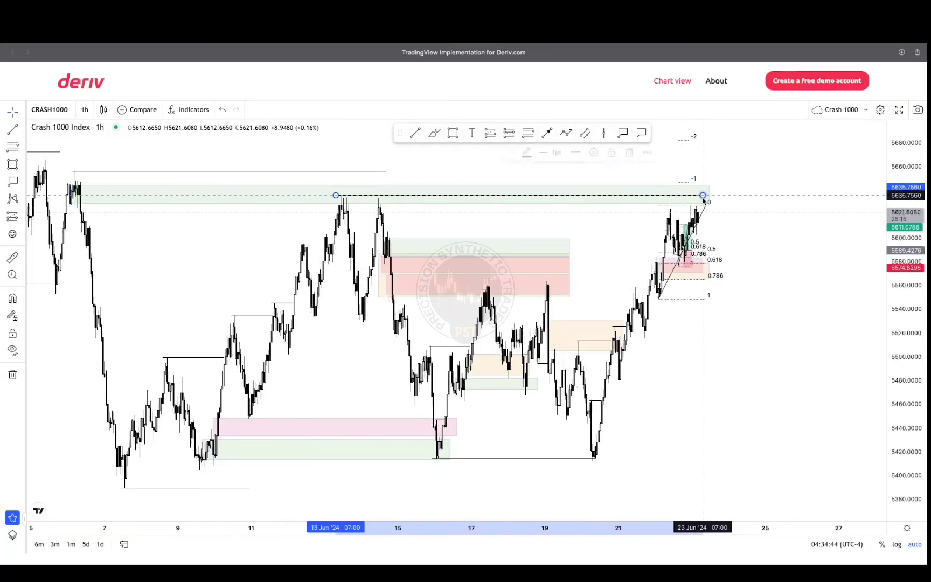
{"action": "left_click", "coordinate": [703, 196]}
{"action": "scroll", "coordinate": [703, 216], "scroll_direction": "left", "scroll_amount": 3}
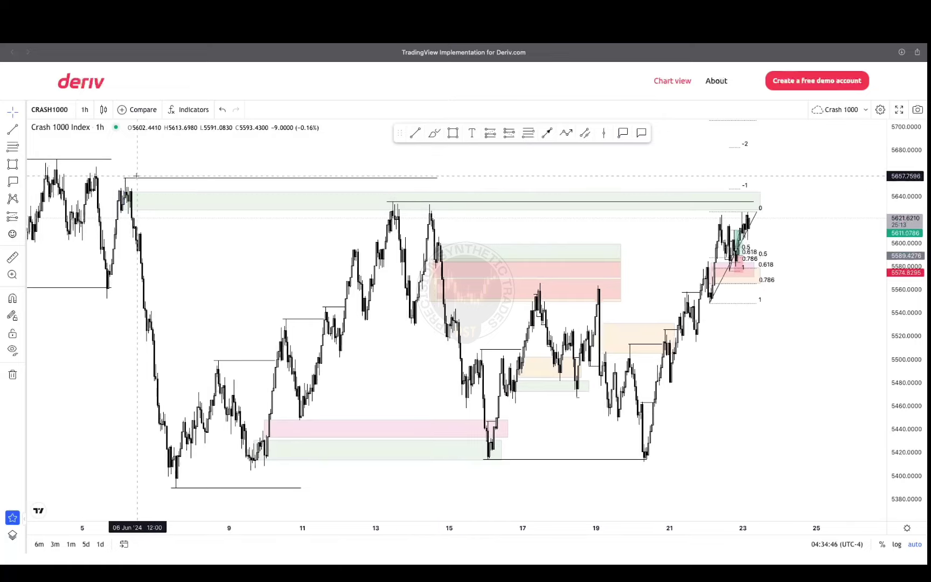
Step: Extend the horizontal lines at the 7 June low near 5389 and the 6 June high near 5656 to late 23 June
{"action": "left_click", "coordinate": [302, 489], "text": "shift"}
{"action": "scroll", "coordinate": [313, 491], "scroll_direction": "right", "scroll_amount": 3}
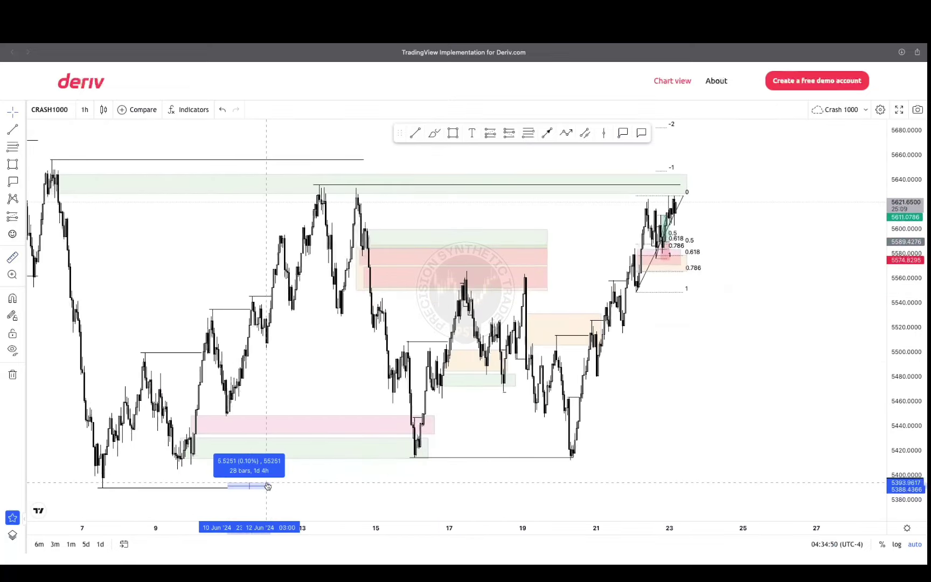
{"action": "left_click", "coordinate": [228, 492]}
{"action": "left_click_drag", "start_coordinate": [229, 492], "coordinate": [787, 480]}
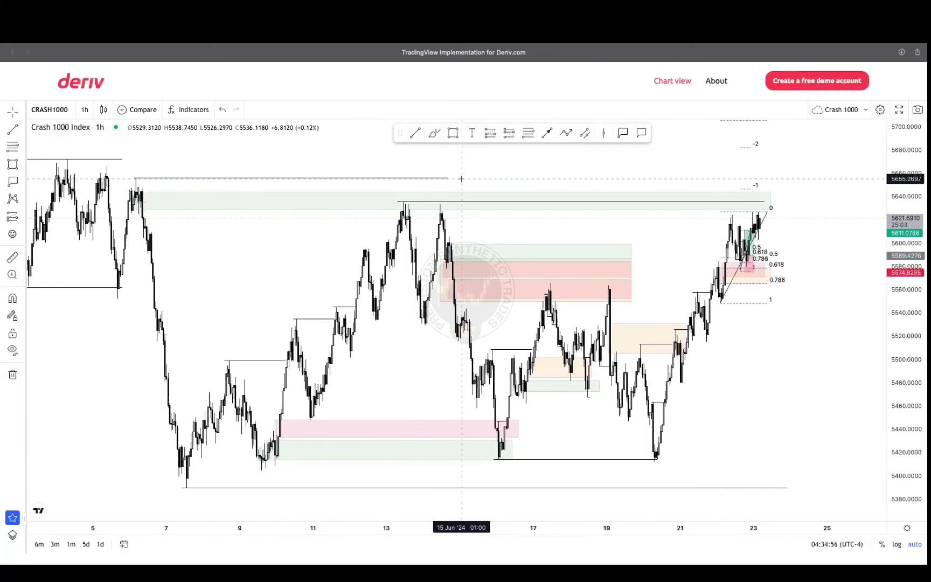
{"action": "left_click_drag", "start_coordinate": [447, 179], "coordinate": [728, 171]}
{"action": "scroll", "coordinate": [732, 202], "scroll_direction": "right", "scroll_amount": 3}
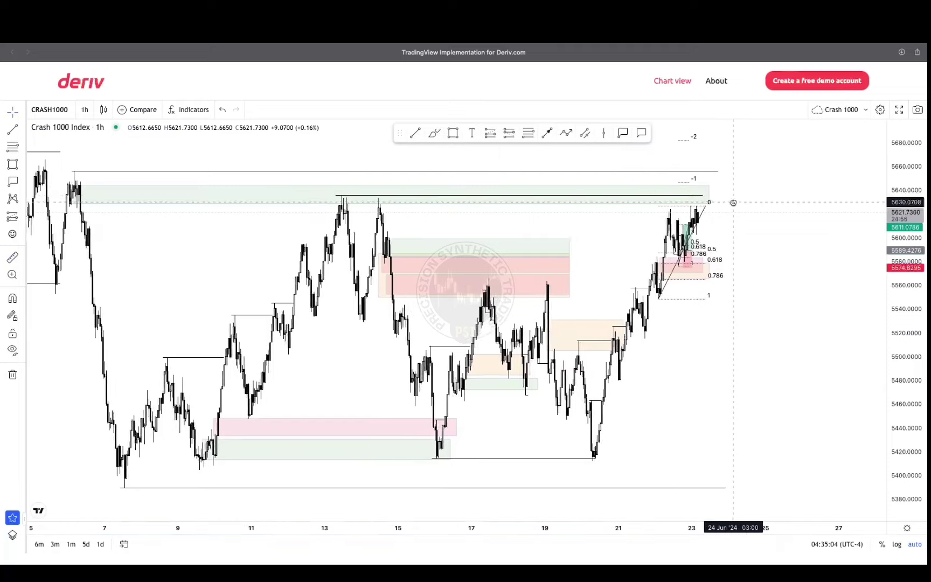
Step: Delete the long position and both Fibonacci retracements around 22 to 23 June
{"action": "left_click", "coordinate": [319, 434]}
{"action": "left_click", "coordinate": [151, 208]}
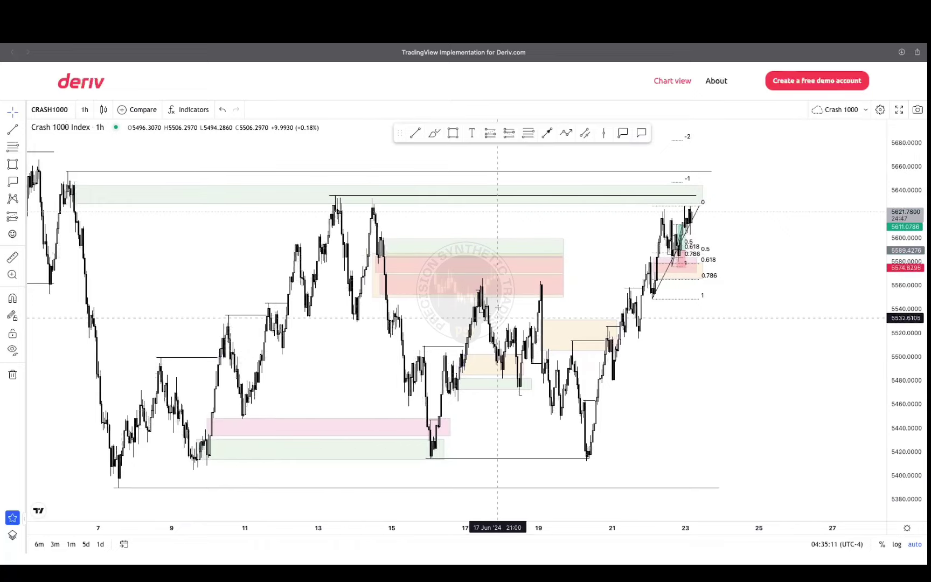
{"action": "scroll", "coordinate": [579, 414], "scroll_direction": "right", "scroll_amount": 5}
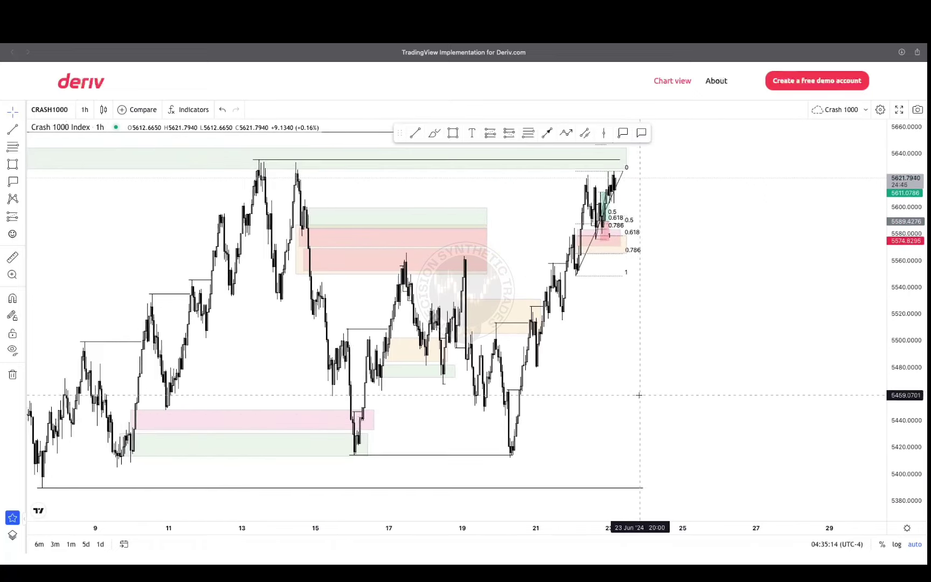
{"action": "left_click", "coordinate": [612, 215]}
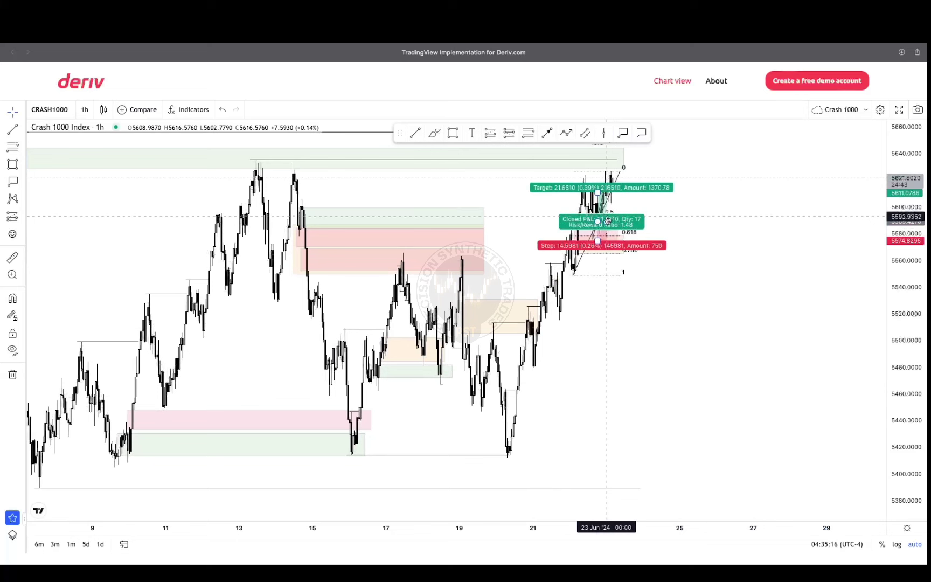
{"action": "left_click", "coordinate": [604, 218]}
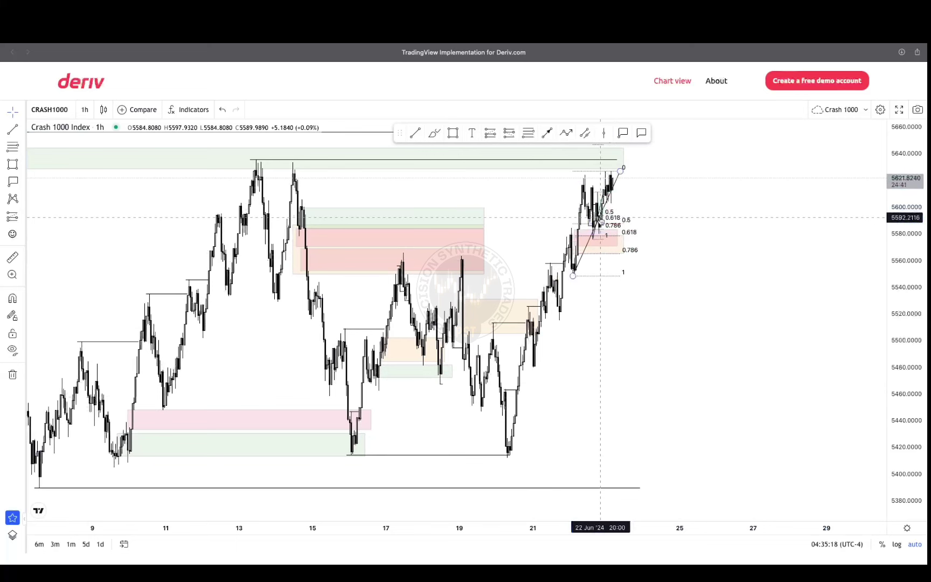
{"action": "left_click", "coordinate": [602, 219]}
{"action": "scroll", "coordinate": [637, 214], "scroll_direction": "left", "scroll_amount": 1}
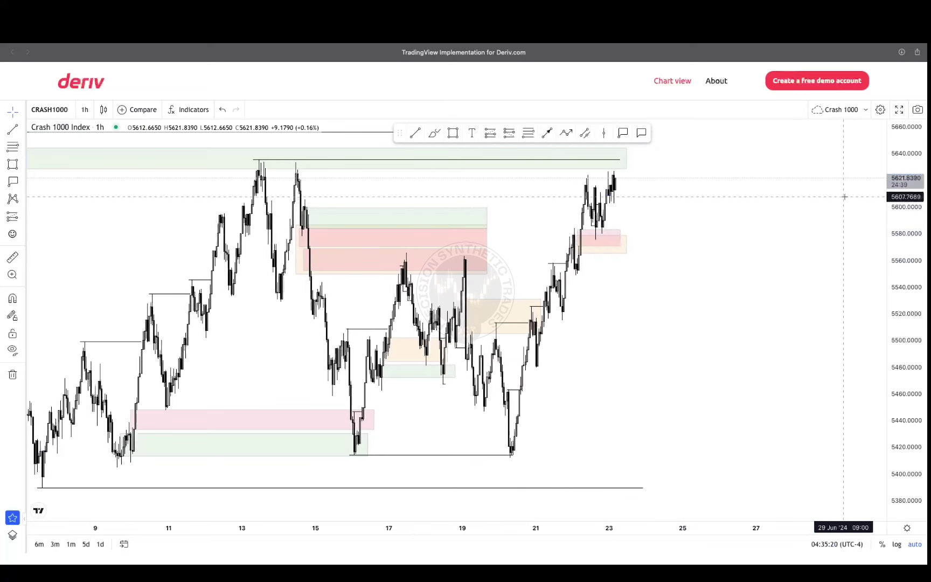
Step: Switch the Crash 1000 Index chart to the 4-hour timeframe
{"action": "left_click_drag", "start_coordinate": [909, 197], "coordinate": [909, 215]}
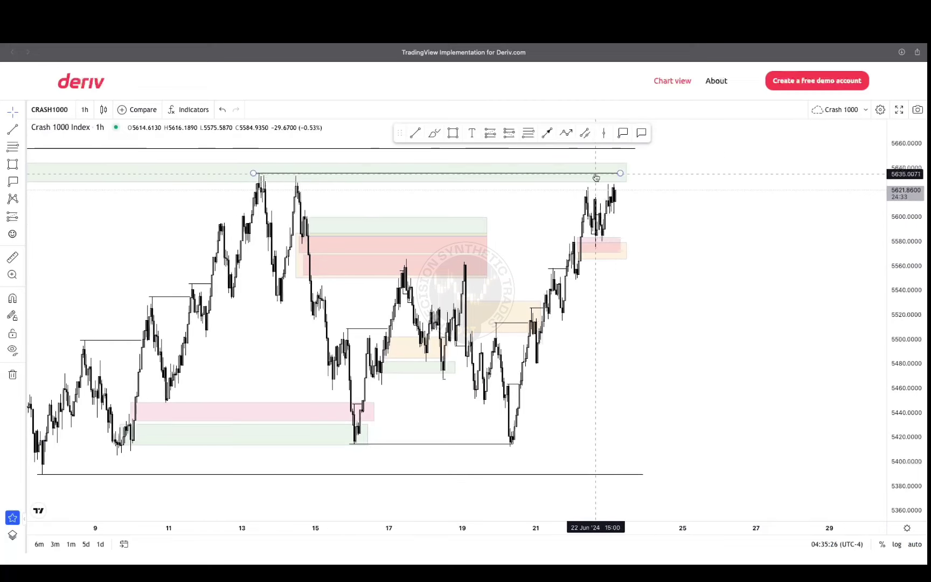
{"action": "scroll", "coordinate": [607, 173], "scroll_direction": "left", "scroll_amount": 10}
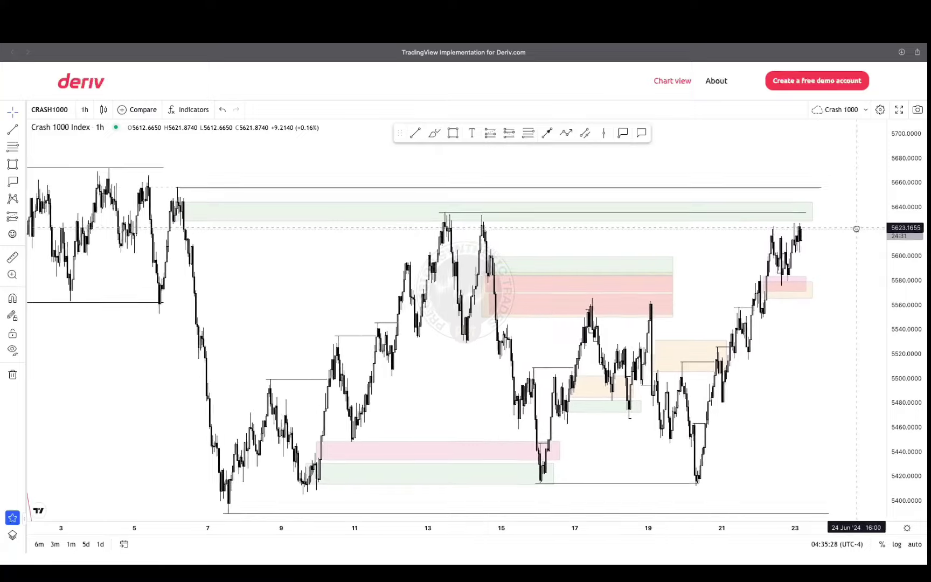
{"action": "left_click_drag", "start_coordinate": [674, 174], "coordinate": [597, 158]}
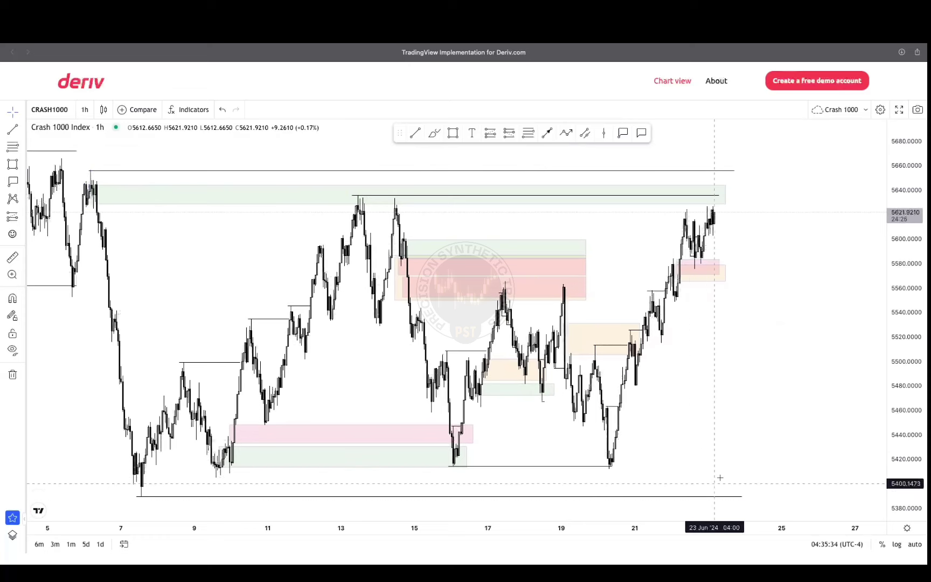
{"action": "left_click", "coordinate": [85, 110]}
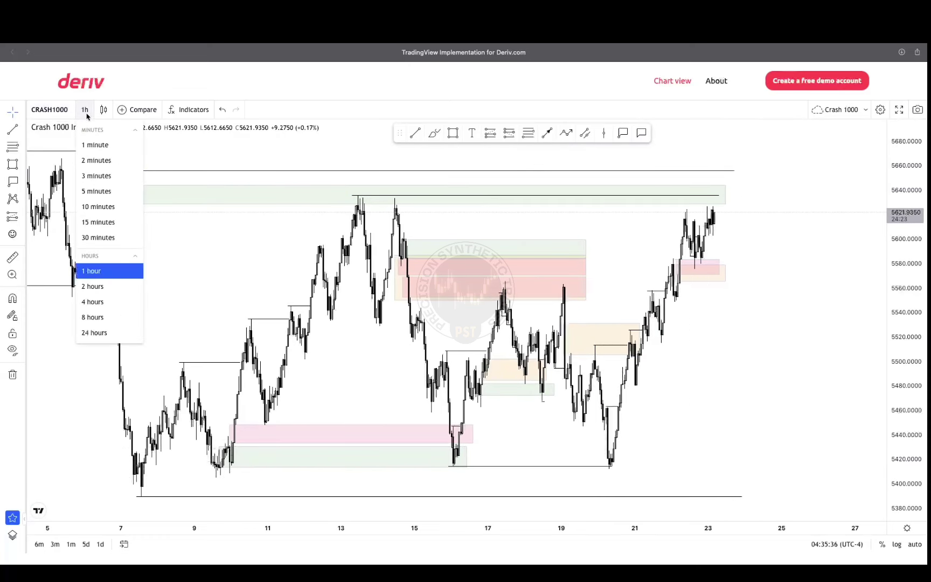
{"action": "left_click", "coordinate": [128, 302]}
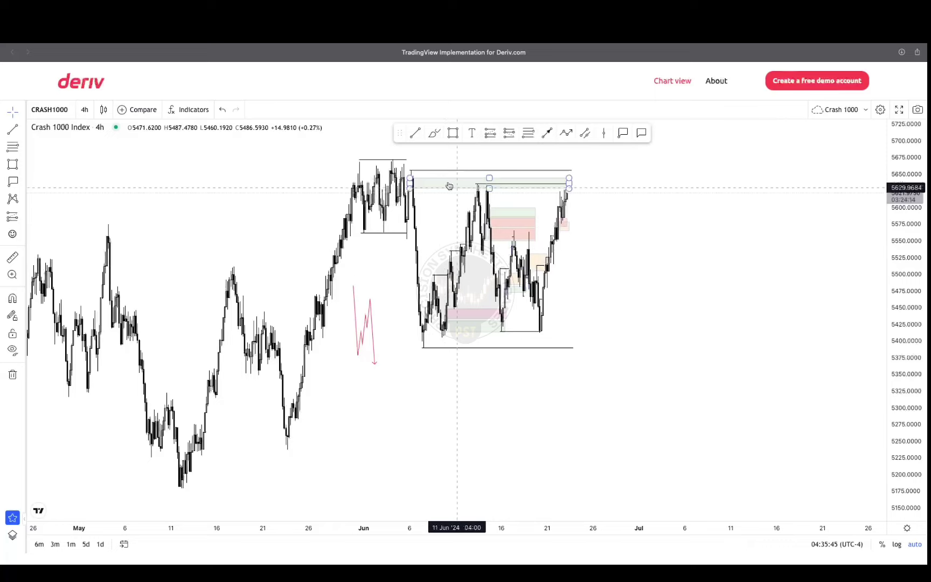
Step: Select all the drawings over the June price action on the 4-hour chart together and delete them
{"action": "left_click", "coordinate": [411, 181]}
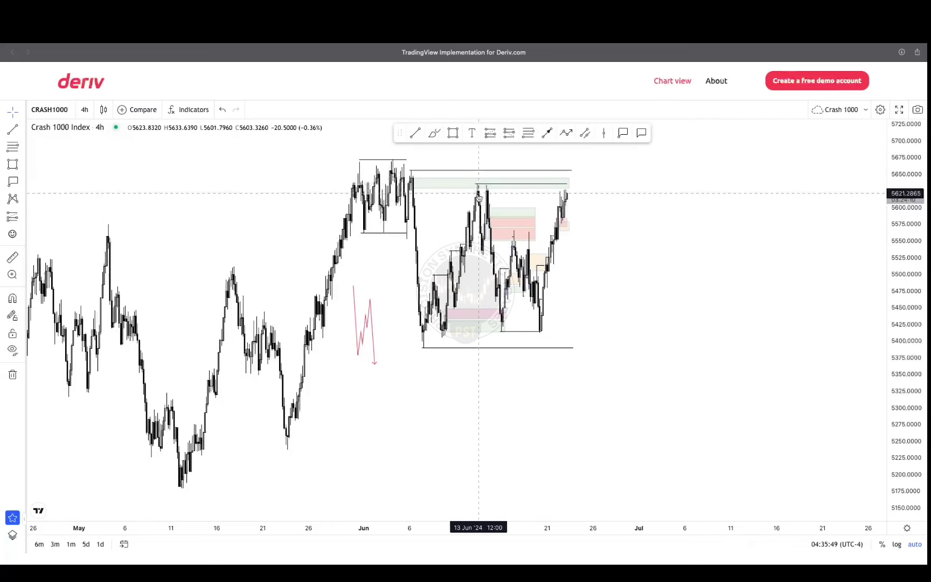
{"action": "left_click", "coordinate": [524, 291]}
{"action": "scroll", "coordinate": [770, 280], "scroll_direction": "down", "scroll_amount": 5}
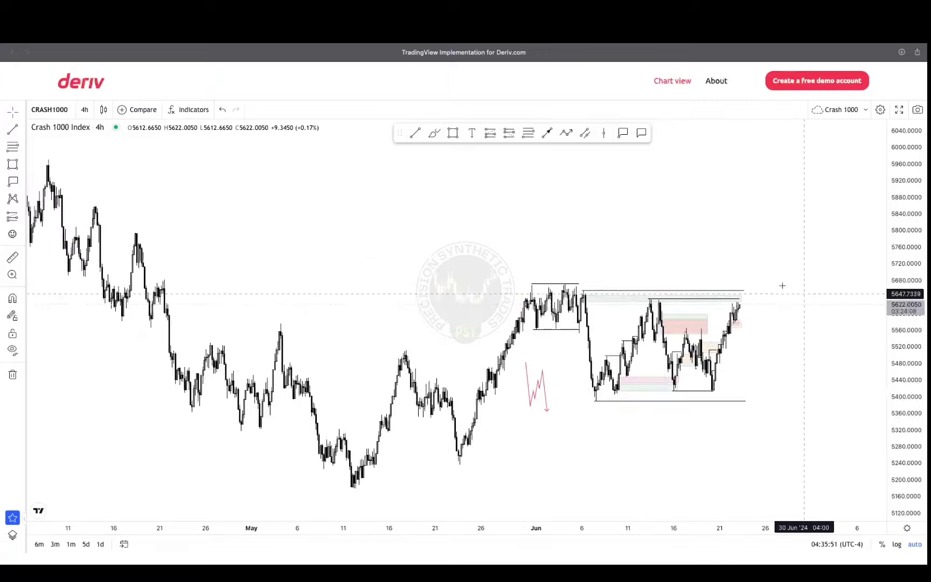
{"action": "scroll", "coordinate": [771, 312], "scroll_direction": "down", "scroll_amount": 3}
{"action": "left_click_drag", "start_coordinate": [772, 312], "coordinate": [522, 219]}
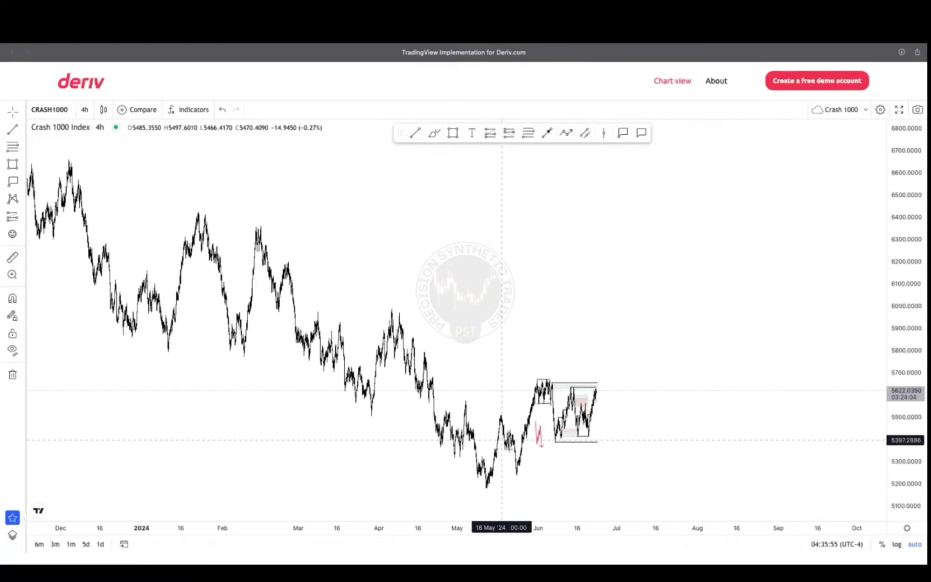
{"action": "scroll", "coordinate": [662, 387], "scroll_direction": "up", "scroll_amount": 5}
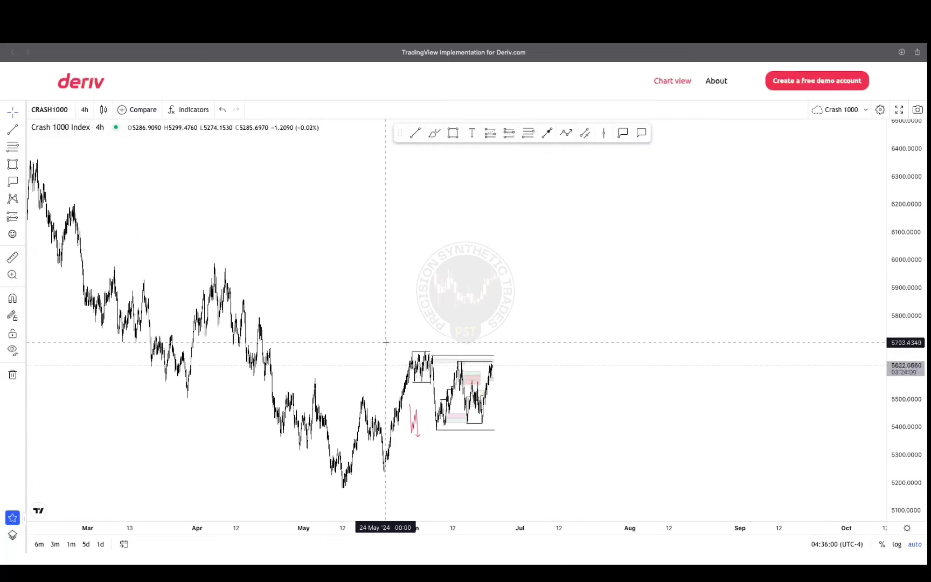
{"action": "mouse_move", "coordinate": [382, 340]}
{"action": "left_mouse_down"}
{"action": "mouse_move", "coordinate": [572, 443]}
{"action": "mouse_move", "coordinate": [567, 465]}
{"action": "left_mouse_up"}
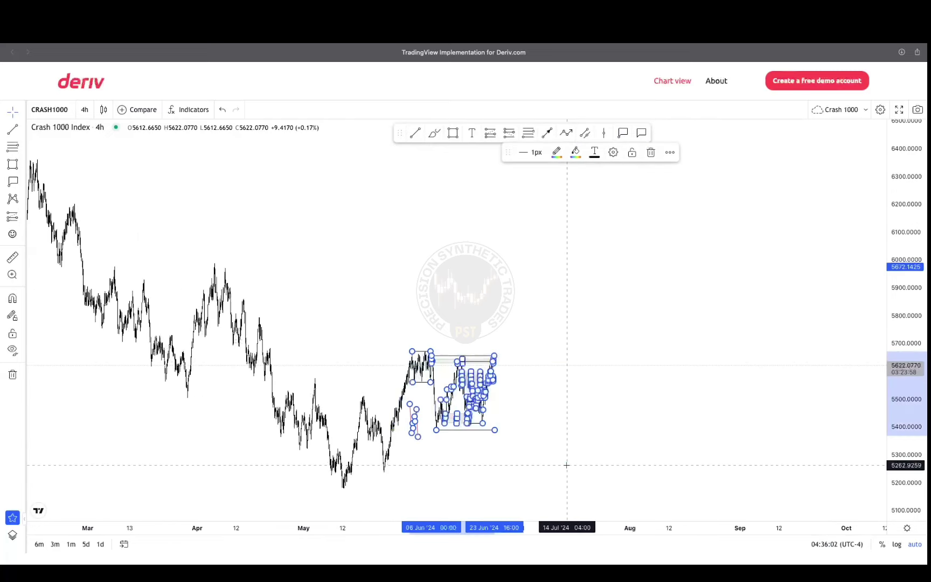
{"action": "key", "text": "Delete"}
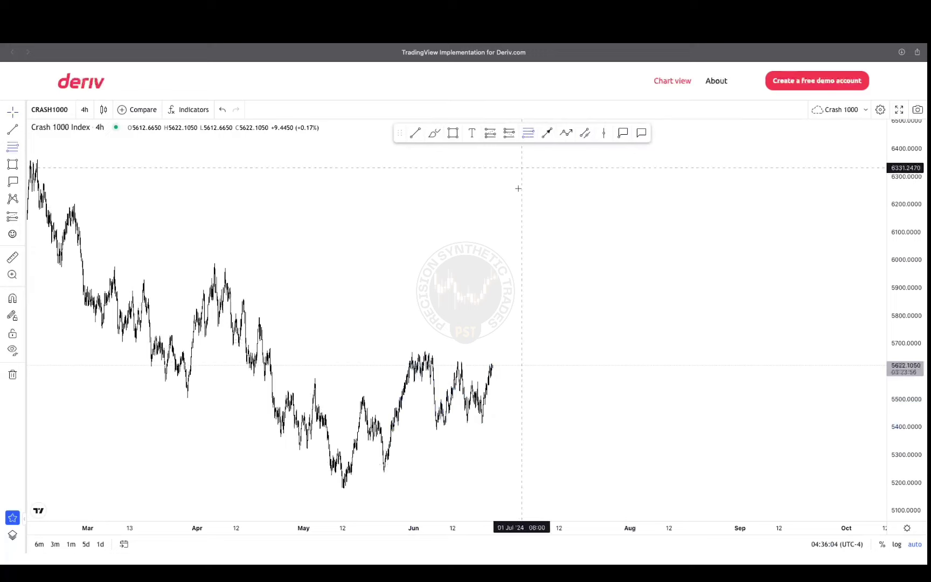
Step: Draw a Fibonacci retracement from the late-May low at about 5237 up to the early-June high at about 5672
{"action": "left_click", "coordinate": [379, 472]}
{"action": "left_click", "coordinate": [511, 351]}
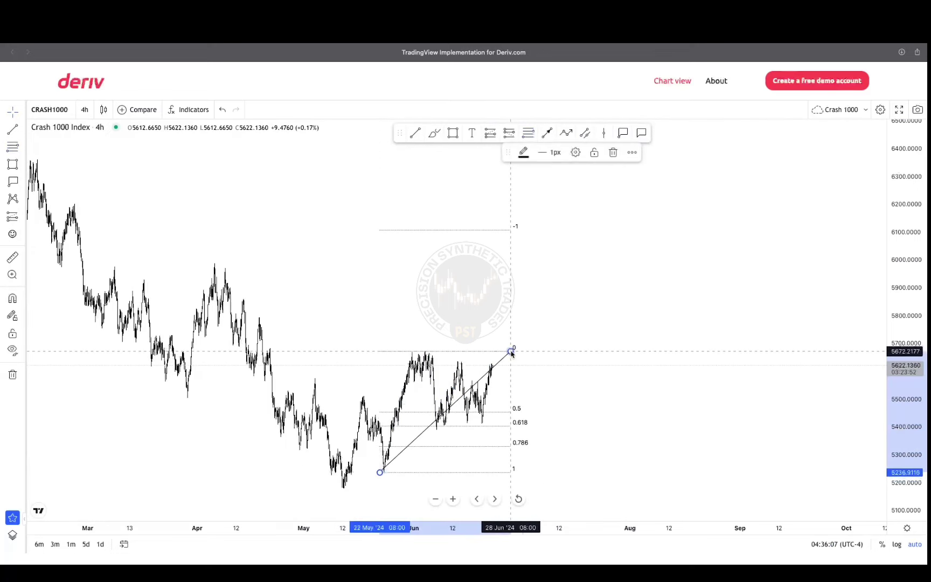
{"action": "scroll", "coordinate": [593, 372], "scroll_direction": "left", "scroll_amount": 3}
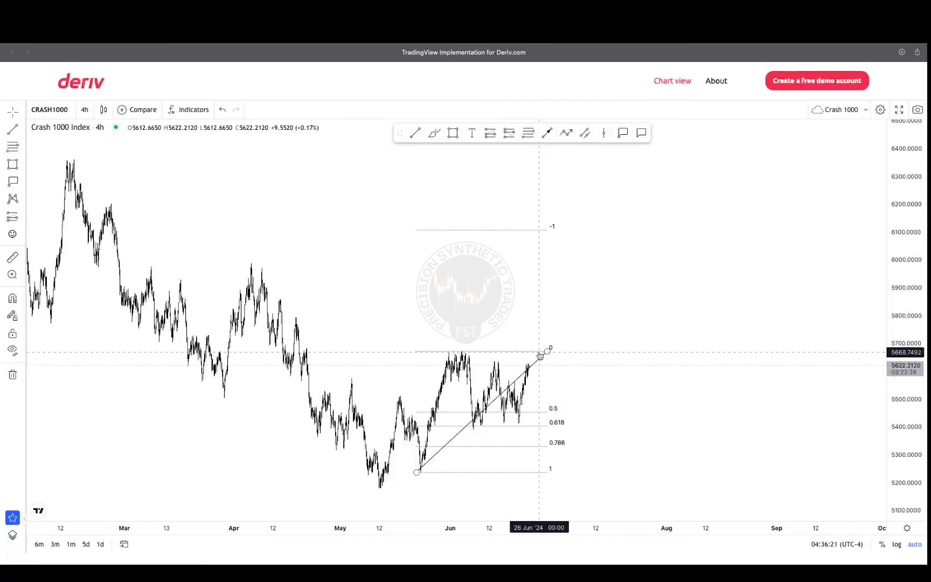
Step: Sketch a zigzag path in the empty chart area, rising over three peaks to about 5625 and falling through lower highs to about 5607
{"action": "scroll", "coordinate": [696, 327], "scroll_direction": "down", "scroll_amount": 8}
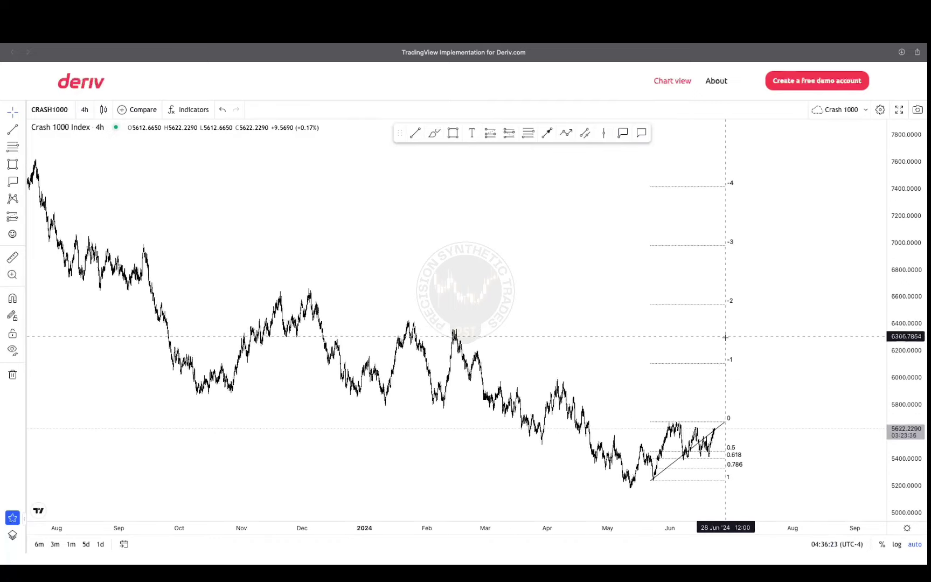
{"action": "scroll", "coordinate": [725, 337], "scroll_direction": "up", "scroll_amount": 6}
{"action": "left_click_drag", "start_coordinate": [723, 345], "coordinate": [151, 259]}
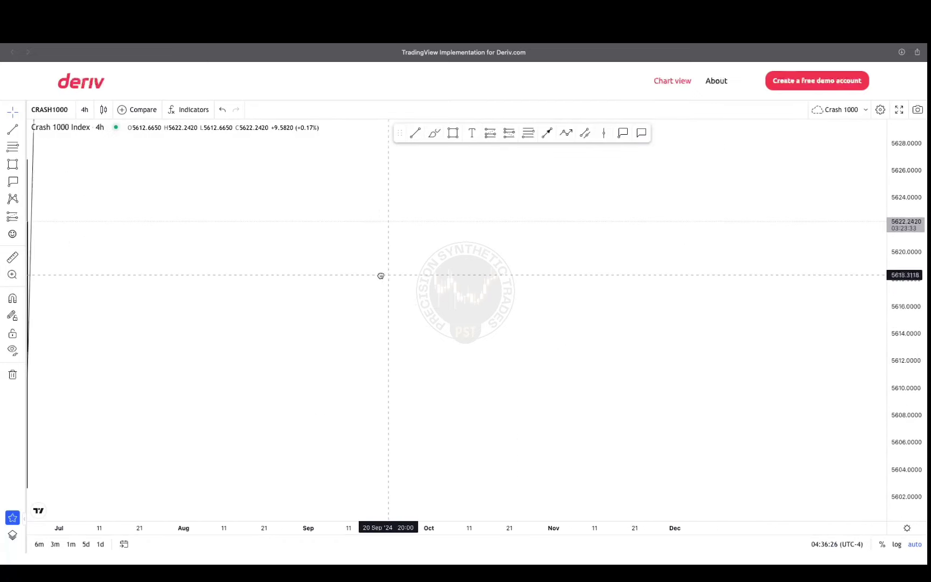
{"action": "left_click", "coordinate": [567, 133]}
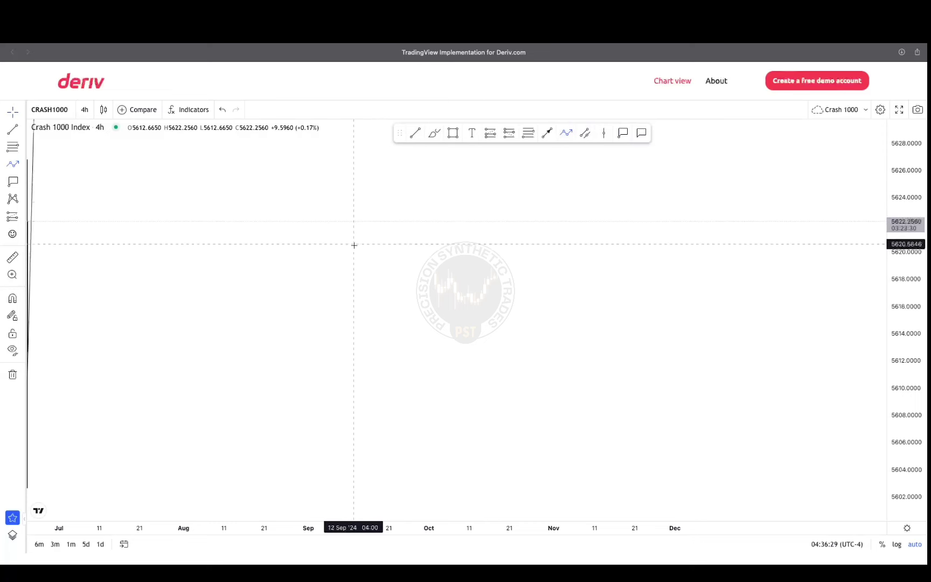
{"action": "left_click", "coordinate": [316, 347]}
{"action": "left_click", "coordinate": [342, 282]}
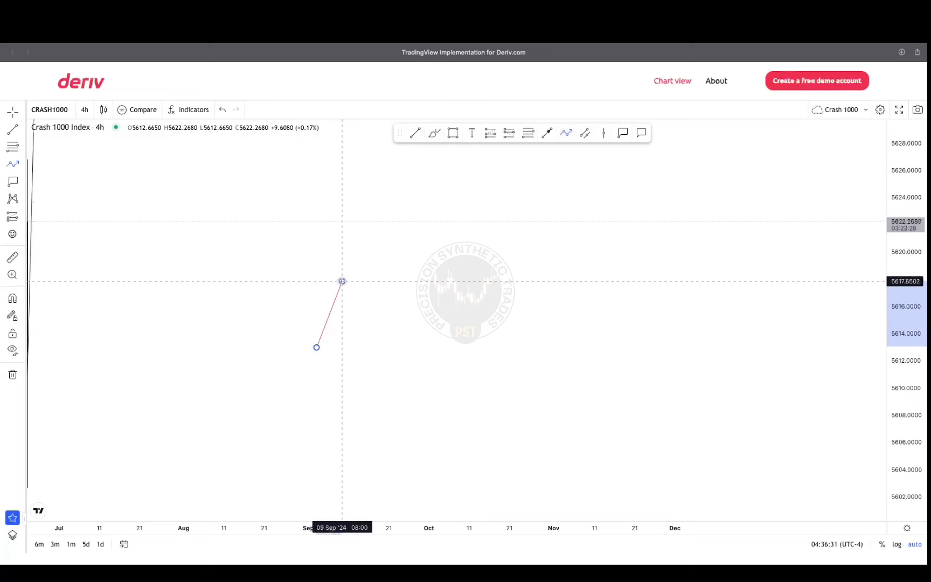
{"action": "left_click", "coordinate": [357, 326]}
{"action": "left_click", "coordinate": [390, 228]}
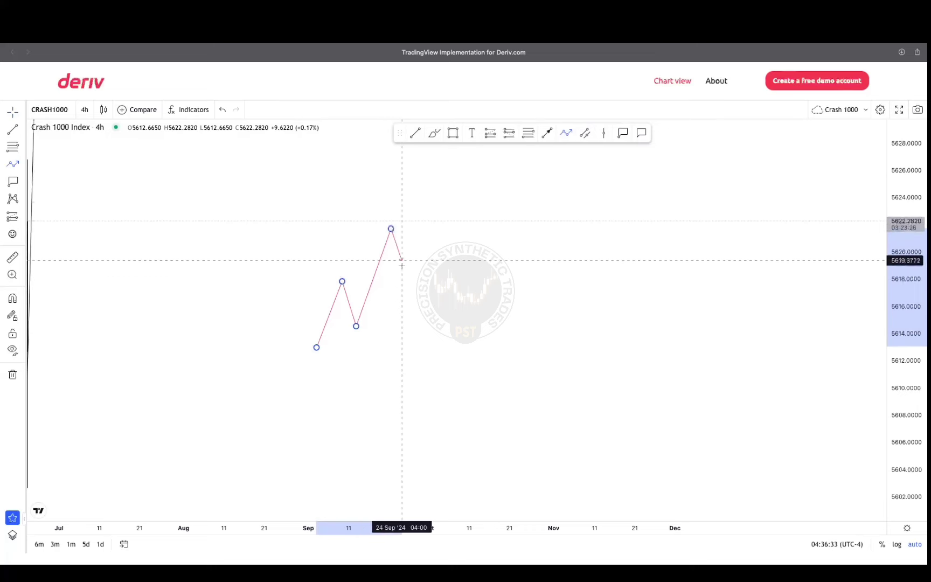
{"action": "left_click", "coordinate": [433, 188]}
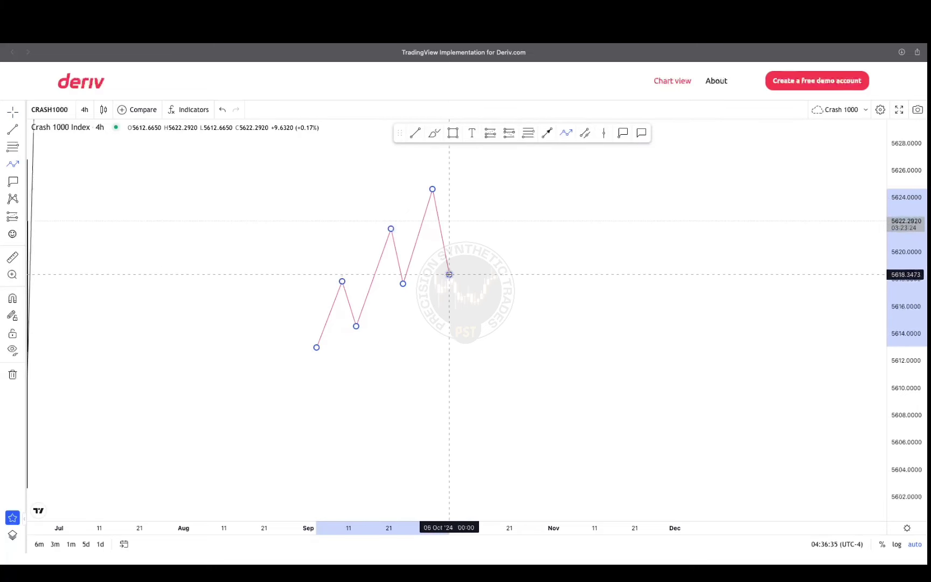
{"action": "left_click", "coordinate": [449, 275]}
{"action": "left_click", "coordinate": [485, 315]}
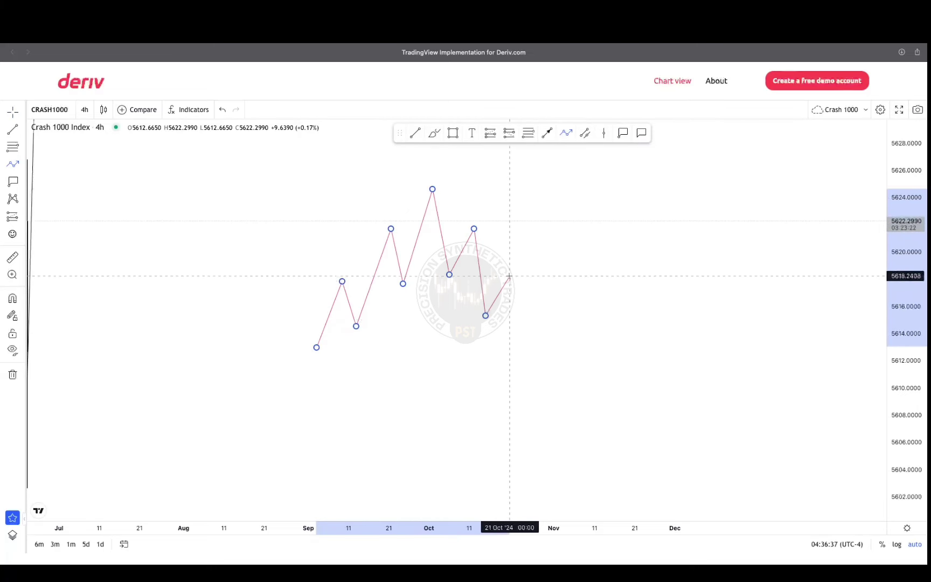
{"action": "left_click", "coordinate": [518, 370]}
{"action": "left_click", "coordinate": [572, 329]}
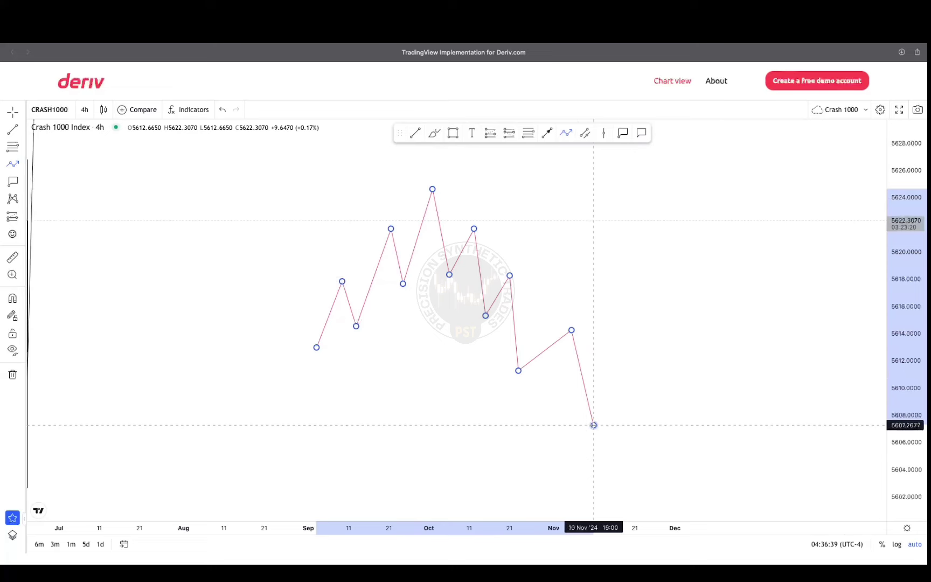
{"action": "left_click", "coordinate": [594, 424]}
Step: Draw a Fibonacci retracement over the sketched path's second rising leg and move it to the third, from about 5617.6 to 5624.6
{"action": "left_click", "coordinate": [529, 135]}
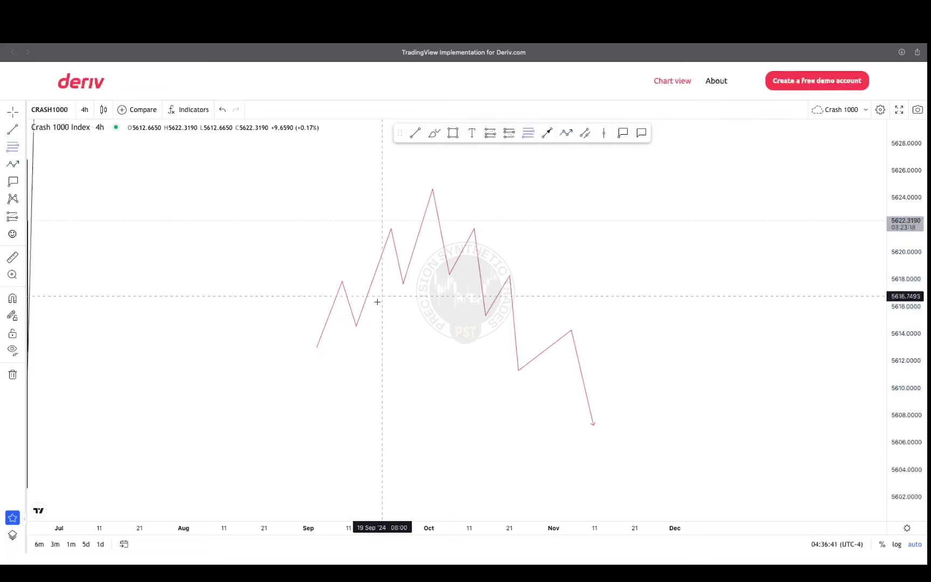
{"action": "left_click", "coordinate": [355, 326]}
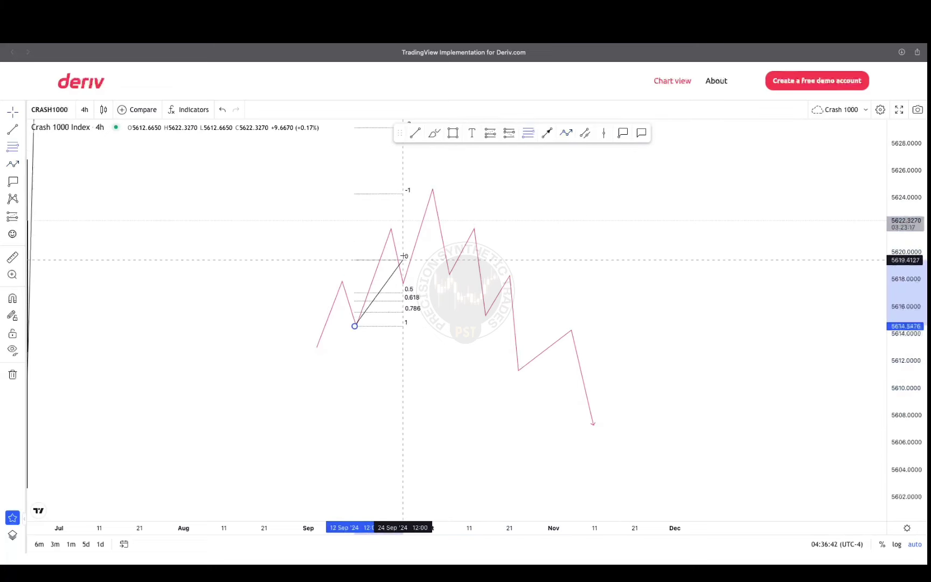
{"action": "left_click", "coordinate": [414, 222]}
{"action": "left_click_drag", "start_coordinate": [396, 266], "coordinate": [381, 351]}
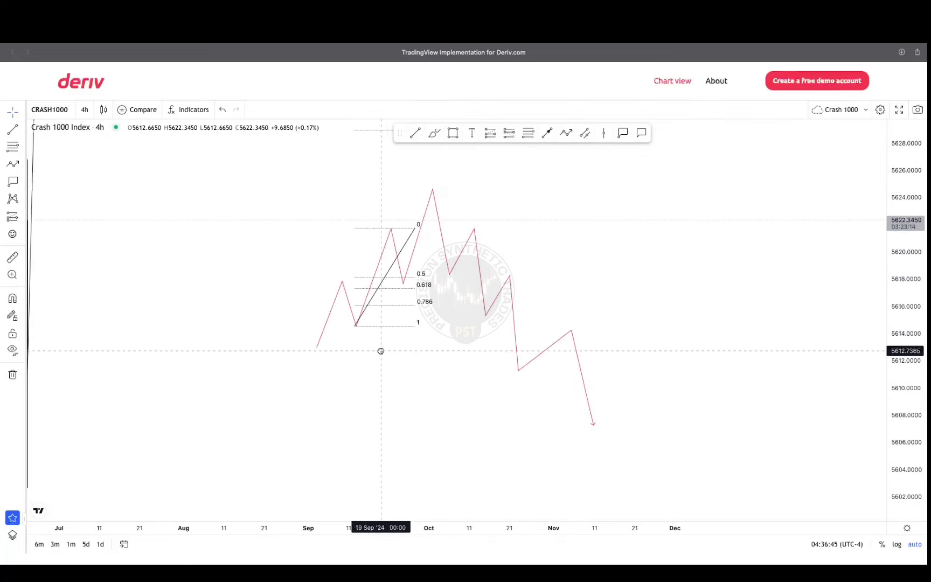
{"action": "left_click_drag", "start_coordinate": [411, 238], "coordinate": [465, 191]}
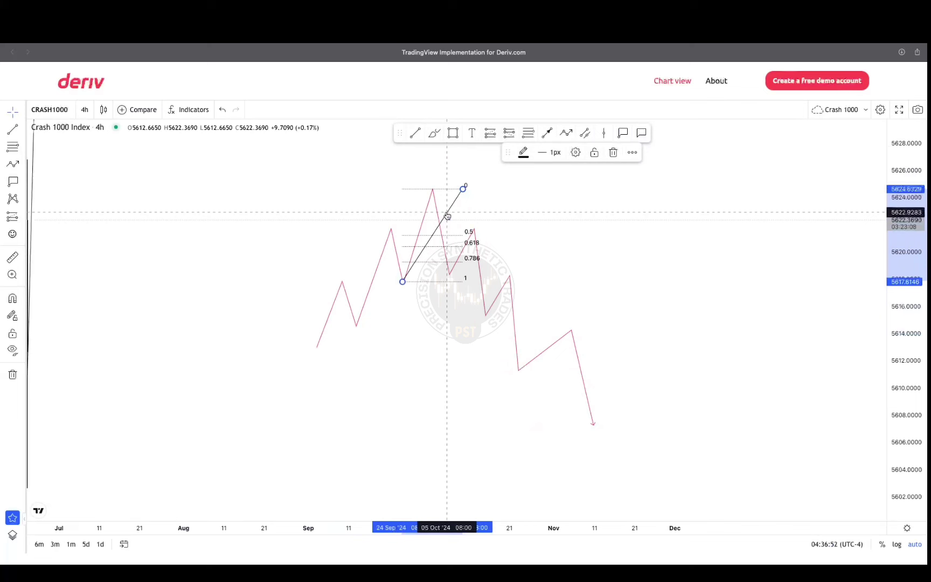
Step: Replace the retracement with one over the path's first falling leg, from the peak at about 5624.7 down to its low
{"action": "key", "text": "Delete"}
{"action": "left_click", "coordinate": [530, 137]}
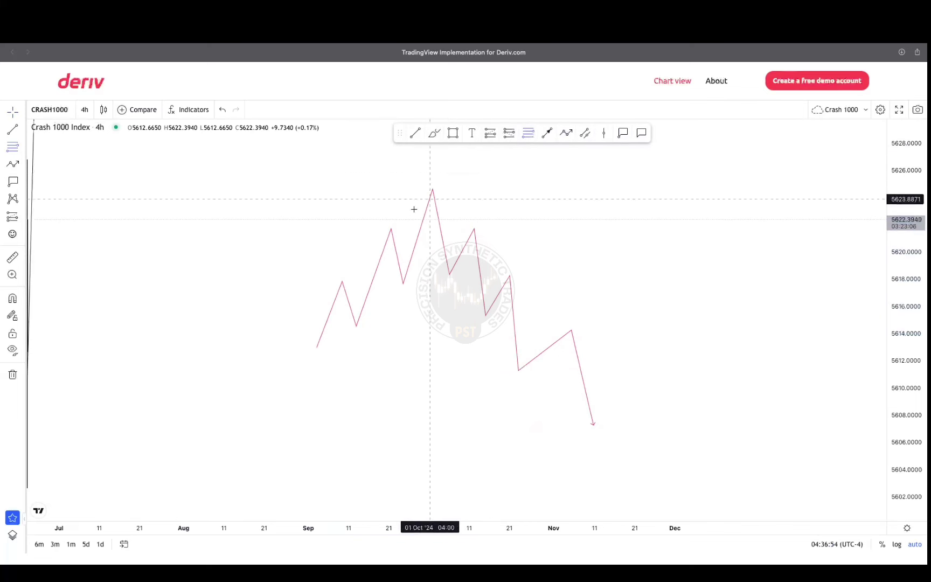
{"action": "left_click", "coordinate": [431, 188]}
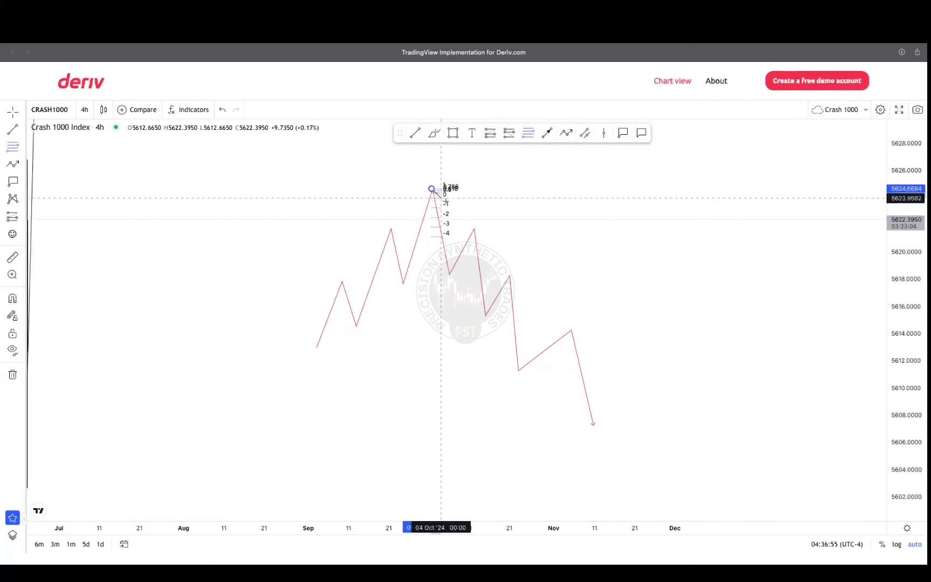
{"action": "left_click", "coordinate": [503, 274]}
Step: Move the retracement to the path's second falling leg and on to the third, spanning about 5619.6 to 5611.4
{"action": "mouse_move", "coordinate": [464, 230]}
{"action": "left_mouse_down"}
{"action": "mouse_move", "coordinate": [510, 287]}
{"action": "mouse_move", "coordinate": [506, 270]}
{"action": "left_mouse_up"}
{"action": "left_click_drag", "start_coordinate": [545, 314], "coordinate": [542, 315]}
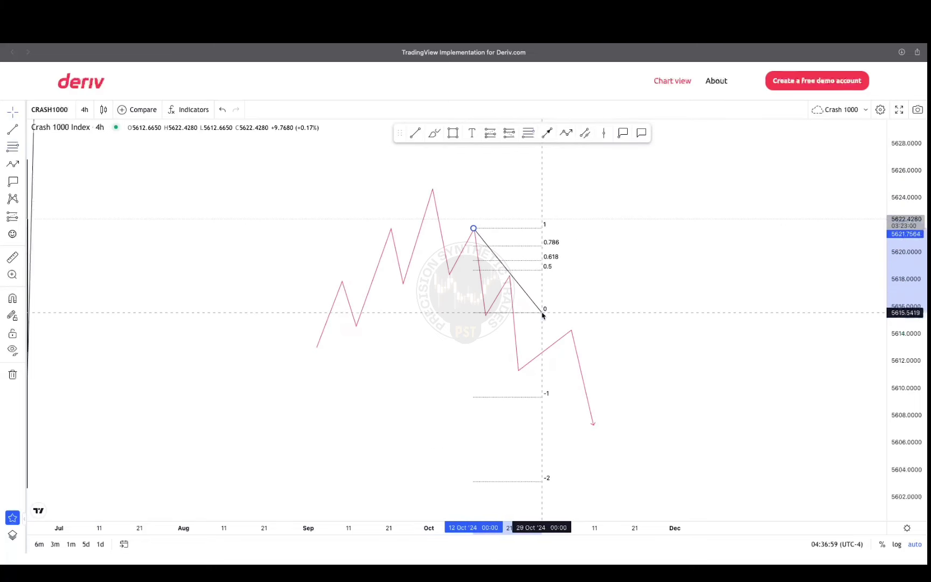
{"action": "left_click", "coordinate": [509, 276]}
{"action": "left_click_drag", "start_coordinate": [509, 276], "coordinate": [590, 369]}
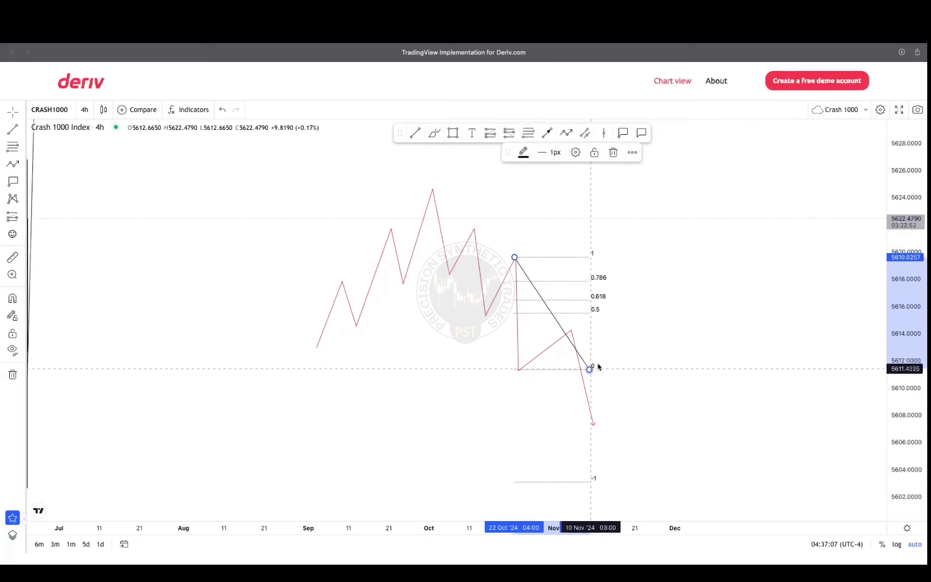